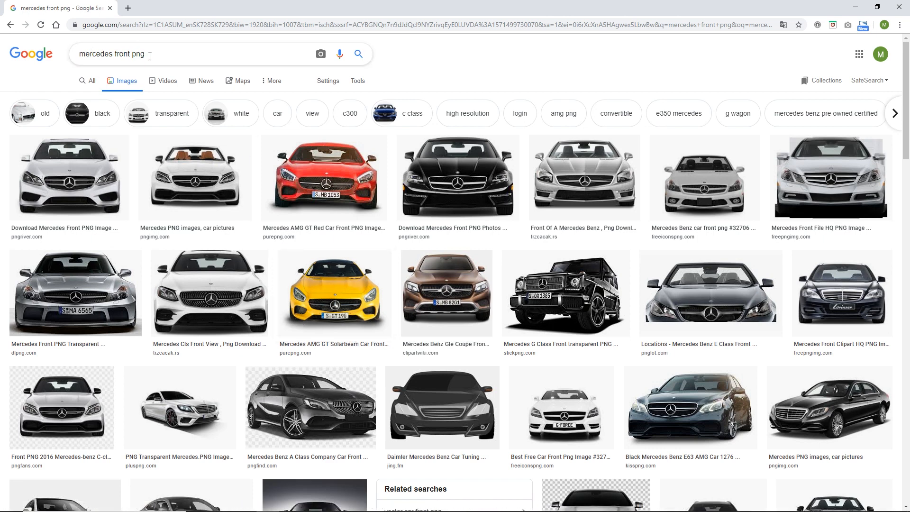
Search Google Images for "mercedes" and preview the close-up photo of the star emblem on a grille.
left_click_drag(147, 54, 116, 54)
key("BackSpace")
key("Return")
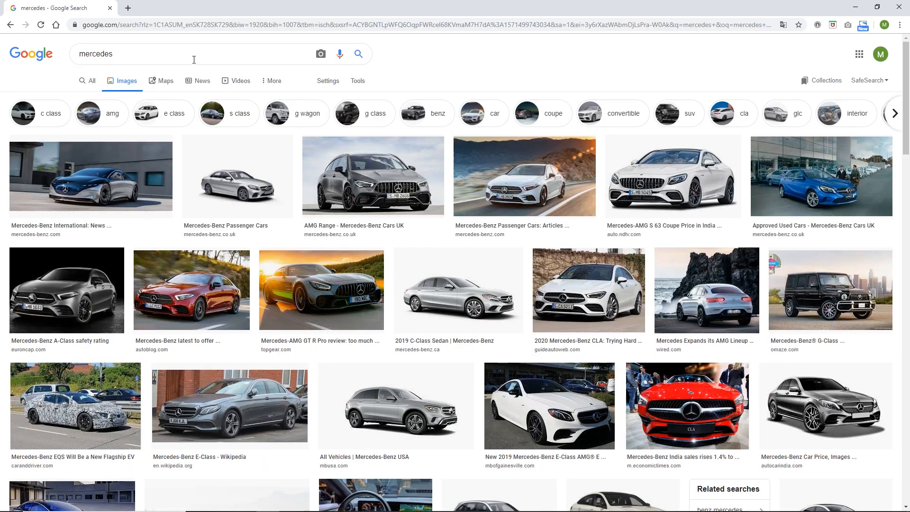
scroll(360, 175, "down", 7)
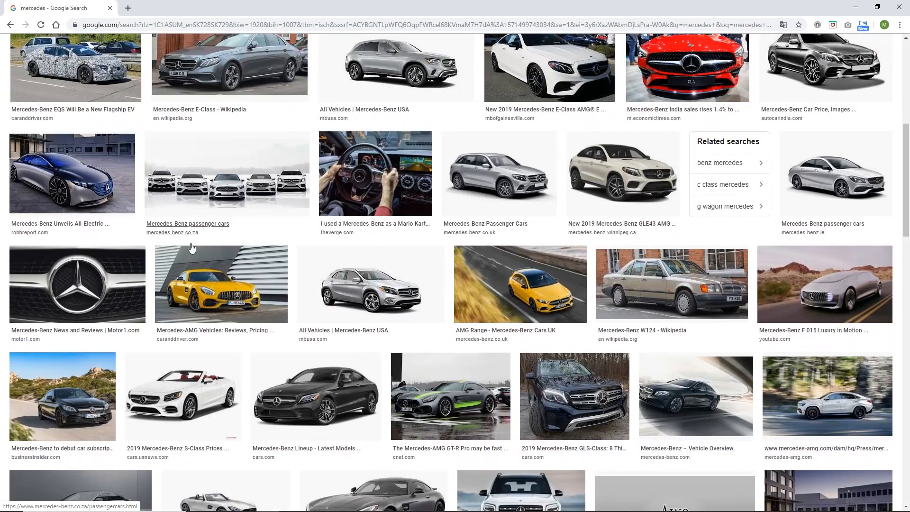
left_click(66, 292)
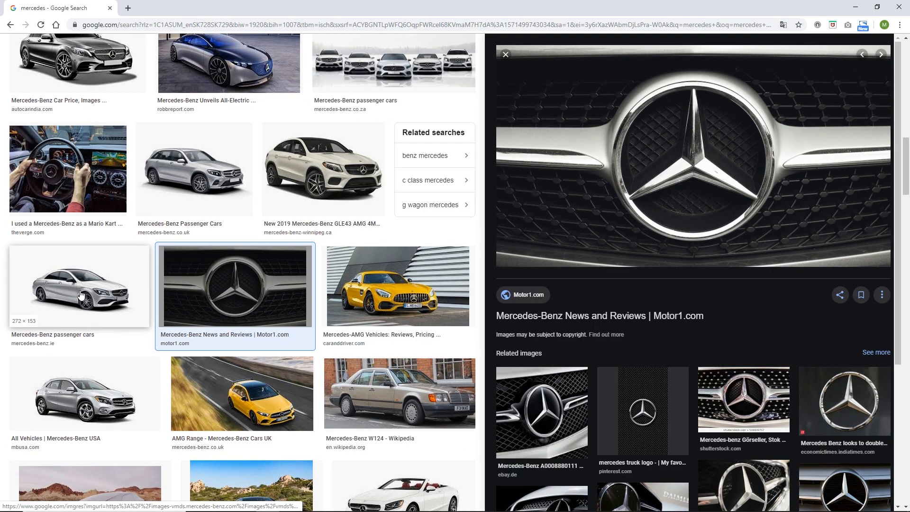
left_click(505, 54)
scroll(338, 150, "up", 8)
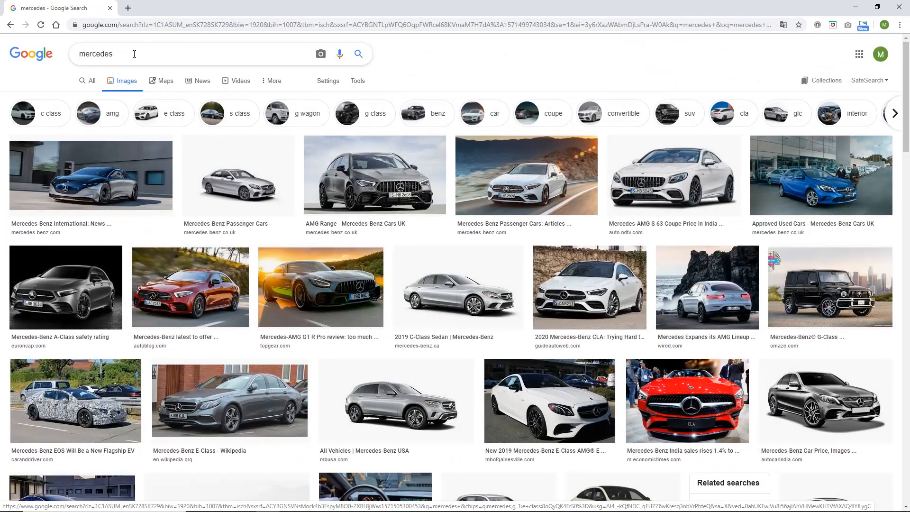
Search Google Images for "mercedes front png" and preview the front view of the black car from pngriver.com.
type("f")
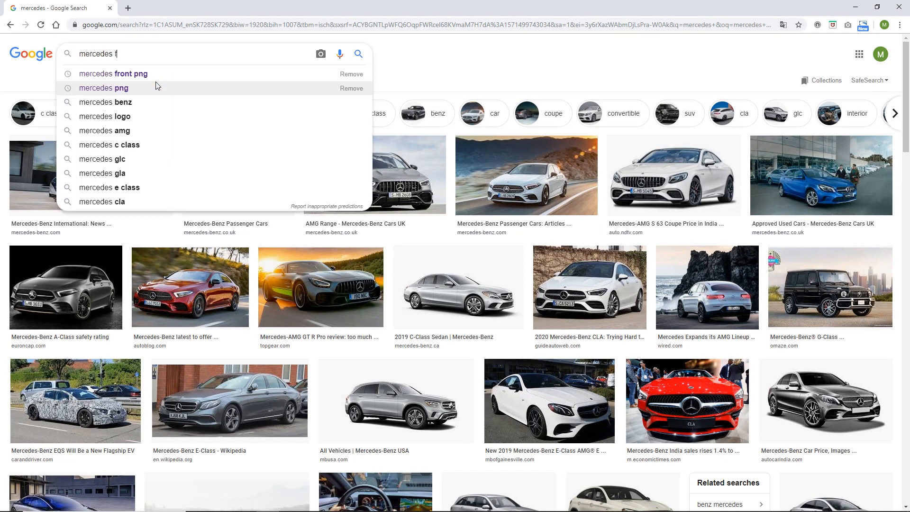
type("ront png")
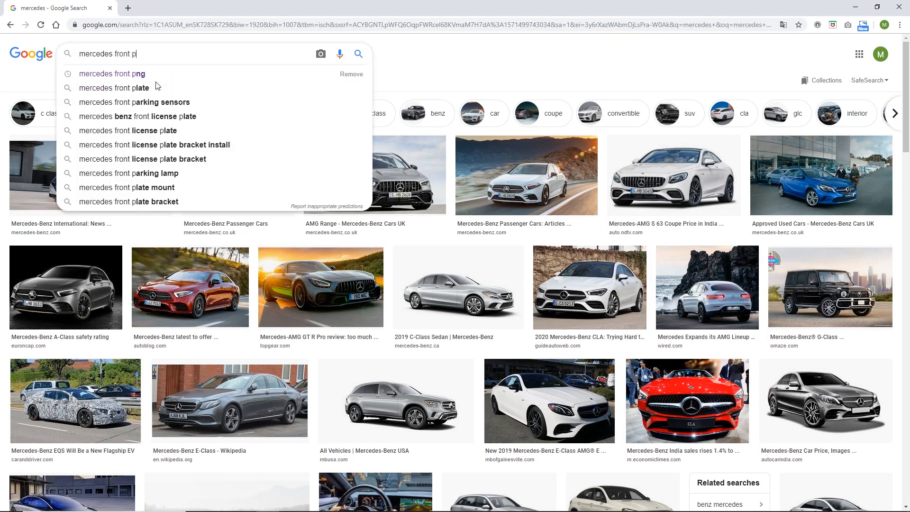
key("Return")
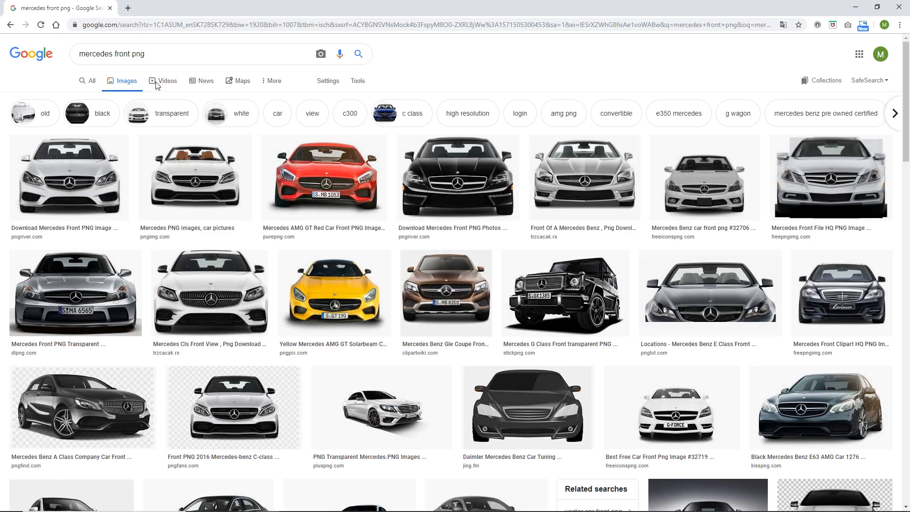
left_click(474, 184)
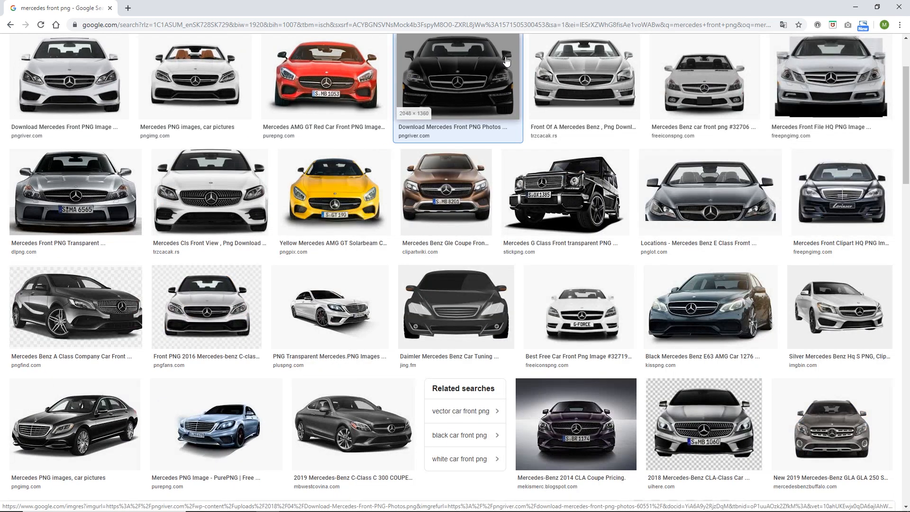
left_click(506, 56)
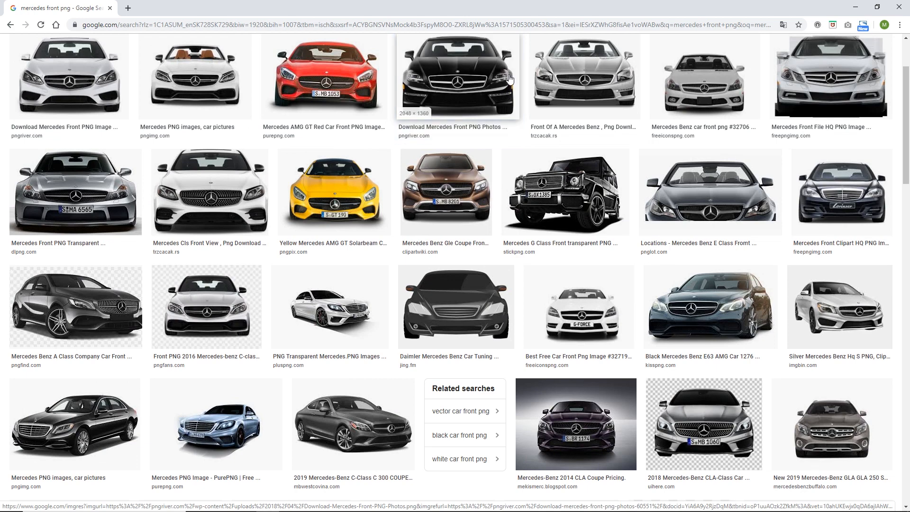
Switch to Adobe Animate and create an HTML5 Canvas document 800 px wide and 600 px high at 24 fps.
mouse_move(536, 507)
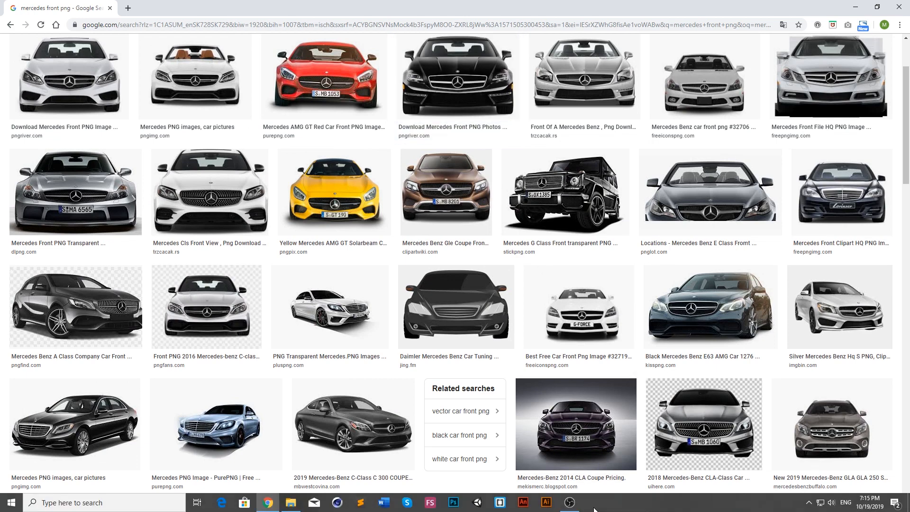
left_click(523, 504)
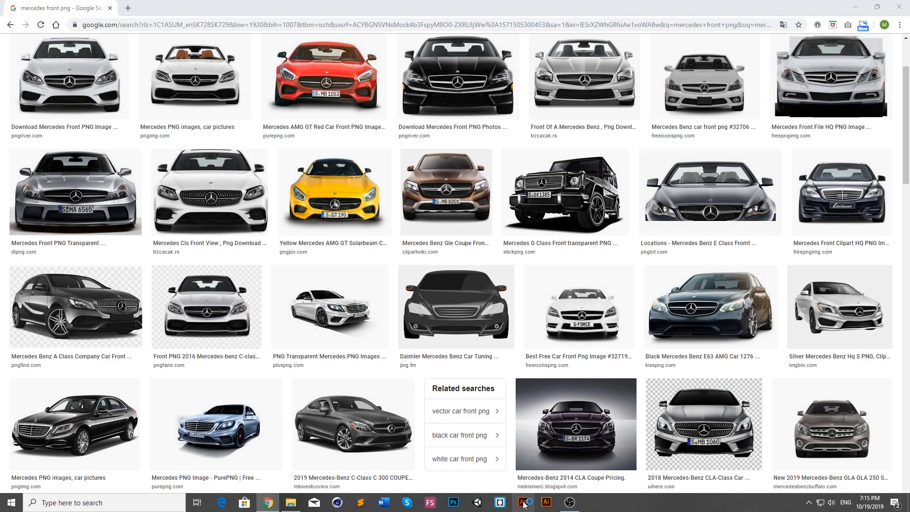
mouse_move(525, 506)
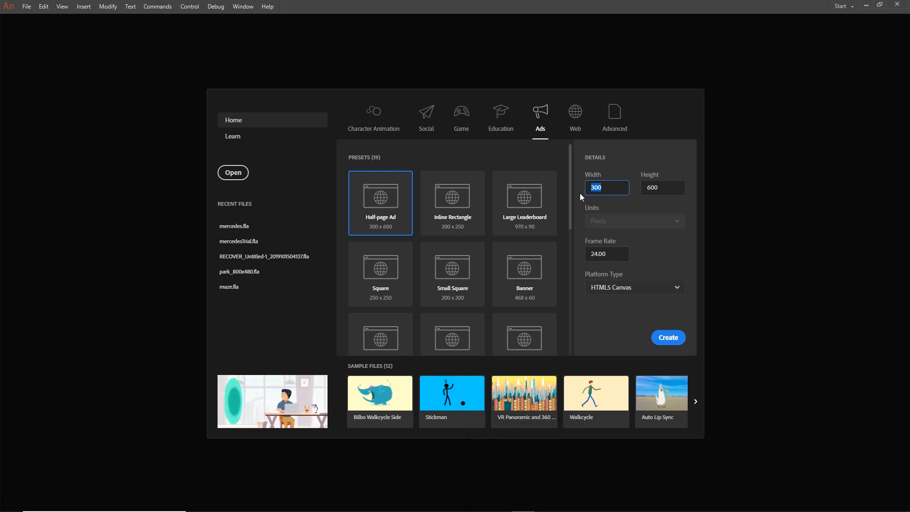
type("00")
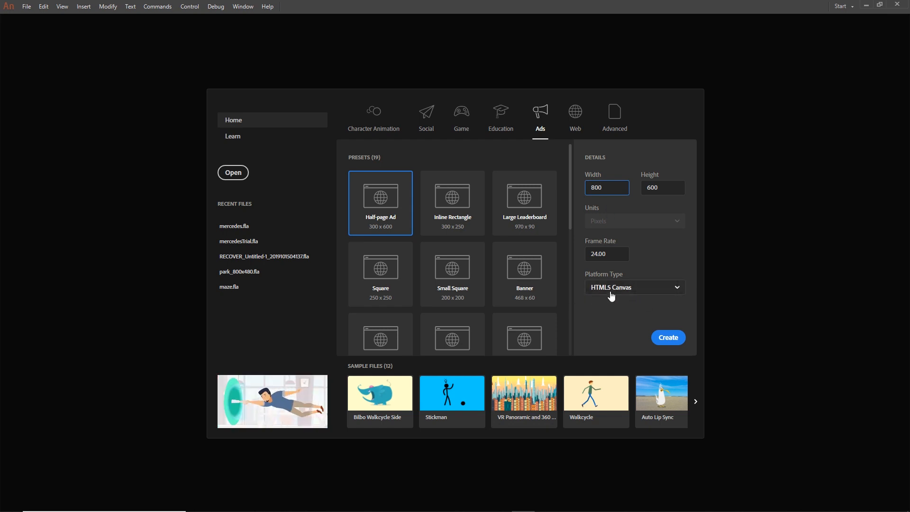
left_click(667, 338)
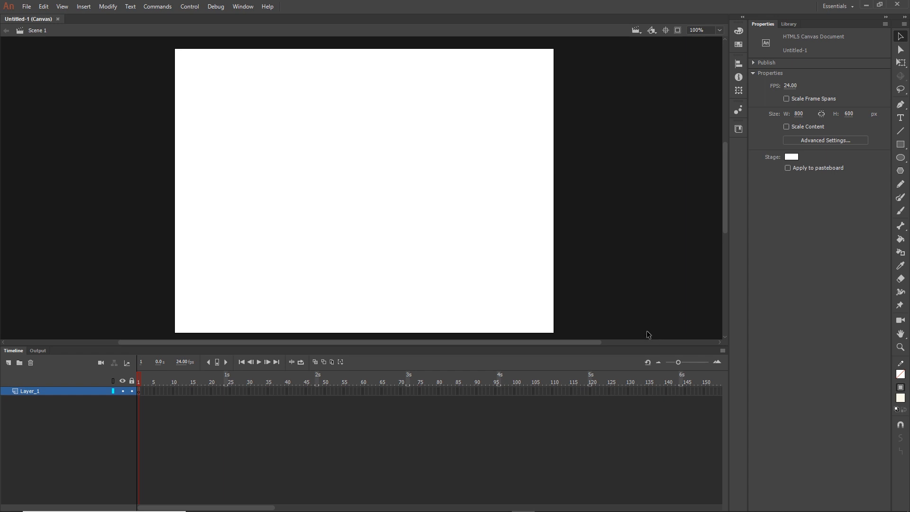
Save the document as mercedes in the banner folder inside 06 mercedes\tutorial.
key("ctrl+s")
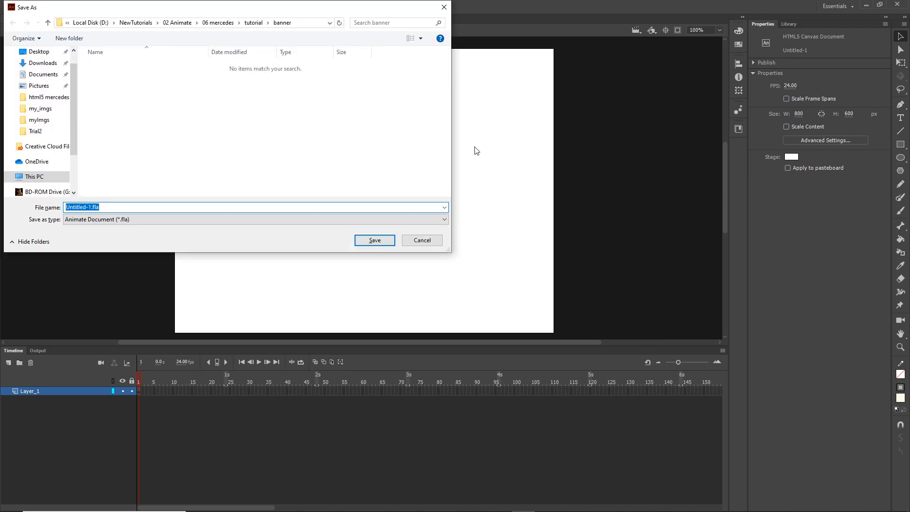
left_click(222, 23)
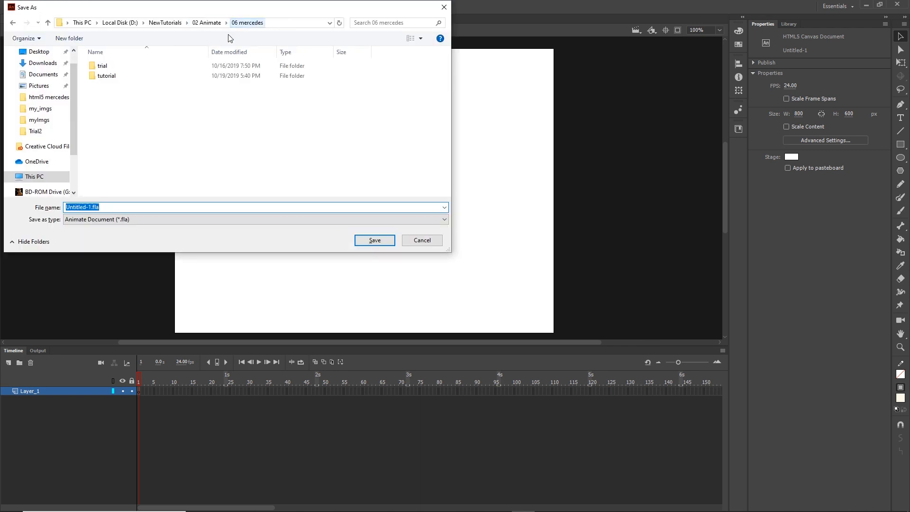
left_click(108, 77)
double_click(108, 77)
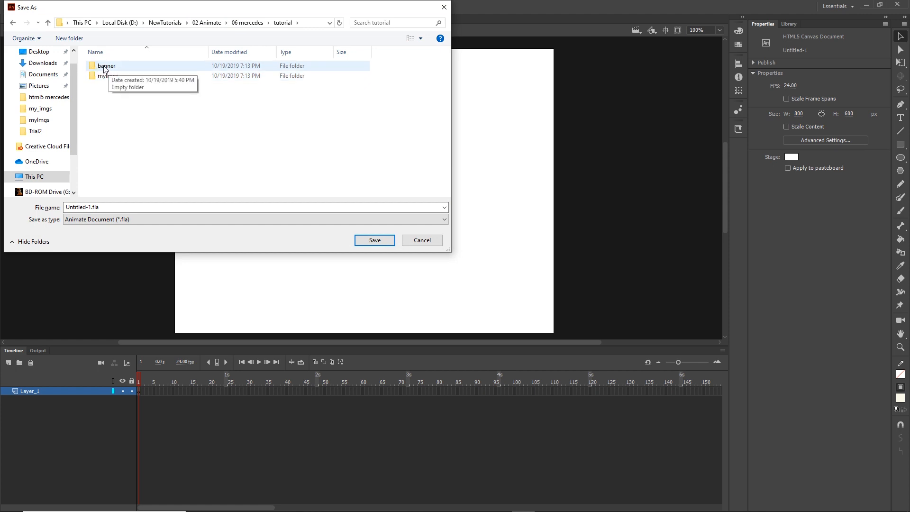
left_click(105, 69)
double_click(105, 69)
left_click(187, 205)
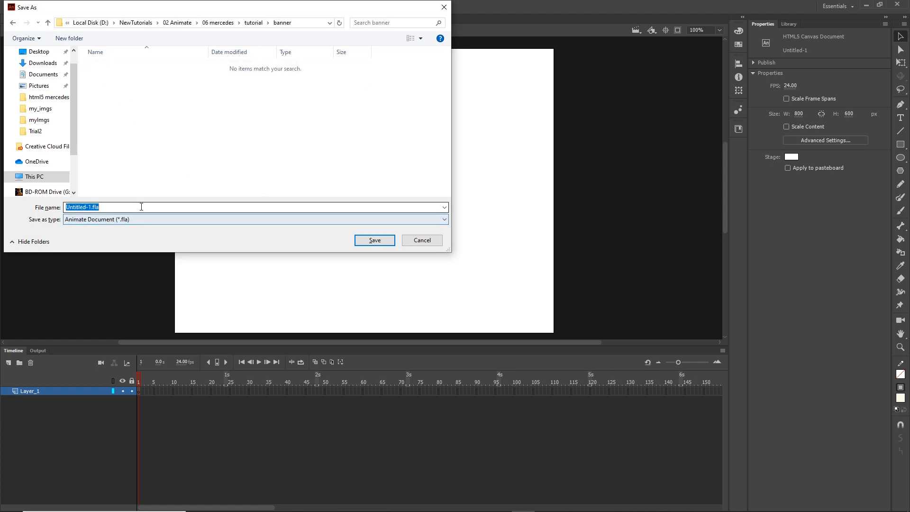
type("mercedes")
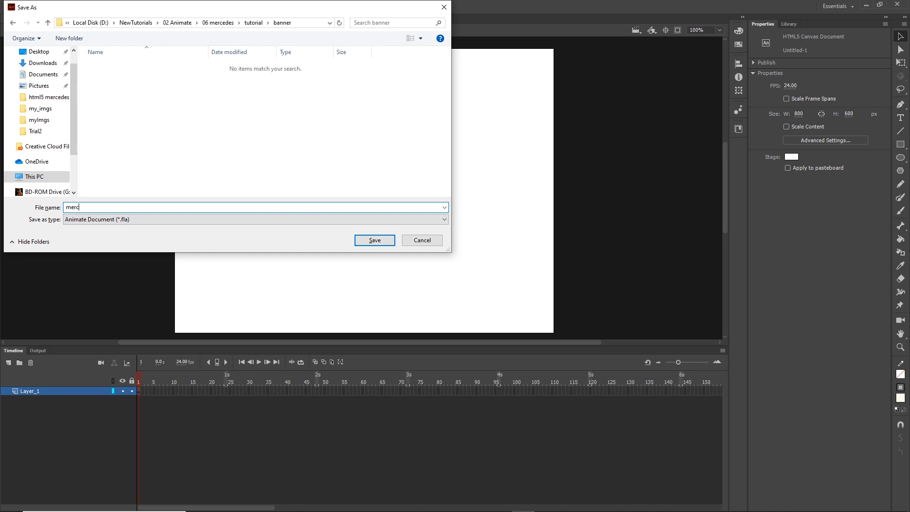
left_click(373, 242)
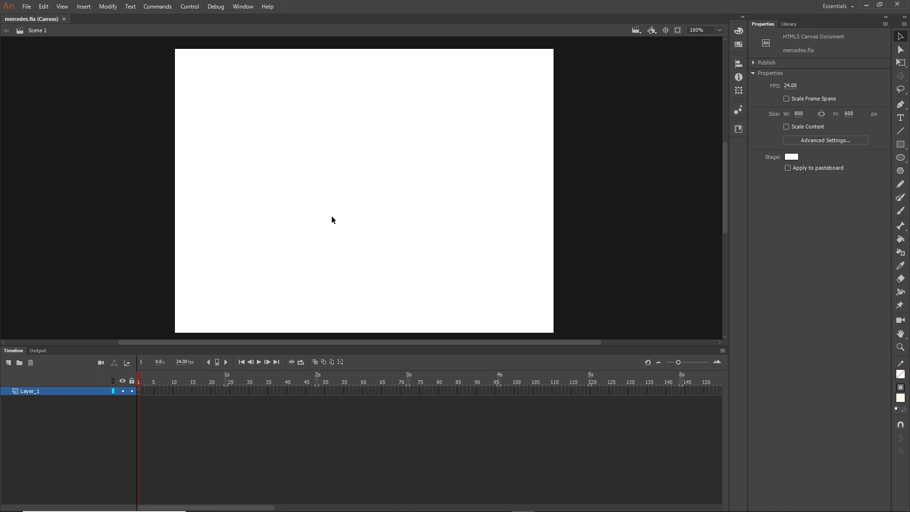
Open the publish settings and browse to 06 mercedes\tutorial\banner for the output destination.
left_click(26, 7)
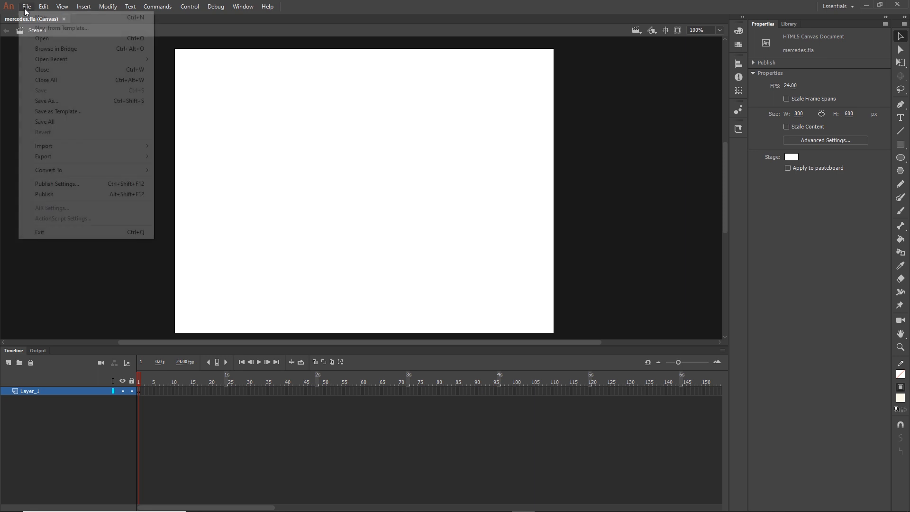
left_click(57, 184)
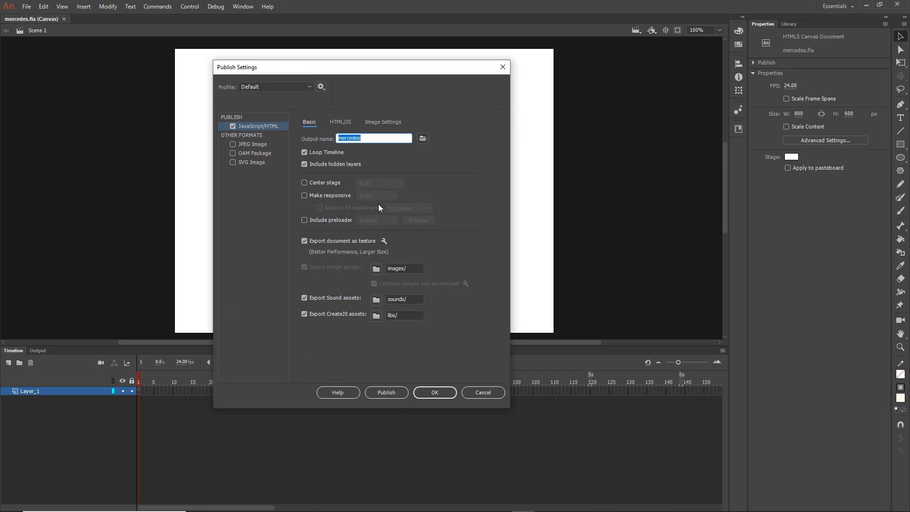
left_click(422, 140)
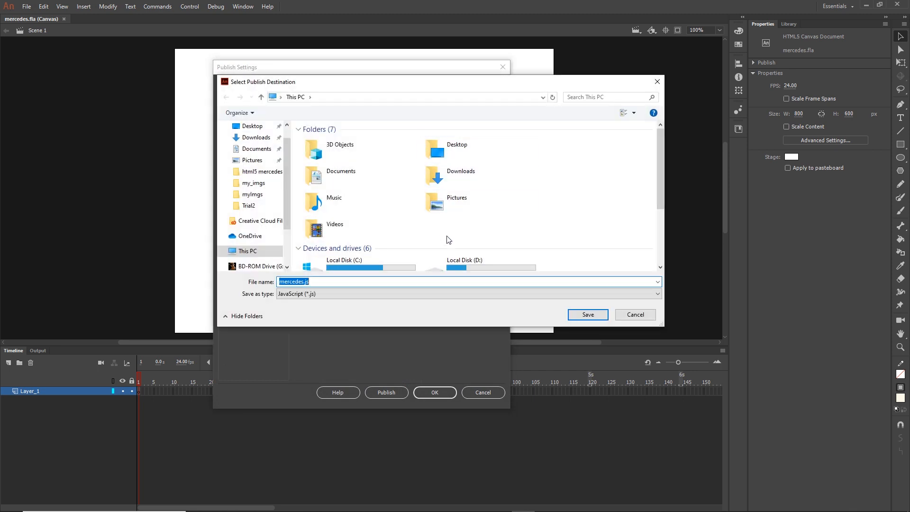
left_click_drag(659, 187, 659, 190)
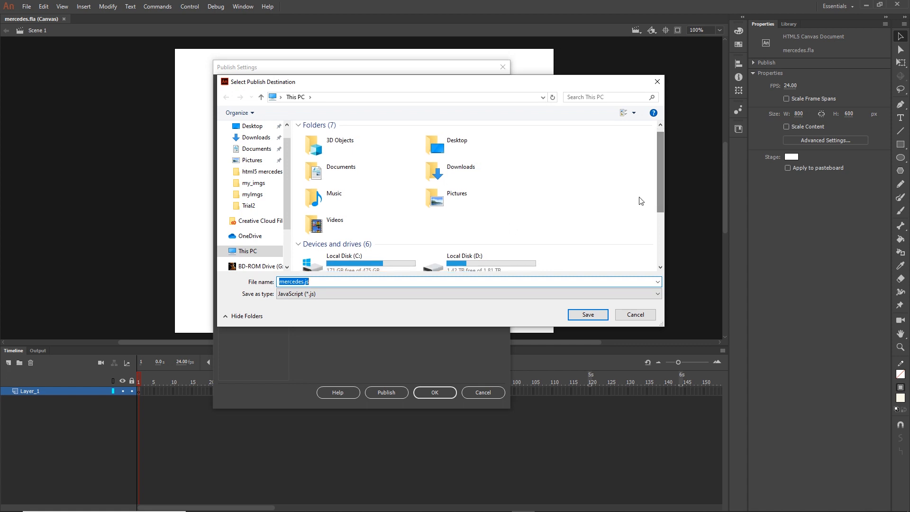
left_click(434, 269)
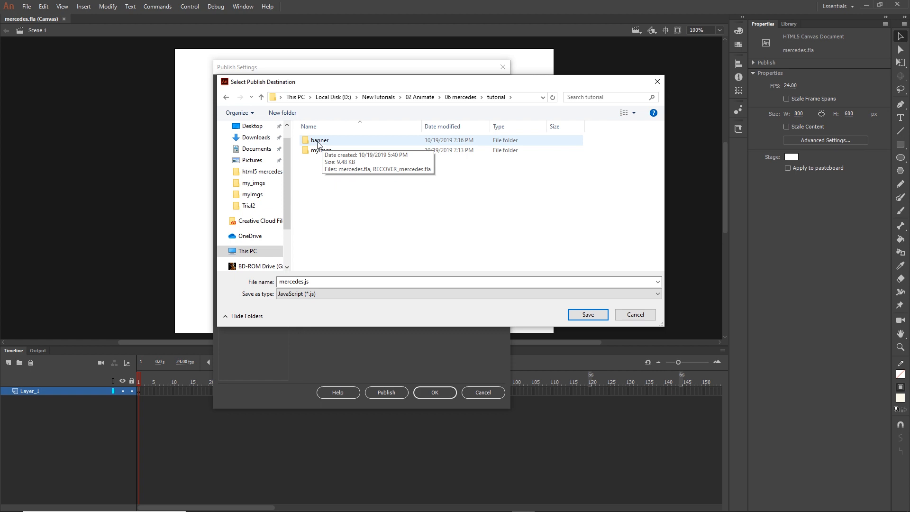
double_click(318, 142)
Create a folder named exported inside the banner folder.
right_click(324, 185)
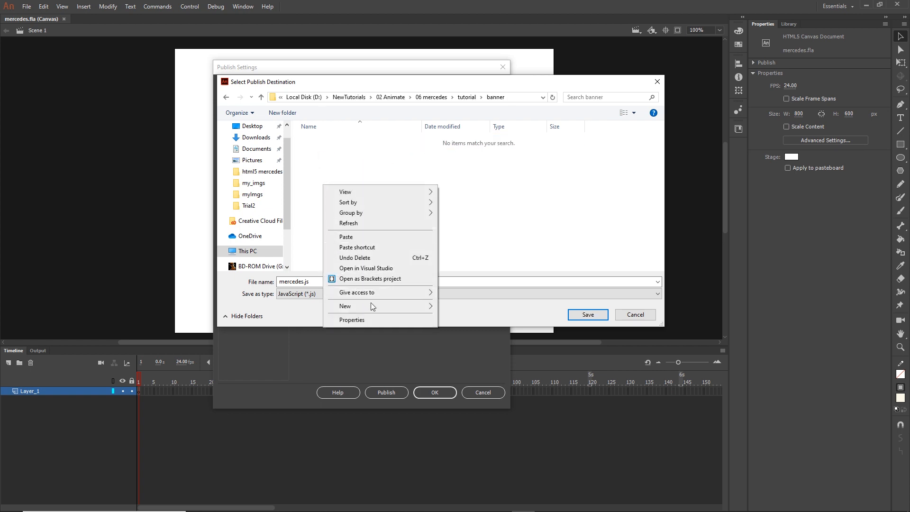
mouse_move(378, 308)
left_click(453, 306)
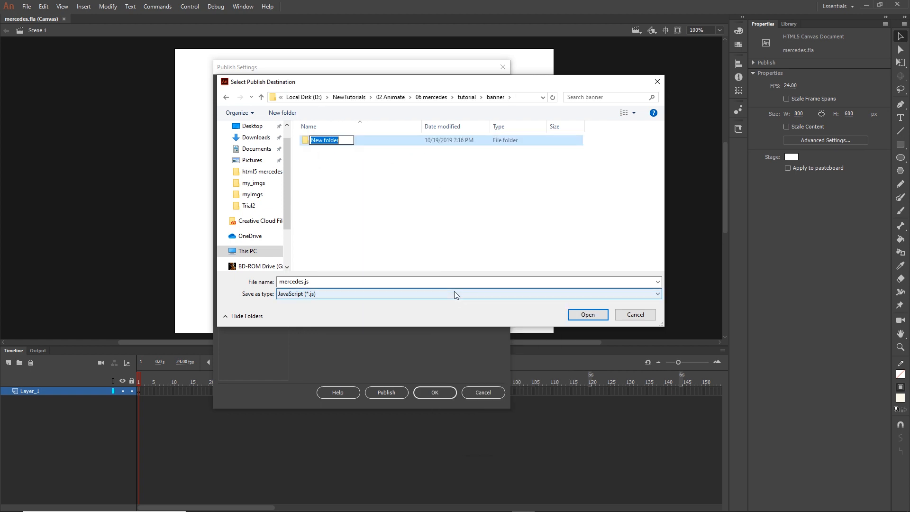
type("exported")
key("Return")
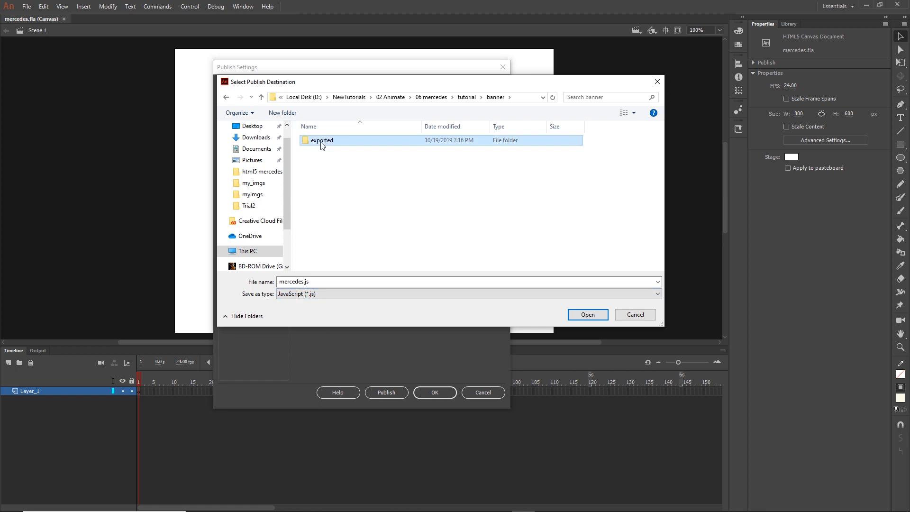
Set the publish output to a JavaScript file named index in the exported folder and accept the publish settings.
double_click(322, 146)
double_click(331, 282)
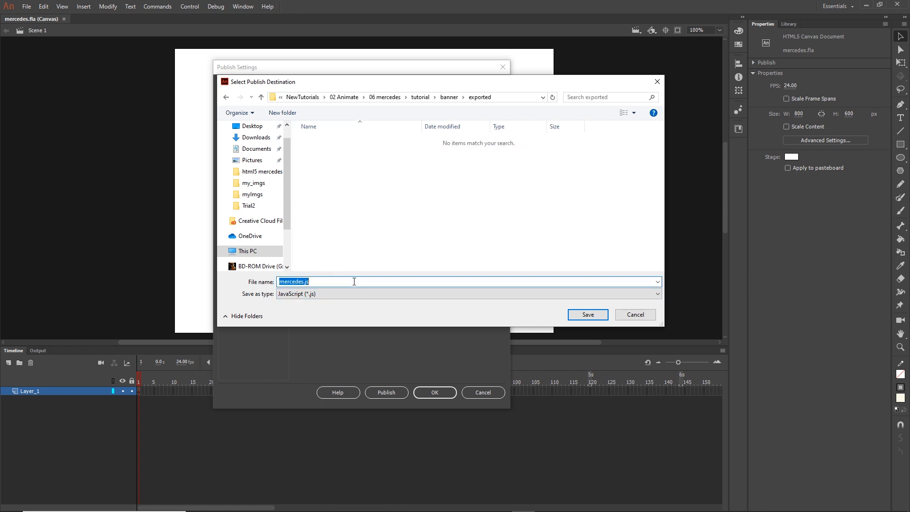
type("index")
left_click(581, 316)
left_click(435, 392)
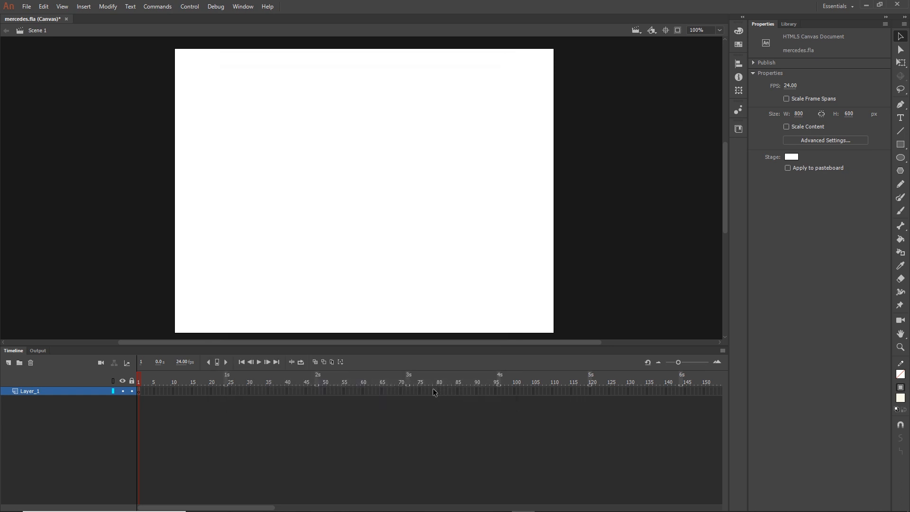
Check the contents of the banner folder and its exported subfolder in File Explorer, then return to Animate.
left_click(291, 503)
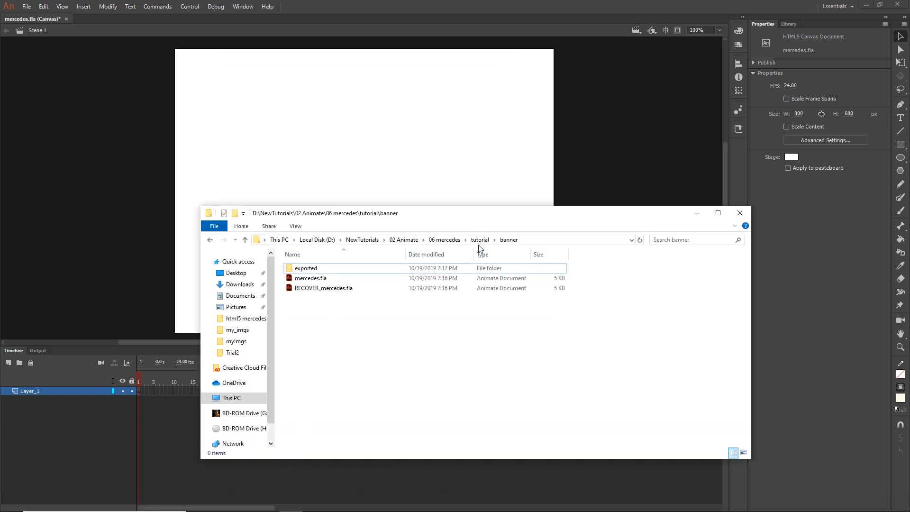
left_click(298, 273)
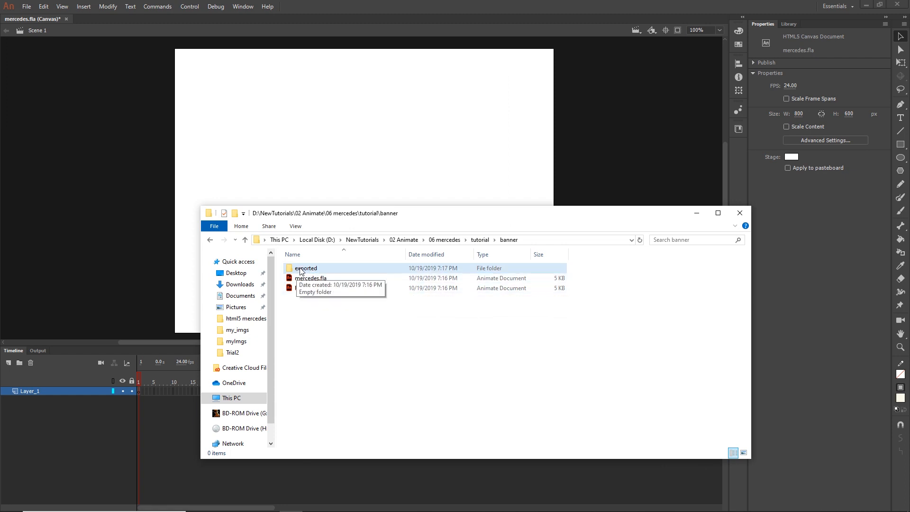
double_click(304, 269)
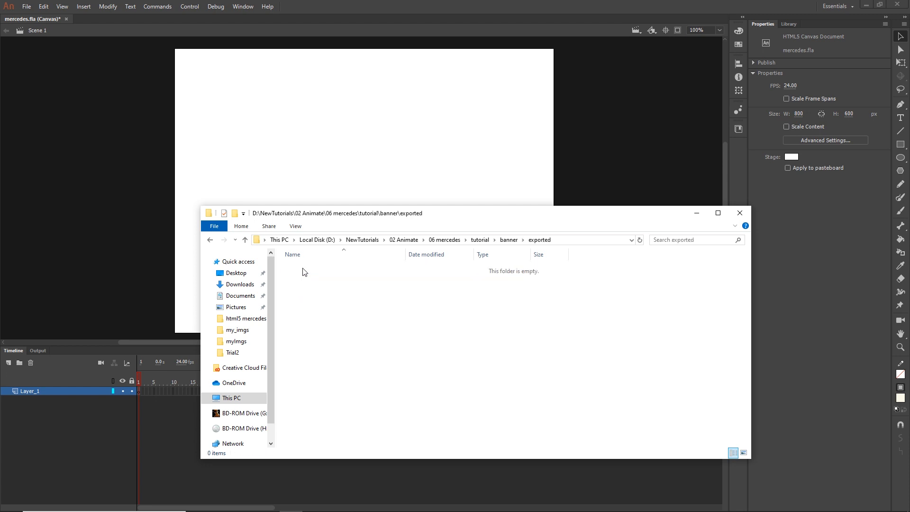
left_click(696, 213)
Publish the HTML5 Canvas document with the current publish settings.
left_click(27, 7)
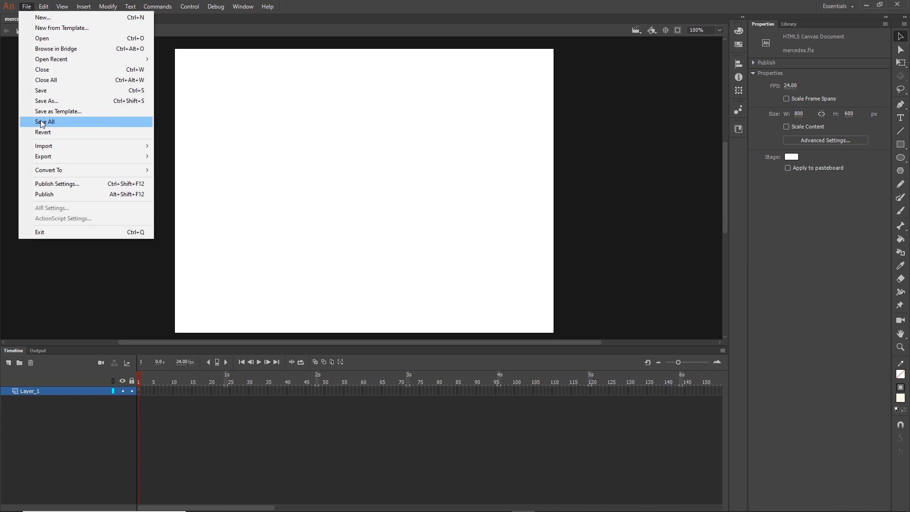
left_click(50, 196)
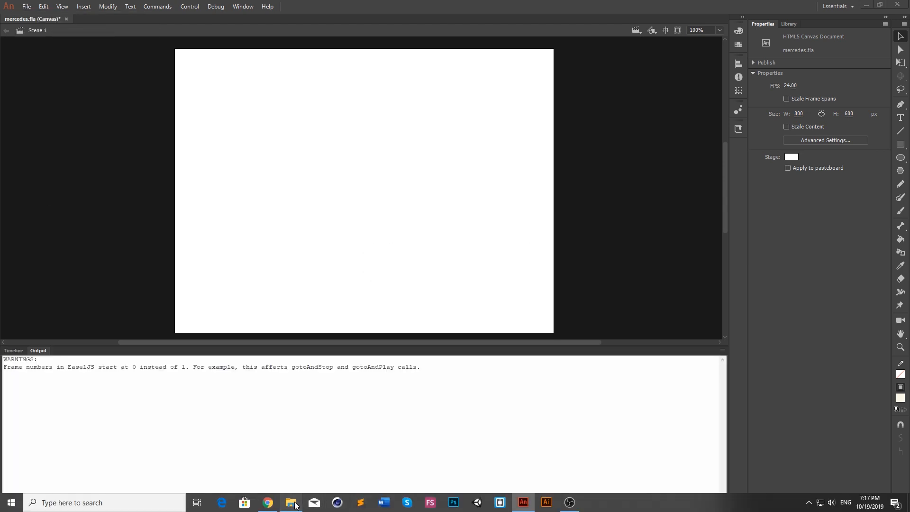
Check the published files in the exported folder in File Explorer, then return to the timeline in Animate.
left_click(295, 505)
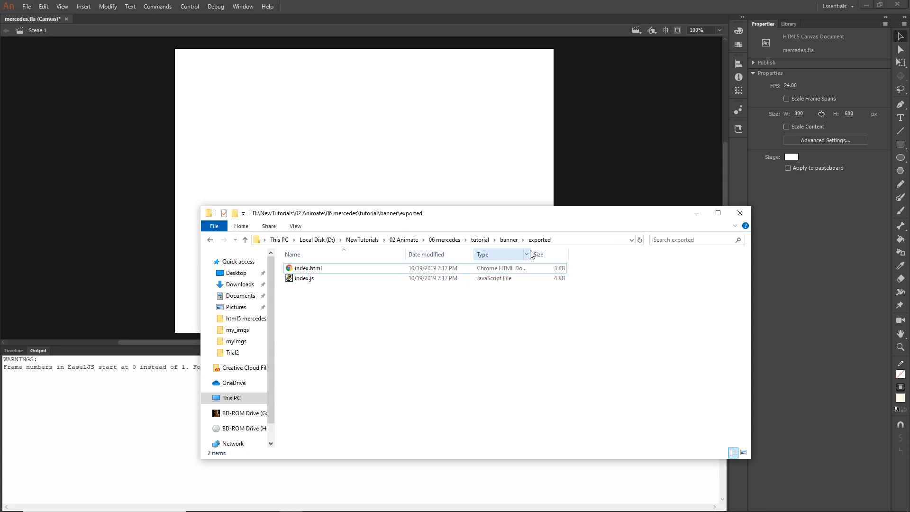
left_click(696, 213)
left_click(14, 351)
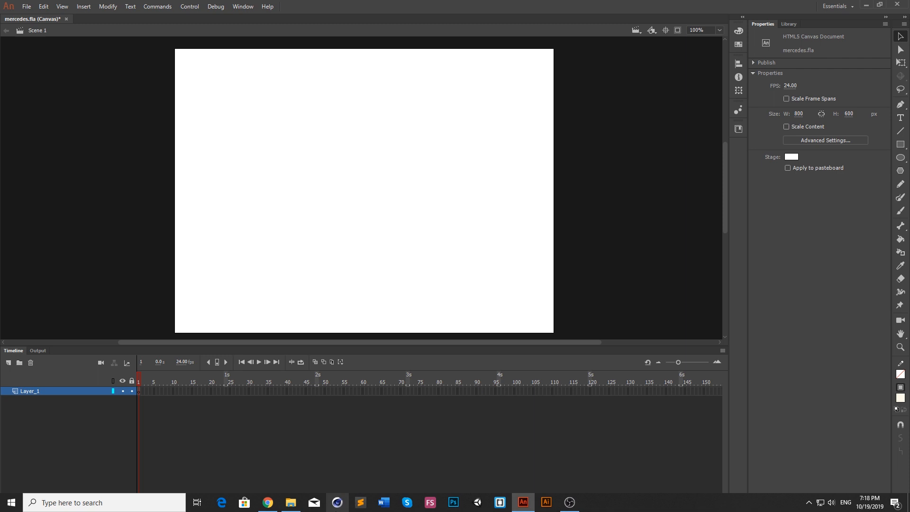
Place 22087-9-mercedes-front-photos.png from the tutorial's myImgs folder on the stage and centre it over the canvas.
left_click(326, 468)
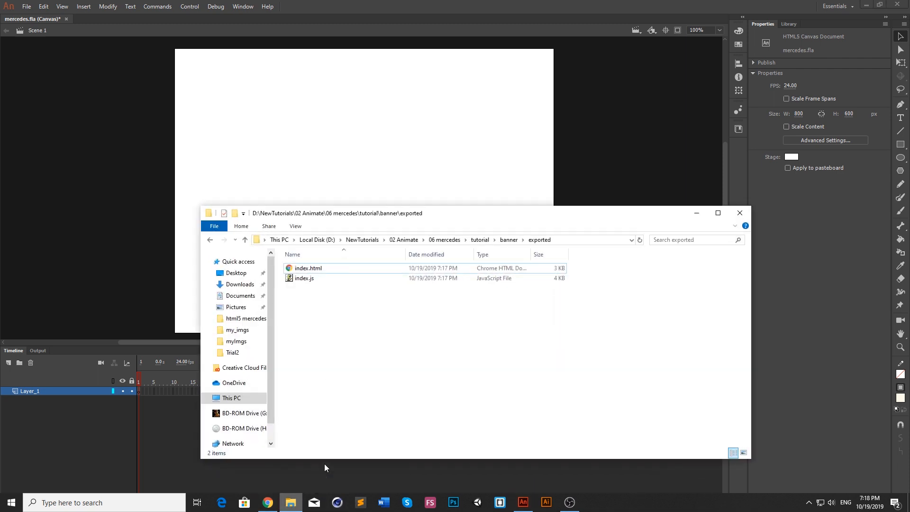
left_click(505, 240)
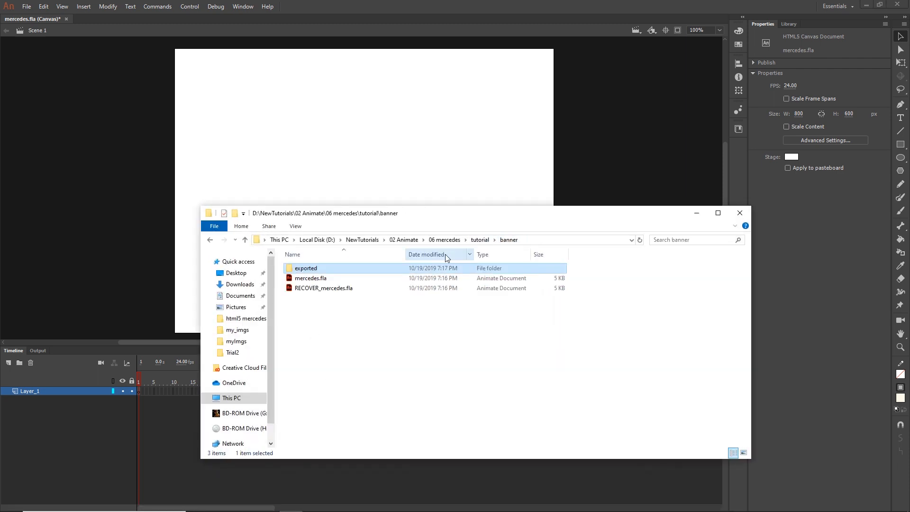
left_click(480, 240)
left_click(324, 281)
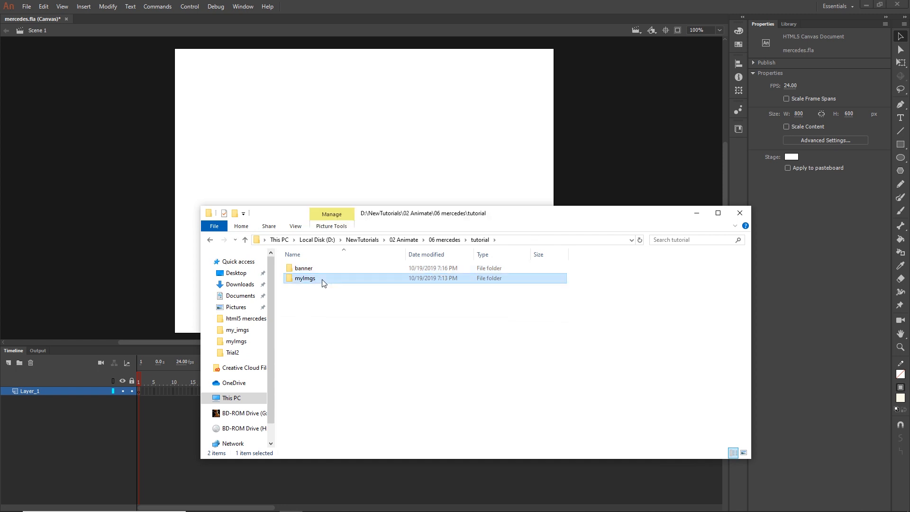
double_click(323, 283)
left_click(321, 282)
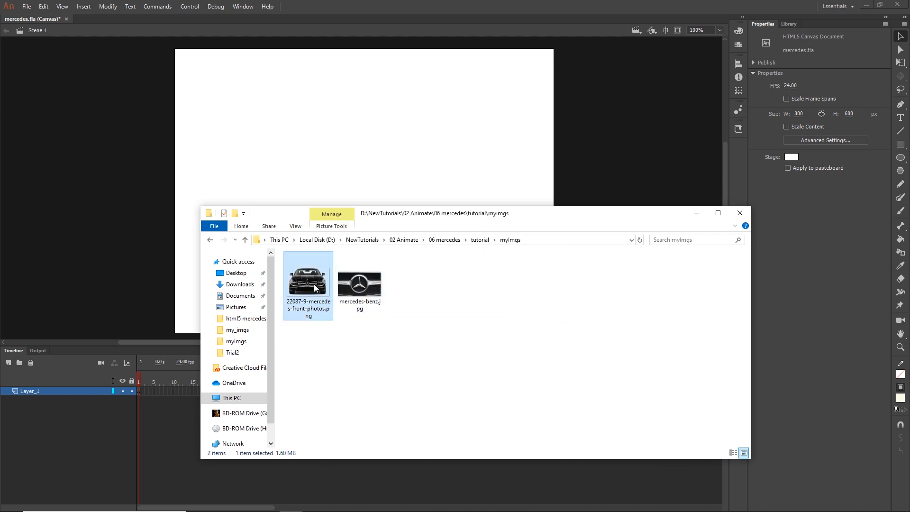
left_click_drag(314, 287, 358, 127)
left_click(696, 213)
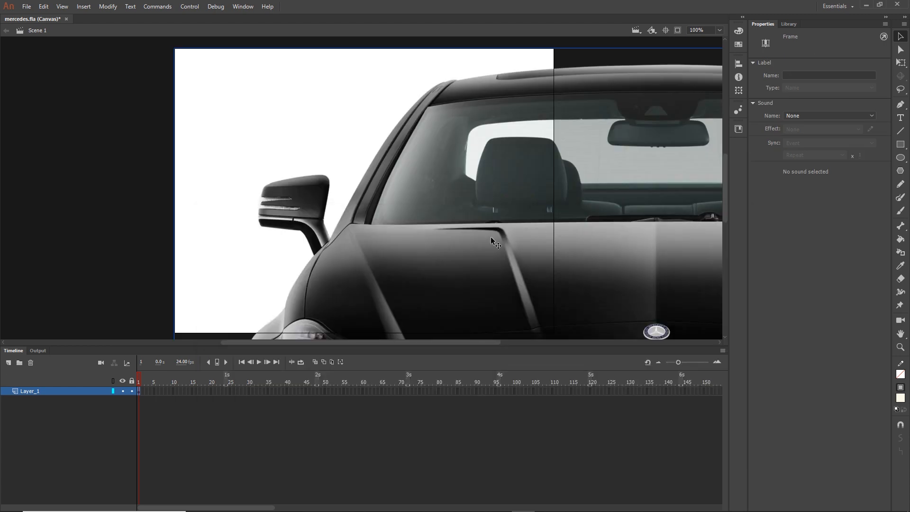
scroll(488, 237, "down", 3)
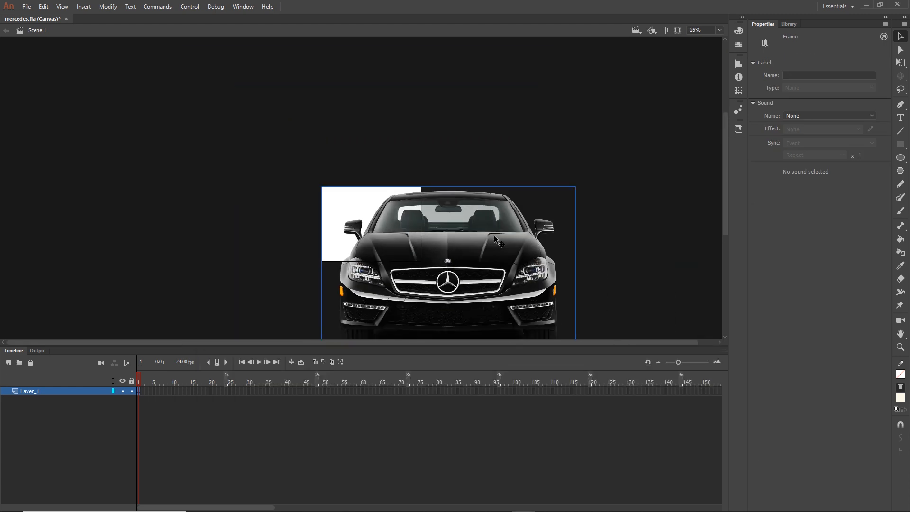
left_click_drag(501, 273, 435, 256)
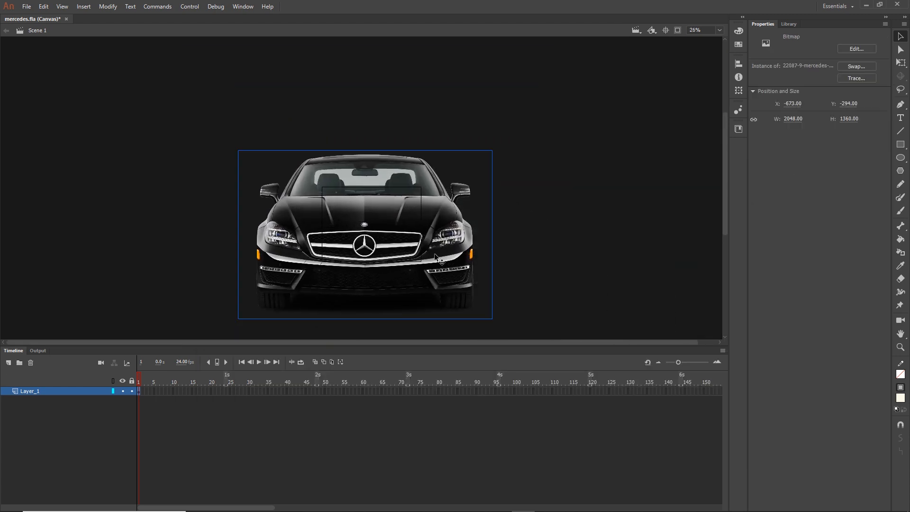
Delete the car image from the stage and from the document library.
key("Delete")
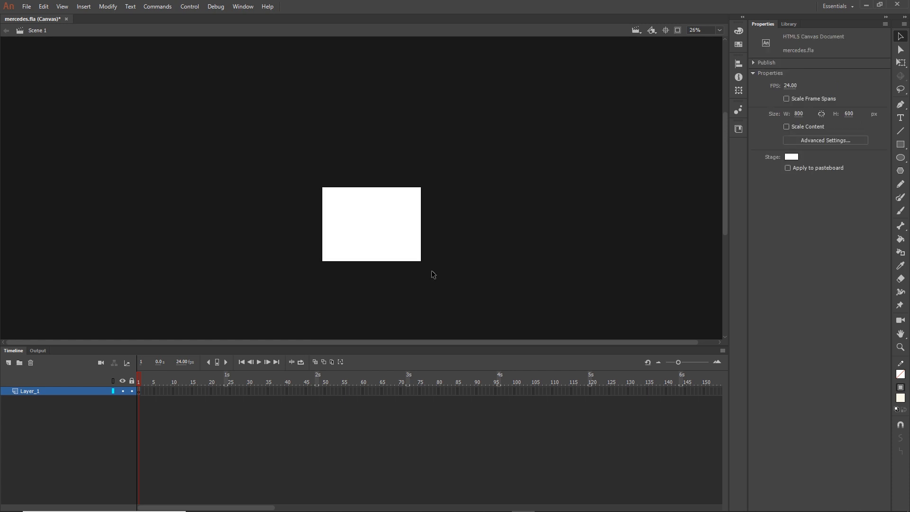
left_click(789, 25)
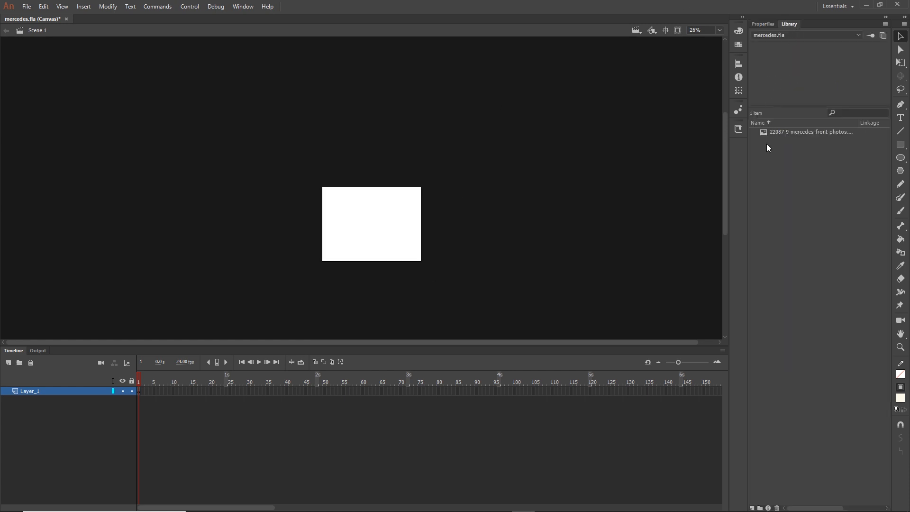
left_click(780, 132)
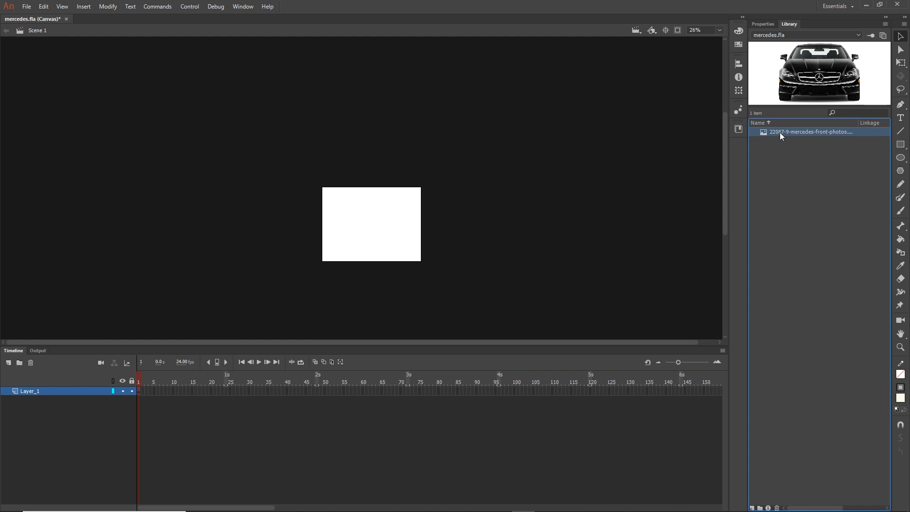
key("Delete")
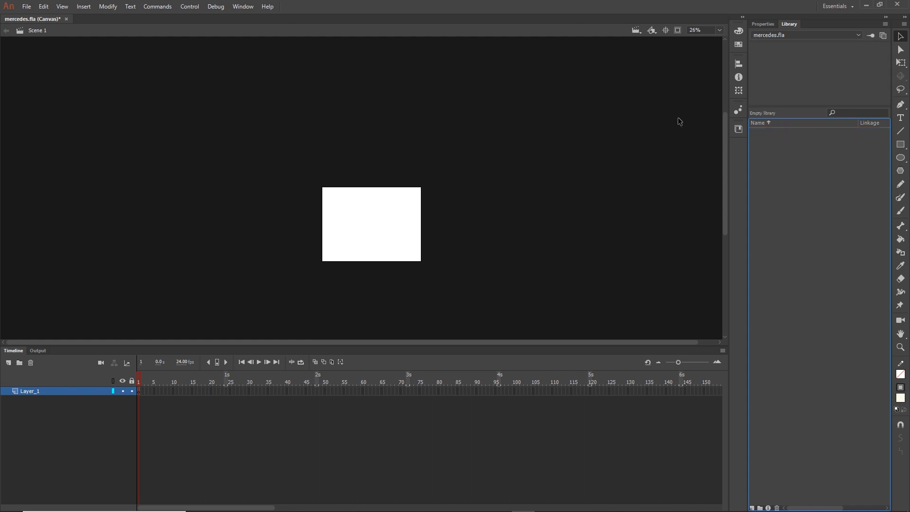
scroll(371, 237, "up", 3)
scroll(373, 241, "up", 1)
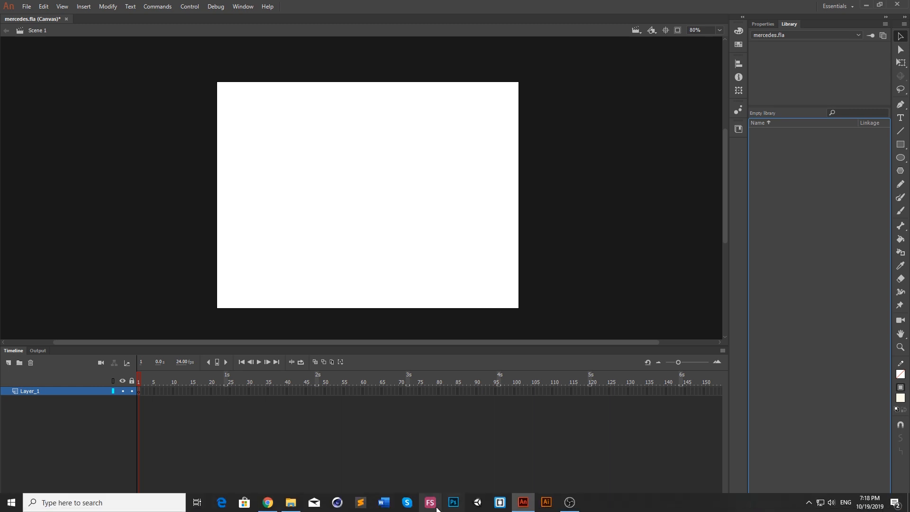
Switch to Photoshop and create a new 800 x 600 pixel document at 72 pixels/inch with a white background.
left_click(453, 503)
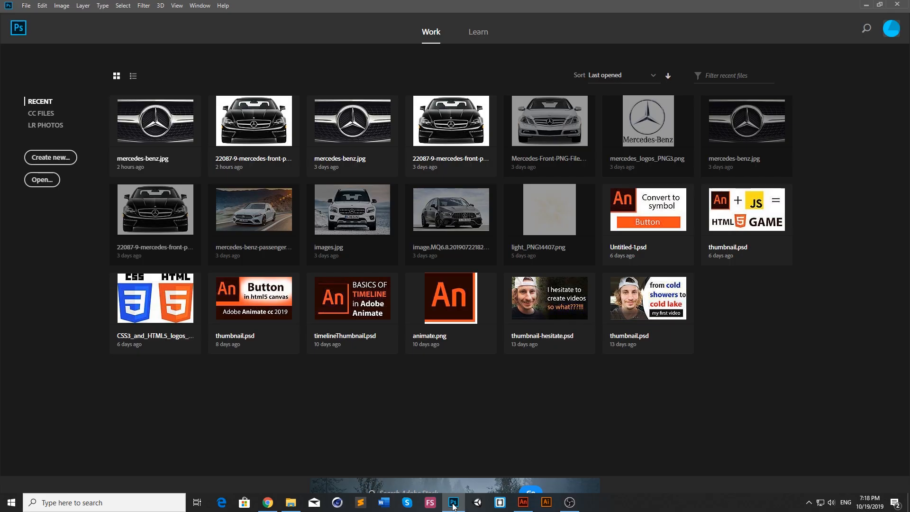
left_click(50, 159)
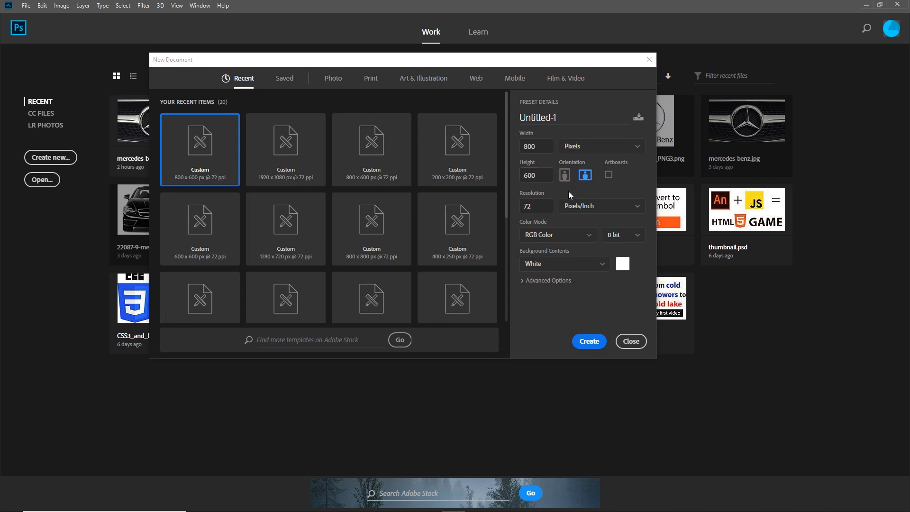
left_click(588, 343)
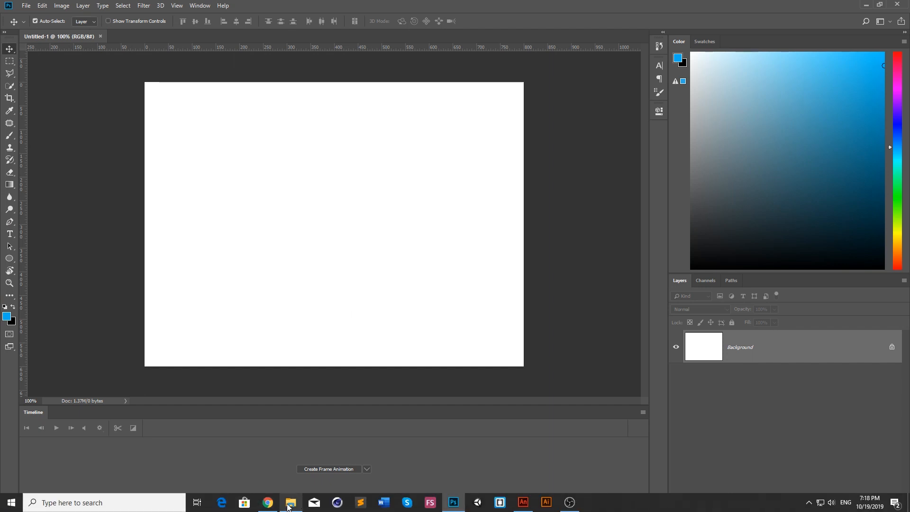
Open 22087-9-mercedes-front-photos.png and mercedes-benz.jpg from the myImgs folder as separate Photoshop documents.
left_click(290, 504)
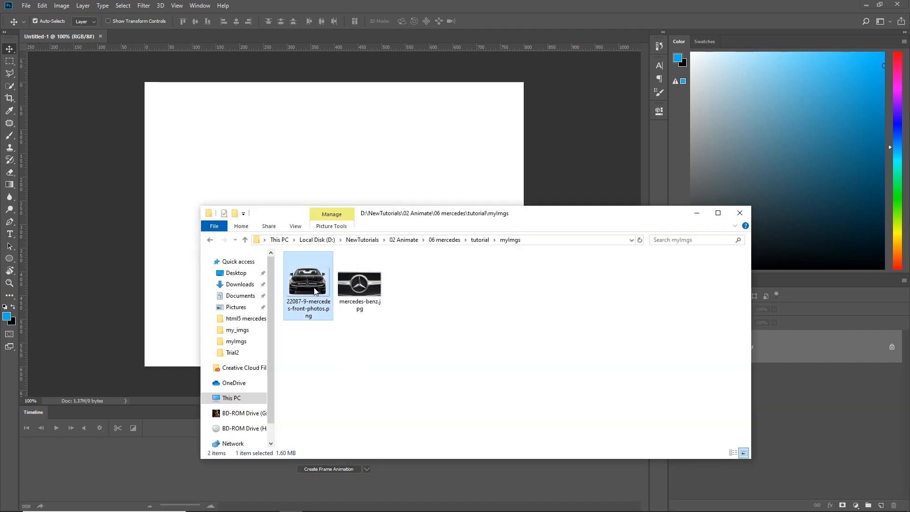
left_click_drag(306, 286, 173, 36)
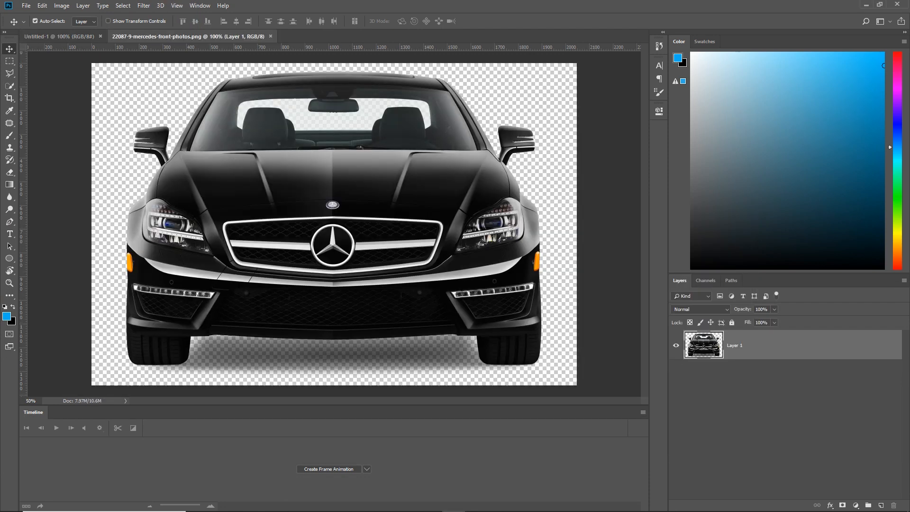
left_click(294, 507)
left_click(364, 291)
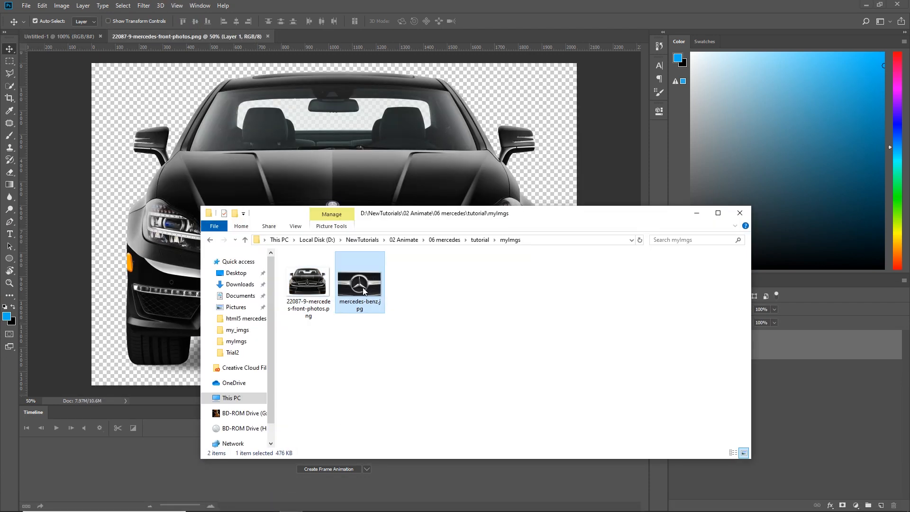
left_click_drag(359, 251, 306, 36)
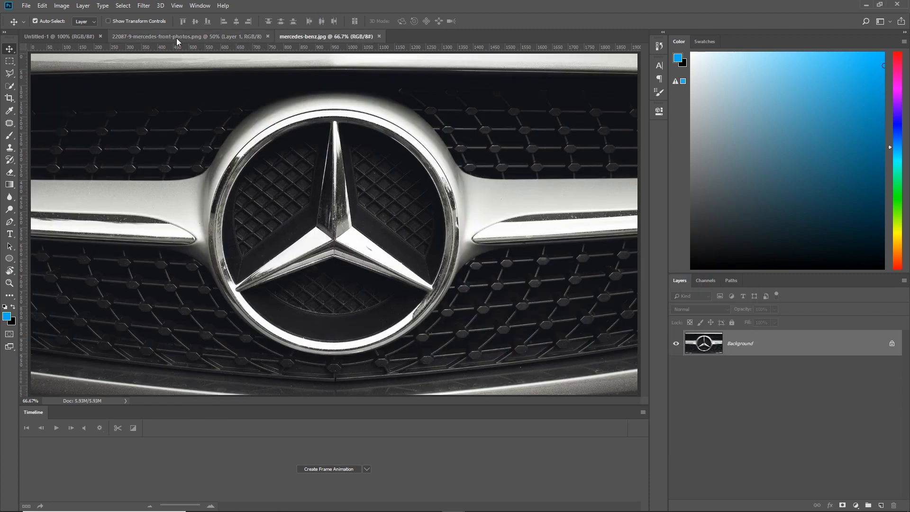
Copy the car layer from the front photo into the Untitled-1 document and convert it to a smart object.
left_click(176, 37)
left_click_drag(370, 201, 351, 232)
right_click(763, 357)
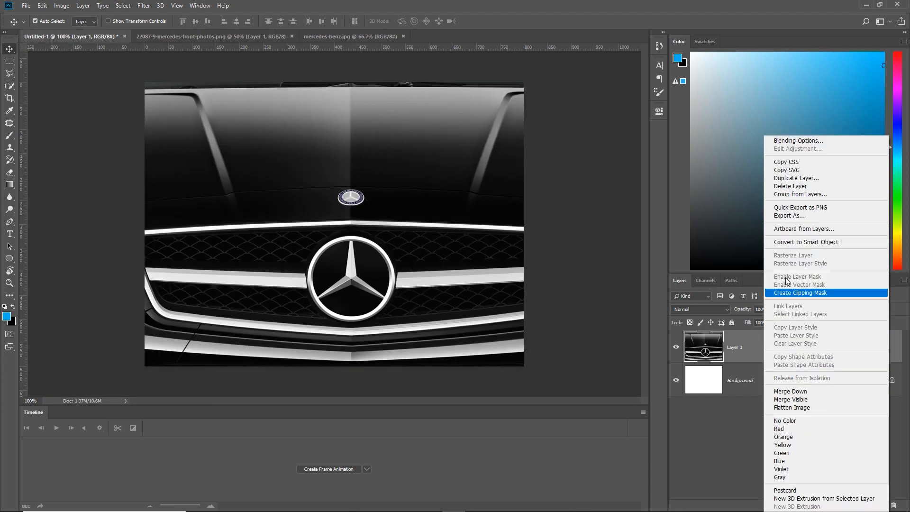
left_click(802, 242)
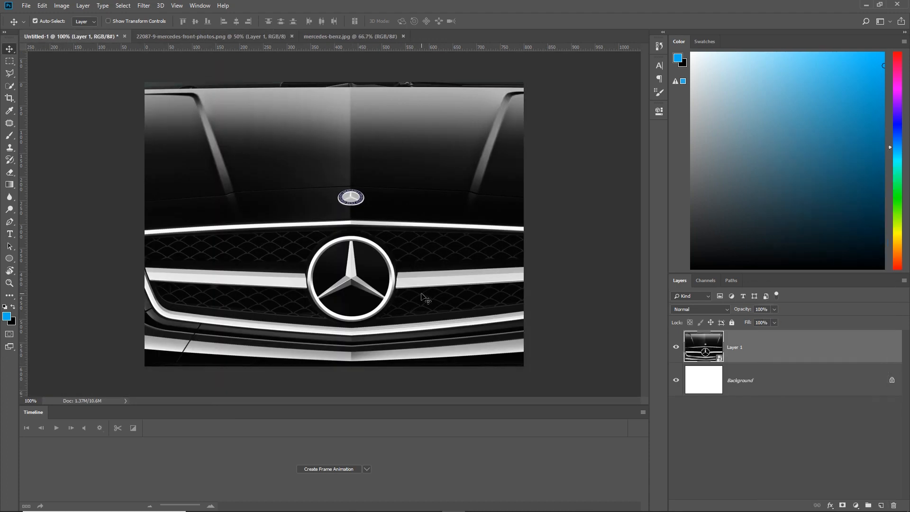
Scale the car layer down to about 36.6% with Free Transform and centre it horizontally on the canvas.
scroll(418, 291, "down", 4)
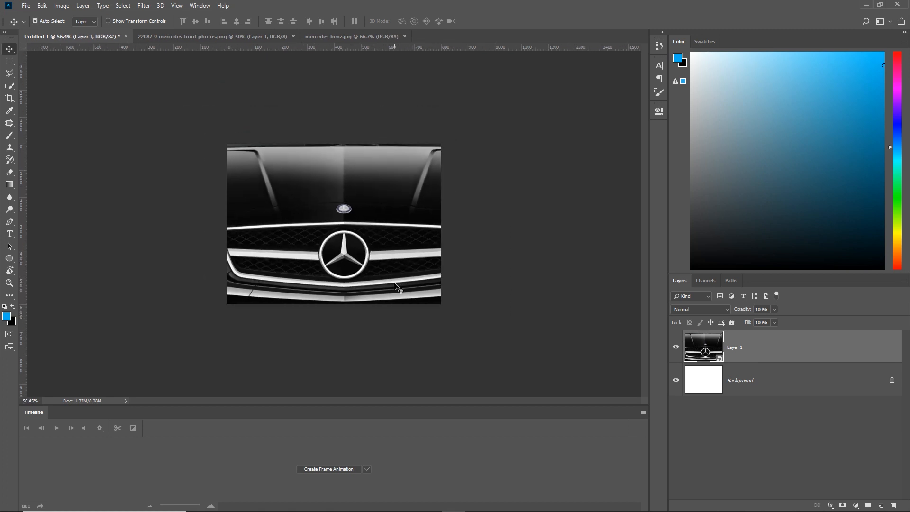
key("ctrl+t")
scroll(397, 300, "down", 1)
scroll(463, 332, "down", 1)
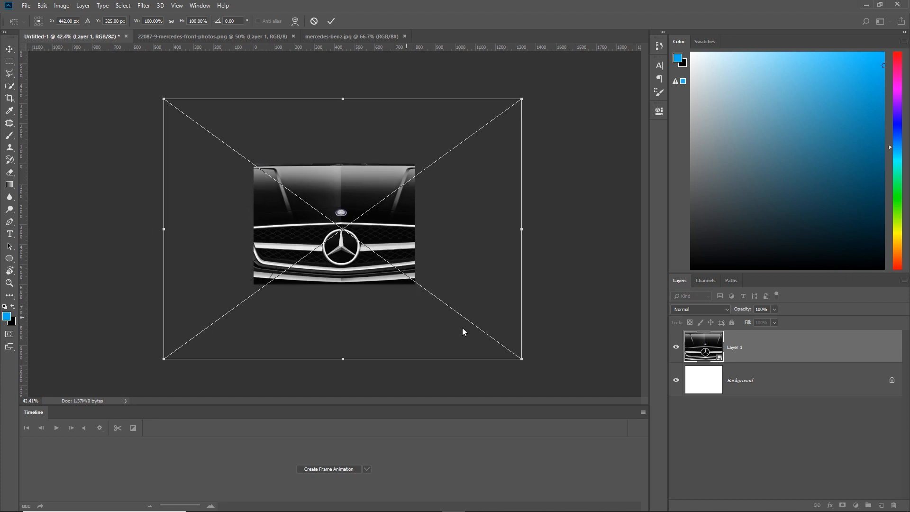
left_click_drag(521, 359, 403, 278)
left_click_drag(384, 240, 376, 239)
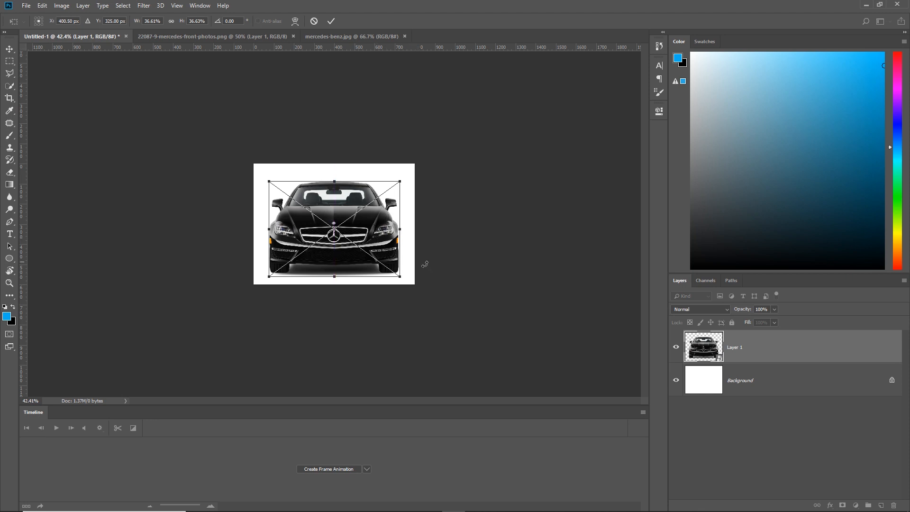
key("Return")
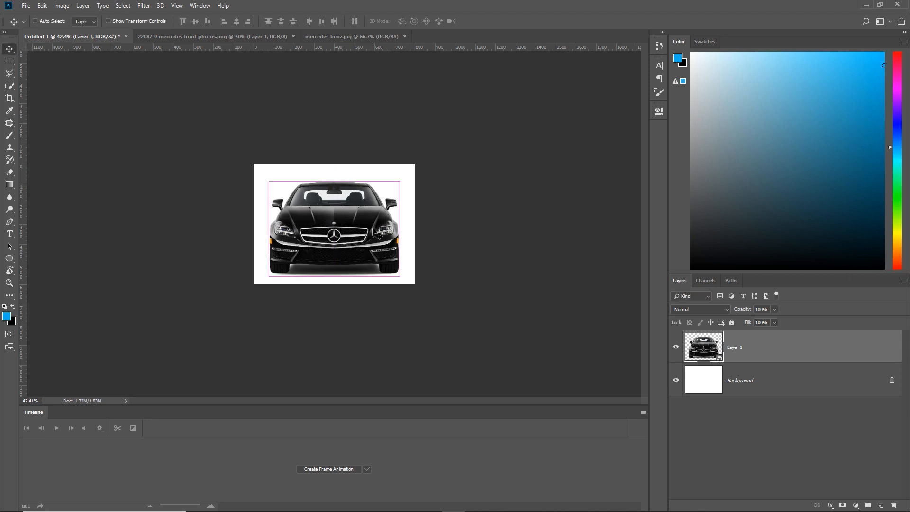
scroll(370, 232, "up", 3)
key("ctrl+1")
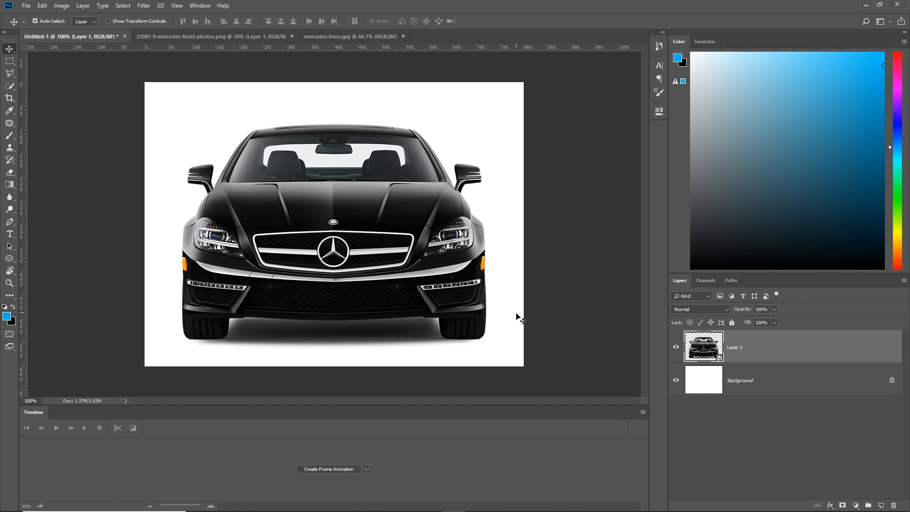
Hide the Background layer and set the Save for Web export format to PNG-24.
left_click(676, 382)
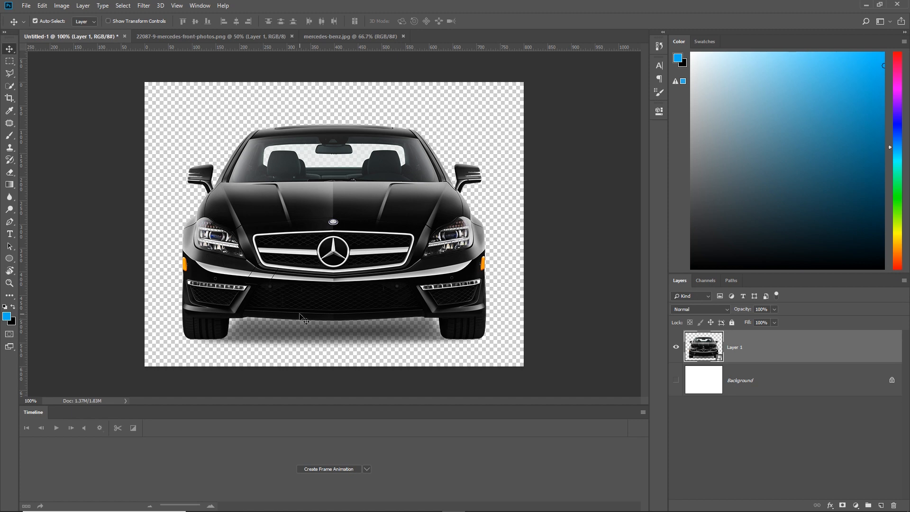
left_click(27, 6)
mouse_move(57, 135)
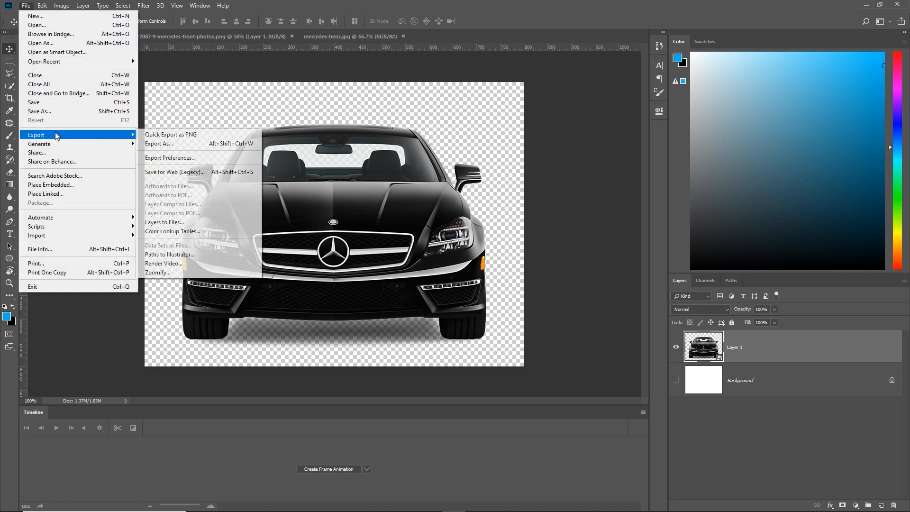
left_click(178, 173)
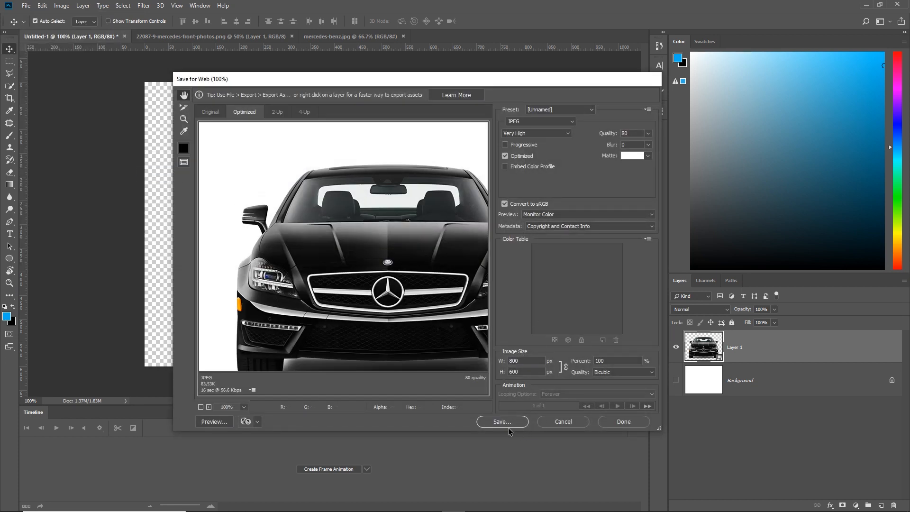
left_click(572, 123)
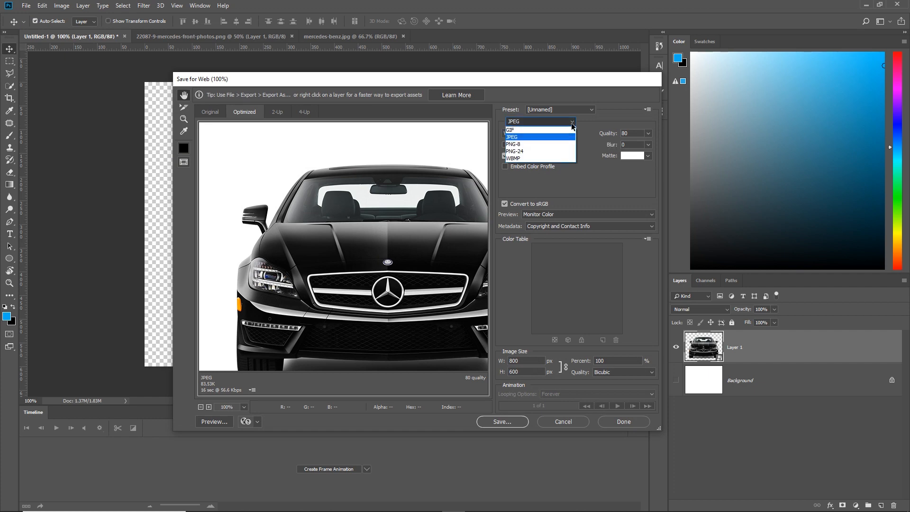
left_click(523, 151)
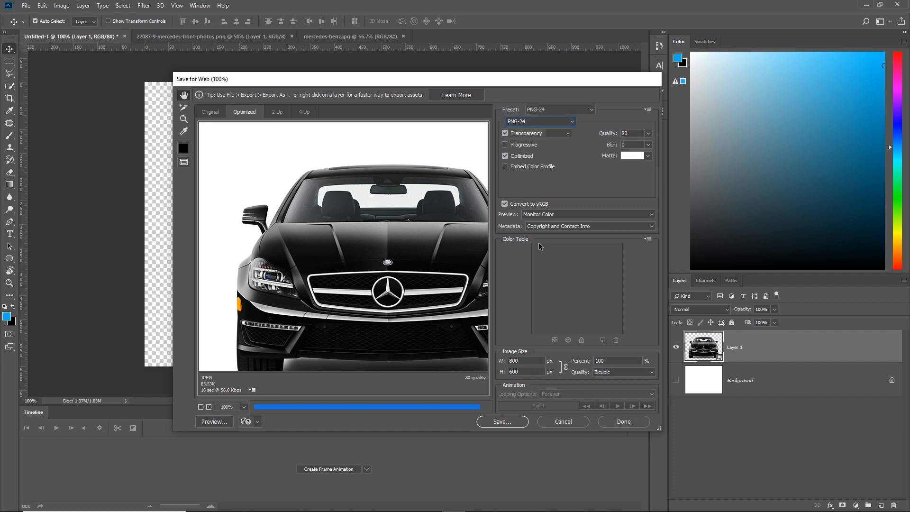
Save the optimized PNG as car in a new folder named small inside the myImgs folder.
left_click(503, 422)
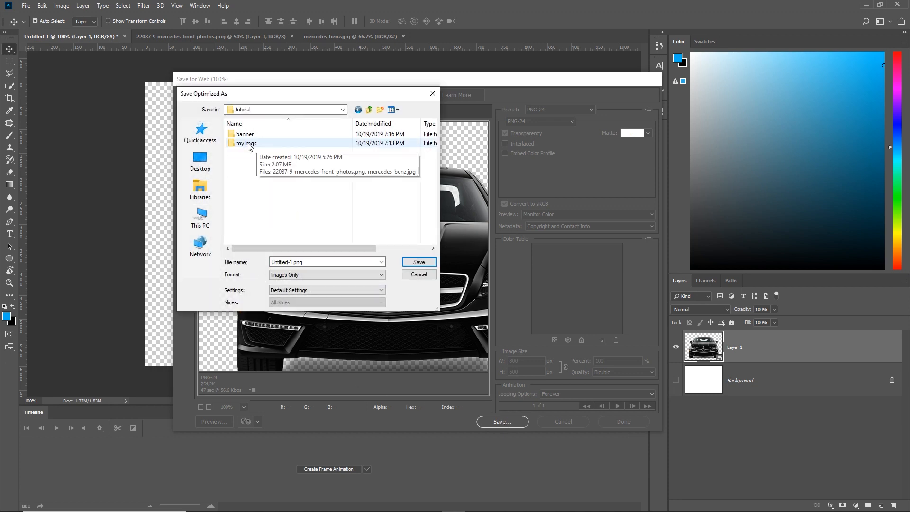
double_click(247, 143)
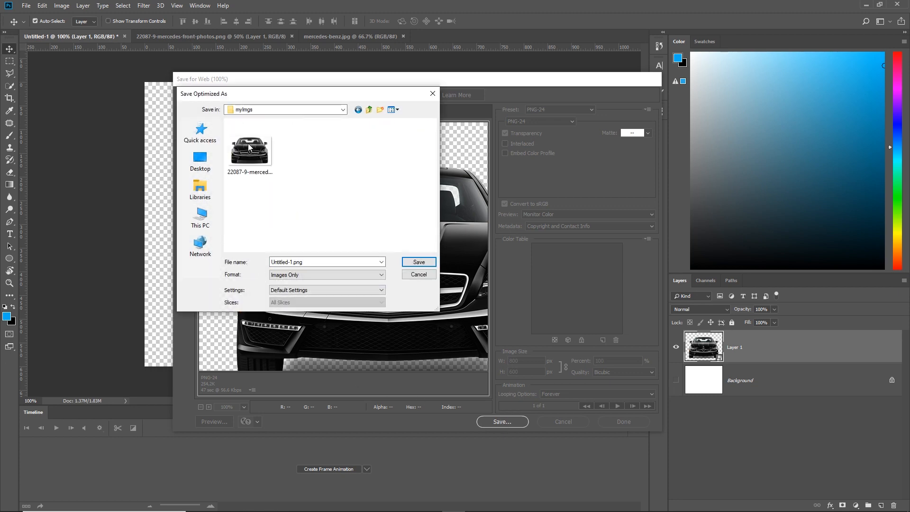
right_click(310, 188)
mouse_move(369, 312)
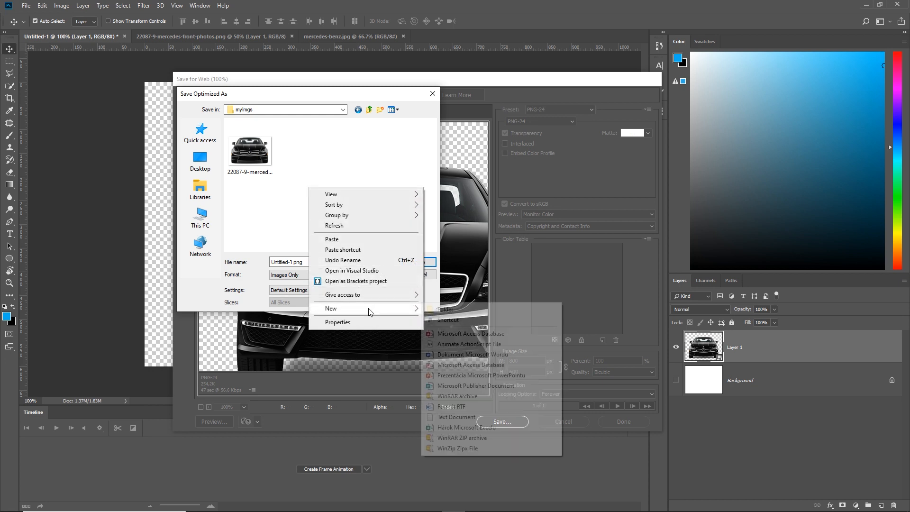
left_click(440, 309)
type("small")
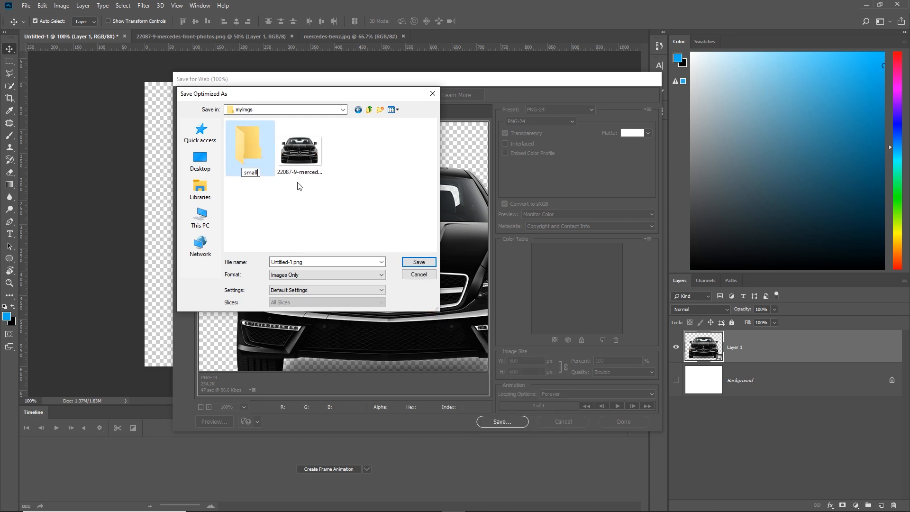
double_click(246, 149)
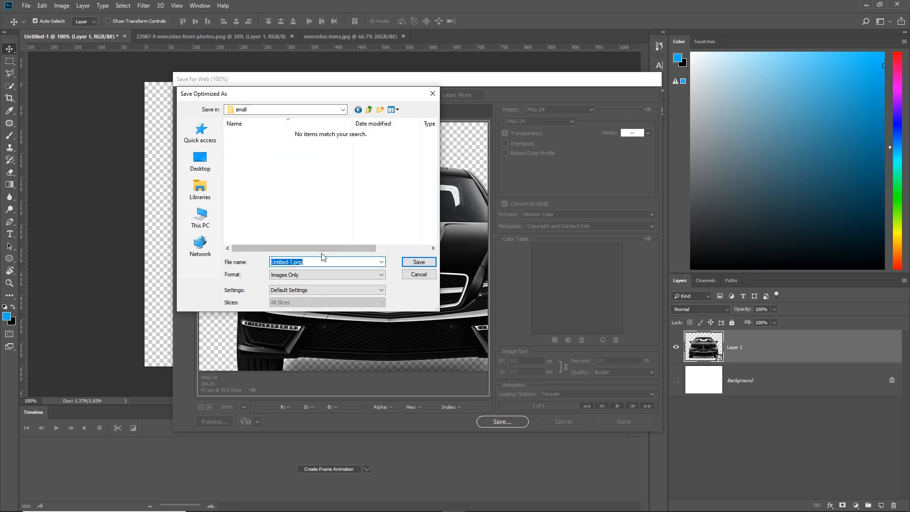
type("car")
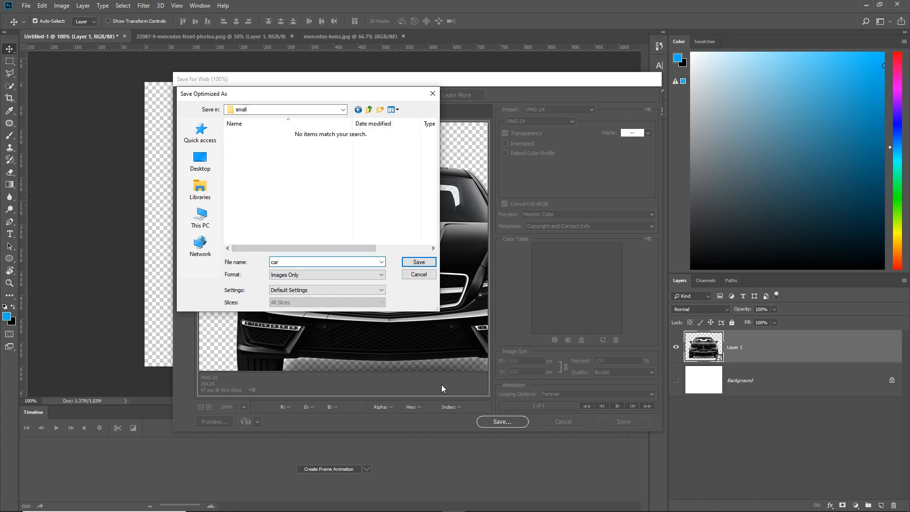
left_click(417, 262)
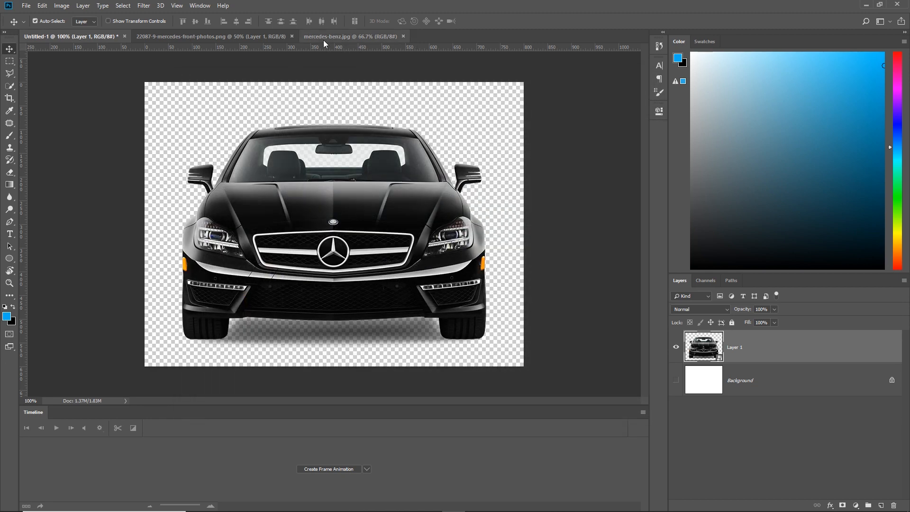
Convert the mercedes-benz.jpg background to a normal layer, copy it into the Untitled-1 document and make the copy a smart object.
left_click(257, 38)
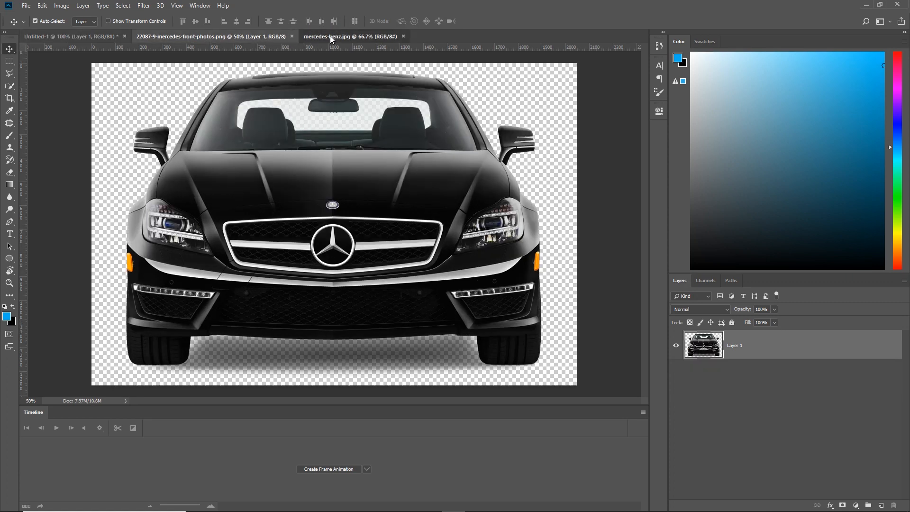
left_click(330, 36)
left_click_drag(381, 270, 394, 227)
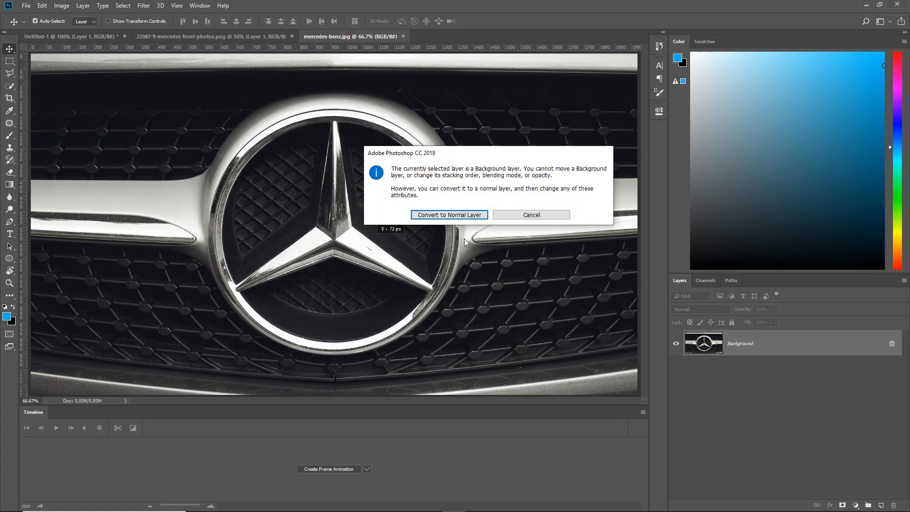
left_click(456, 214)
left_click_drag(458, 219, 356, 242)
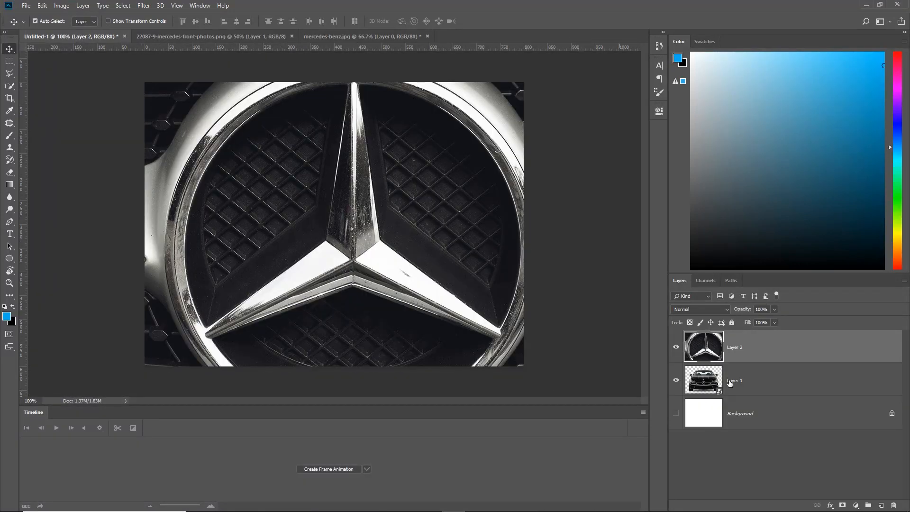
right_click(791, 348)
left_click(705, 242)
Scale the Mercedes star layer down to about 62% with Free Transform.
key("ctrl+minus")
scroll(423, 294, "down", 2)
key("ctrl+t")
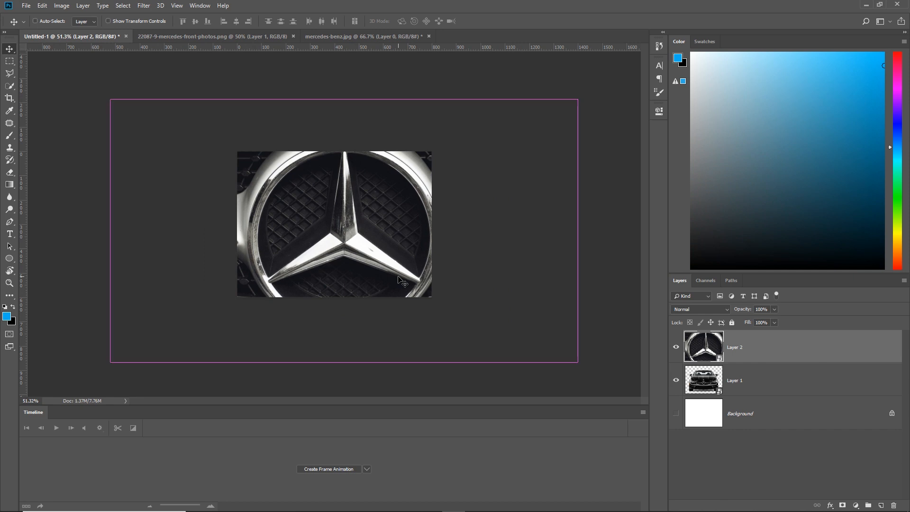
left_click_drag(588, 368, 488, 325)
Nudge the scaled star layer up and left to X 405 px, Y 305.5 px and apply the transform.
key("Up")
key("Up")
key("Up")
key("Up")
key("Up")
key("Up")
key("Up")
key("Up")
key("Up")
key("Up")
key("Up")
key("Up")
key("Up")
key("Up")
key("Up")
key("Up")
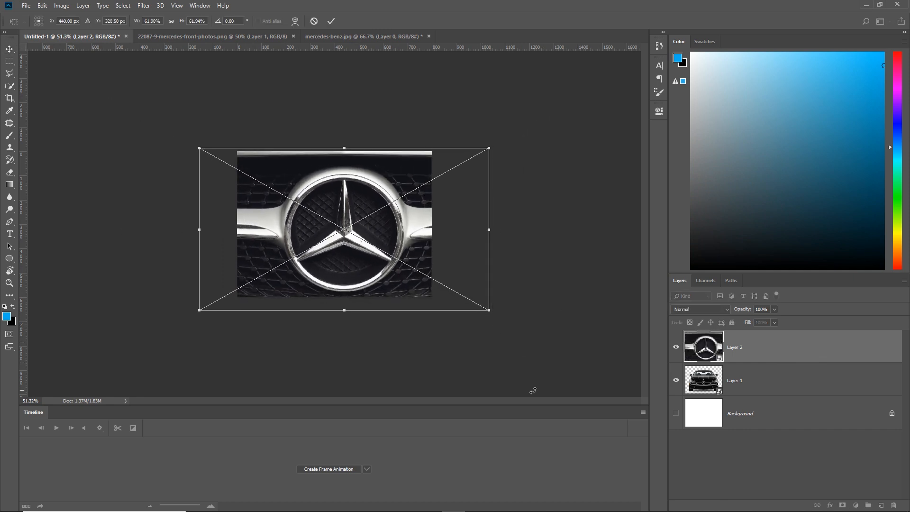
key("Left")
key("Left")
key("Left")
key("Left")
key("Left")
key("Left")
key("Left")
key("Left")
key("Left")
key("Left")
key("Left")
key("Left")
key("Left")
key("Left")
key("Left")
key("Left")
key("Left")
key("Left")
key("Left")
key("Left")
key("Left")
key("Left")
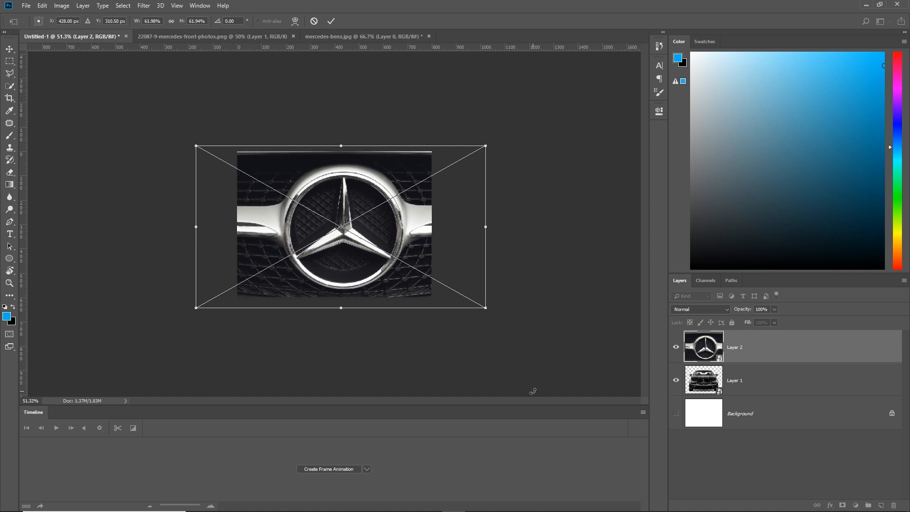
key("Up")
key("Up")
key("Up")
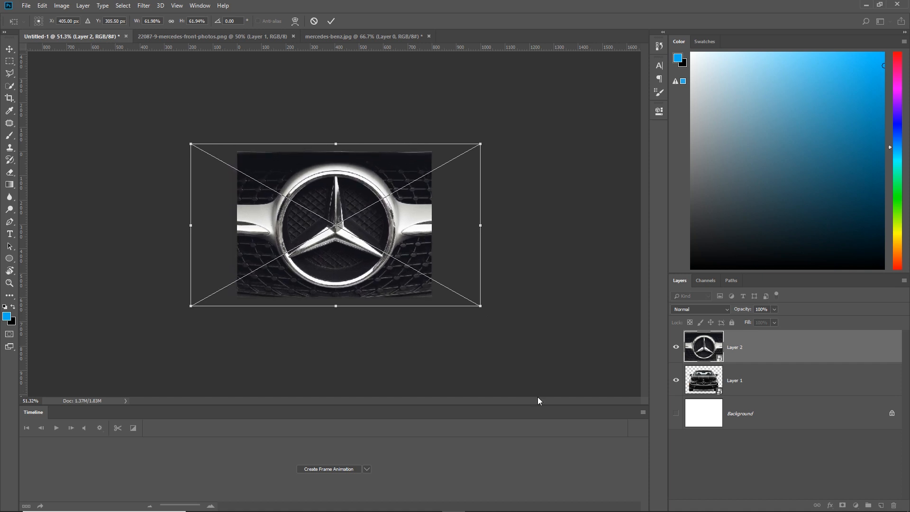
key("Return")
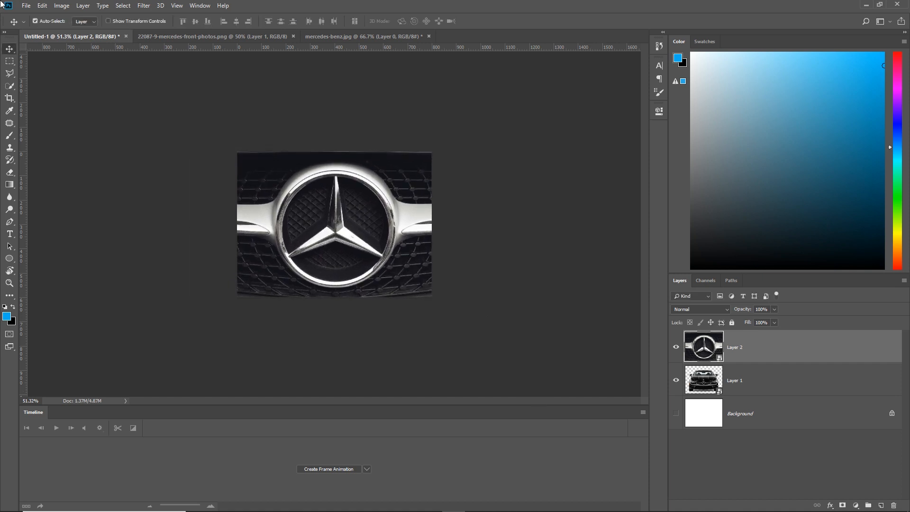
Export the document with Export As as a JPG at 79% quality, named logo, into the small folder.
left_click(26, 6)
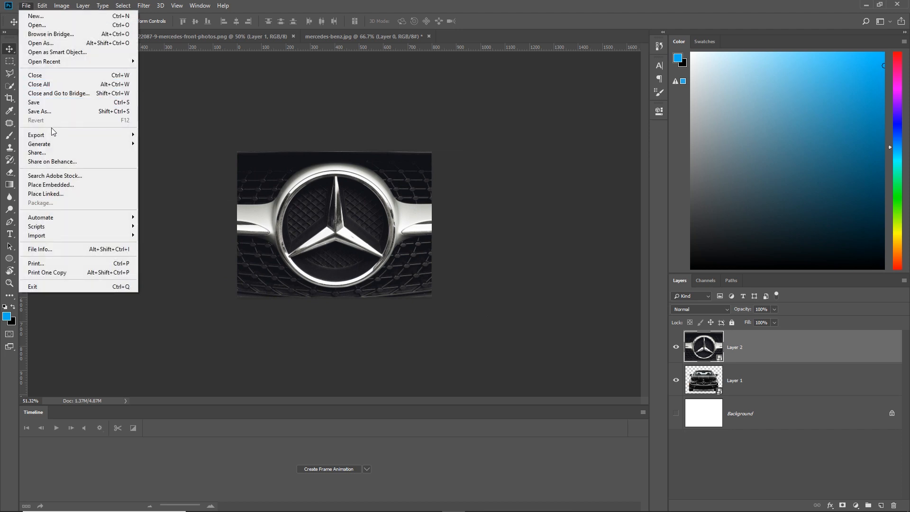
mouse_move(56, 137)
left_click(155, 143)
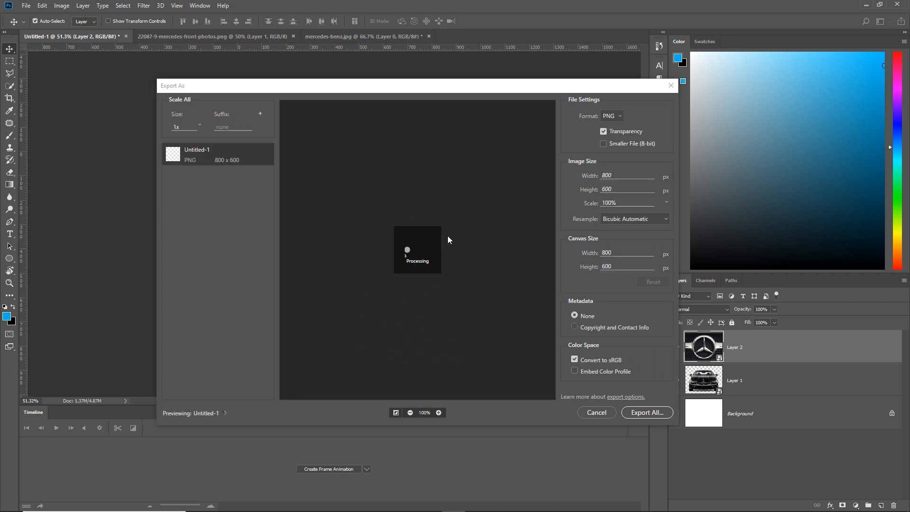
left_click(621, 116)
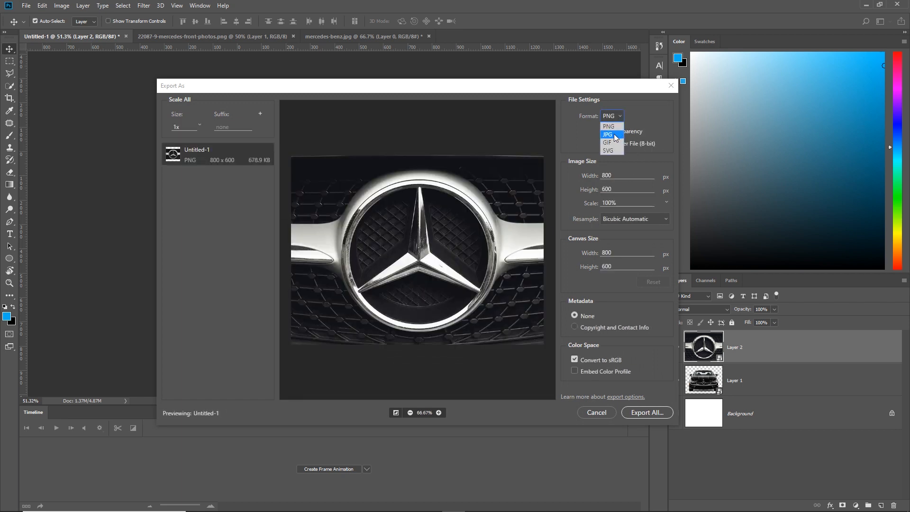
left_click(616, 137)
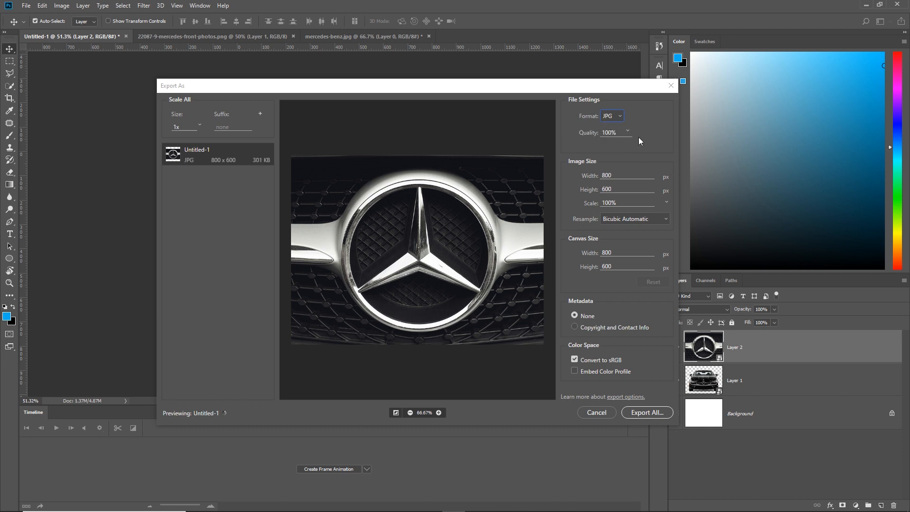
left_click(629, 132)
left_click(648, 413)
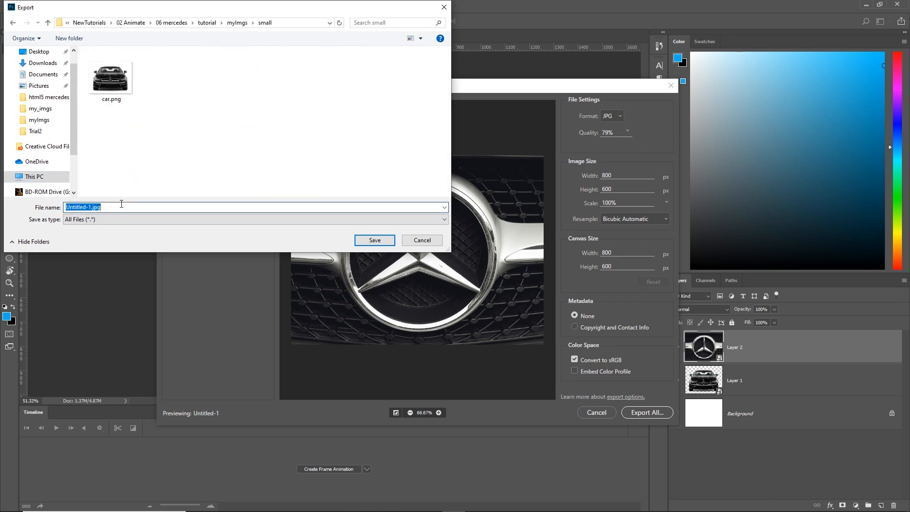
type("logo")
left_click(374, 240)
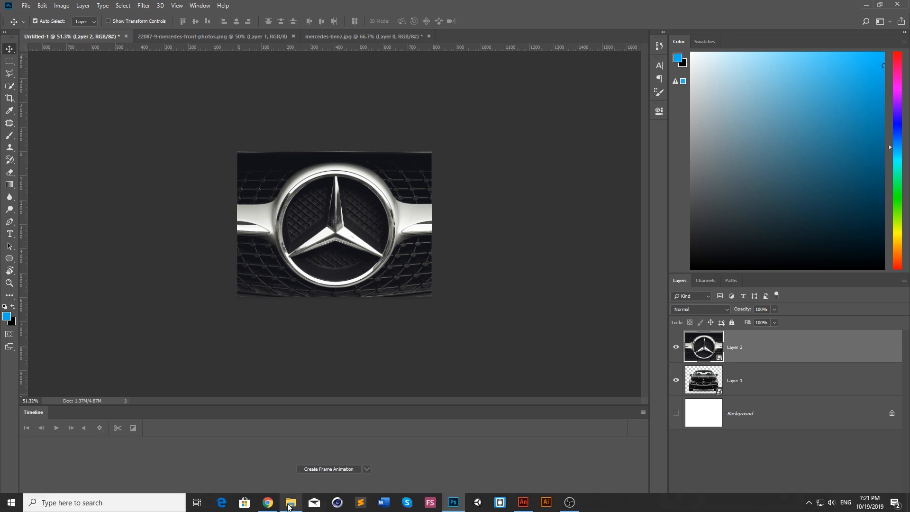
left_click(26, 5)
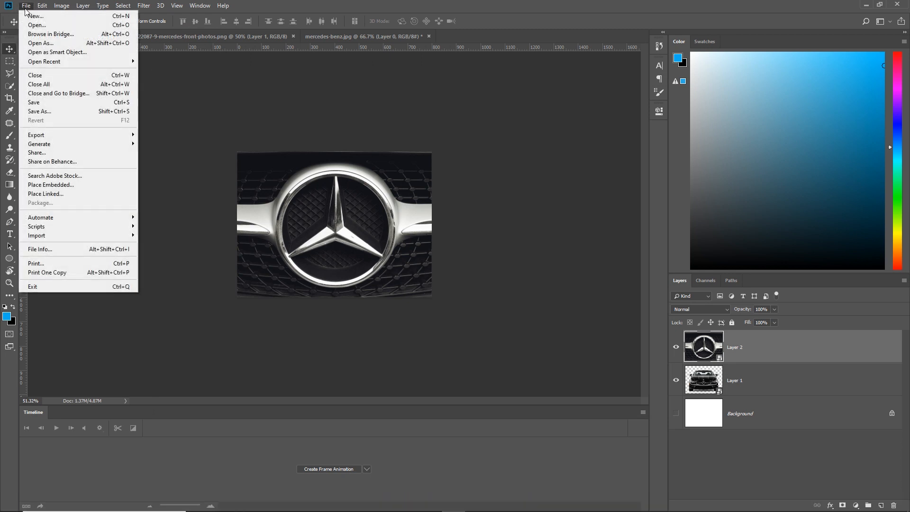
mouse_move(67, 138)
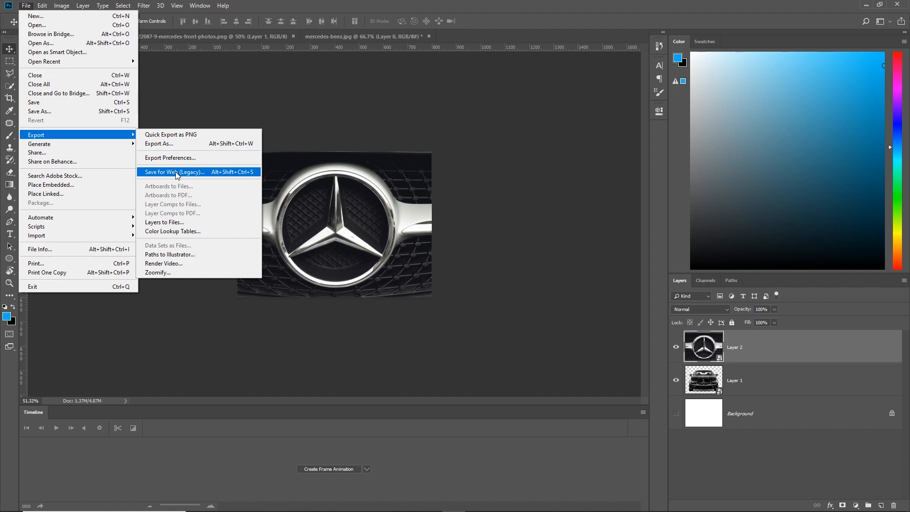
Switch to Animate and place logo.jpg from the small folder onto the stage of mercedes.fla.
left_click(866, 7)
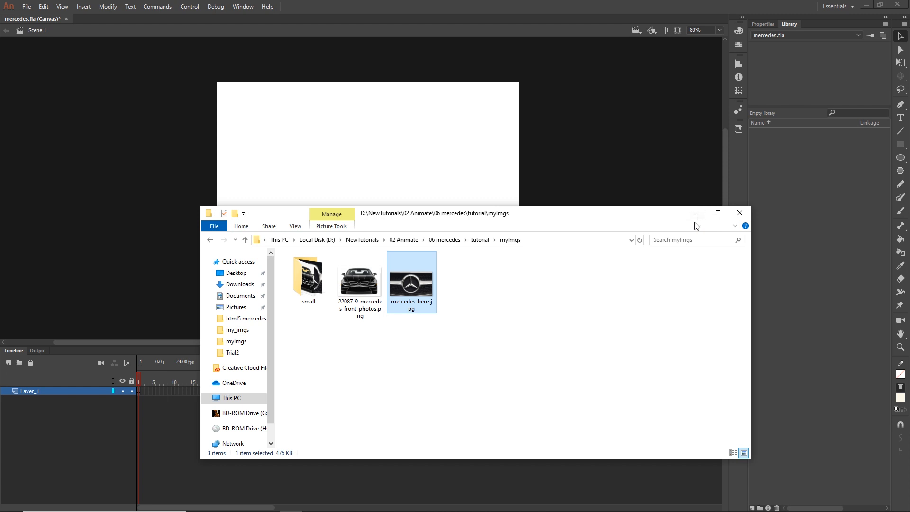
double_click(310, 288)
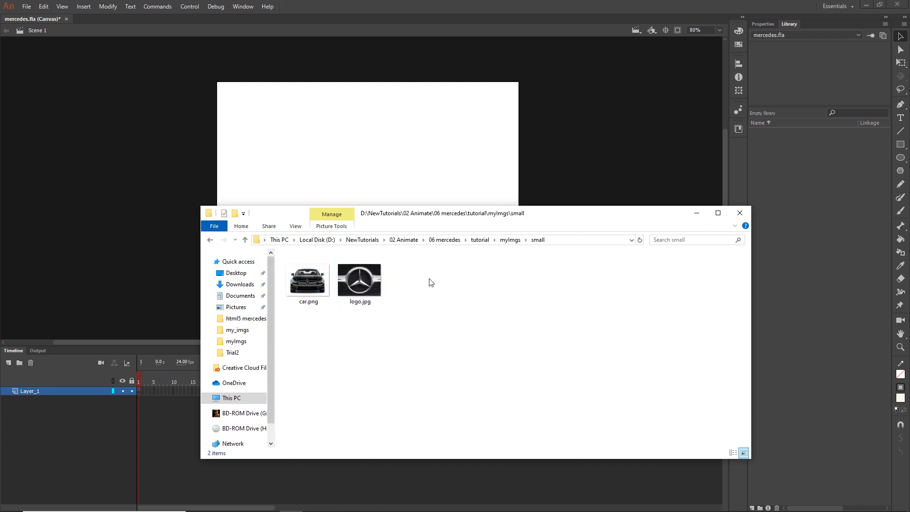
left_click(363, 291)
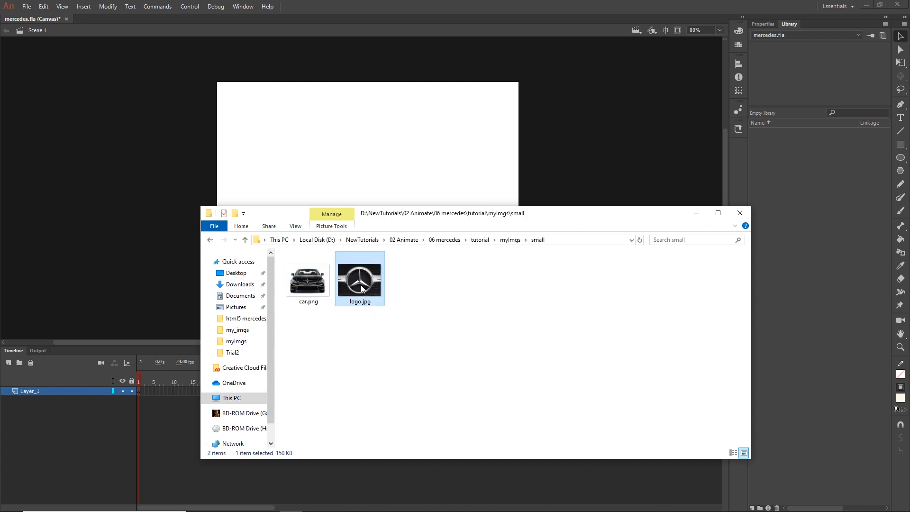
left_click_drag(358, 285, 346, 155)
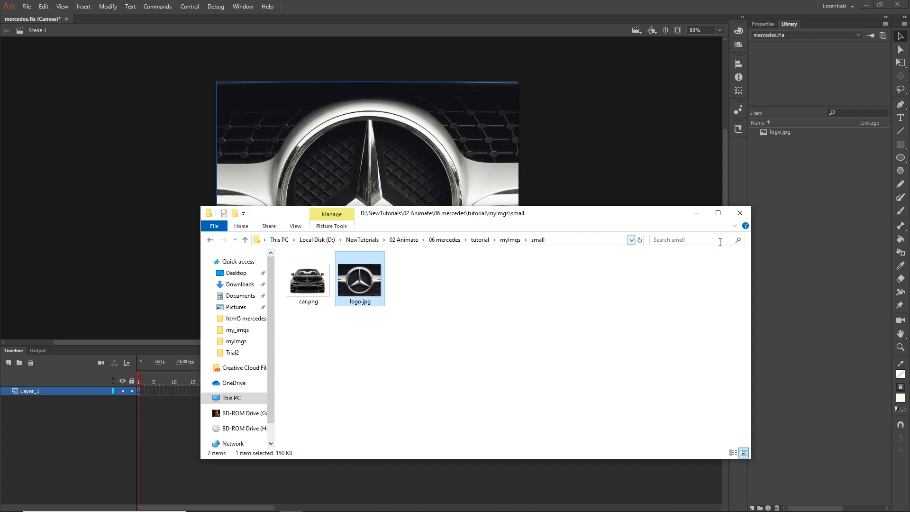
left_click(698, 216)
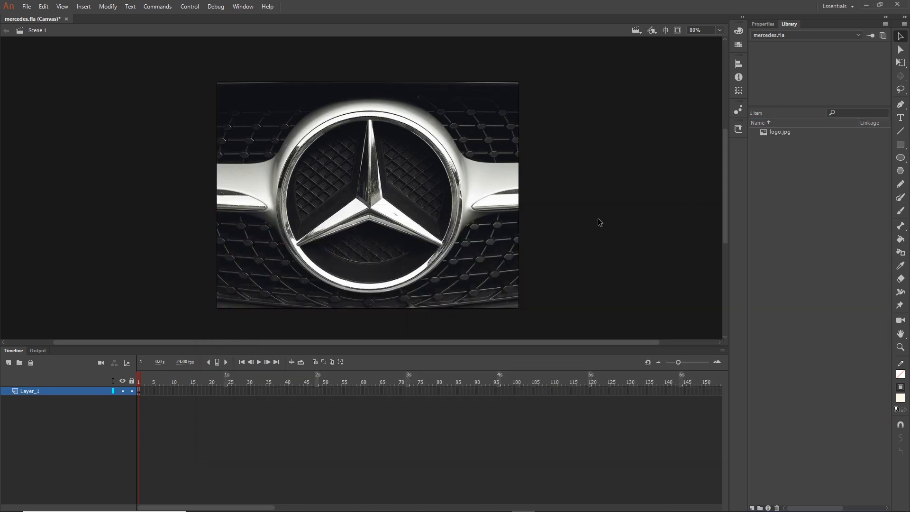
Rename Layer_1 as logo.
double_click(38, 390)
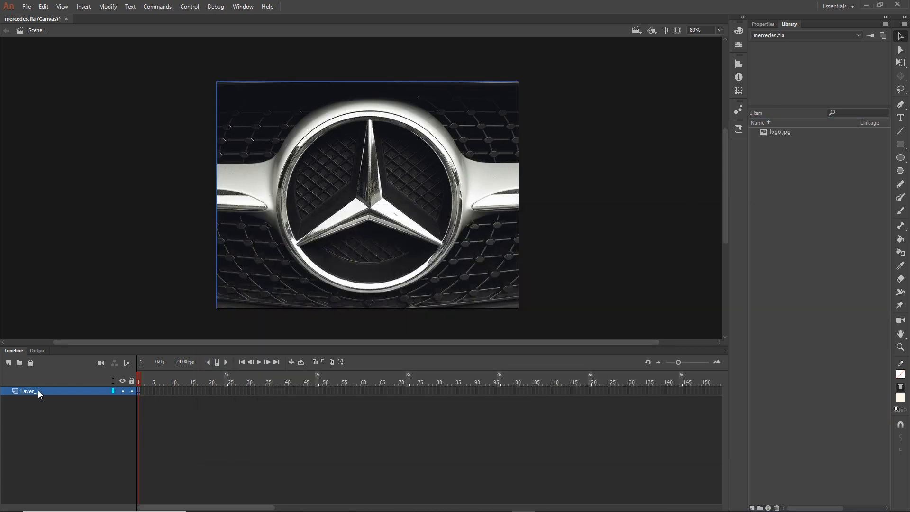
type("logo")
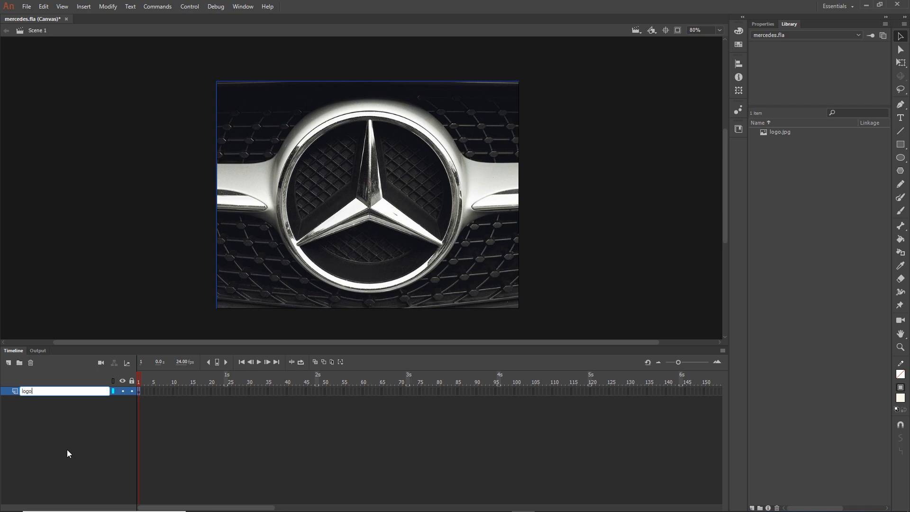
key("Return")
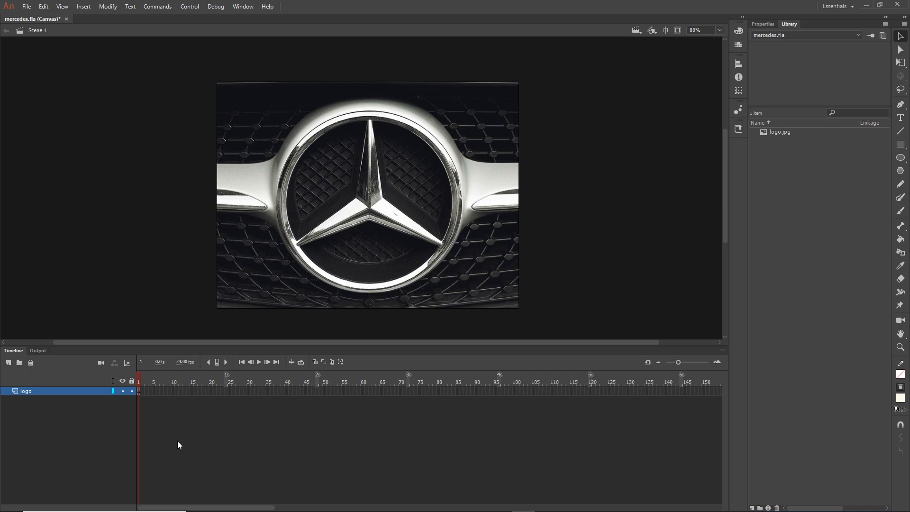
Scale the logo image on the stage to 102% in width and height.
left_click(367, 214)
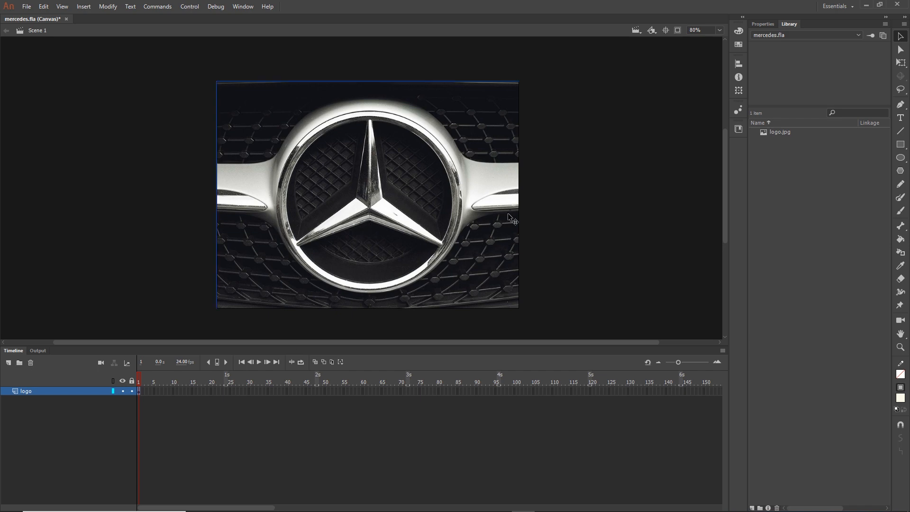
left_click(739, 90)
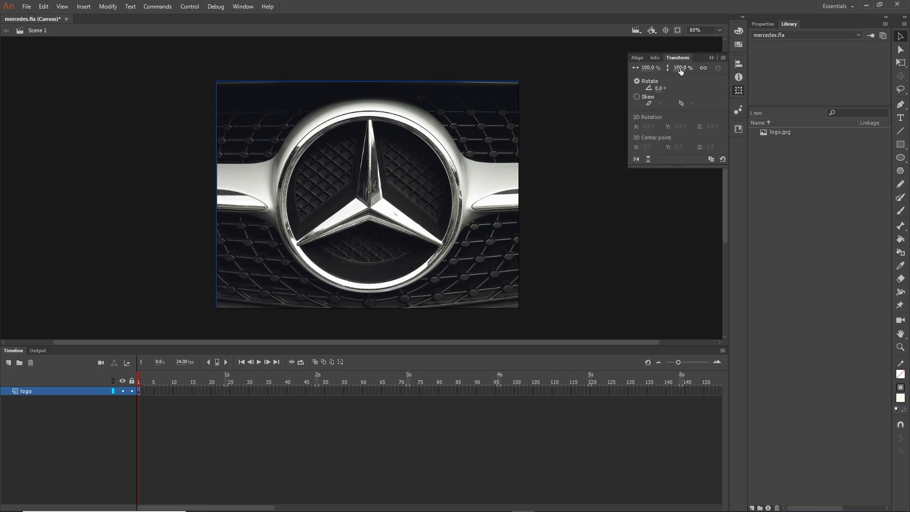
left_click(683, 69)
type("101")
key("BackSpace")
type("2")
key("Return")
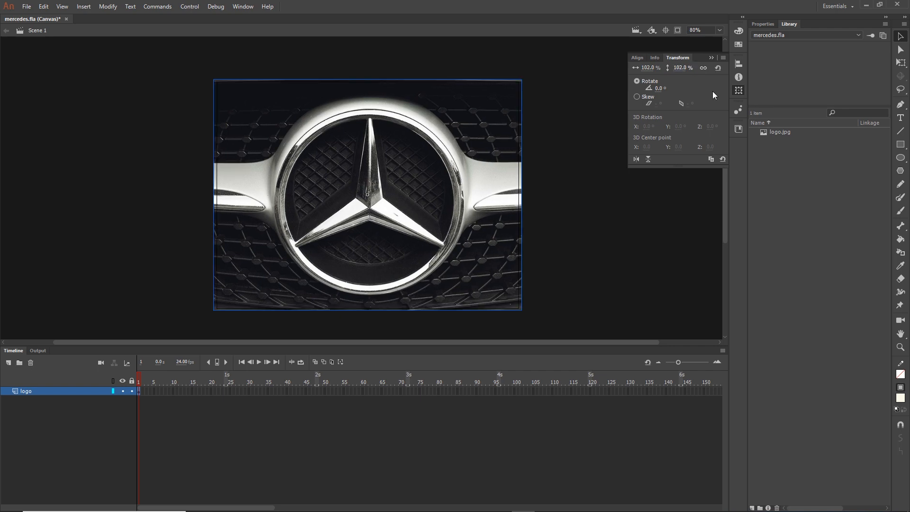
left_click(711, 57)
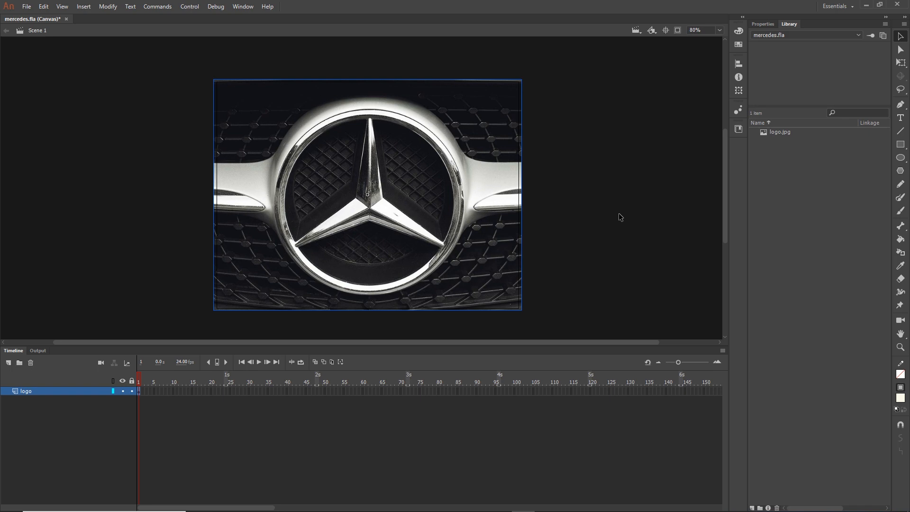
Convert the logo image on the stage to a Movie Clip symbol named logo.
left_click(586, 233)
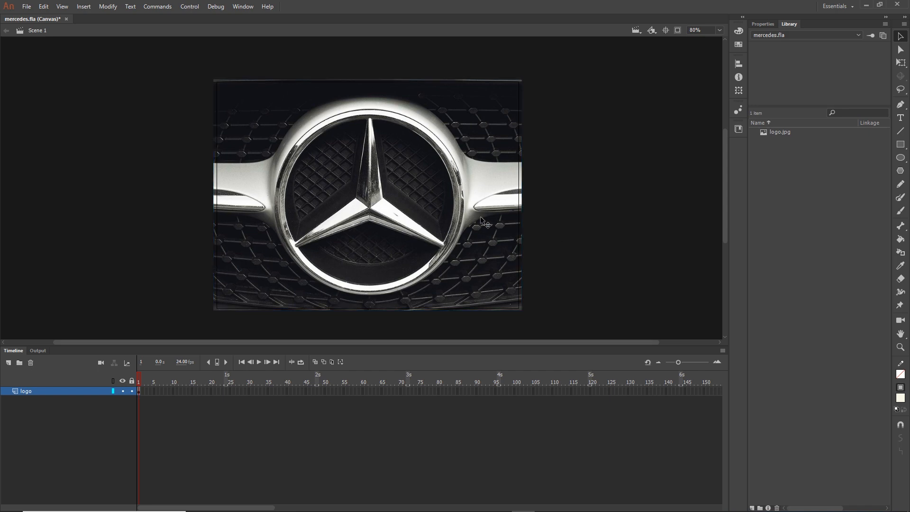
left_click(495, 240)
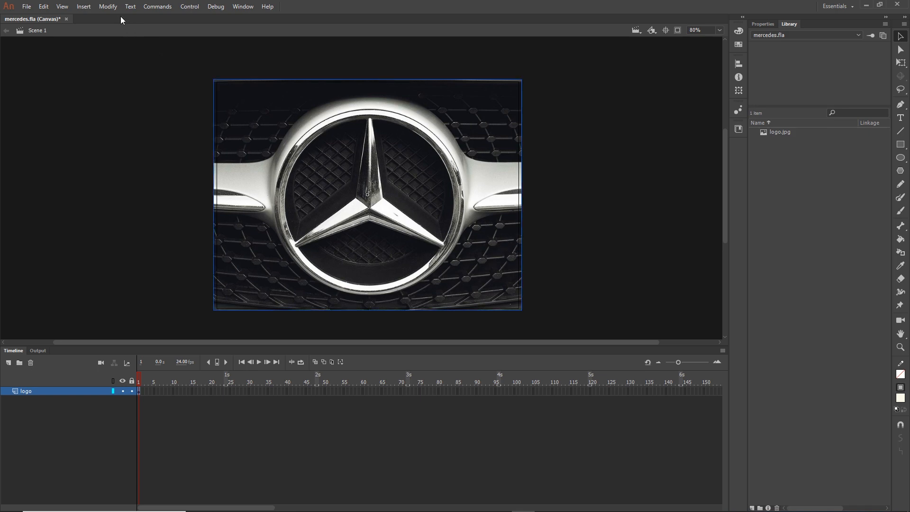
left_click(107, 7)
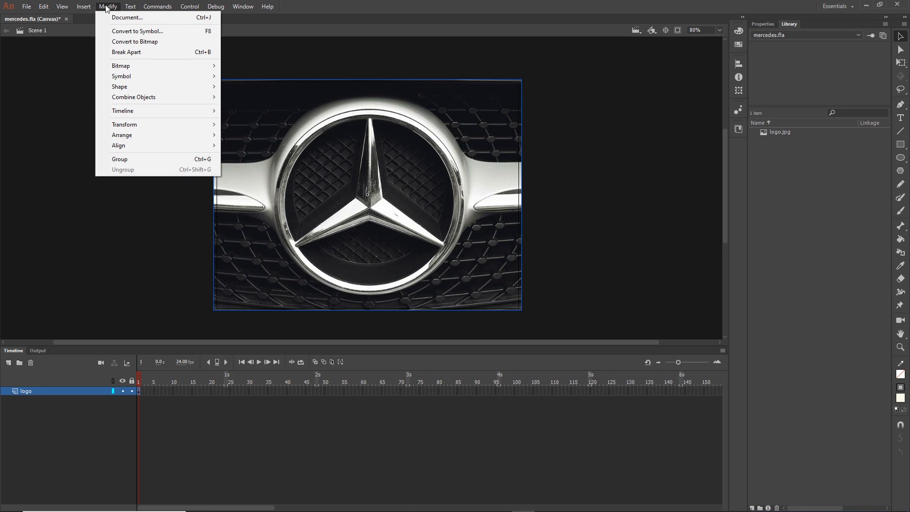
left_click(116, 32)
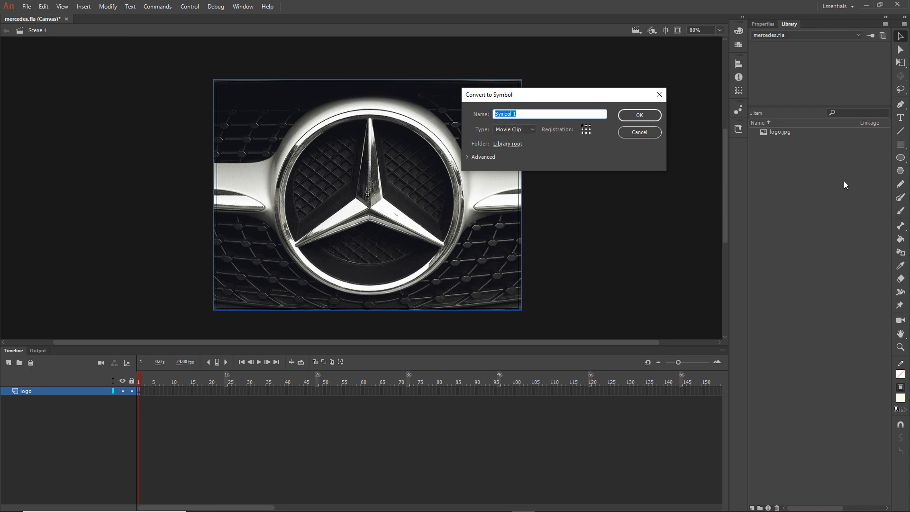
type("logo")
left_click(636, 121)
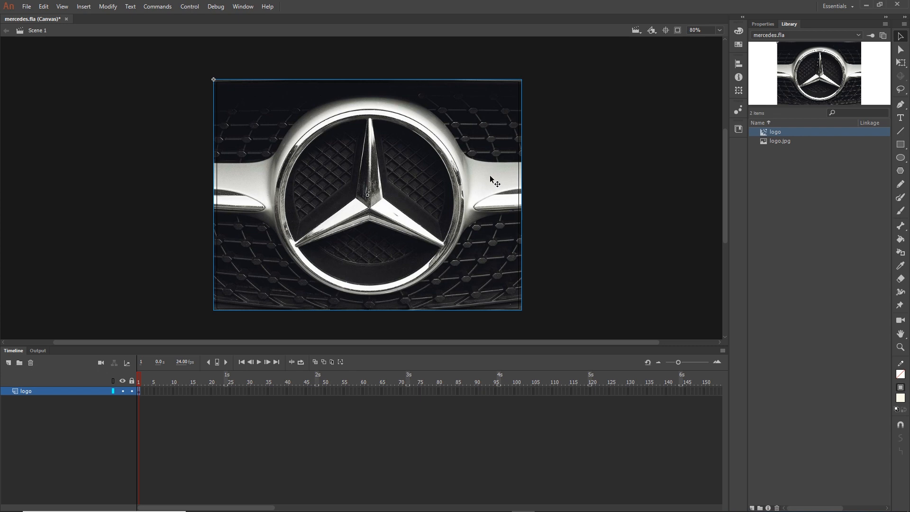
Enter the logo movie clip for editing and rename its Layer_1 as logo.
double_click(374, 185)
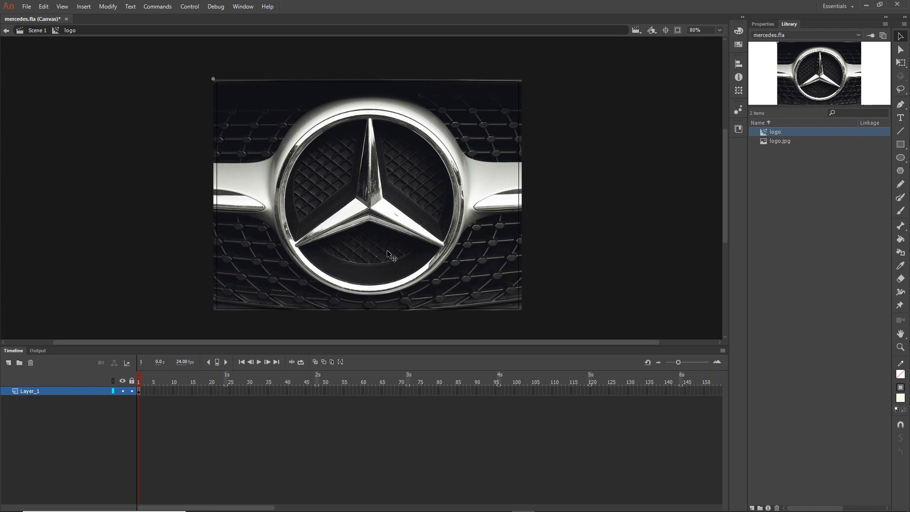
left_click(34, 31)
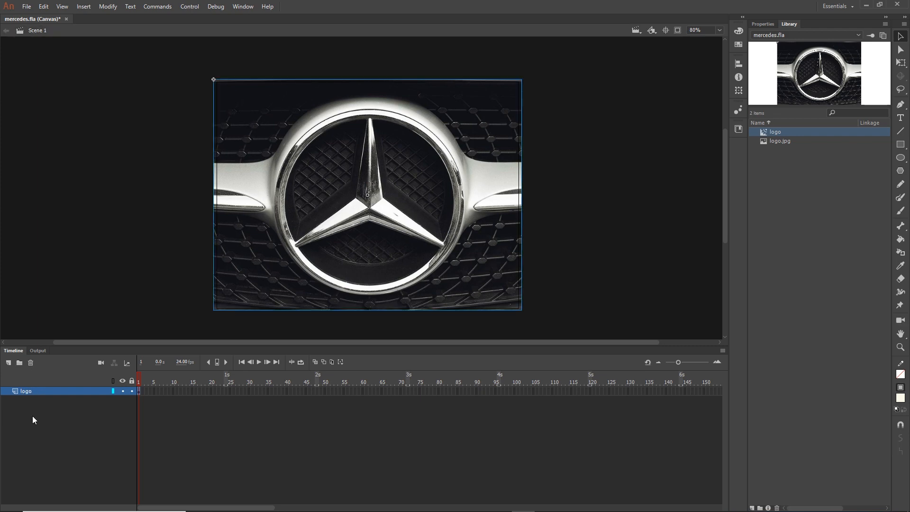
double_click(378, 176)
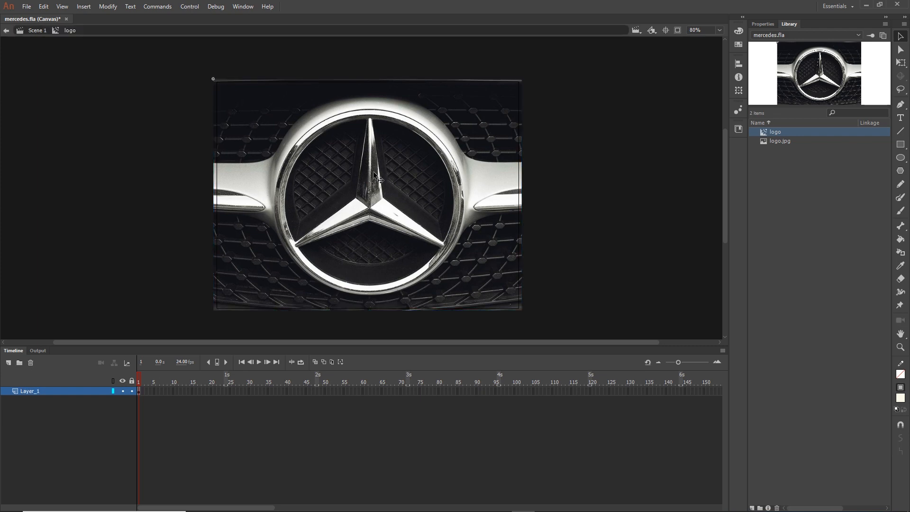
double_click(33, 394)
type("logo")
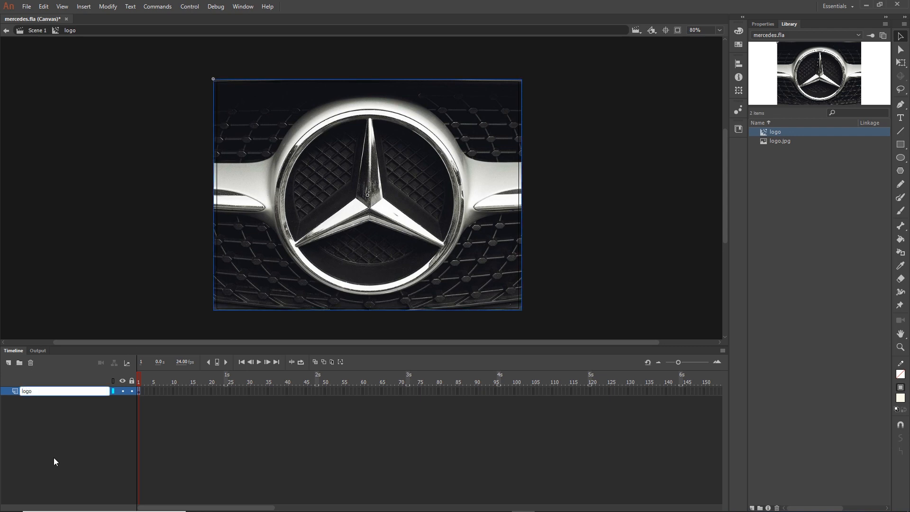
key("Return")
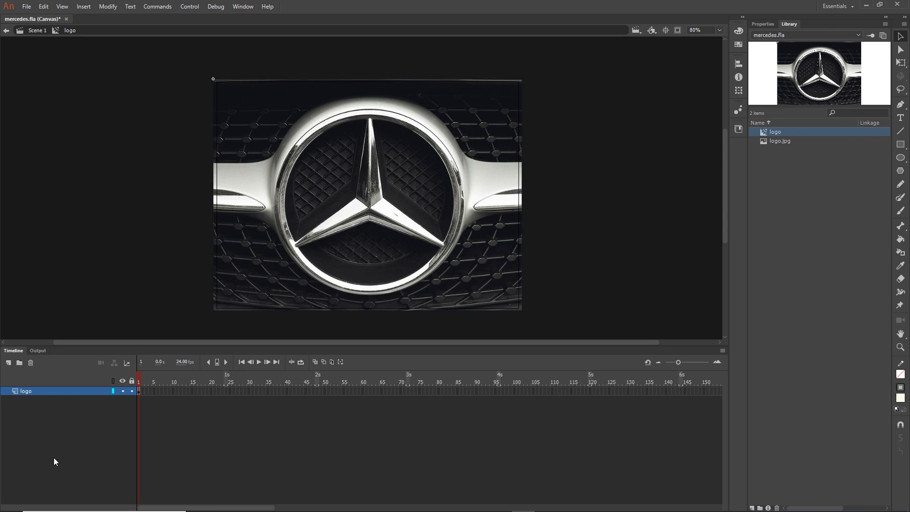
Add a layer above logo and trace the closed outline of the three-pointed star with the Pen tool, using a green 1.00 stroke.
left_click(9, 363)
scroll(373, 225, "up", 2)
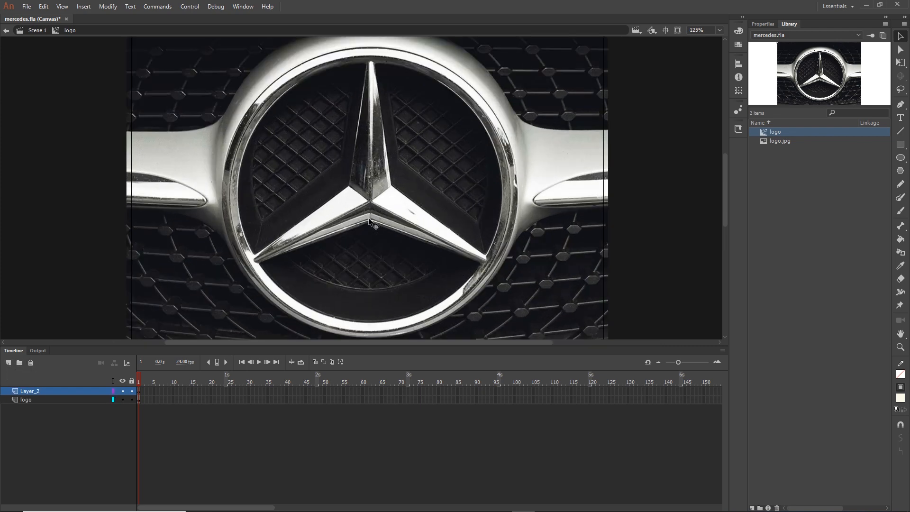
scroll(369, 219, "up", 3)
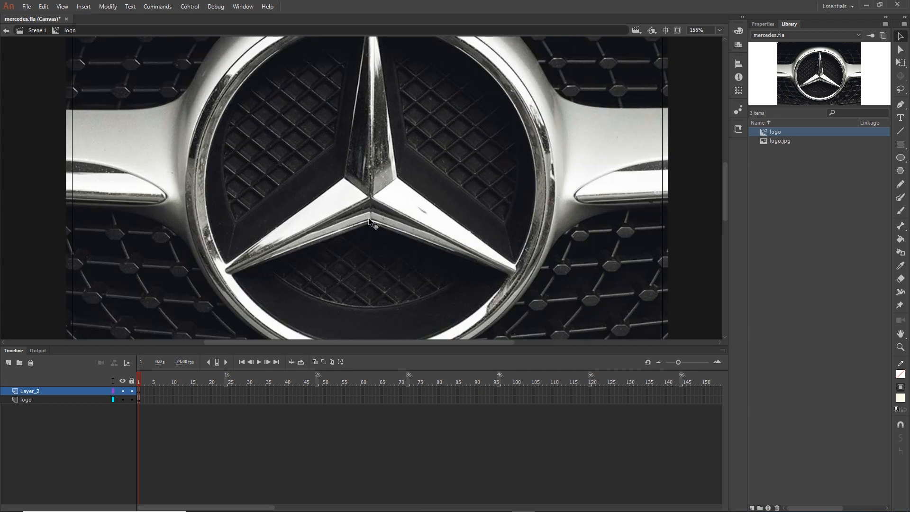
scroll(368, 218, "down", 1)
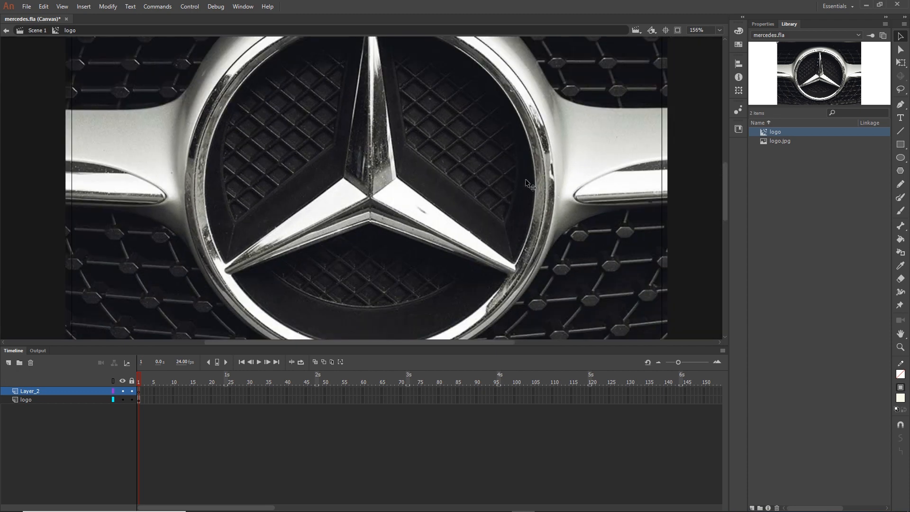
left_click(901, 104)
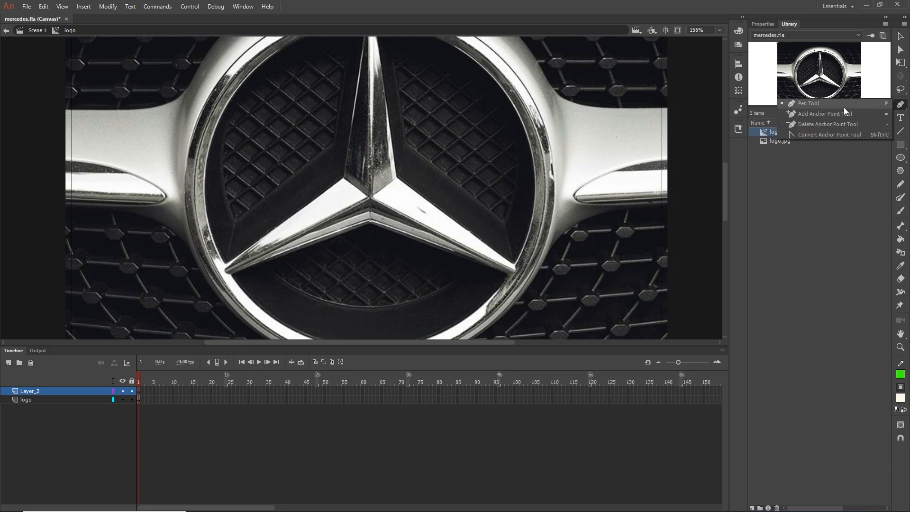
left_click(826, 104)
left_click(764, 24)
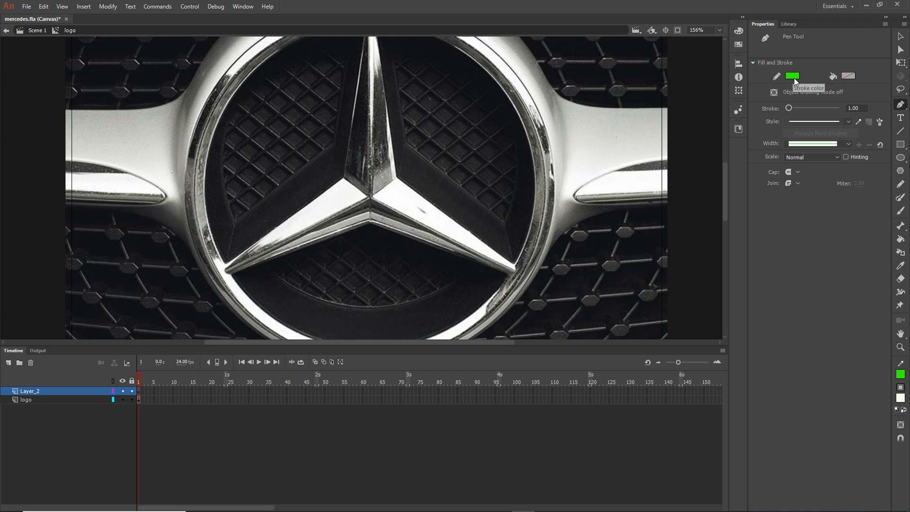
left_click(342, 176)
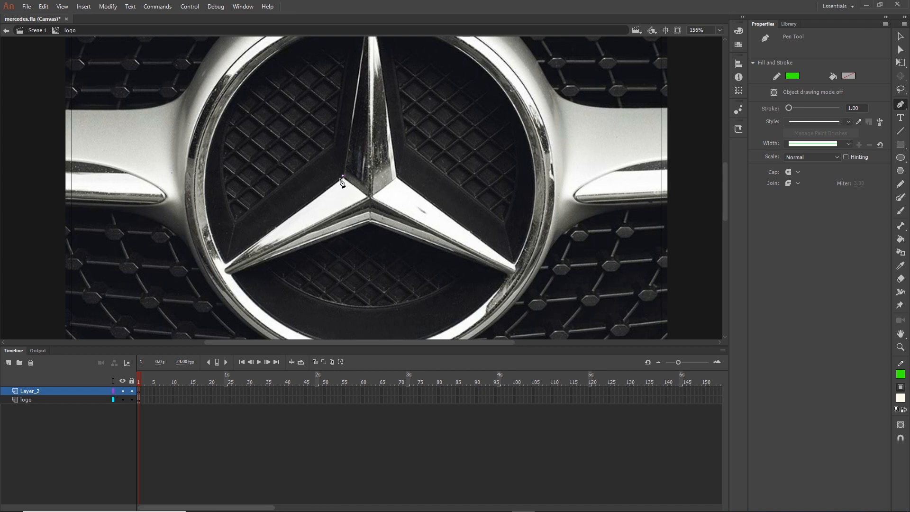
left_click(226, 263)
left_click(230, 274)
left_click(369, 223)
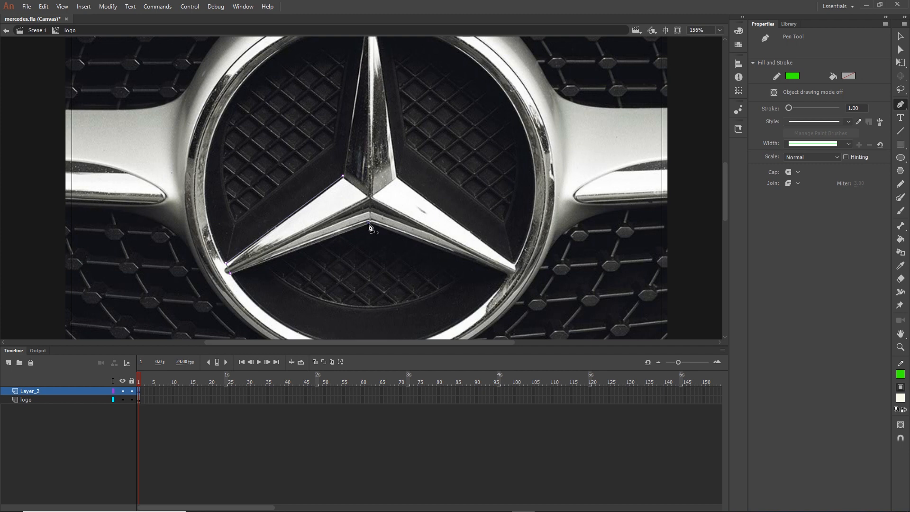
left_click(509, 273)
left_click(516, 266)
left_click(397, 176)
scroll(424, 190, "up", 3)
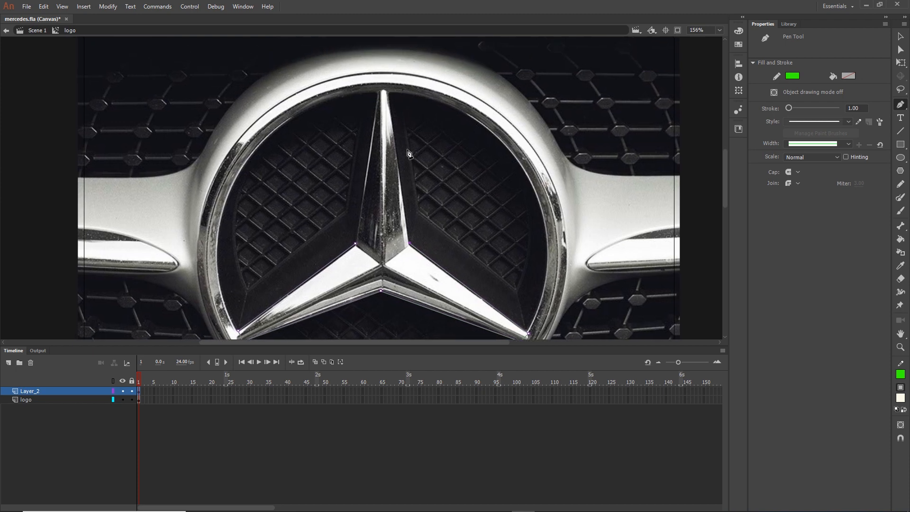
left_click(385, 89)
left_click(378, 90)
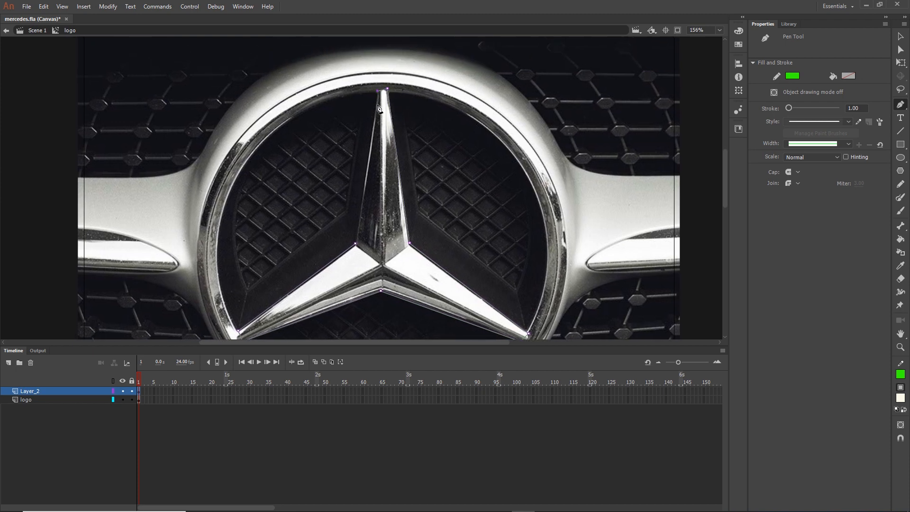
left_click(355, 244)
Fill the traced star outline with cream using the Paint Bucket and remove its green stroke.
left_click(901, 241)
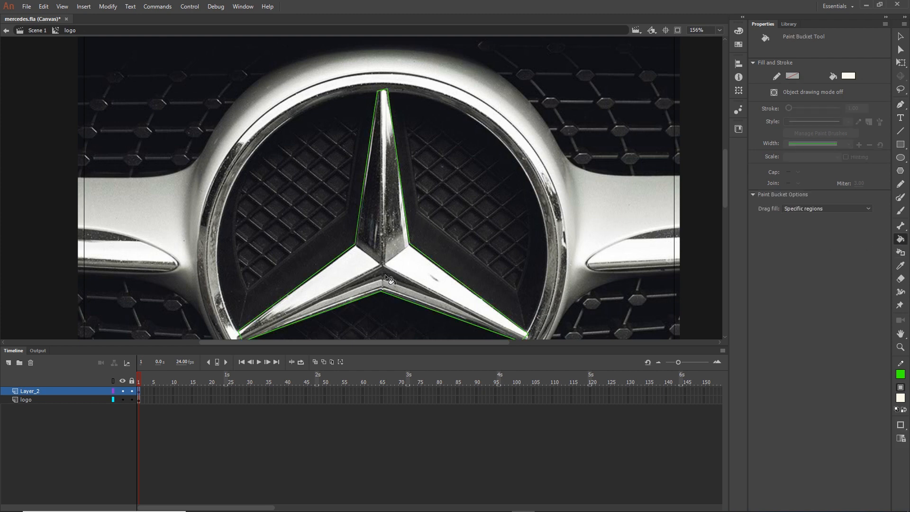
left_click(369, 229)
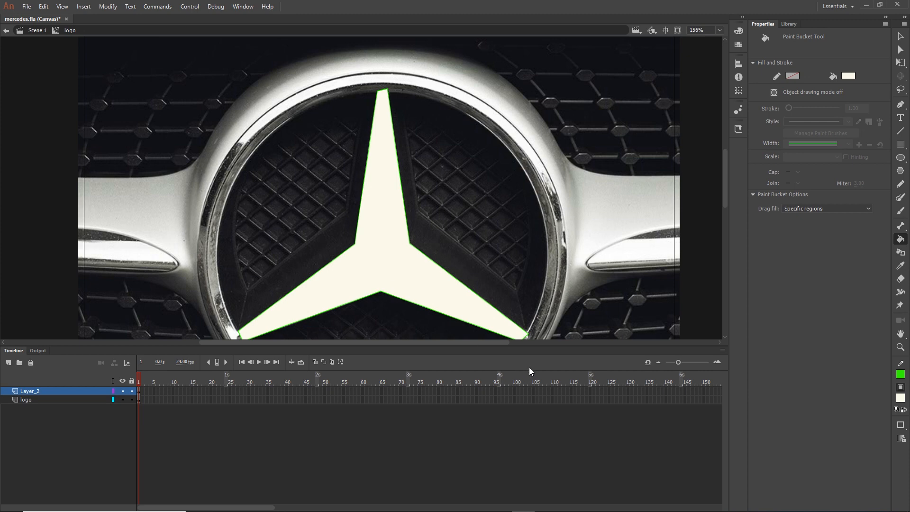
left_click(900, 36)
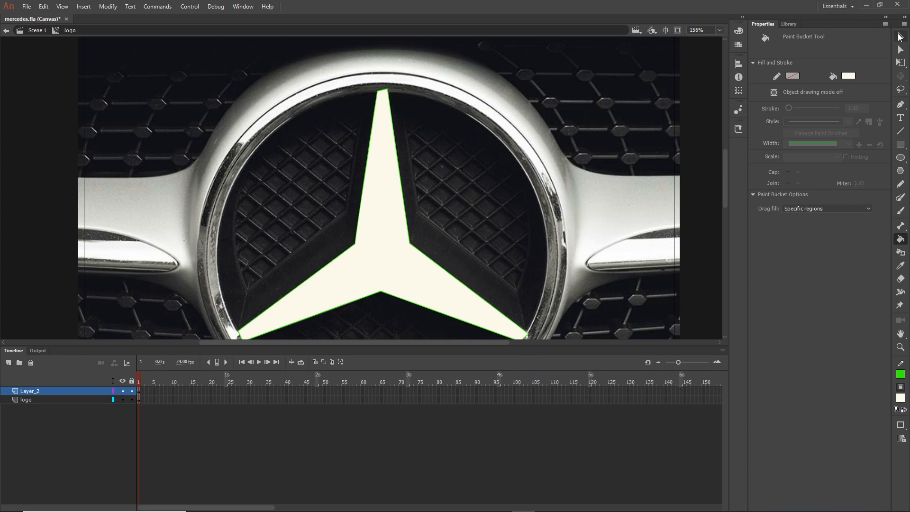
double_click(385, 221)
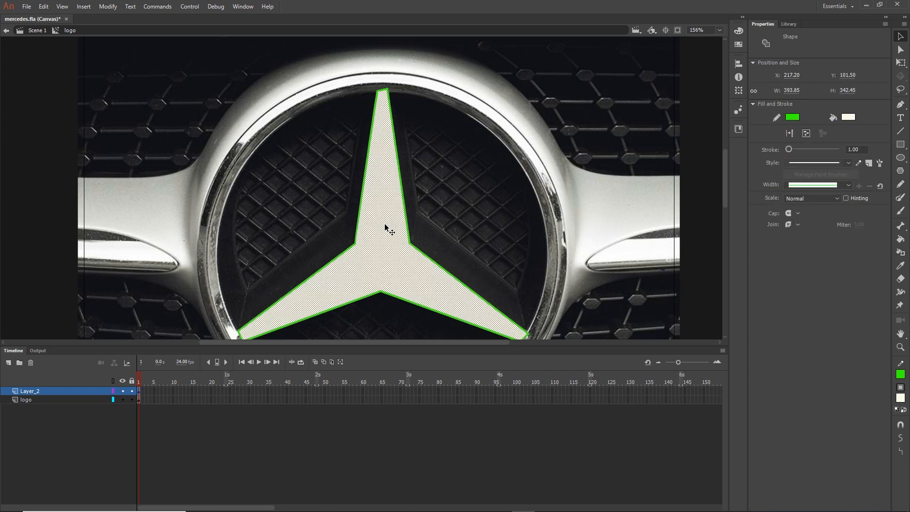
left_click(793, 118)
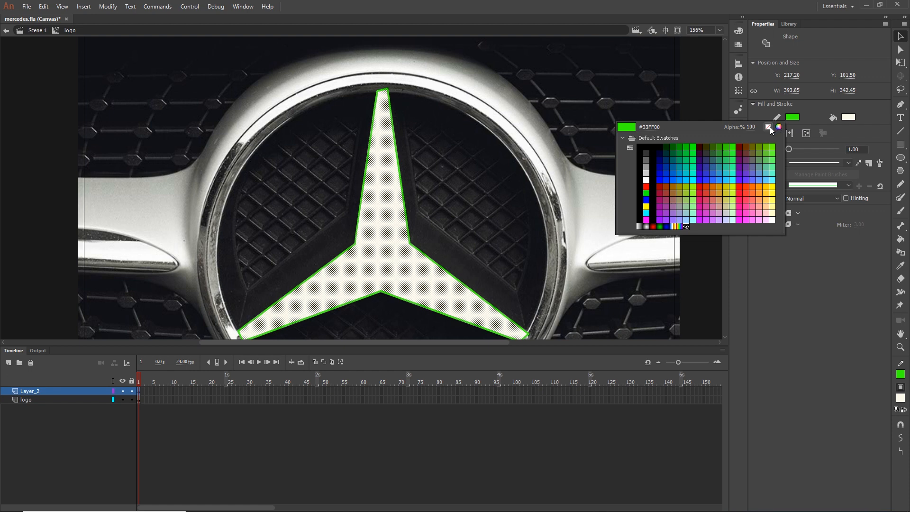
left_click(768, 127)
left_click(405, 426)
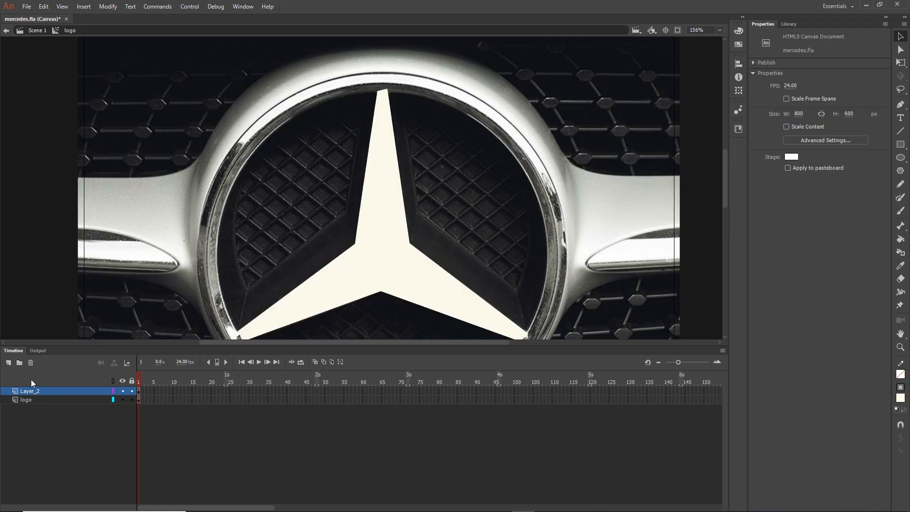
Rename the star shape's layer, Layer_2, as mask1.
double_click(33, 391)
type("m")
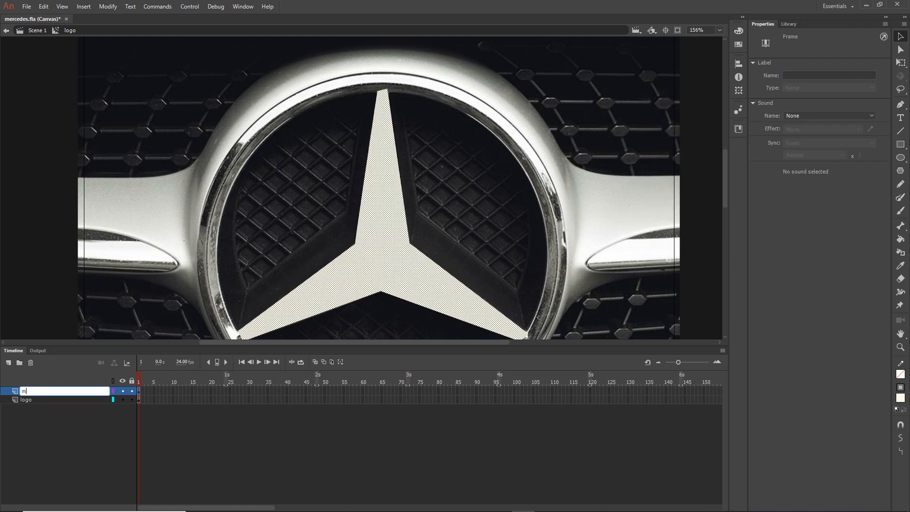
type("ask1")
left_click(67, 425)
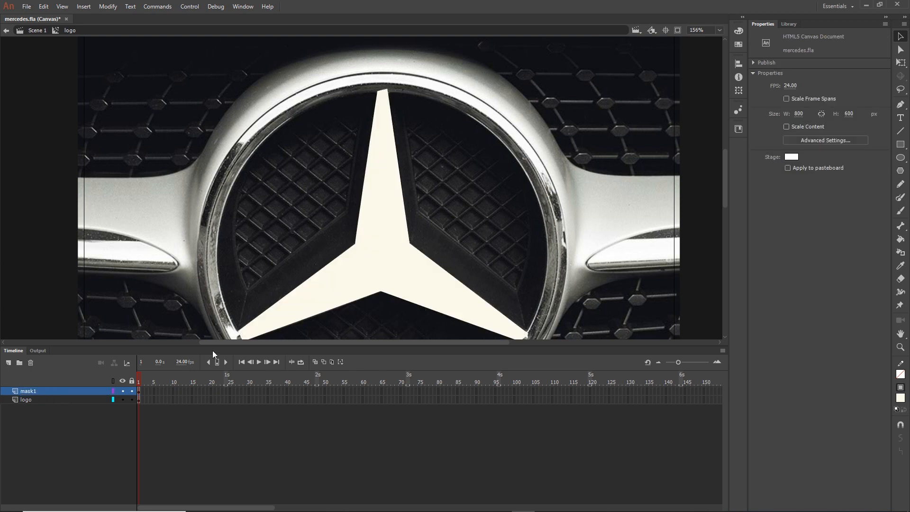
Add a layer above mask1 and draw a tall, narrow white rectangle without stroke just left of the emblem's ring.
key("ctrl+1")
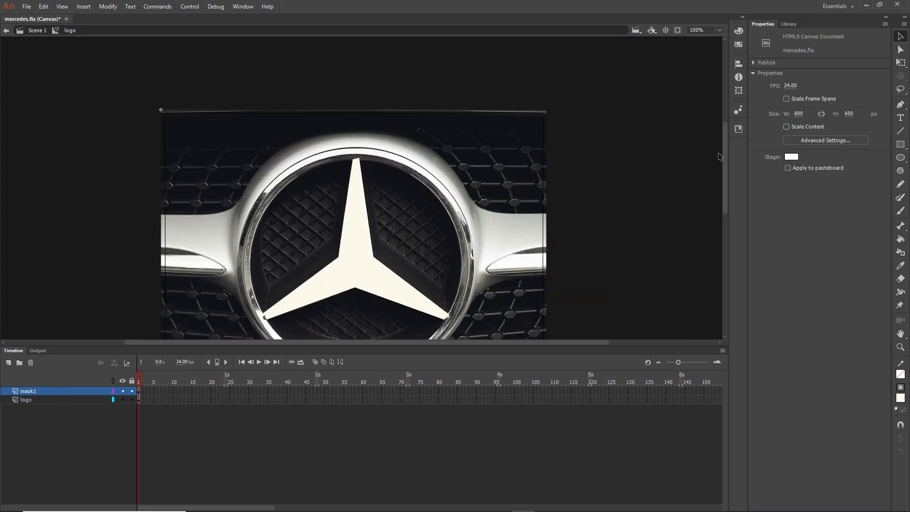
left_click_drag(726, 158, 723, 175)
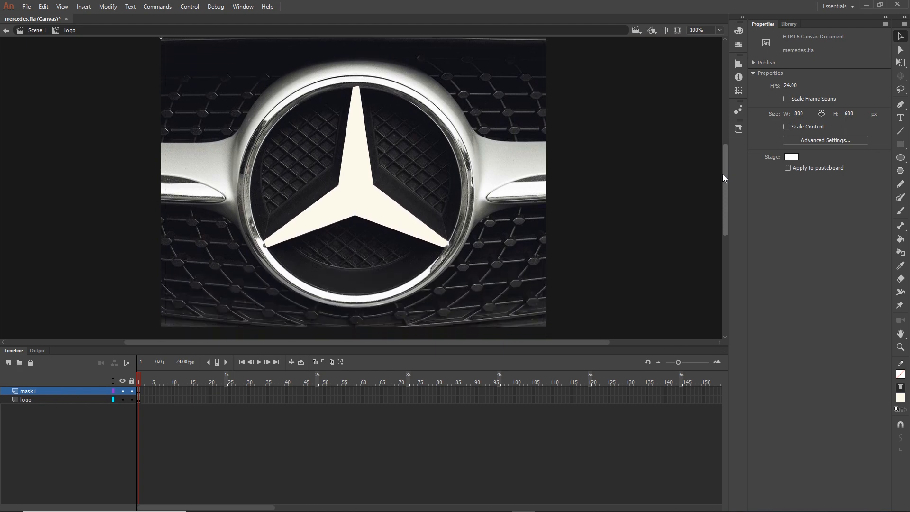
left_click(8, 363)
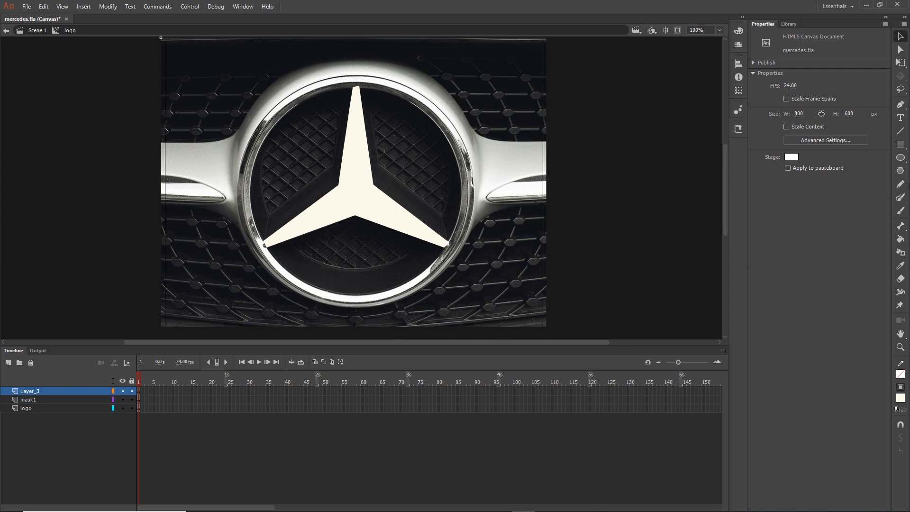
left_click(900, 147)
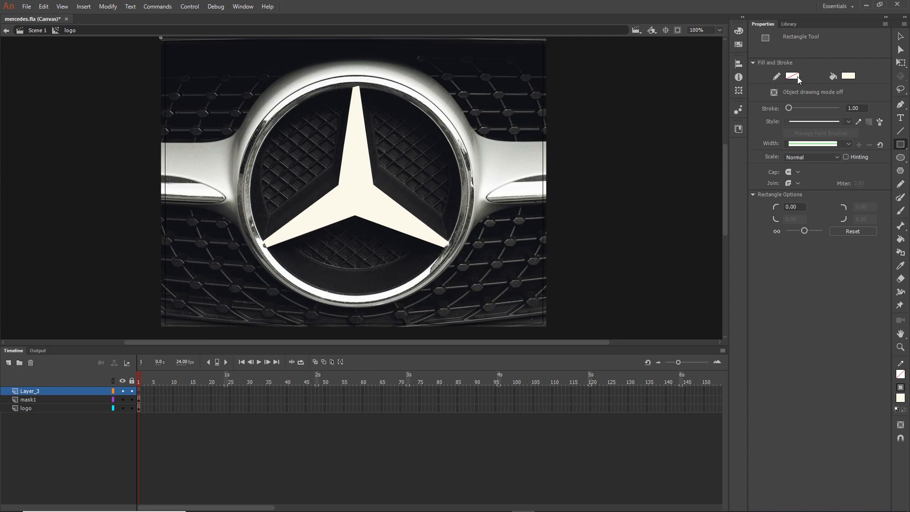
left_click(847, 78)
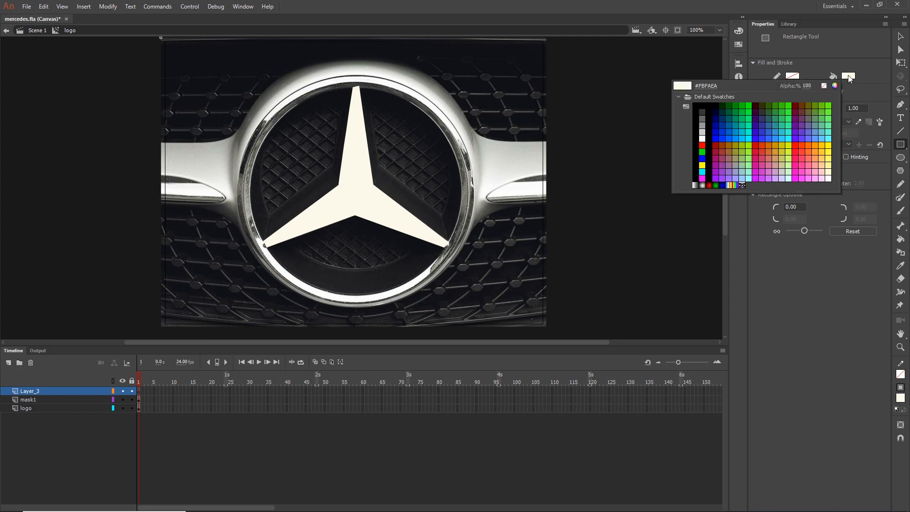
left_click(703, 137)
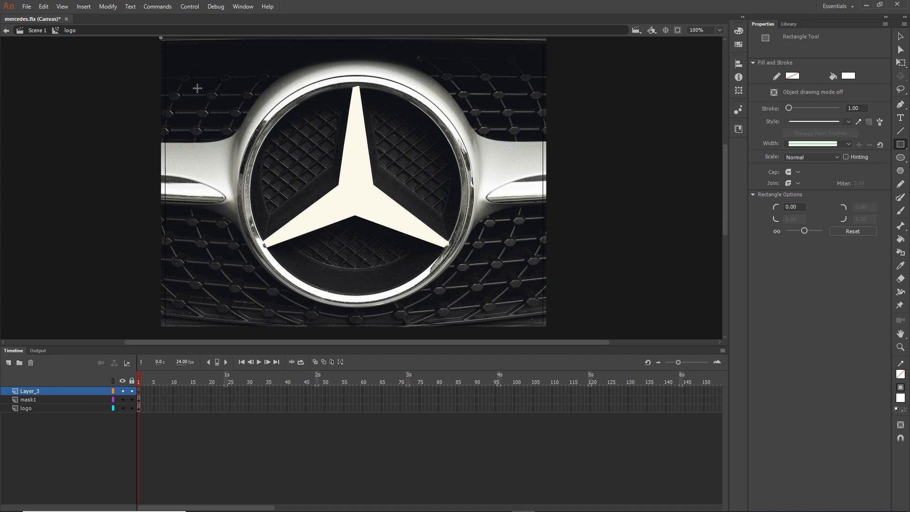
mouse_move(198, 89)
left_mouse_down()
mouse_move(223, 152)
mouse_move(235, 319)
left_mouse_up()
left_click(900, 36)
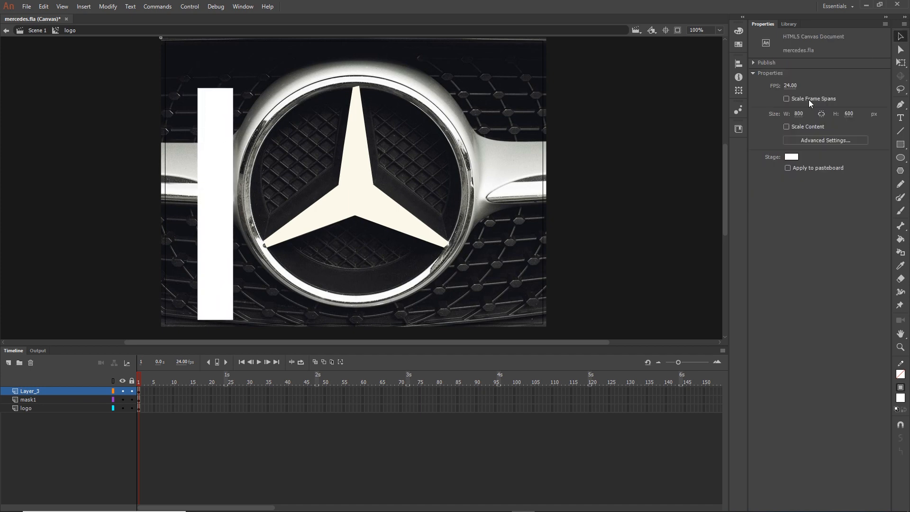
Rename the white bar's layer, Layer_3, as lightEffect1.
double_click(24, 392)
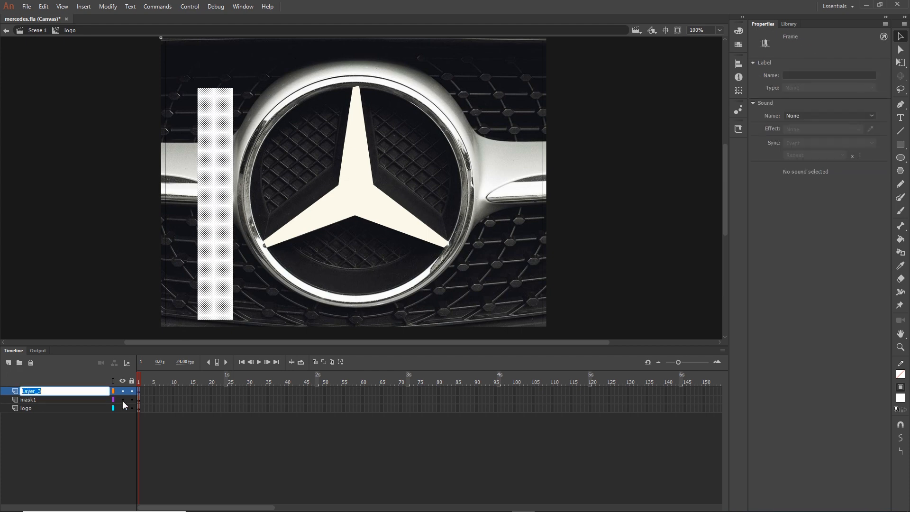
key("BackSpace")
type("Effect1")
left_click(98, 439)
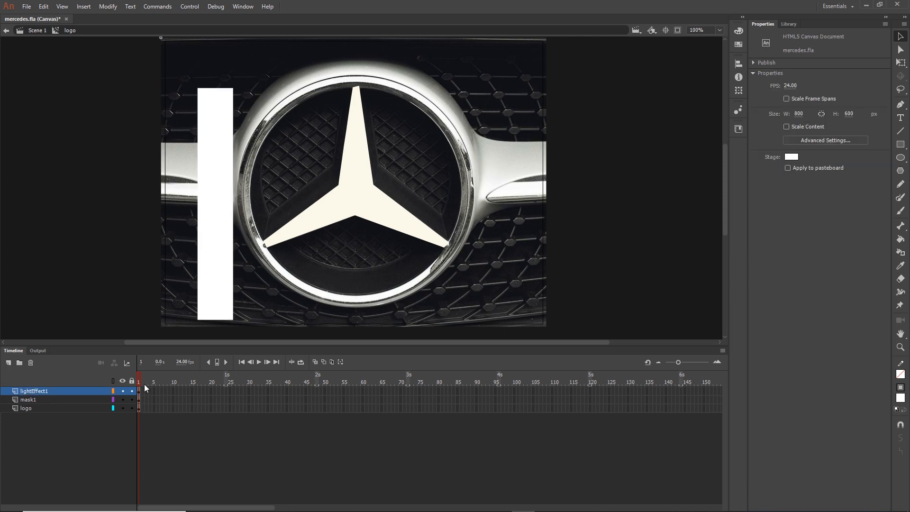
Convert the white bar to a Movie Clip symbol named light1.
left_click(217, 185)
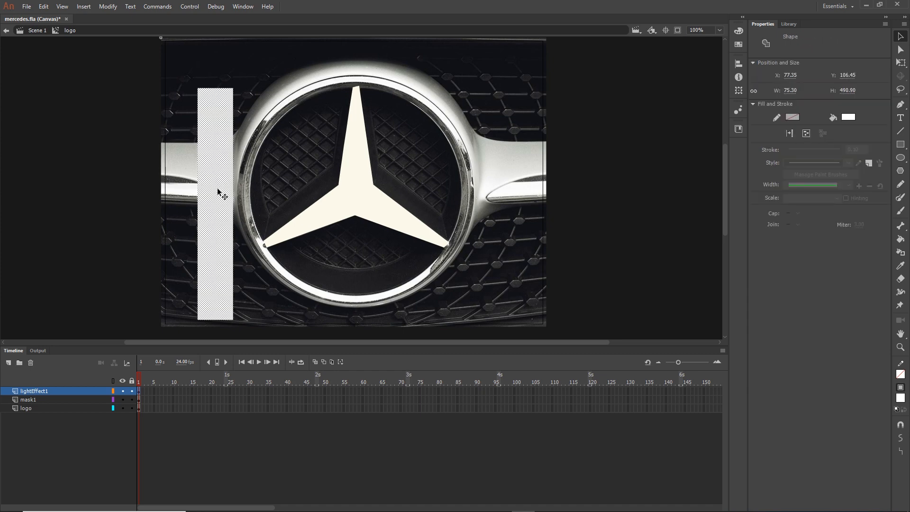
left_click(109, 6)
left_click(114, 31)
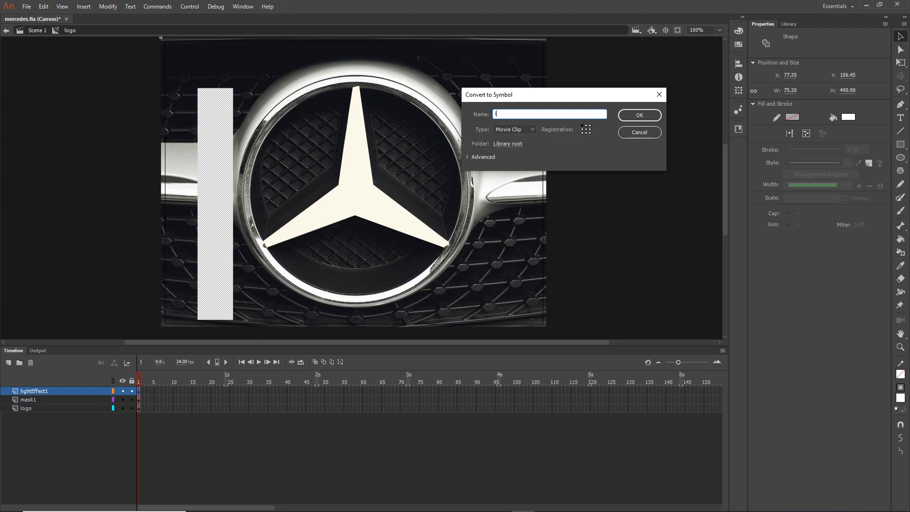
type("light1")
left_click(640, 115)
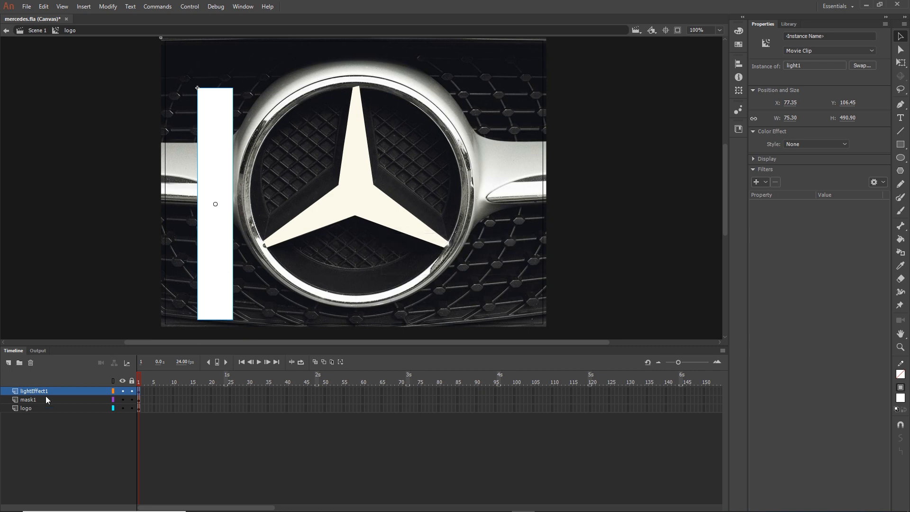
Extend the mask1 and logo layers to frame 50.
left_click(26, 409)
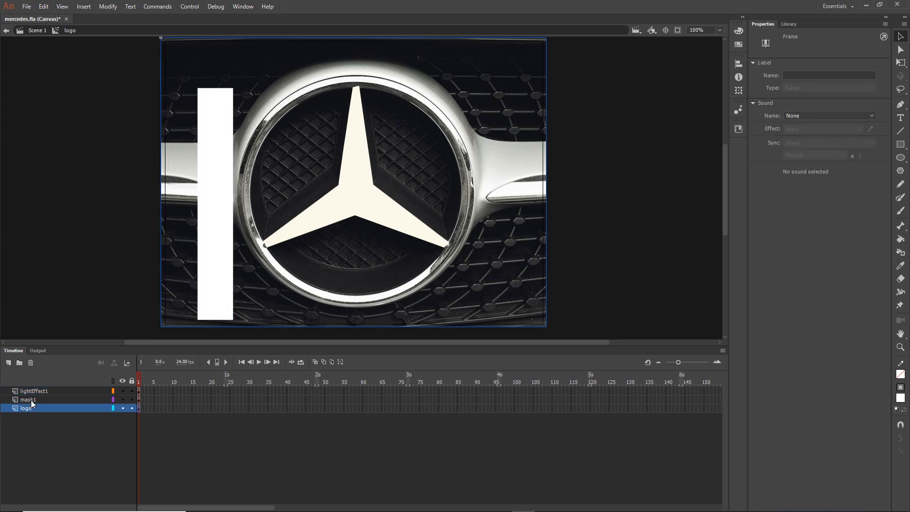
left_click(32, 400)
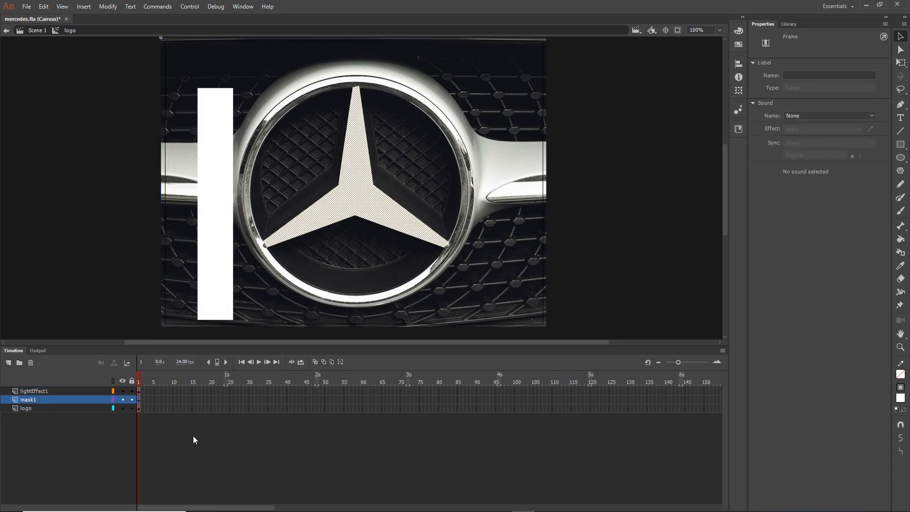
left_click(325, 408)
left_click(325, 401, "shift")
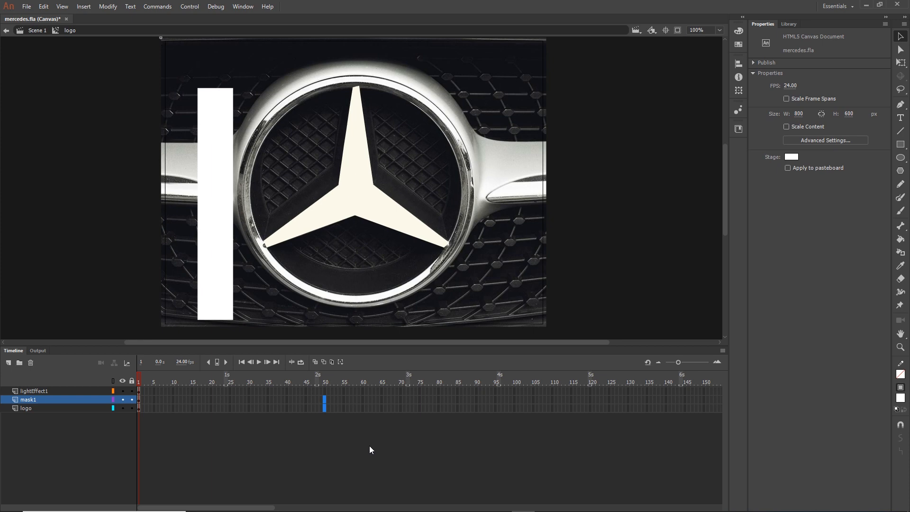
key("F5")
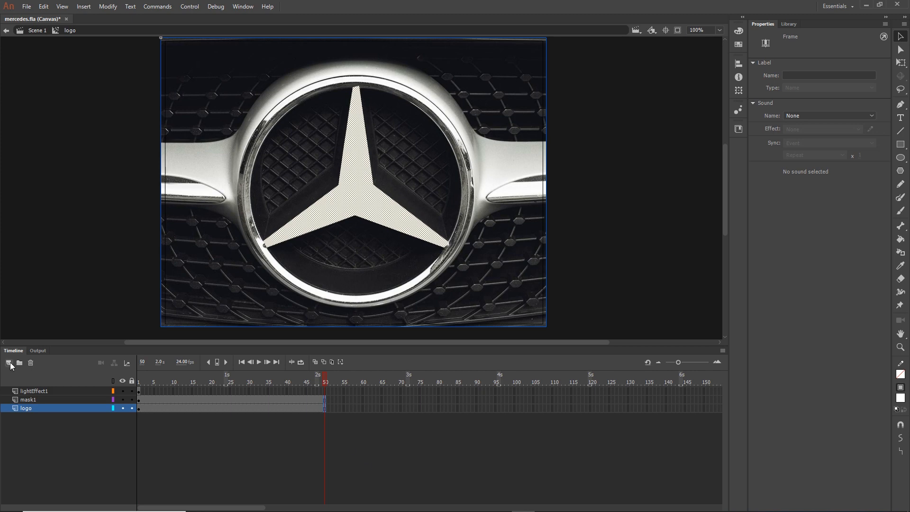
Add a keyframe at frame 50 of lightEffect1 and move the bar to the ring's right edge, at about X 624.5, Y 89.
left_click(32, 388)
left_click_drag(340, 385, 155, 344)
left_click(217, 251)
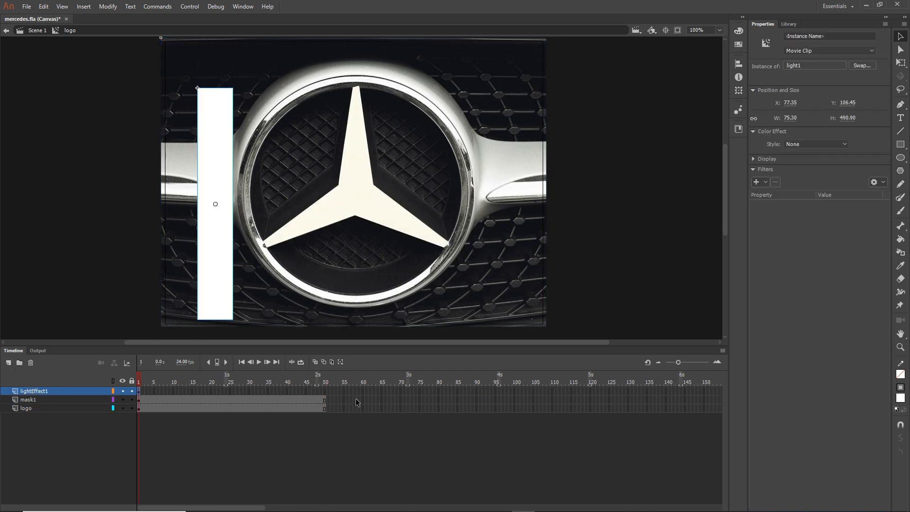
left_click(325, 392)
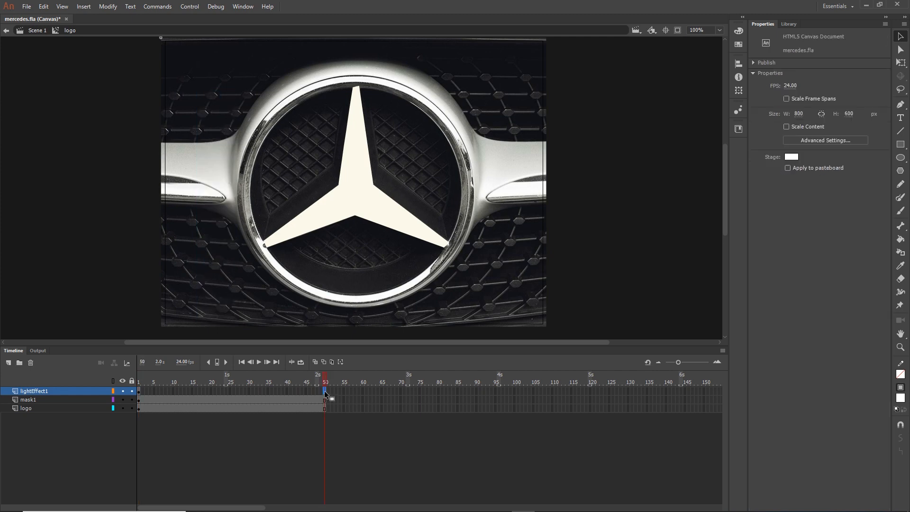
key("F6")
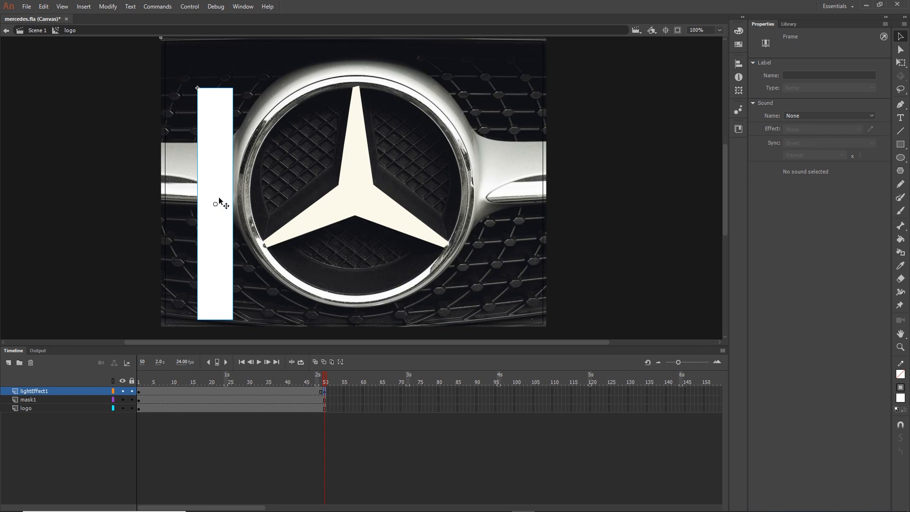
left_click_drag(220, 189, 477, 207)
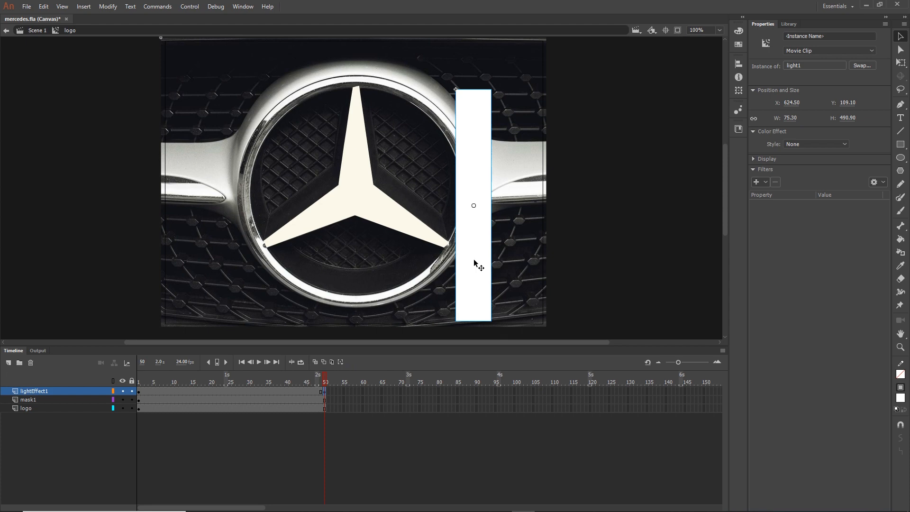
key("shift+Up")
key("shift+Up")
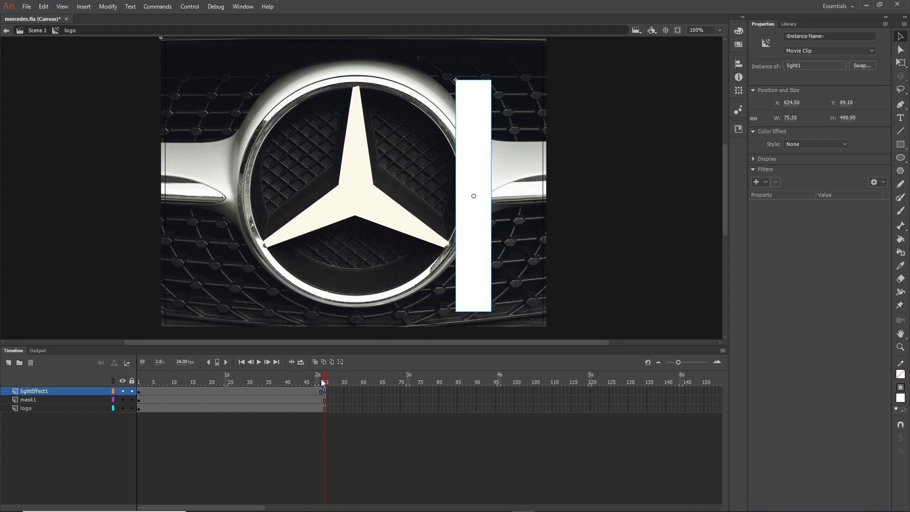
Raise the bar by 20 px in frame 1 of lightEffect1, to about Y 86.5.
left_click(138, 391)
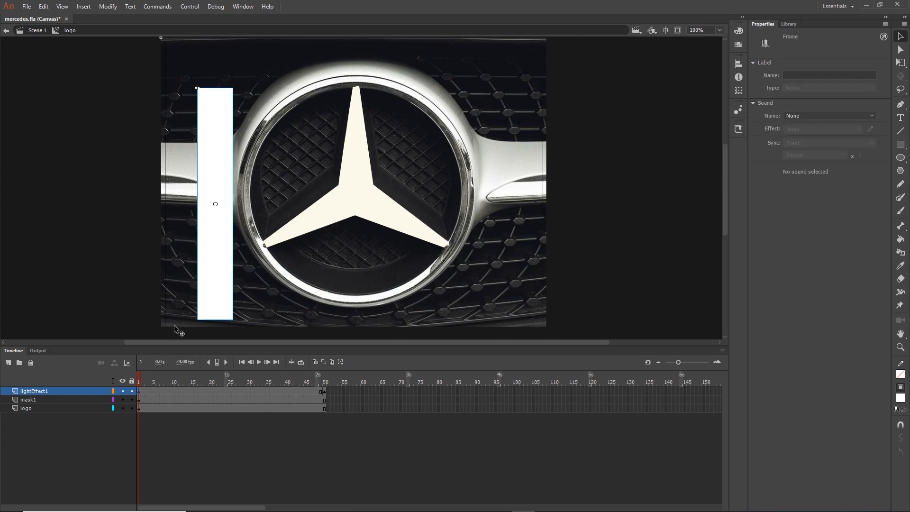
left_click(221, 261)
key("shift+Up")
key("shift+Up")
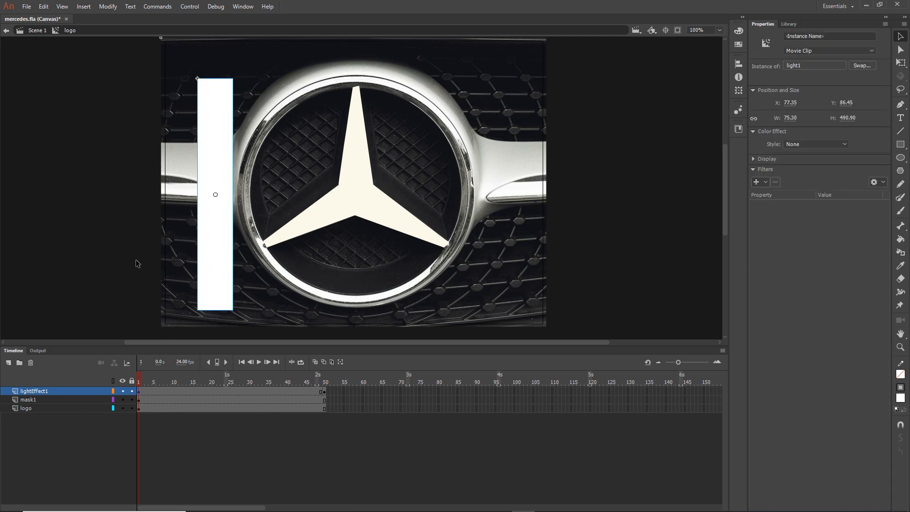
Create a classic tween on lightEffect1 between frames 1 and 50 and scrub through the bar's motion.
left_click_drag(139, 377, 271, 378)
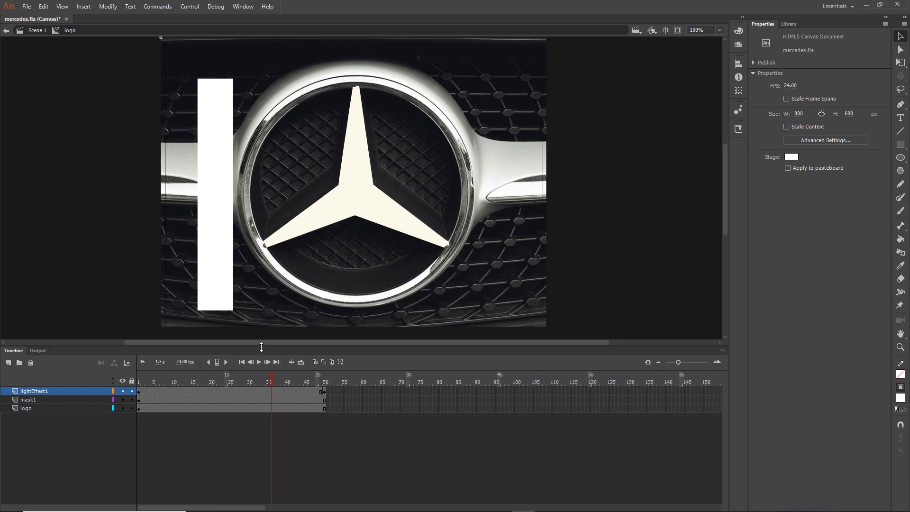
left_click(207, 391)
mouse_move(232, 393)
left_mouse_down()
mouse_move(189, 391)
mouse_move(262, 391)
mouse_move(232, 388)
left_mouse_up()
right_click(232, 390)
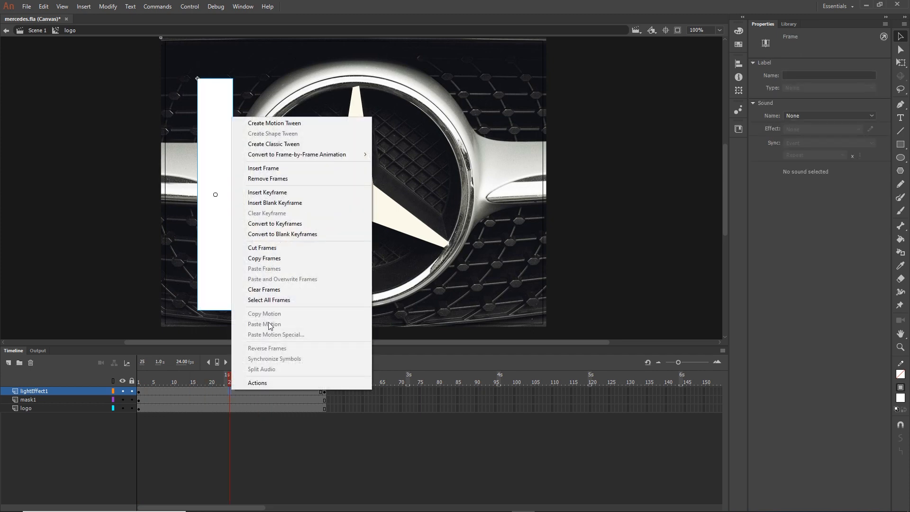
left_click(265, 144)
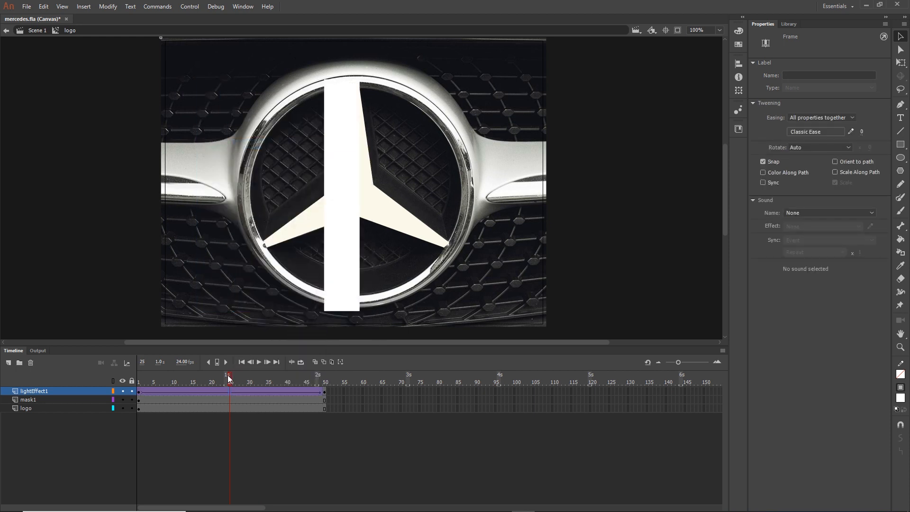
left_click_drag(231, 379, 329, 386)
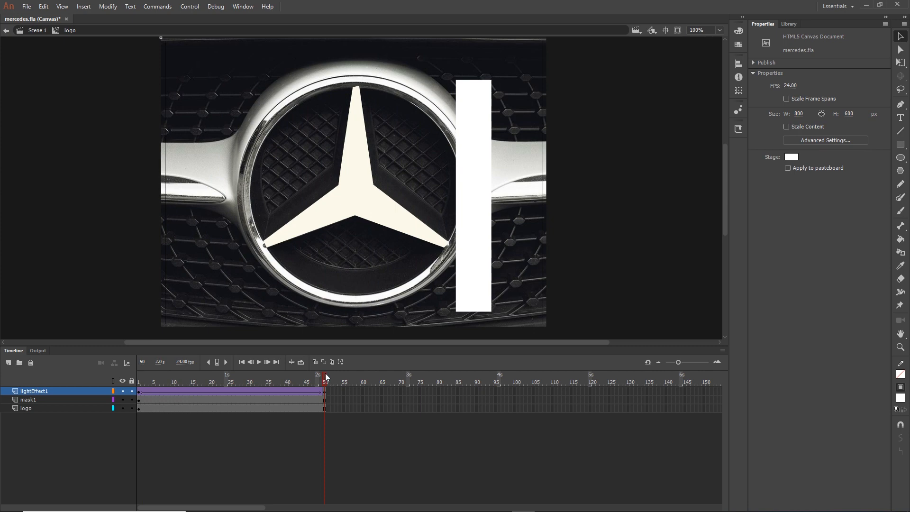
Move the mask1 layer above lightEffect1 and turn it into a mask for that layer.
left_click(29, 402)
left_click_drag(26, 401, 30, 386)
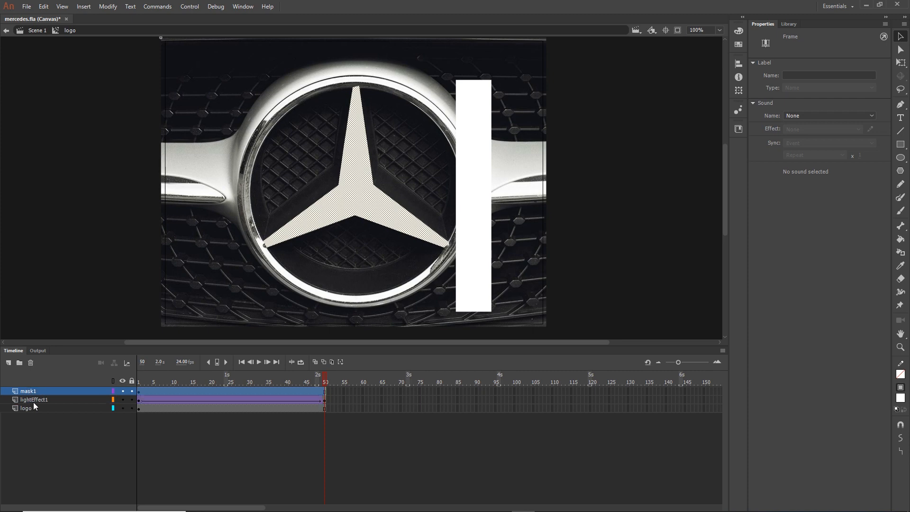
left_click(34, 402)
left_click(28, 392)
right_click(28, 391)
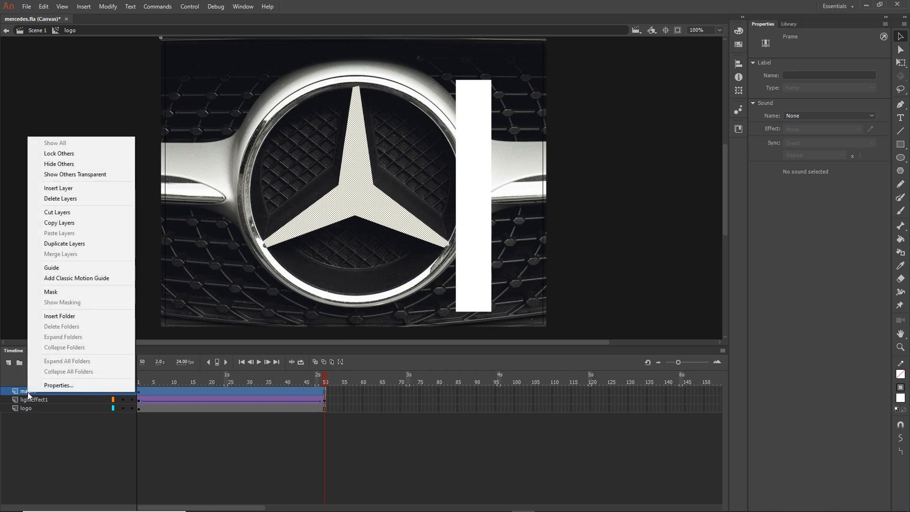
left_click(55, 292)
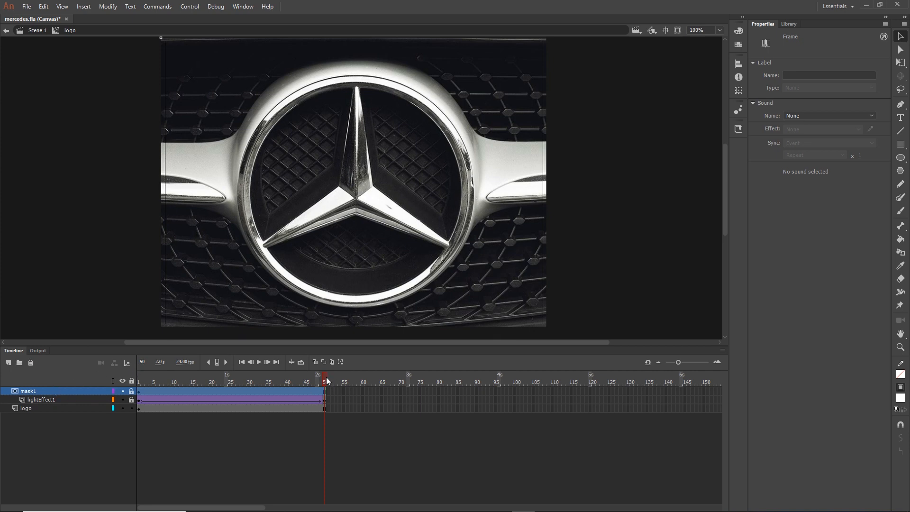
Test the movie in the browser, close the preview and scrub the timeline to examine the masked light sweep.
mouse_move(325, 378)
left_mouse_down()
mouse_move(152, 392)
mouse_move(165, 380)
mouse_move(317, 367)
left_mouse_up()
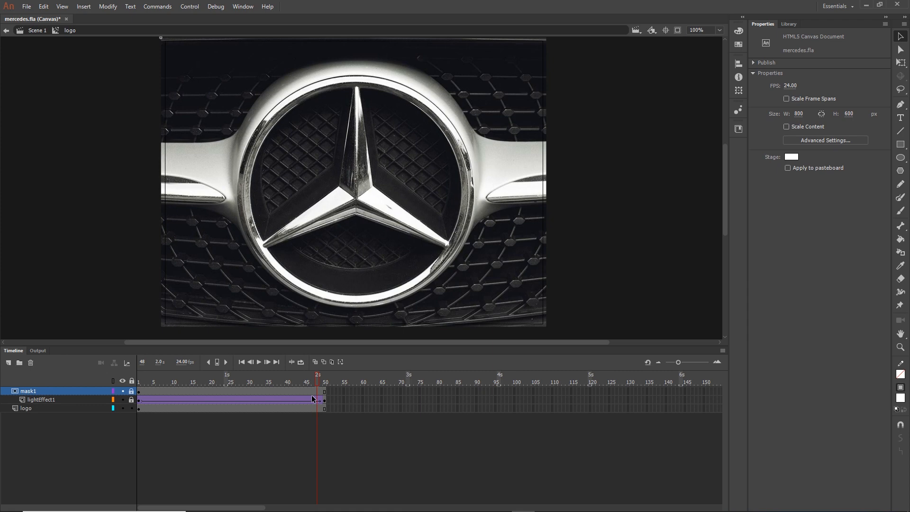
key("ctrl+Return")
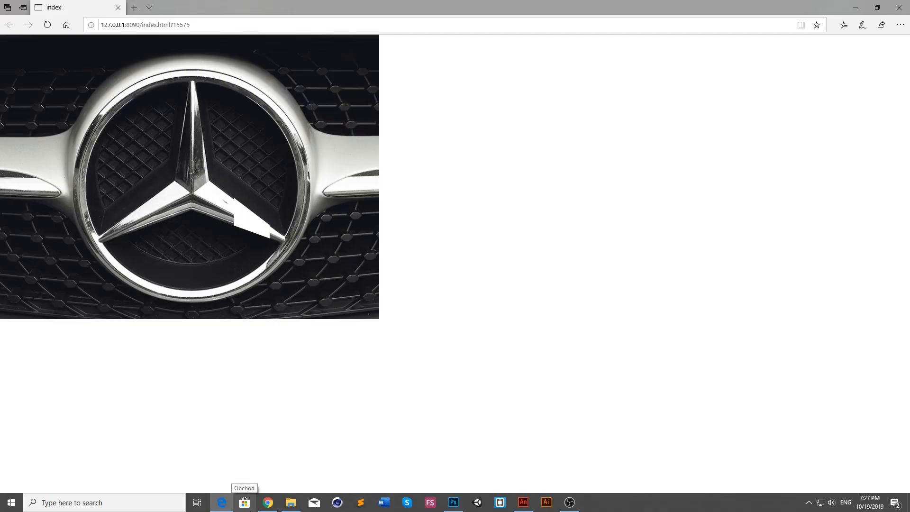
left_click(899, 7)
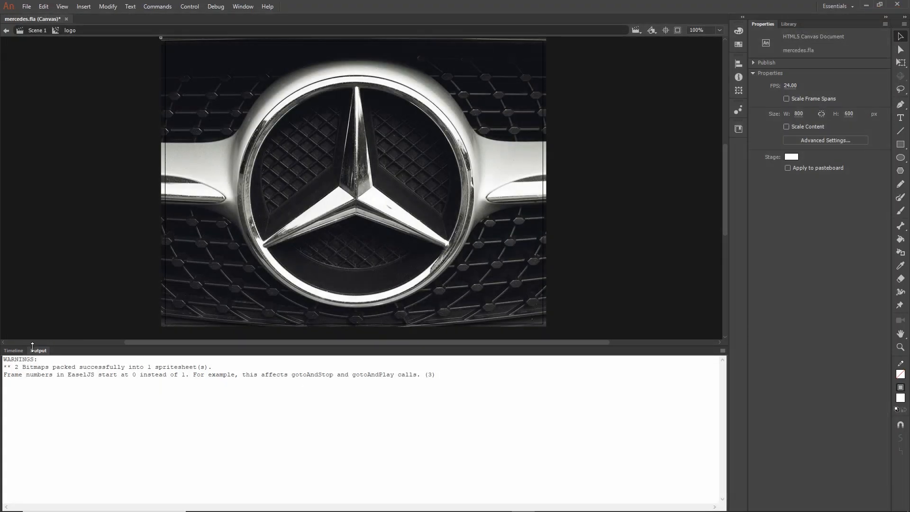
left_click(14, 350)
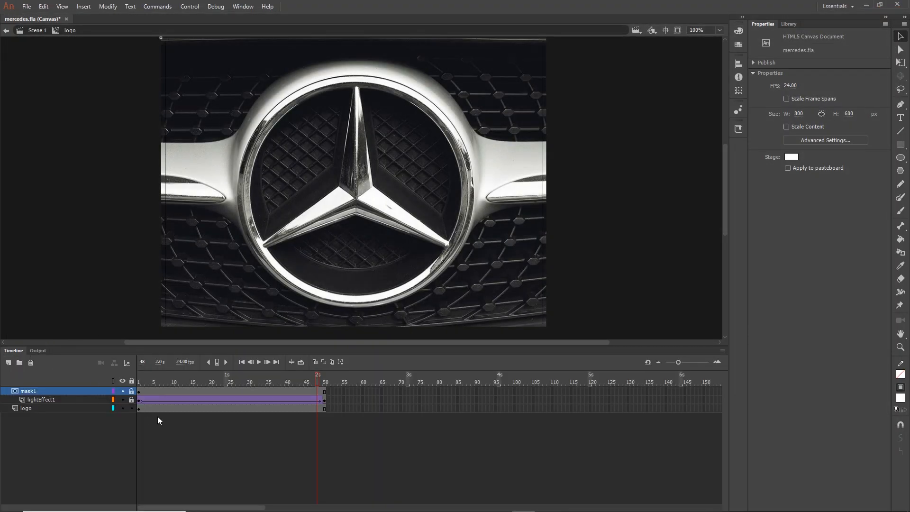
left_click_drag(318, 380, 199, 383)
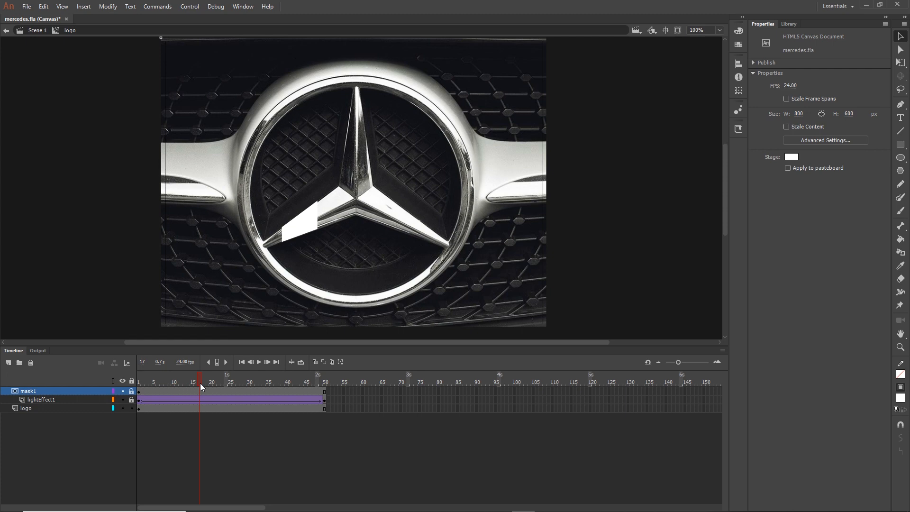
Unlock the mask1 and lightEffect1 layers and return the playhead to frame 1.
left_click(131, 391)
left_click(131, 399)
left_click(196, 382)
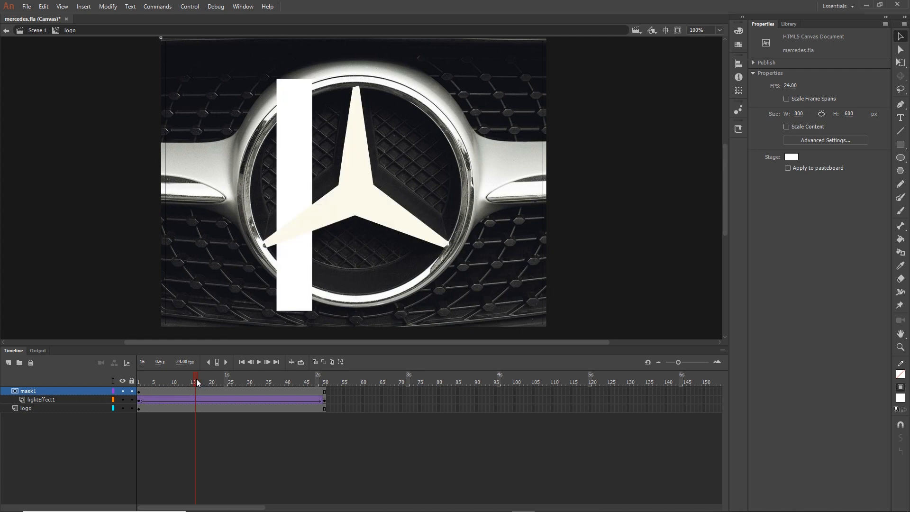
left_click_drag(197, 382, 138, 384)
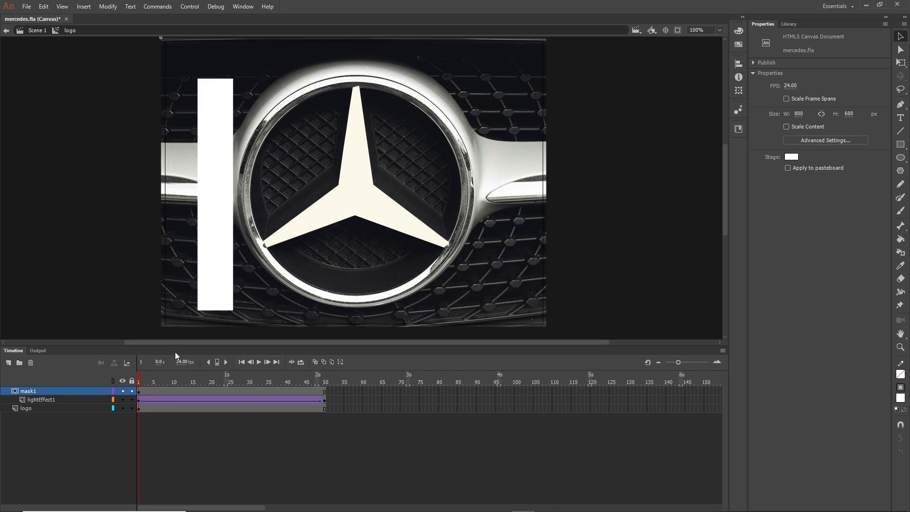
Enter the light1 symbol for editing and change the white bar's fill to a radial gradient.
left_click(220, 269)
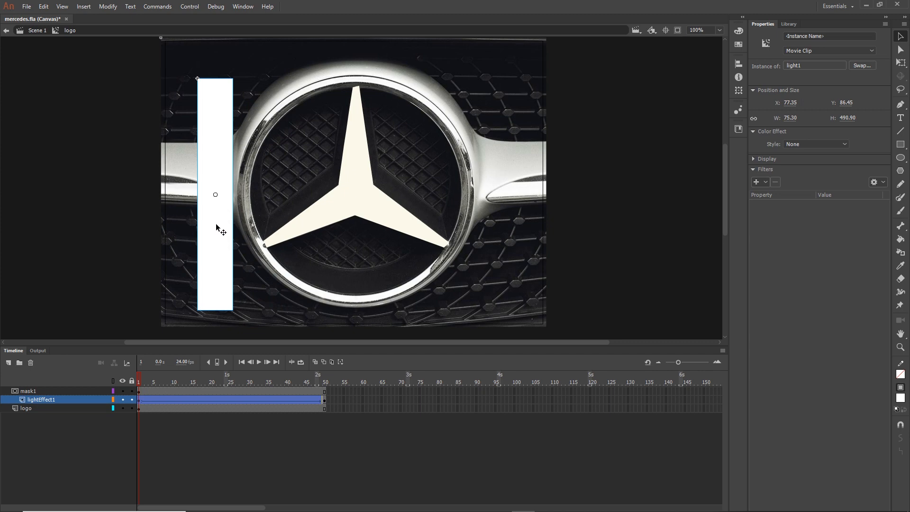
double_click(220, 231)
left_click(271, 451)
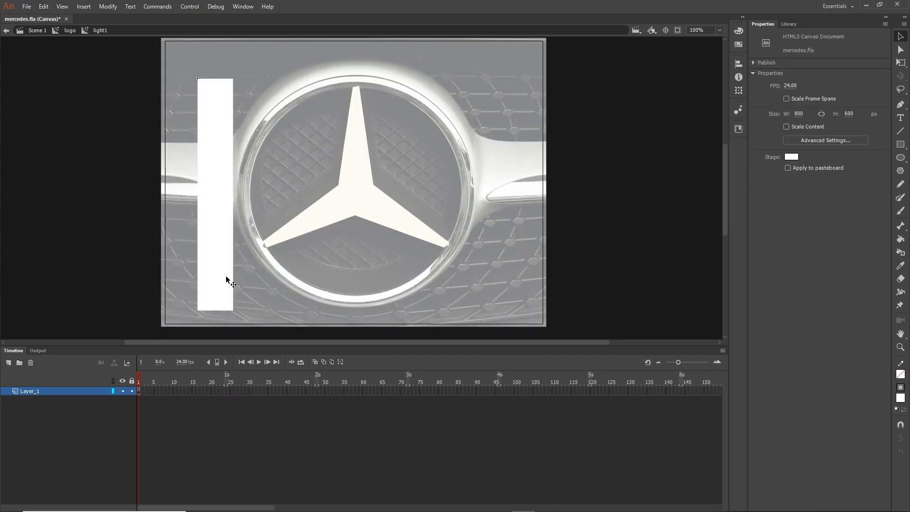
left_click(214, 212)
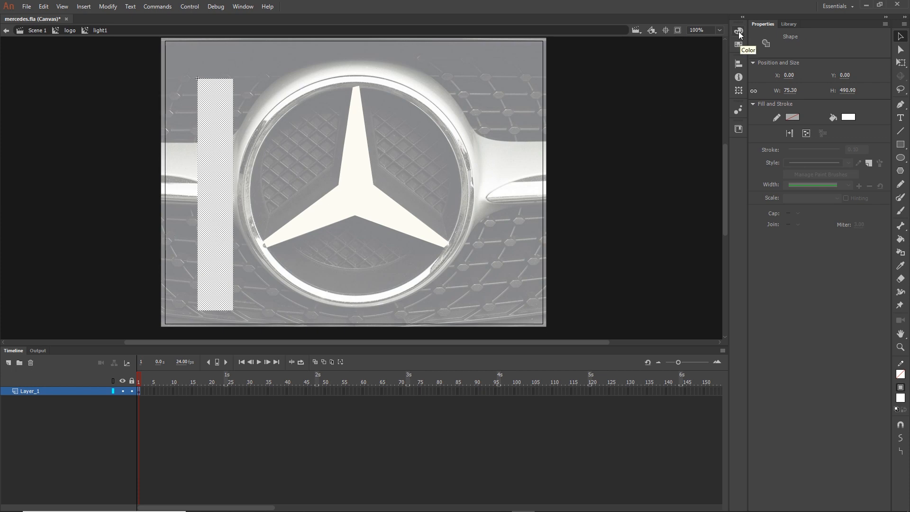
left_click(241, 6)
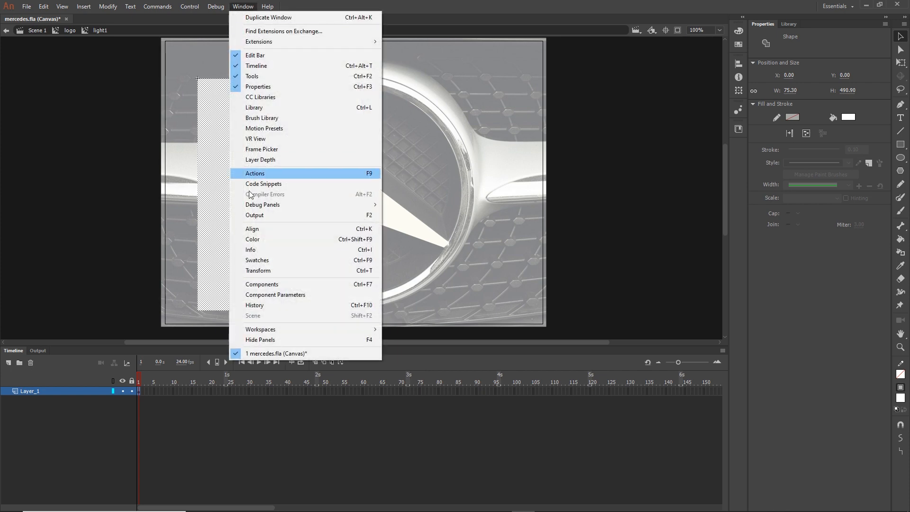
left_click(737, 30)
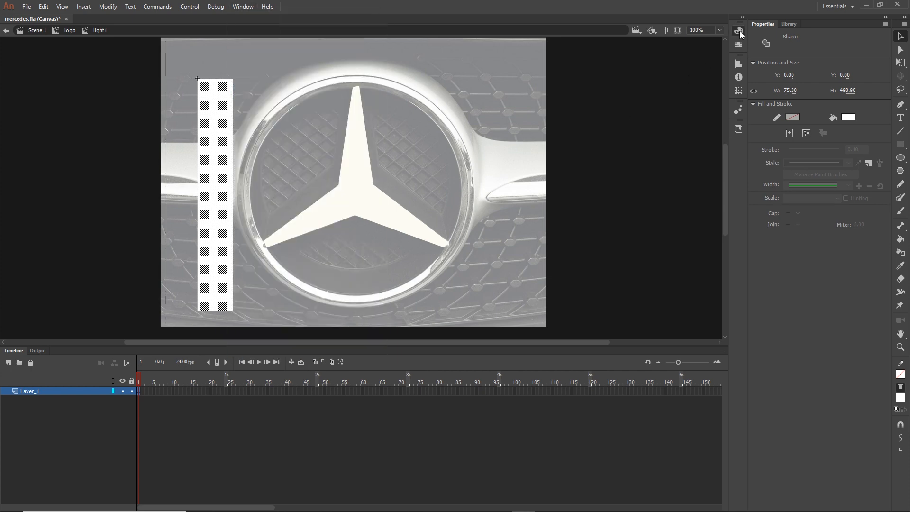
left_click(739, 31)
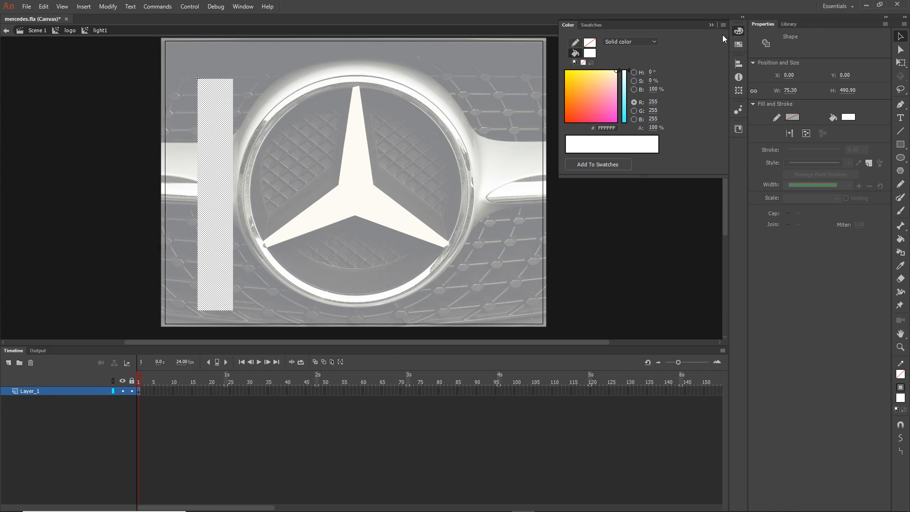
left_click(653, 41)
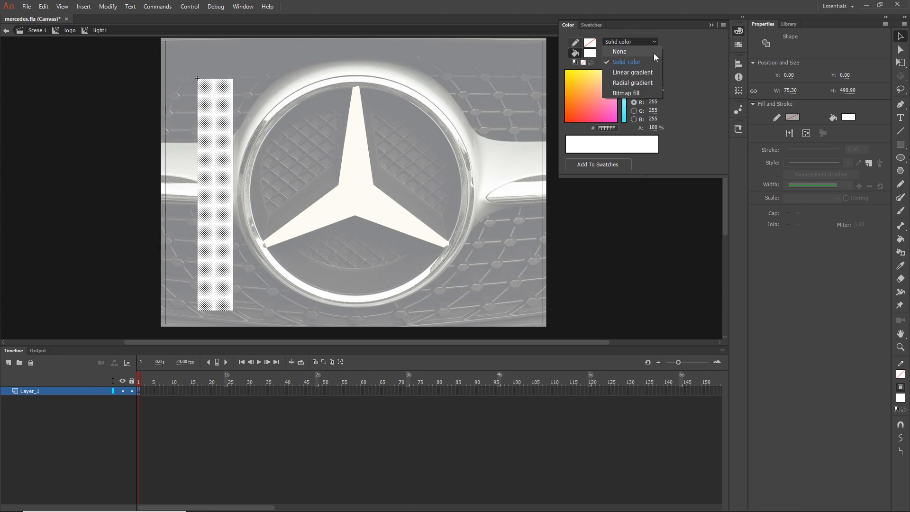
left_click(632, 83)
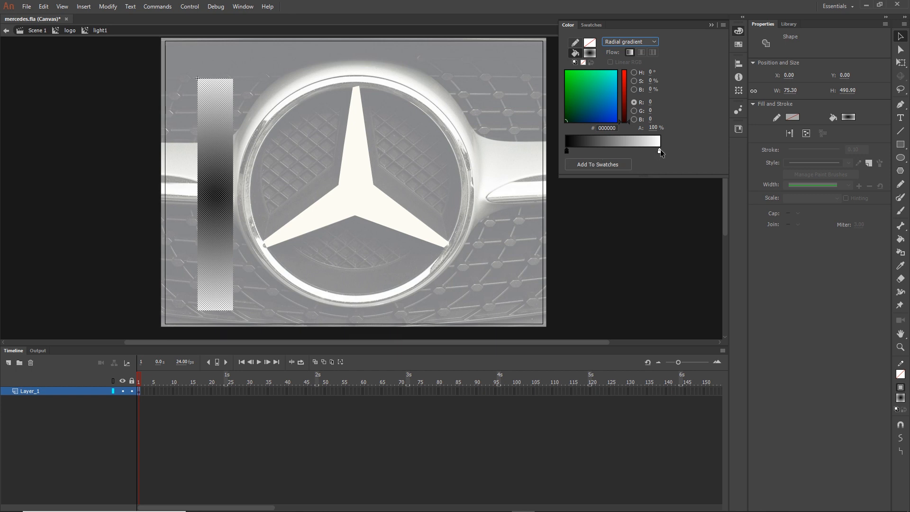
Make both gradient stops white (FFFFFF) and set the outer stop's alpha to 0%, then deselect the bar.
double_click(567, 152)
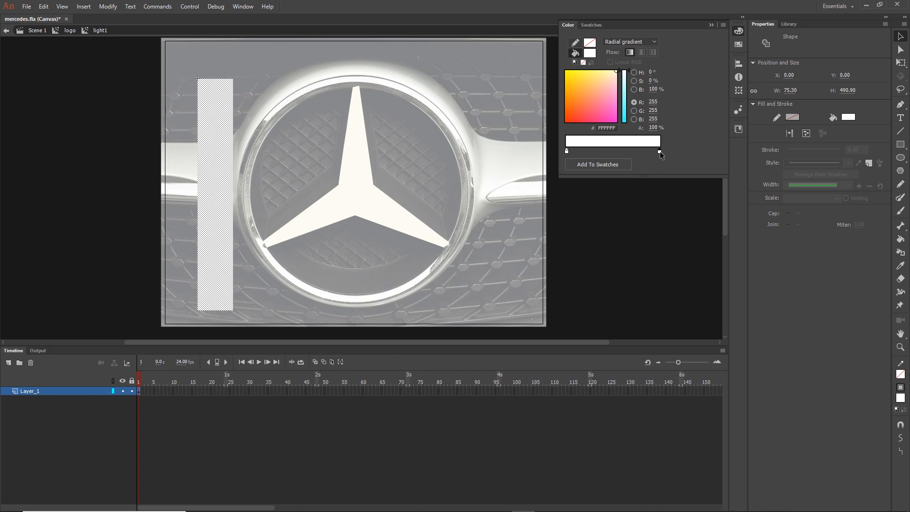
left_click_drag(655, 127, 555, 173)
left_click(709, 25)
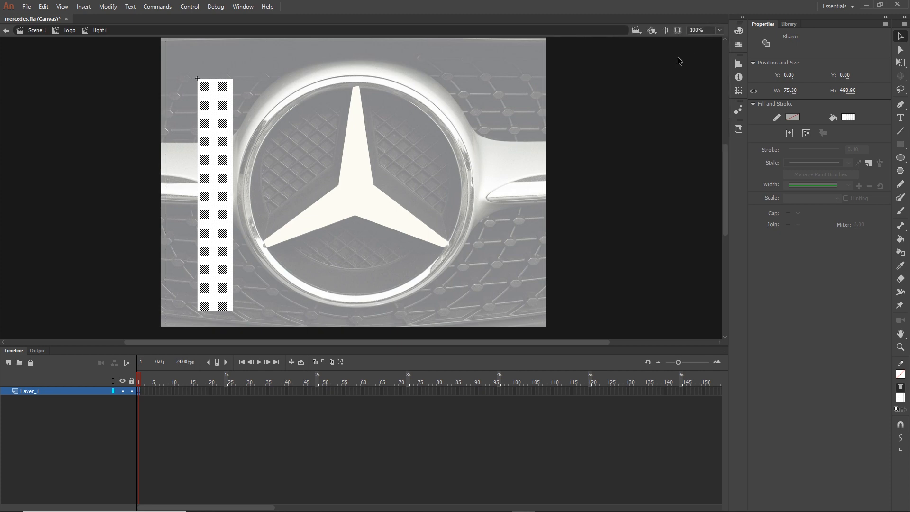
left_click(628, 141)
left_click(221, 210)
left_click(635, 206)
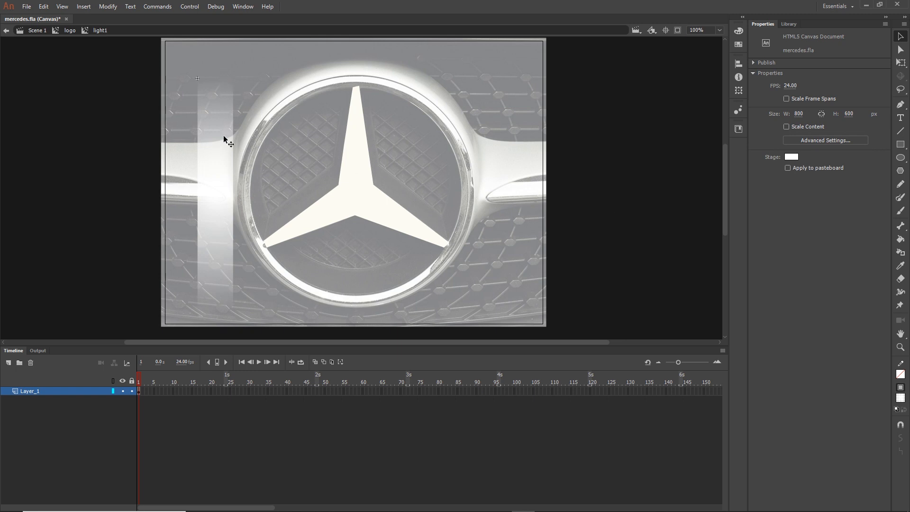
Rotate and resize the bar with Free Transform to about 75 x 595 px so the gradient fades across its width.
left_click(218, 229)
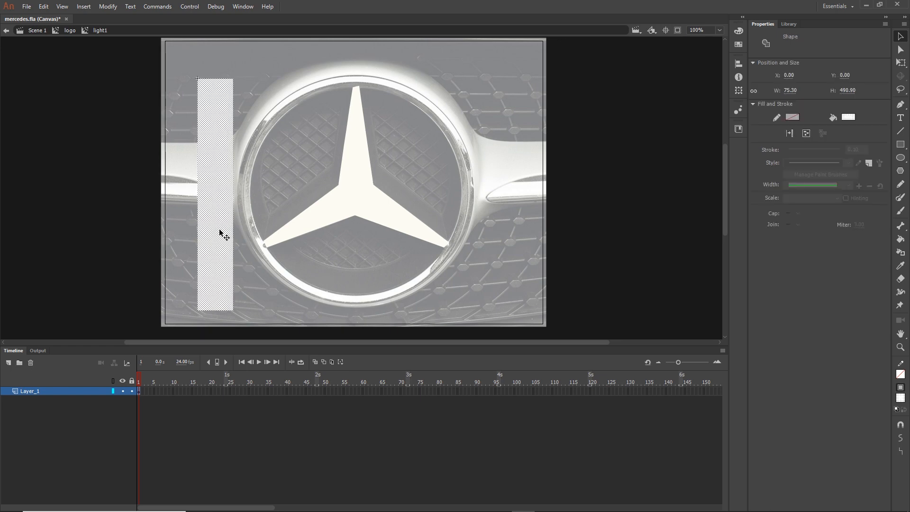
key("q")
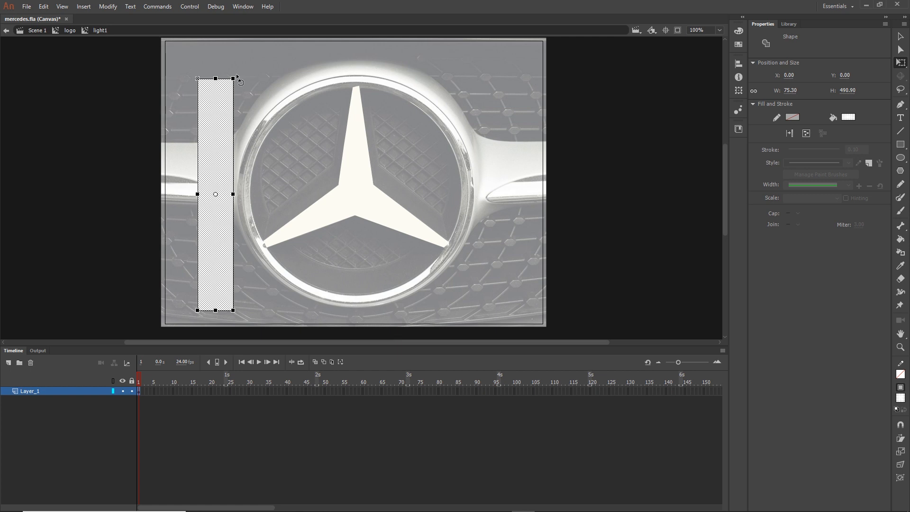
left_click_drag(238, 78, 225, 335)
left_click(678, 221)
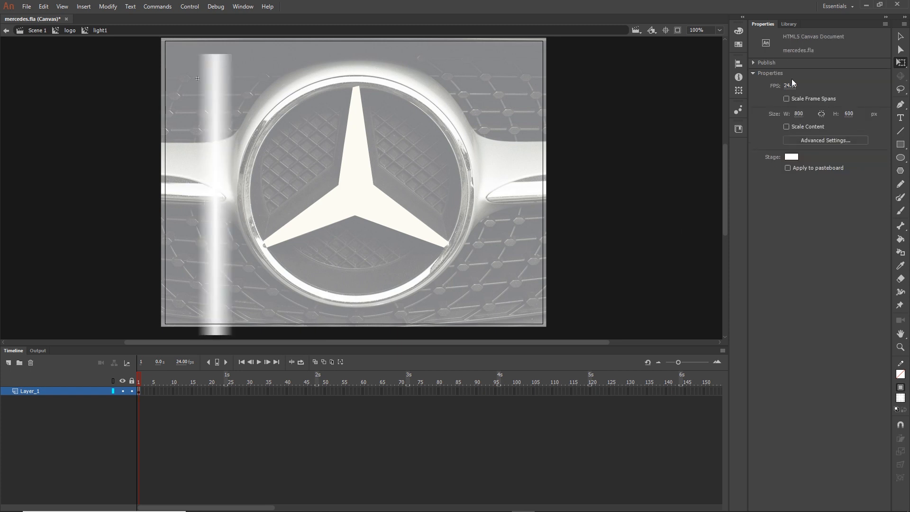
Try to move the two radial gradient stops closer together with no shape selected.
left_click(741, 31)
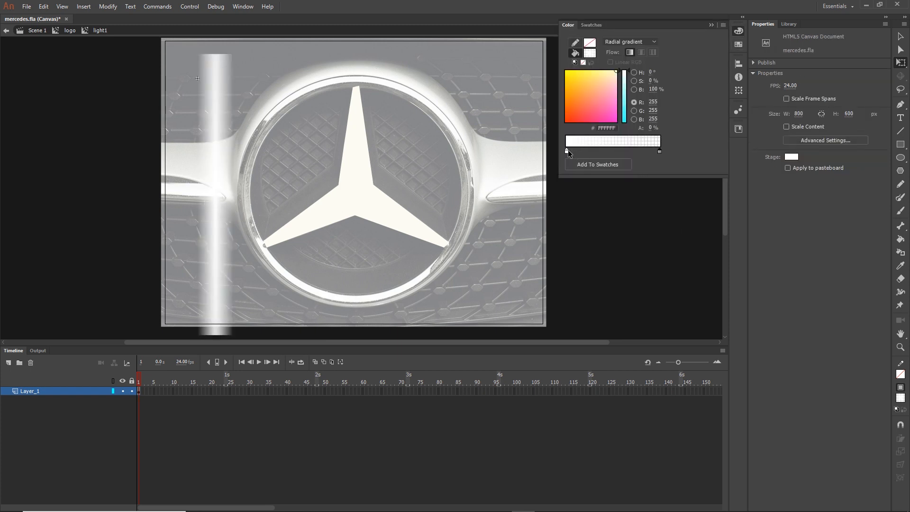
left_click_drag(567, 151, 593, 151)
left_click_drag(660, 151, 624, 151)
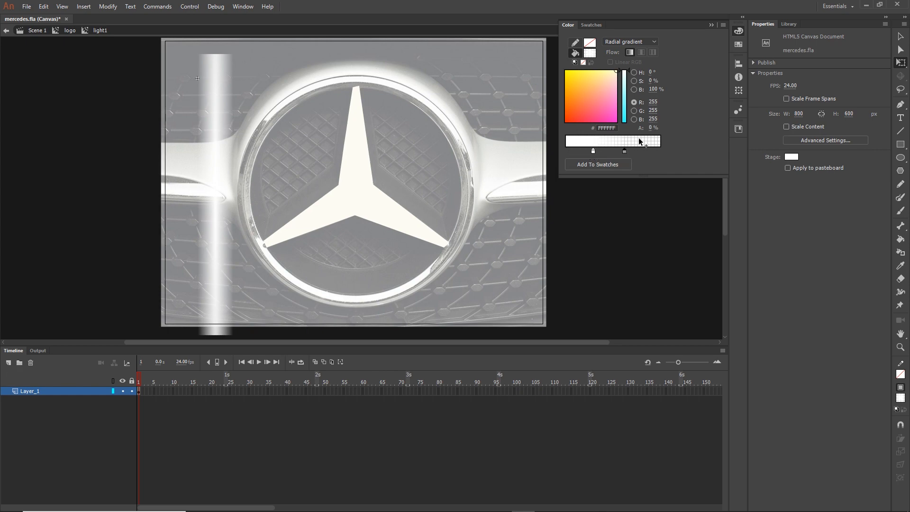
left_click(711, 24)
Select the bar and move its gradient stops inward for a narrower, more solid light core.
left_click(223, 195)
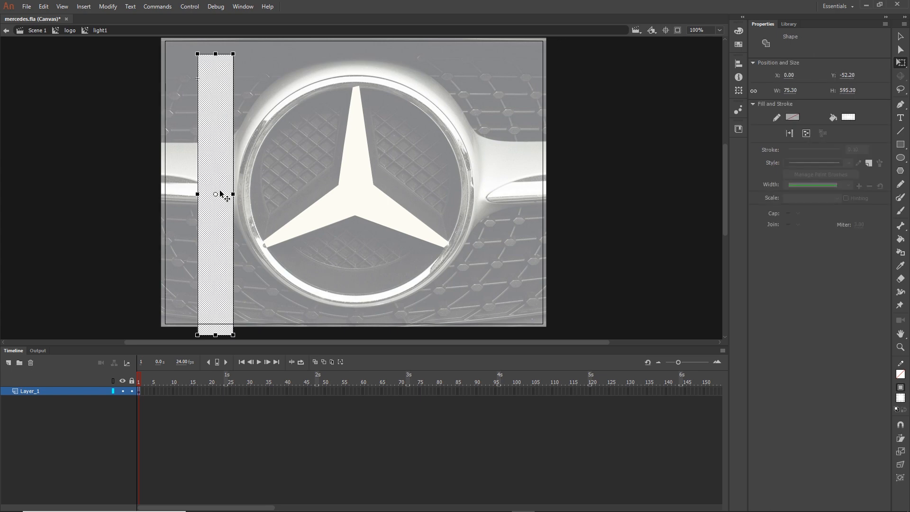
left_click(737, 31)
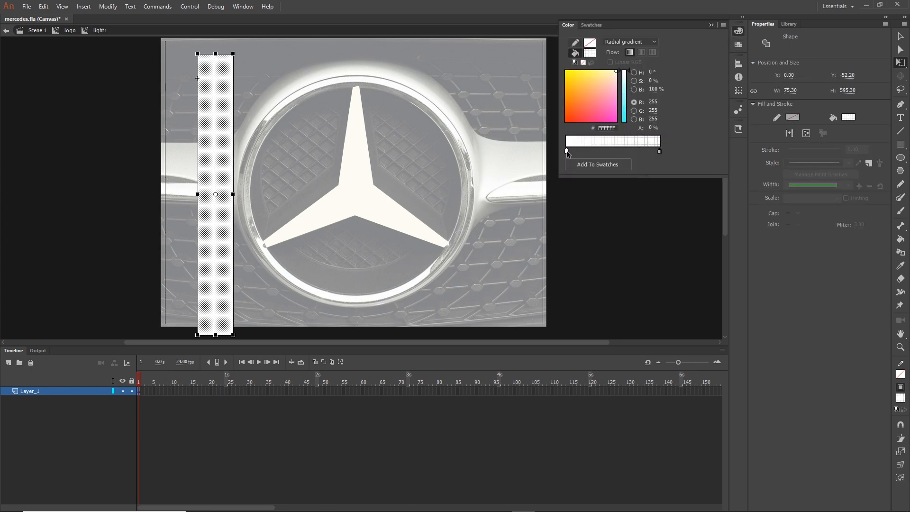
left_click_drag(567, 150, 573, 152)
left_click(646, 195)
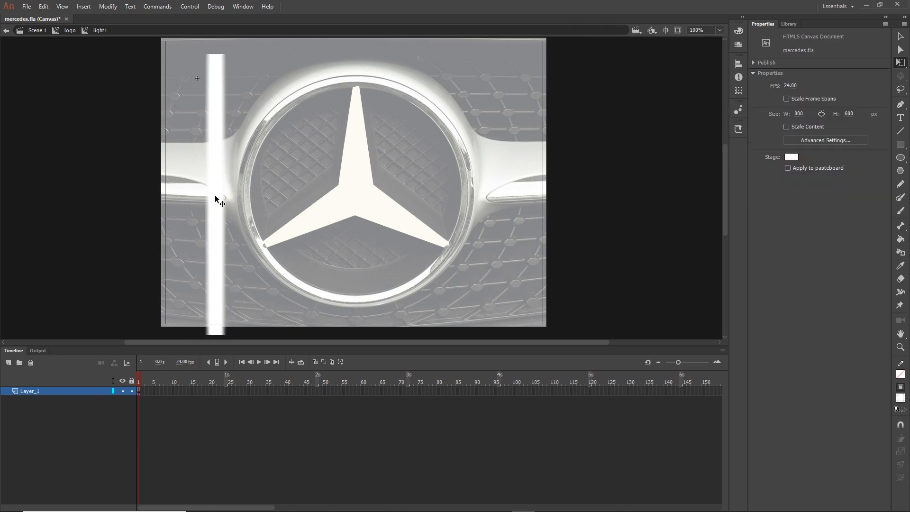
Readjust the bar's gradient stops for softer edges and return to the logo symbol.
left_click(223, 166)
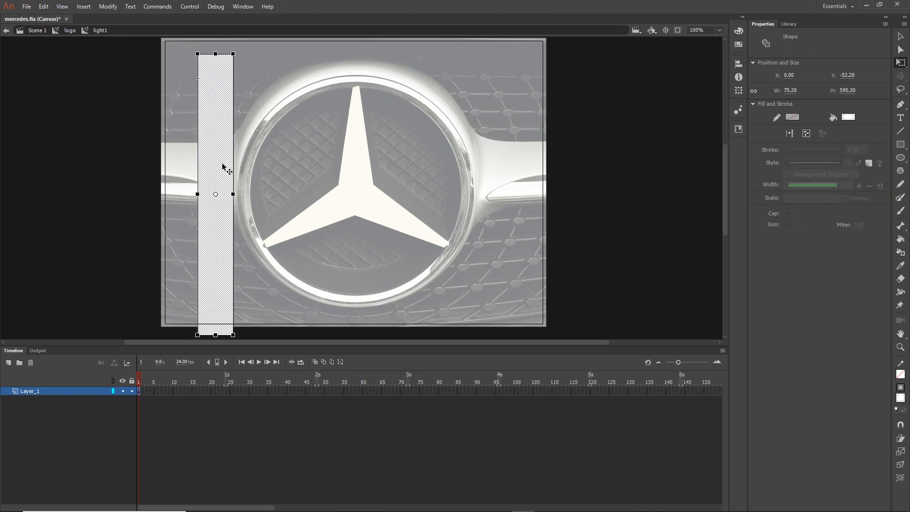
left_click(741, 31)
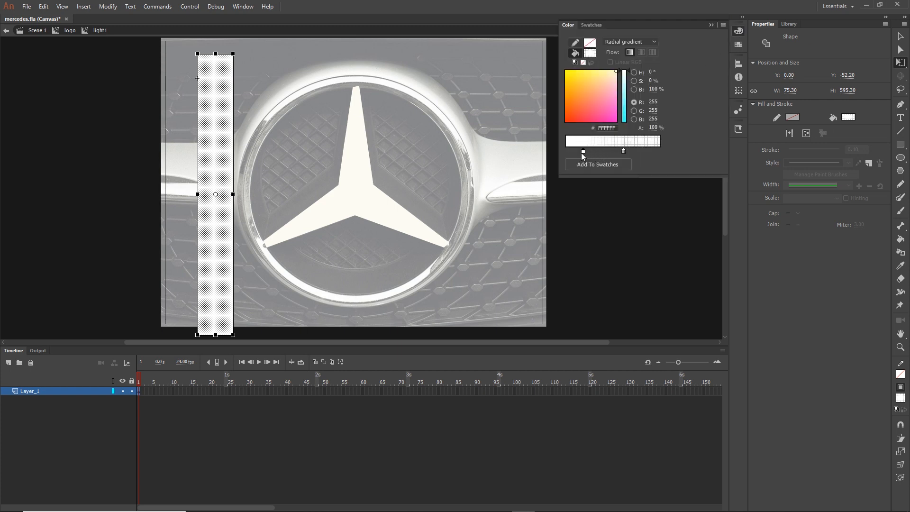
left_click(624, 151)
left_click(711, 25)
left_click(290, 109)
left_click(69, 31)
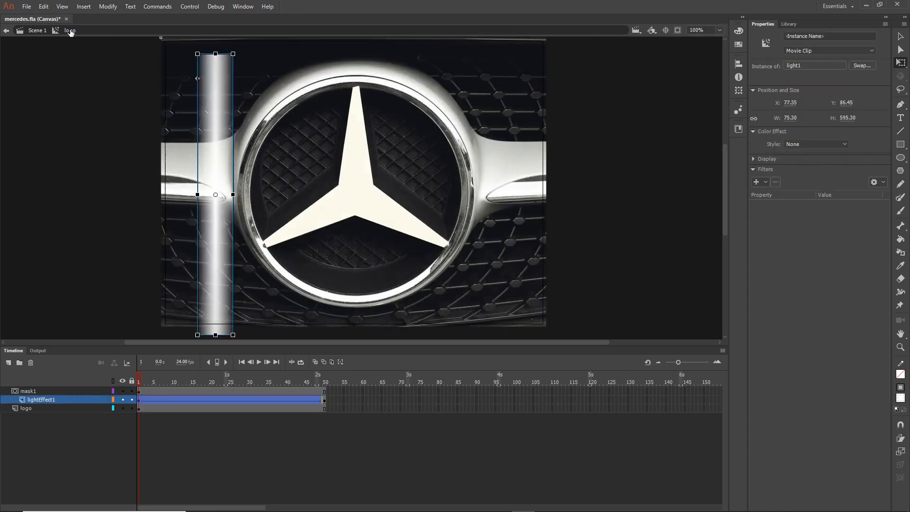
Lock the mask1 and lightEffect1 layers and scrub from frame 1 to 50 to preview the masked sweep.
left_click(133, 391)
left_click(132, 399)
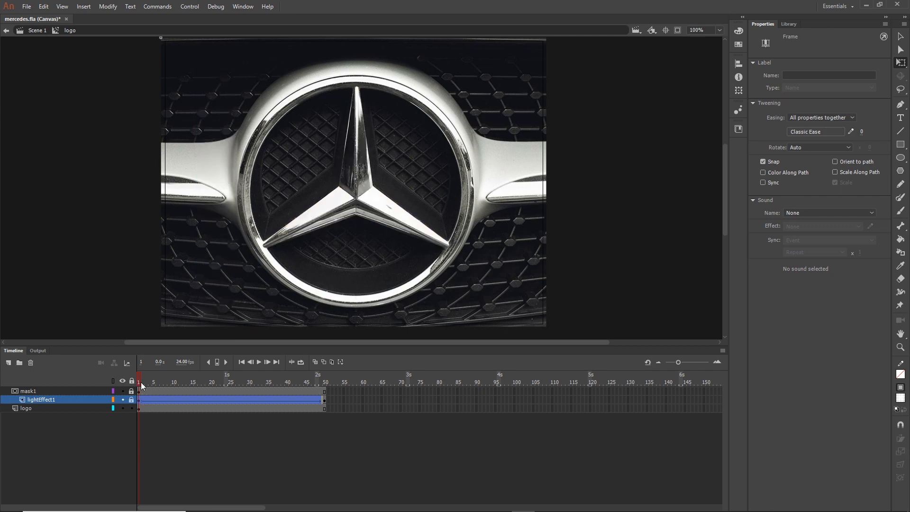
left_click_drag(140, 382, 326, 388)
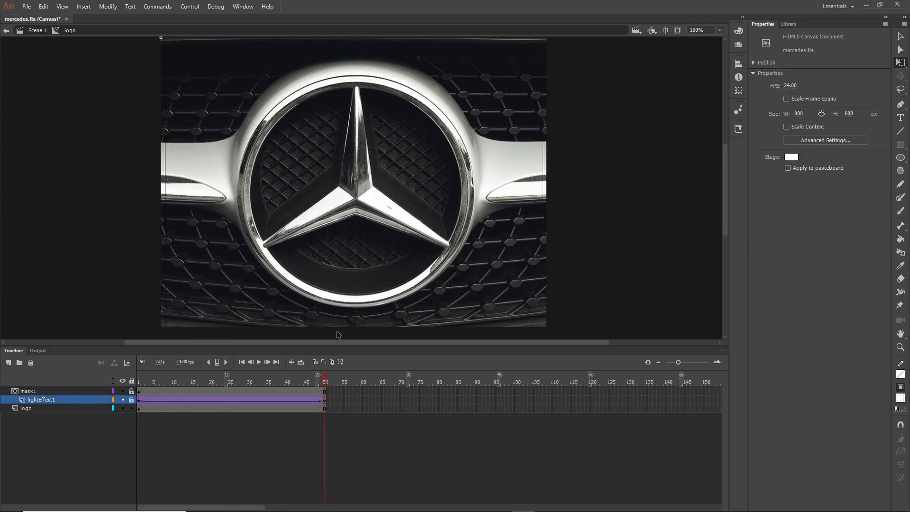
Test the movie in the browser, close the preview and scrub back to around frame 26 to examine the softened light.
key("ctrl+Return")
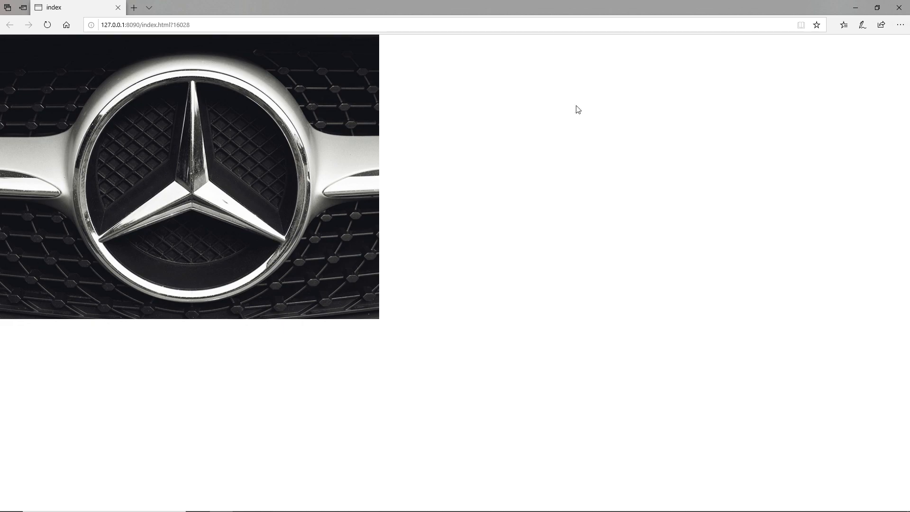
left_click(899, 7)
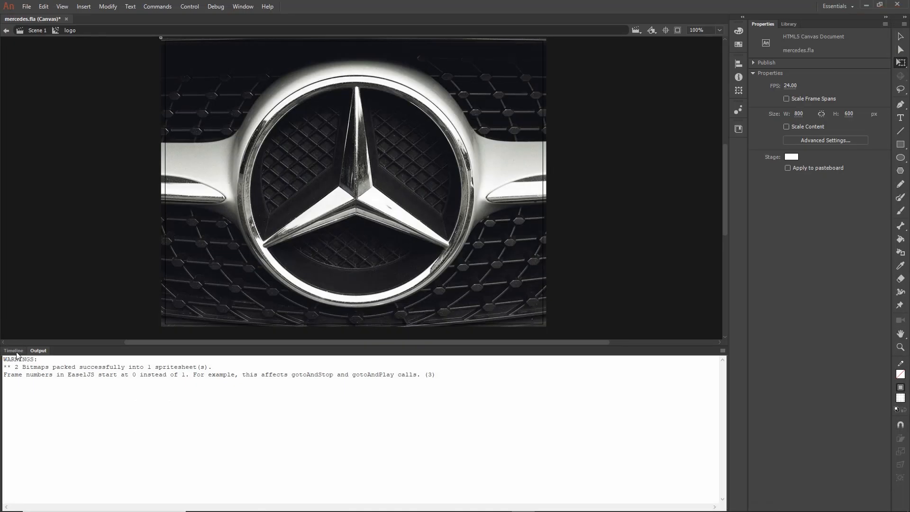
left_click(14, 350)
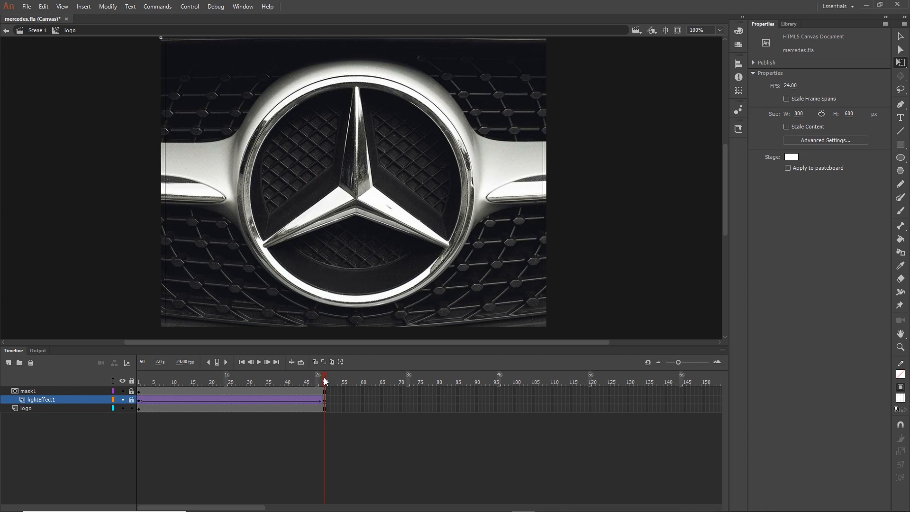
left_click_drag(325, 380, 255, 384)
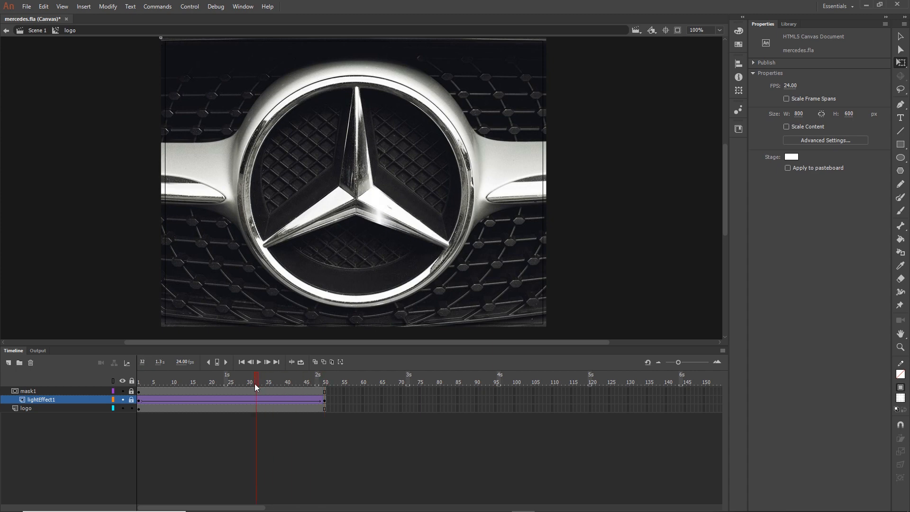
left_click_drag(255, 384, 235, 385)
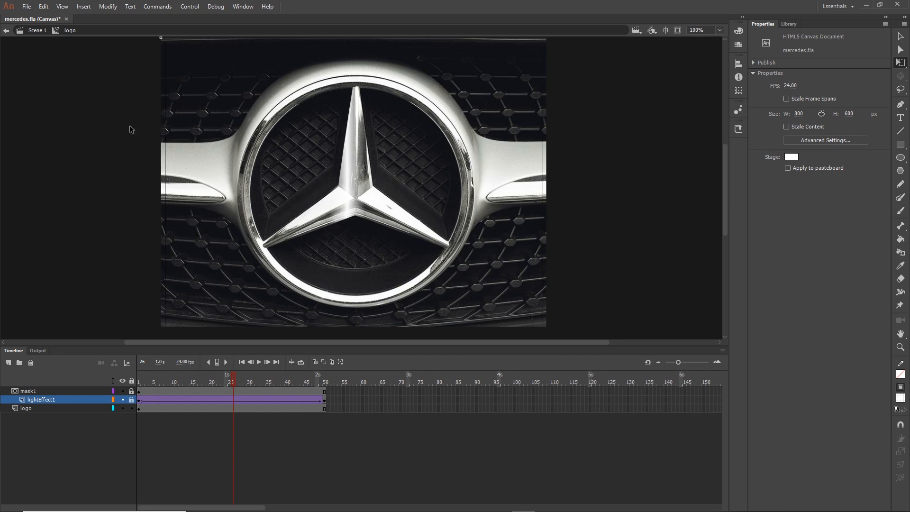
Review the basic and image texture options in the Publish Settings and accept them.
left_click(25, 7)
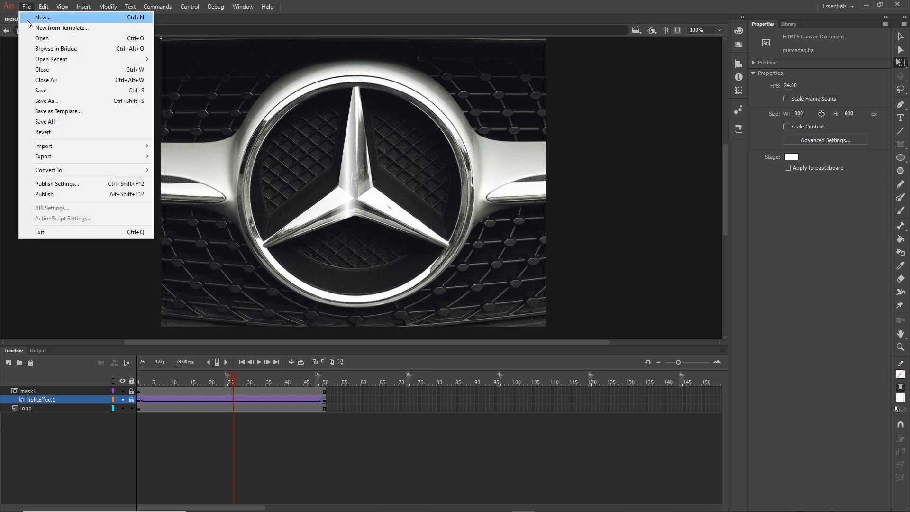
left_click(77, 184)
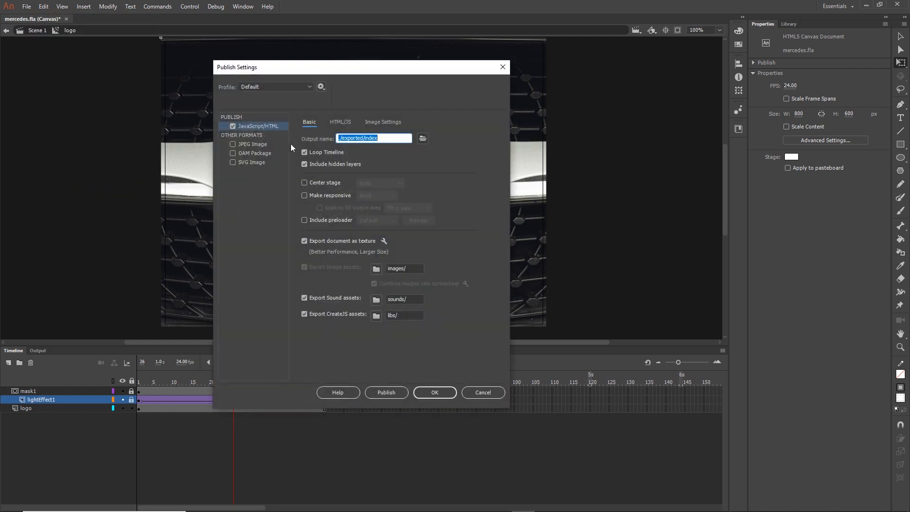
left_click(382, 123)
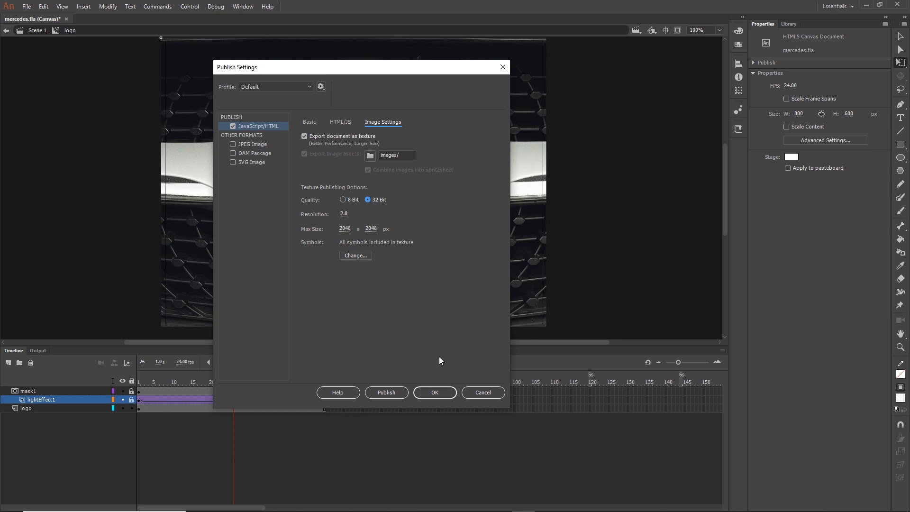
left_click(440, 396)
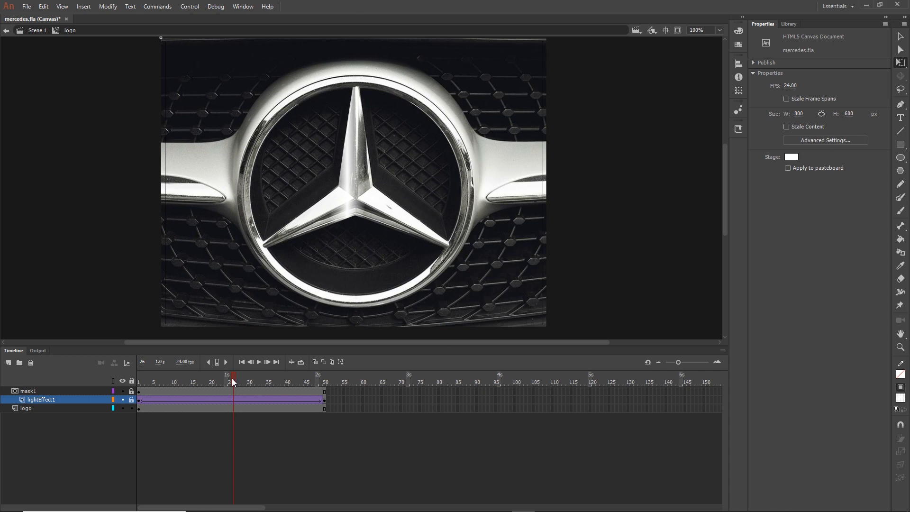
Return the playhead to frame 1 and test the movie in the browser again.
left_click_drag(235, 378, 131, 382)
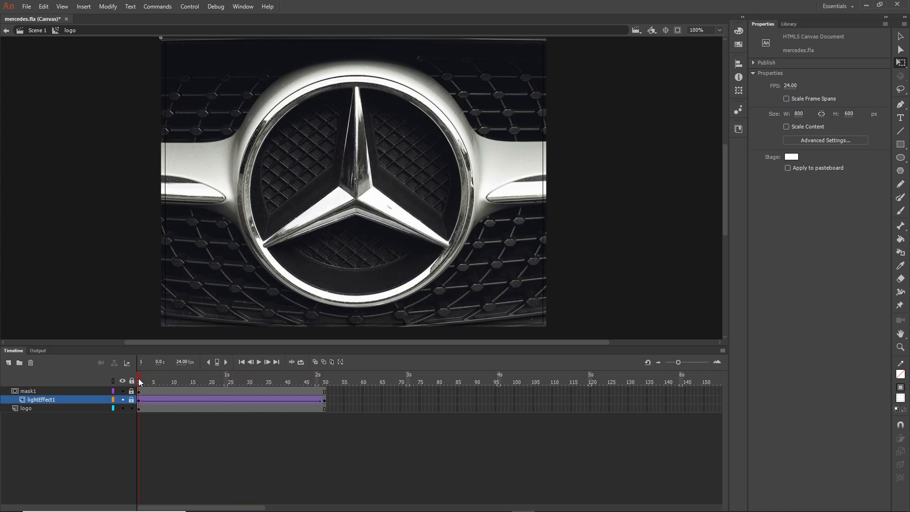
key("ctrl+Return")
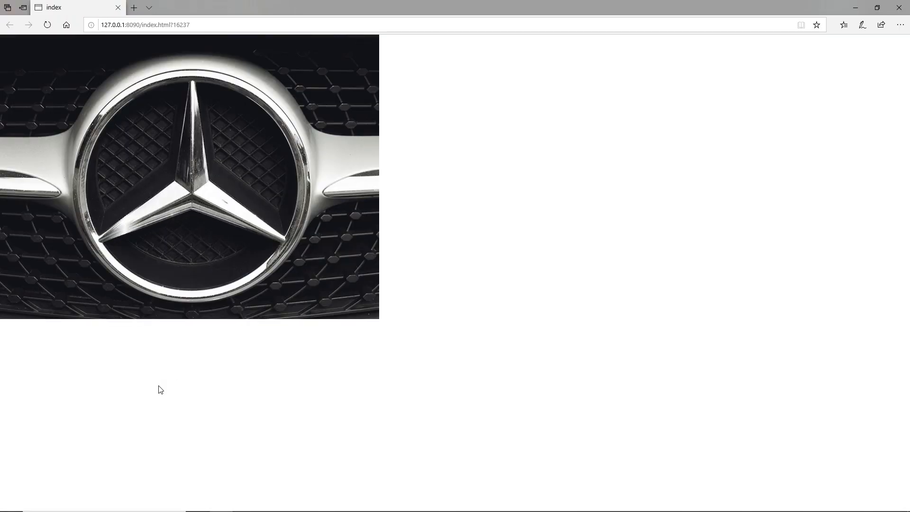
Close the browser preview of the banner.
left_click(899, 8)
left_click(18, 351)
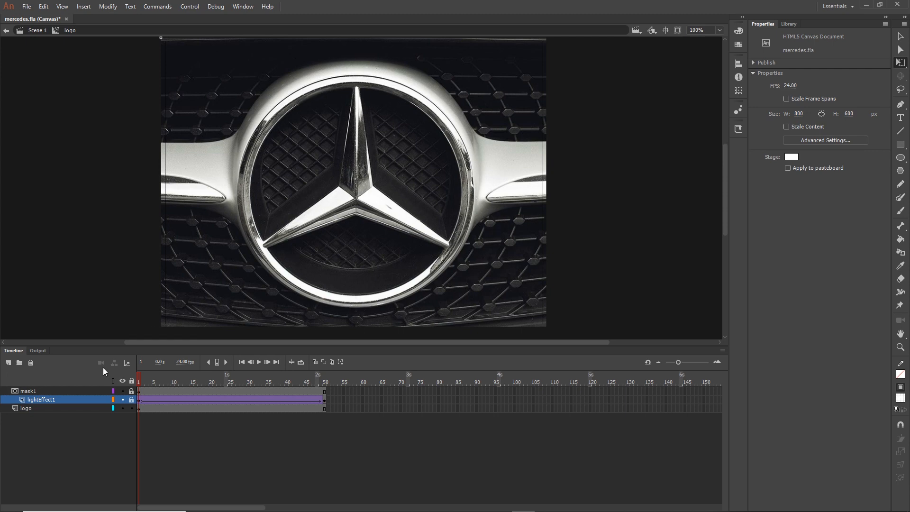
On a new layer above mask1, draw an unfilled green circle about 454 px wide with a 12.20 stroke around the star.
left_click(34, 392)
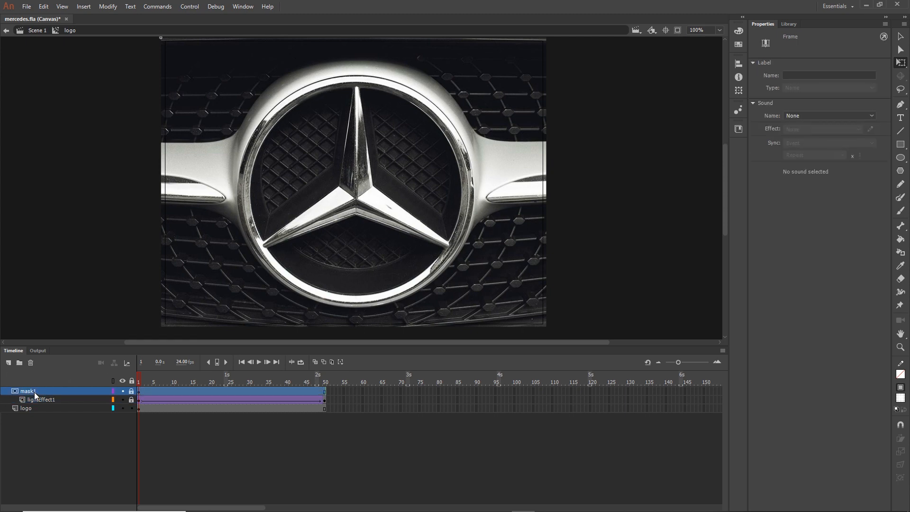
left_click(9, 364)
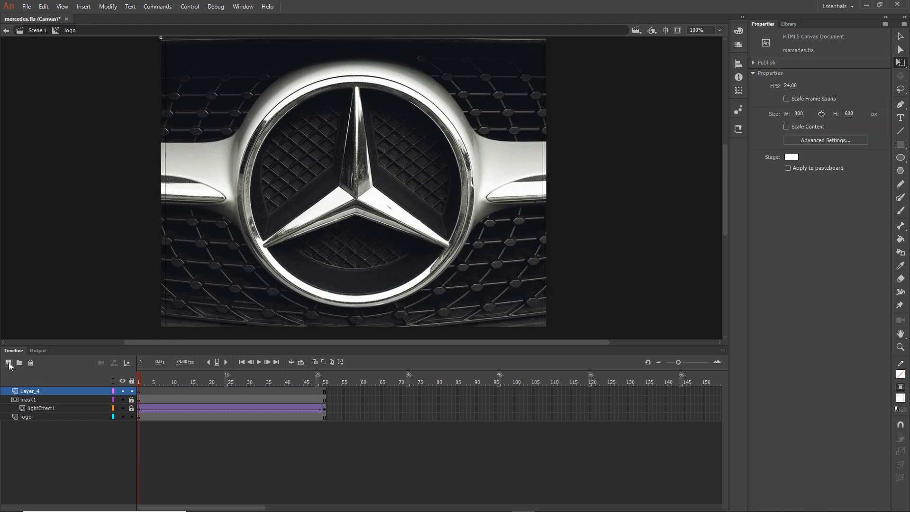
left_click(903, 159)
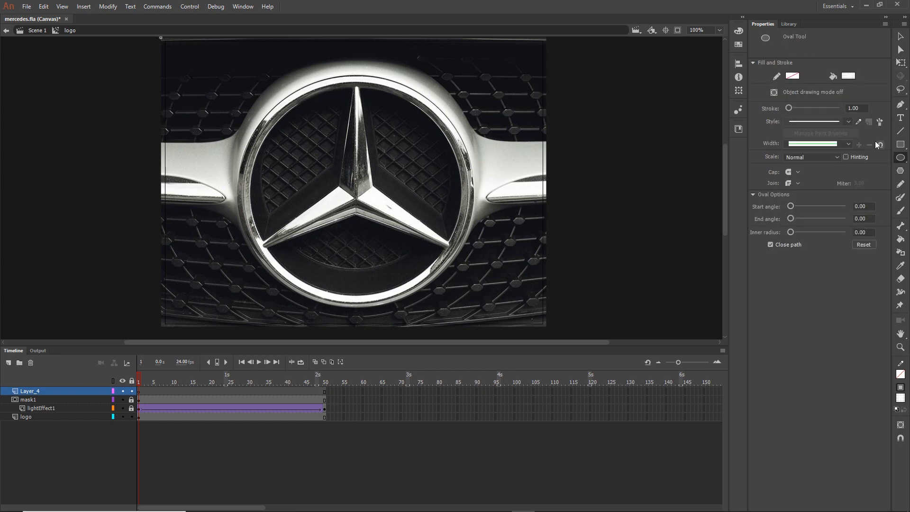
left_click(792, 76)
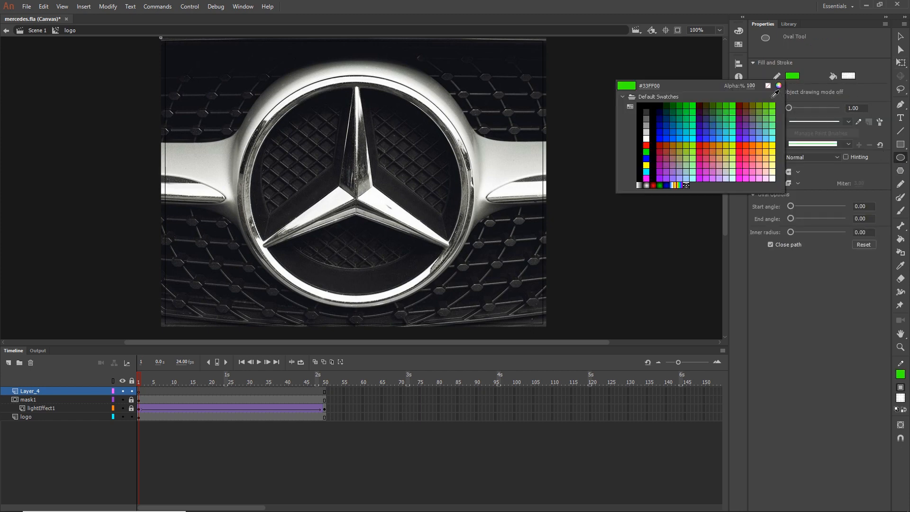
left_click(775, 104)
left_click(848, 77)
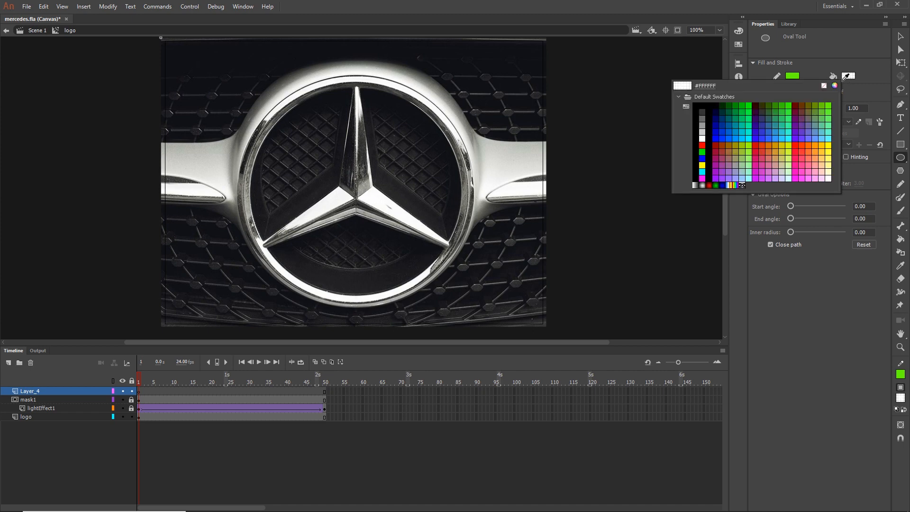
left_click(826, 87)
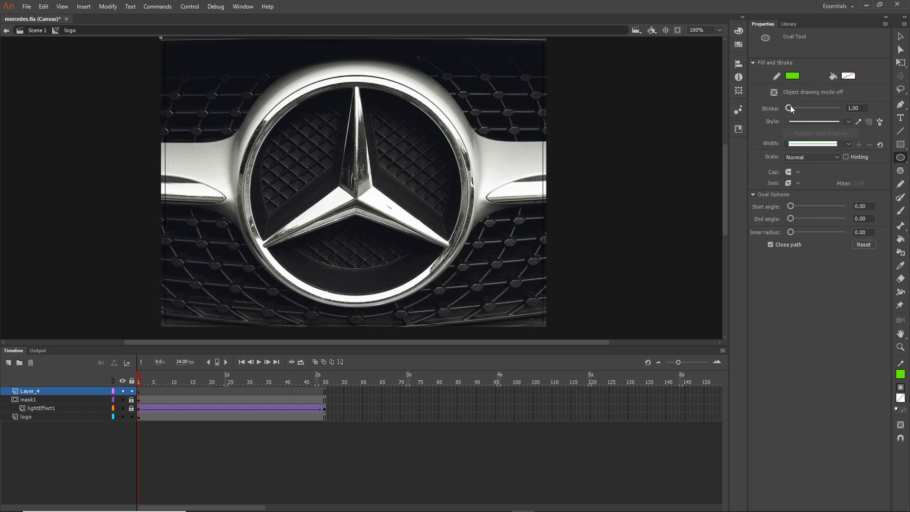
left_click_drag(790, 105, 792, 106)
left_click_drag(356, 199, 450, 305)
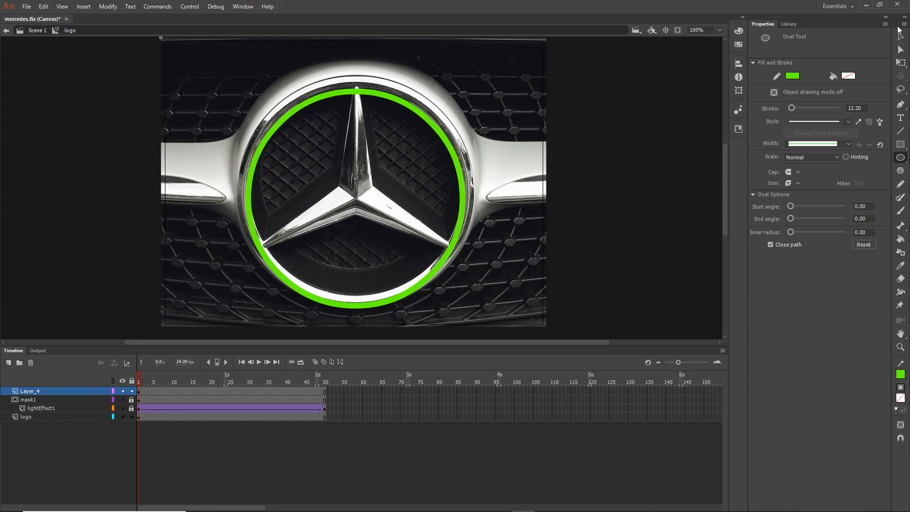
Nudge the green circle up 24 px to line up with the logo's ring and thicken its stroke to 25.25.
key("v")
left_click(384, 102)
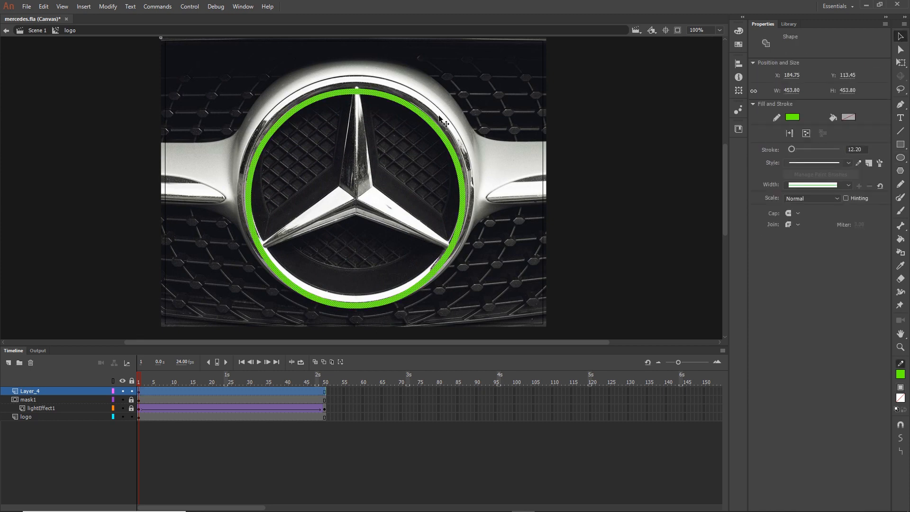
key("shift+Up")
key("shift+Up")
key("shift+Up")
key("Down")
key("Down")
key("Down")
key("Down")
key("Down")
key("Down")
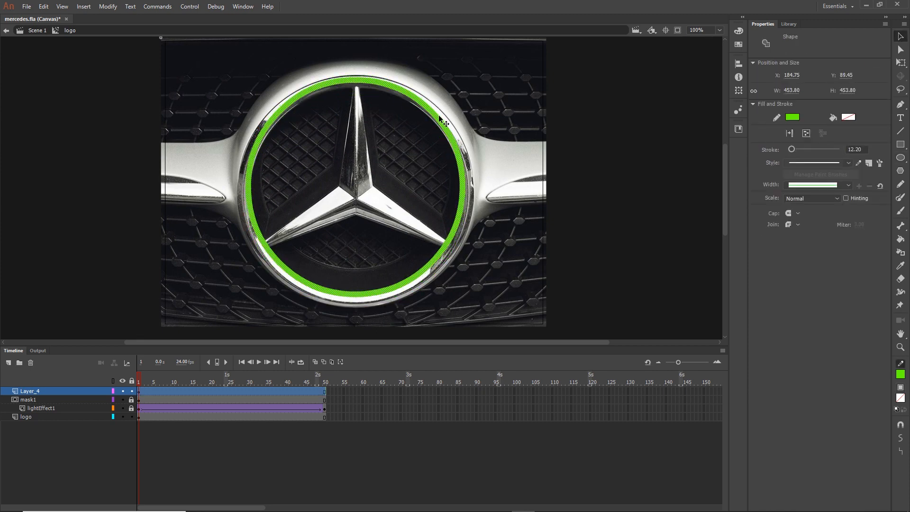
left_click_drag(791, 150, 795, 150)
left_click(607, 450)
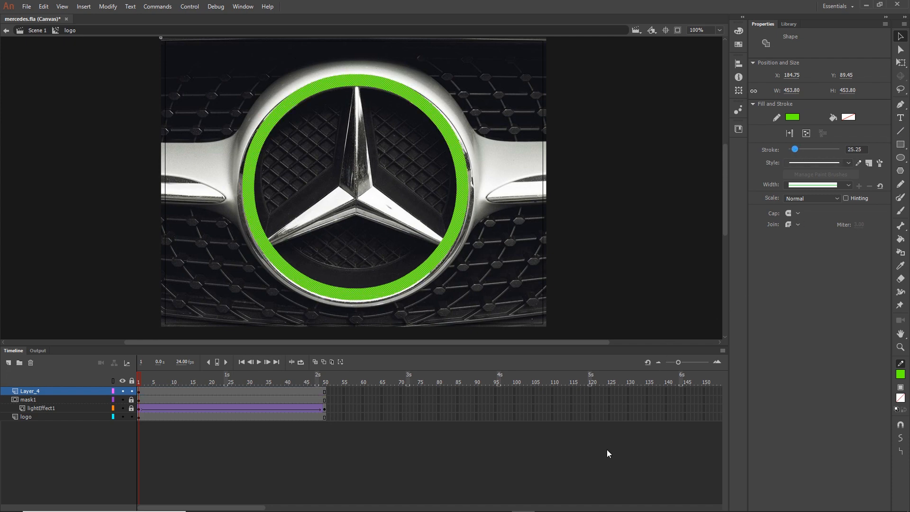
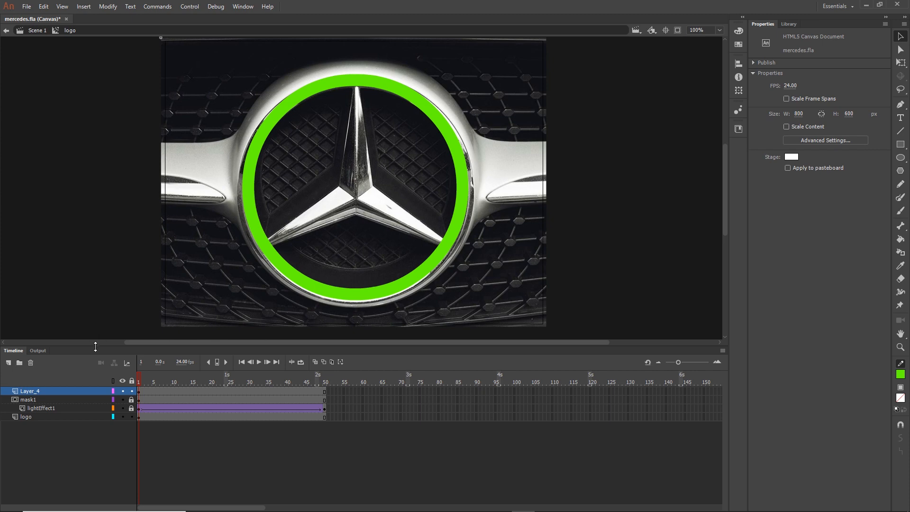
Delete the green circle's layer and add a fresh empty layer above mask1.
left_click(30, 363)
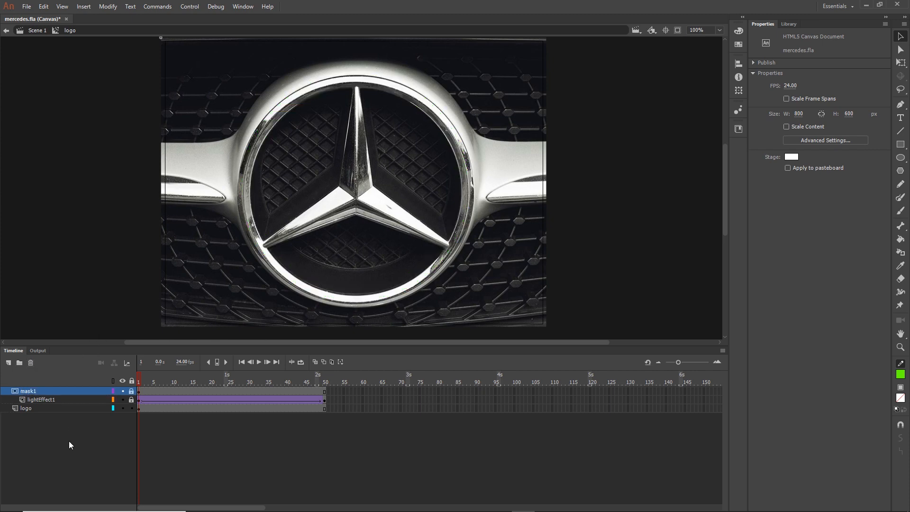
left_click(8, 363)
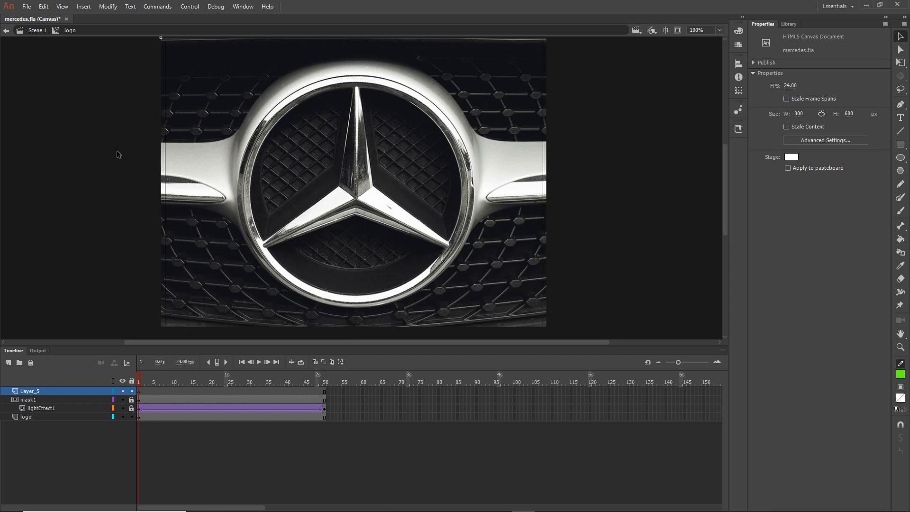
Show the rulers and place a vertical and a horizontal guide crossing at the centre of the star.
left_click(61, 10)
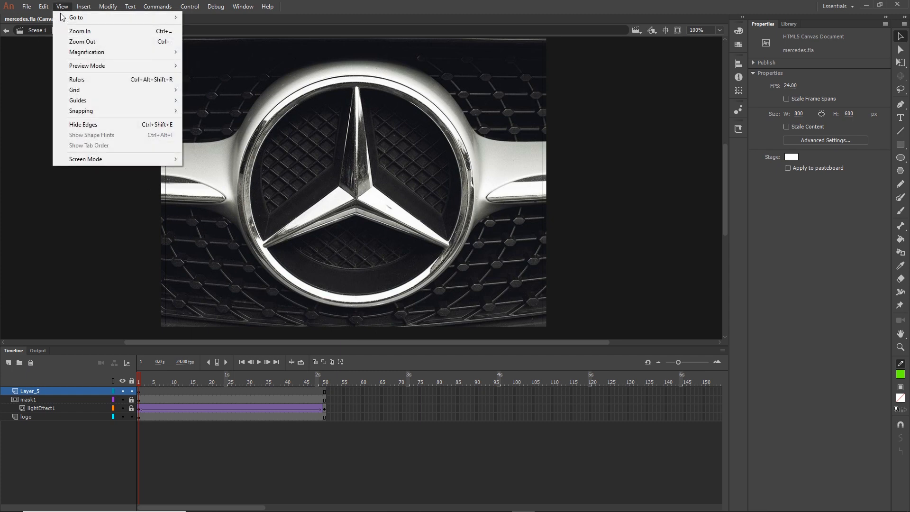
left_click(73, 79)
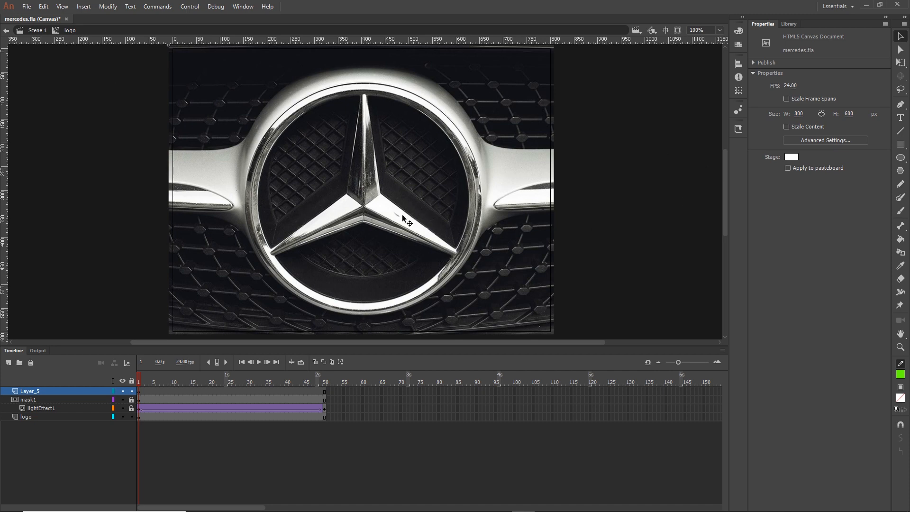
left_click(63, 7)
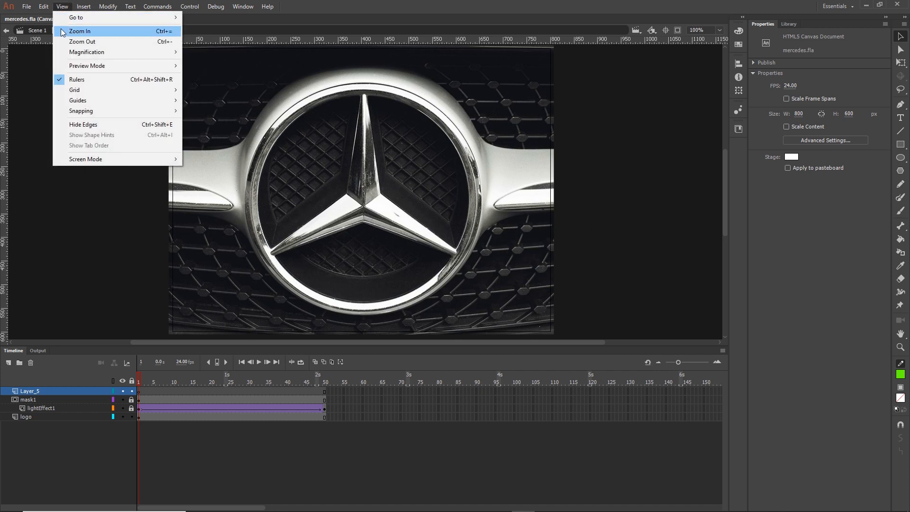
left_click(82, 80)
left_click(62, 7)
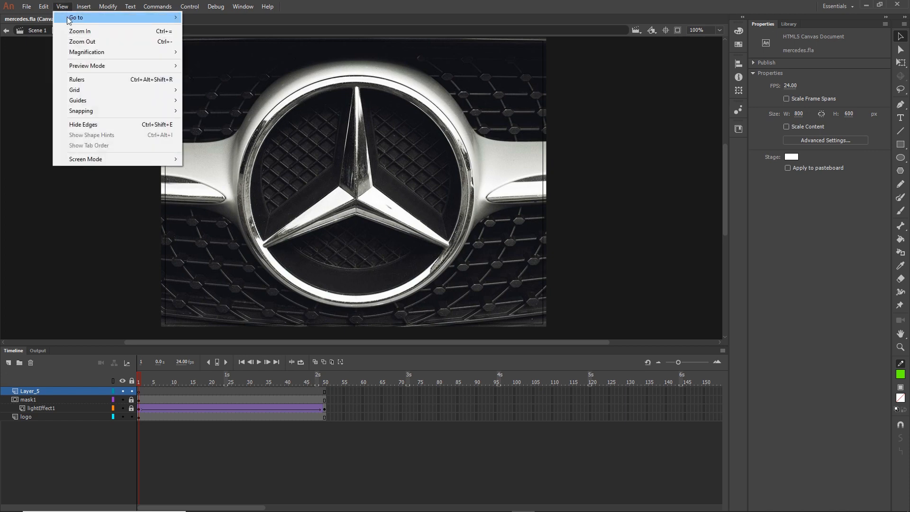
left_click(87, 79)
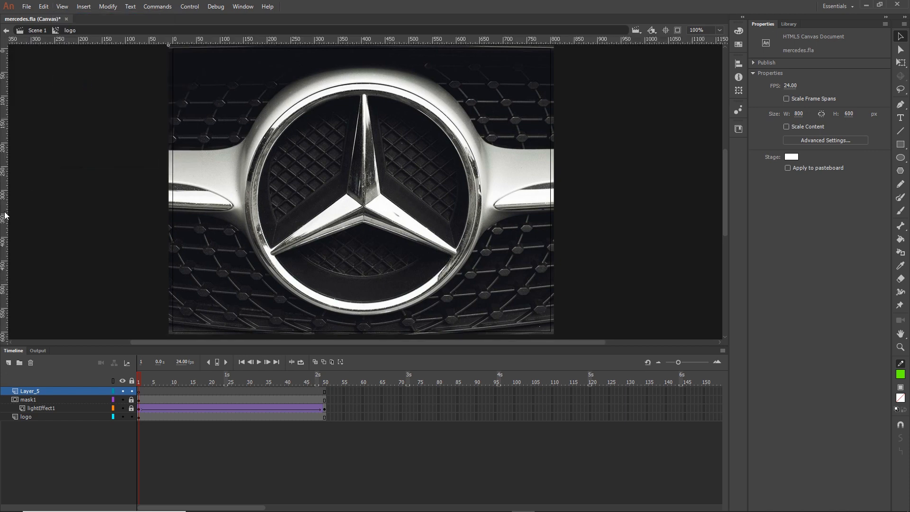
left_click_drag(158, 220, 365, 212)
left_click_drag(345, 42, 368, 207)
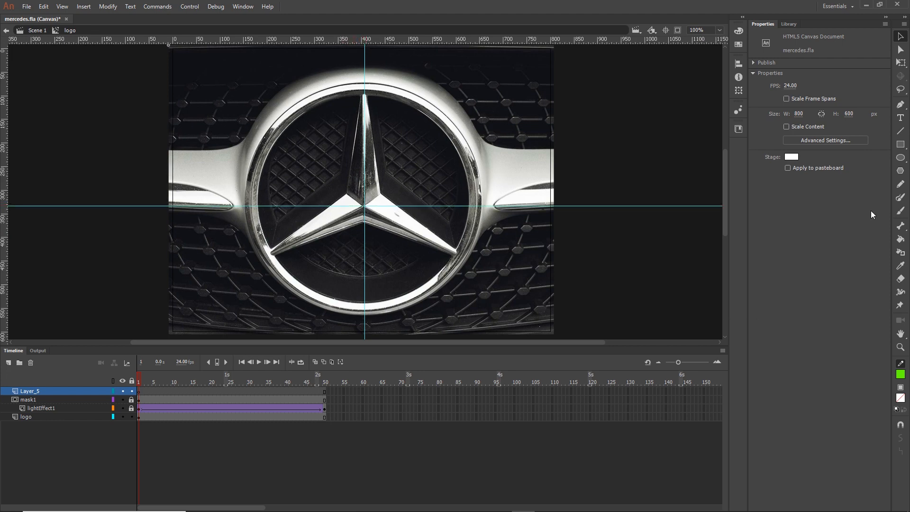
Draw a red #FF0000 circle without a stroke from the guide intersection, covering the logo out to its chrome ring.
left_click(900, 157)
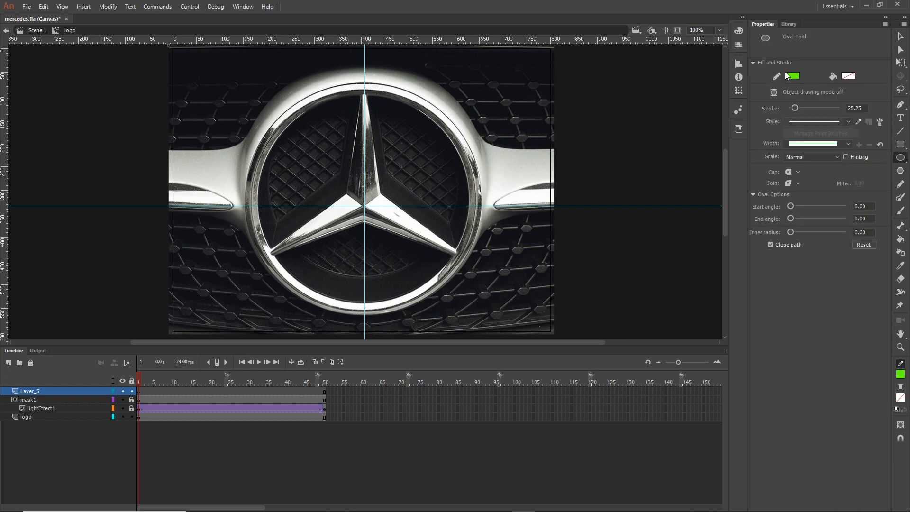
left_click(790, 76)
left_click(770, 86)
left_click(848, 76)
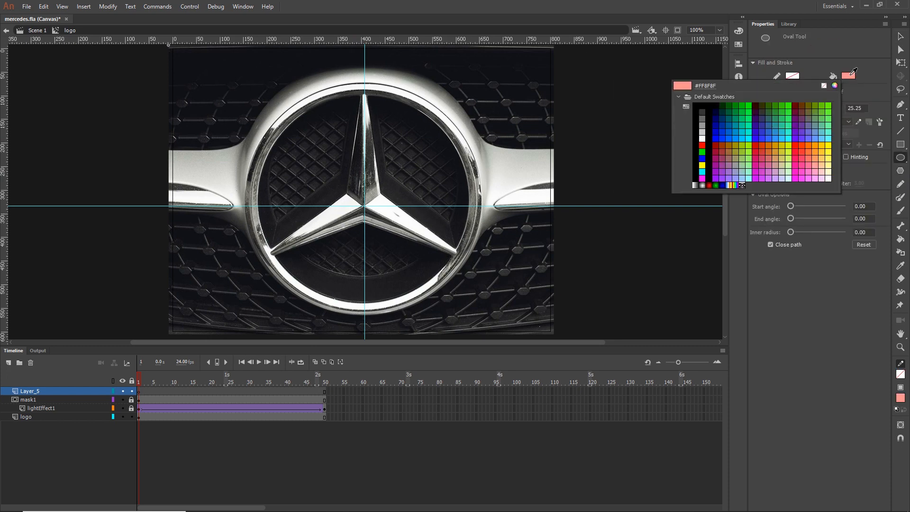
left_click(702, 146)
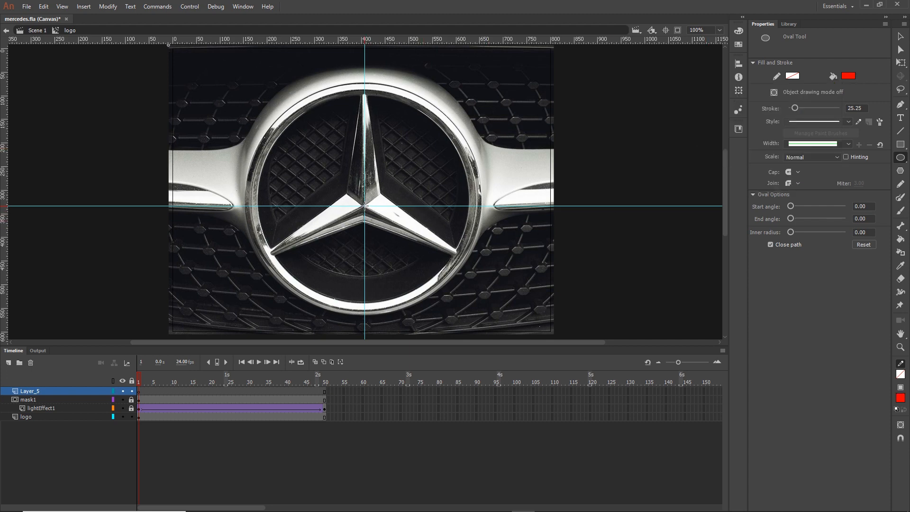
mouse_move(364, 206)
left_mouse_down()
mouse_move(398, 233)
mouse_move(461, 317)
left_mouse_up()
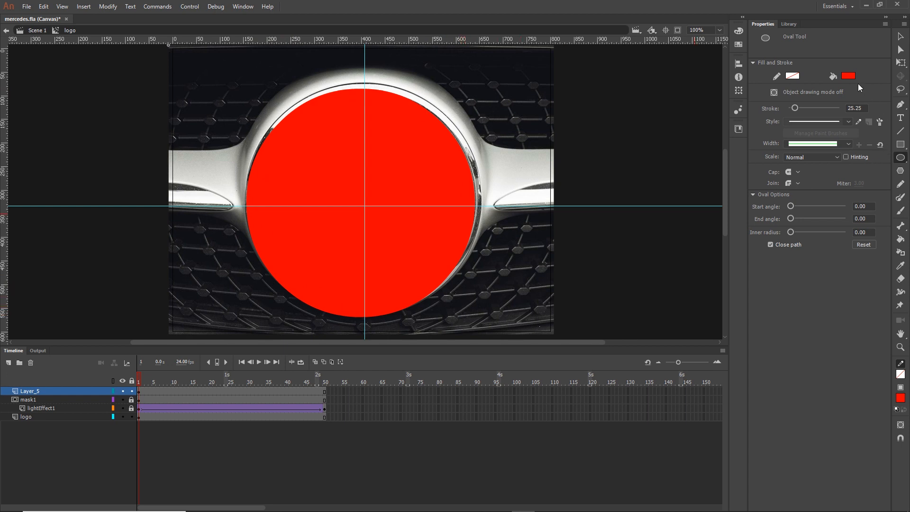
Draw a smaller green circle about 420 px wide inside the red one, starting from the guide intersection.
left_click(849, 76)
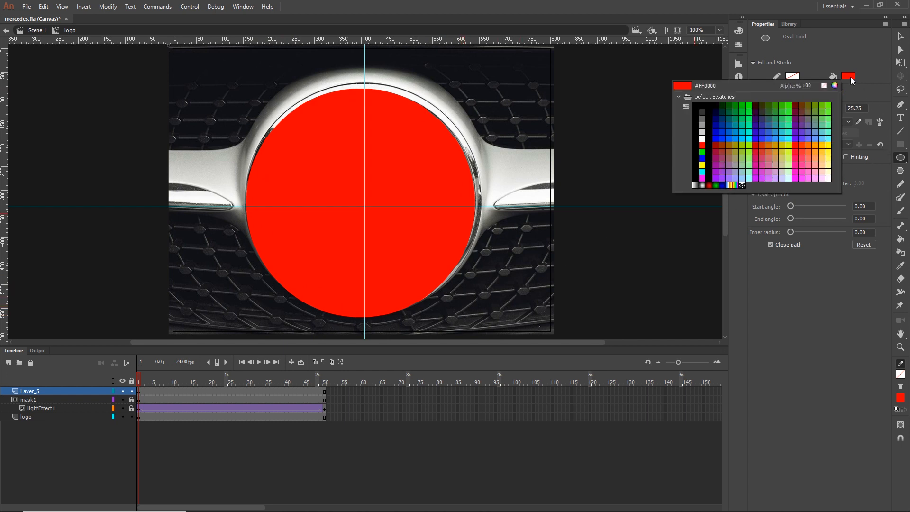
left_click(830, 106)
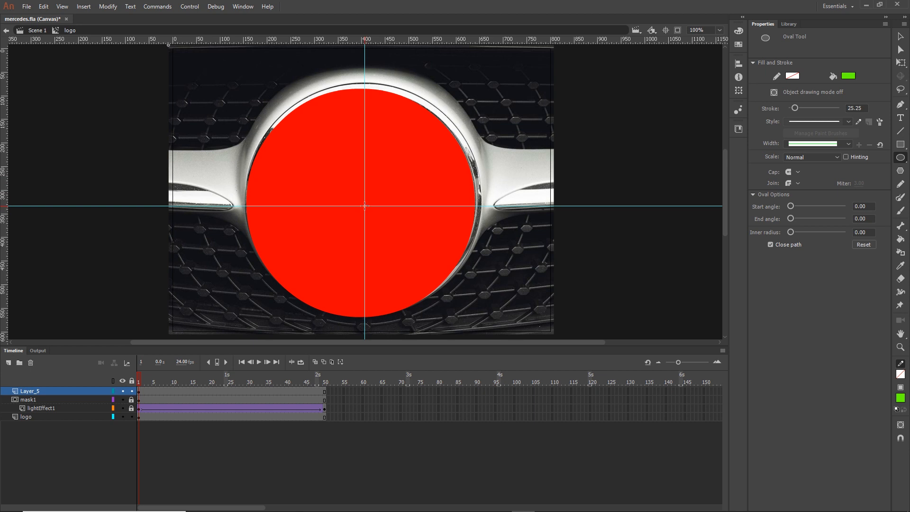
left_click_drag(365, 206, 461, 293)
Pull the green circle out of the red one and delete it, leaving a red ring.
key("v")
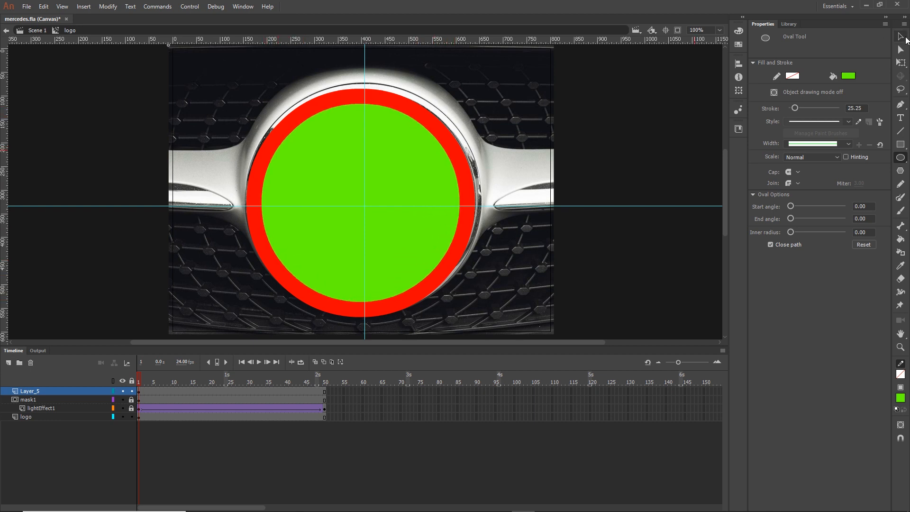
left_click(398, 188)
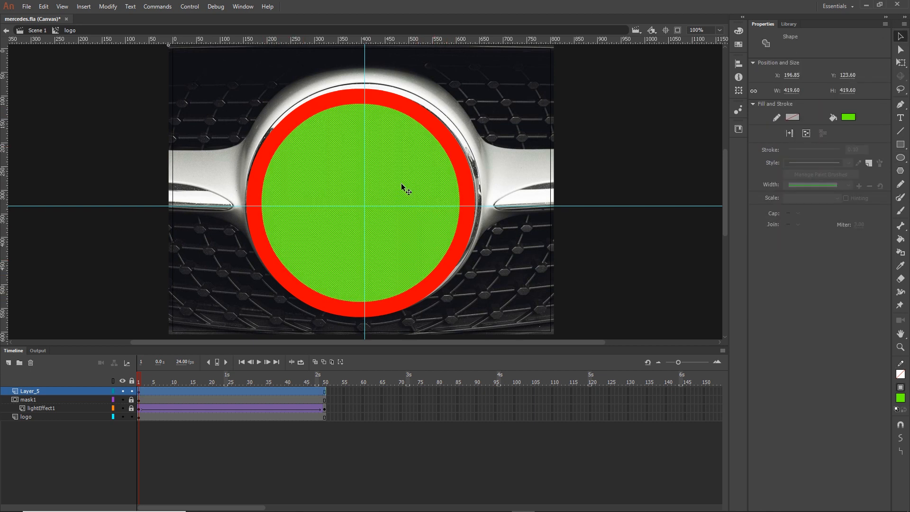
left_click_drag(401, 183, 149, 197)
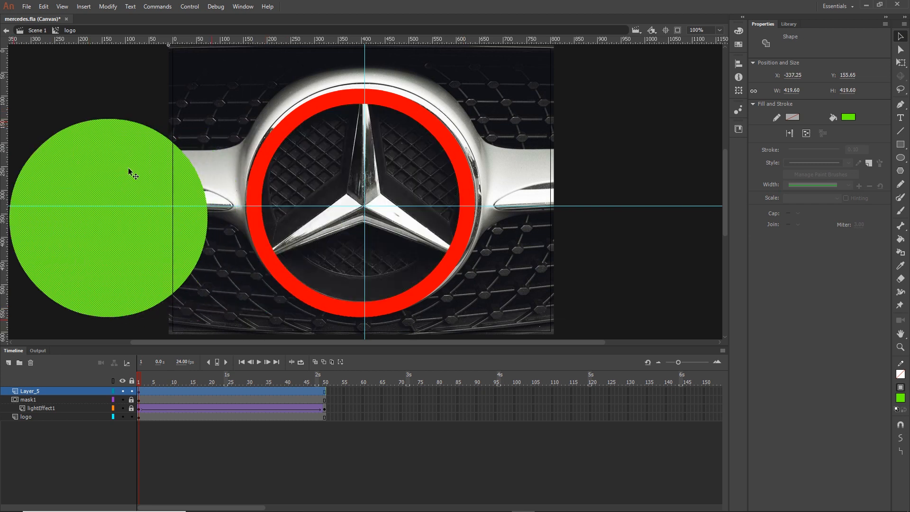
key("Delete")
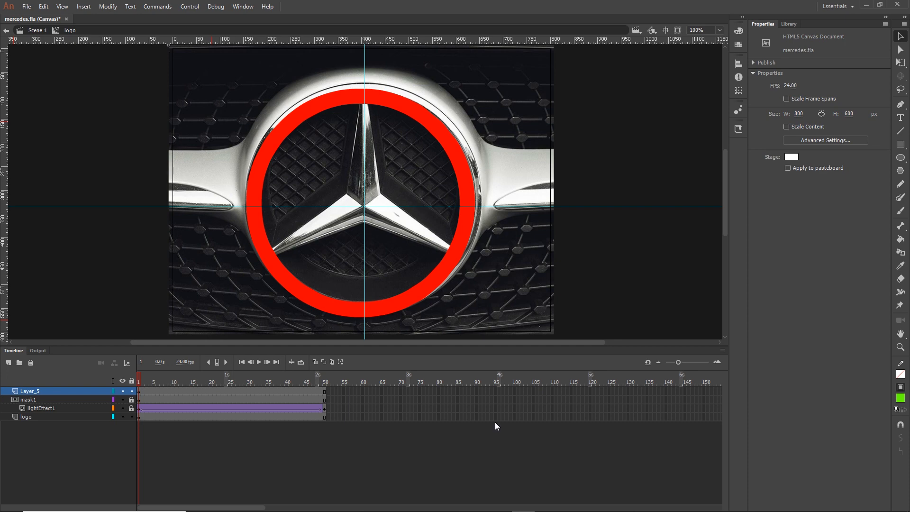
Rename the red ring's layer as mask2.
double_click(30, 392)
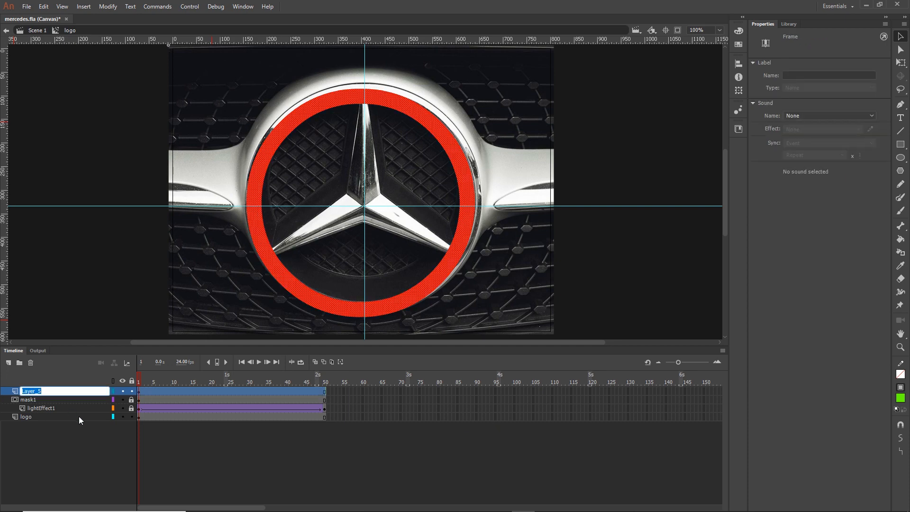
type("mask2")
left_click(88, 438)
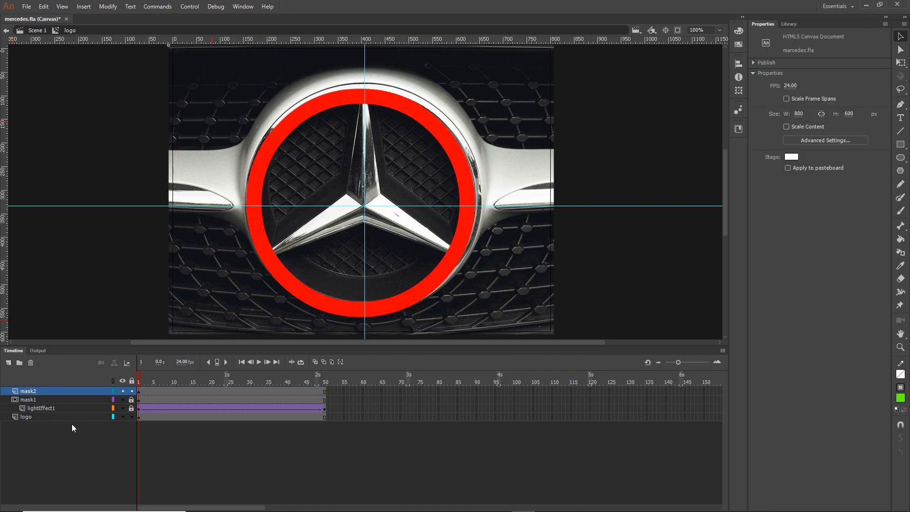
Duplicate the lightEffect1 layer and move the copy out of mask1 to directly below mask2.
right_click(47, 409)
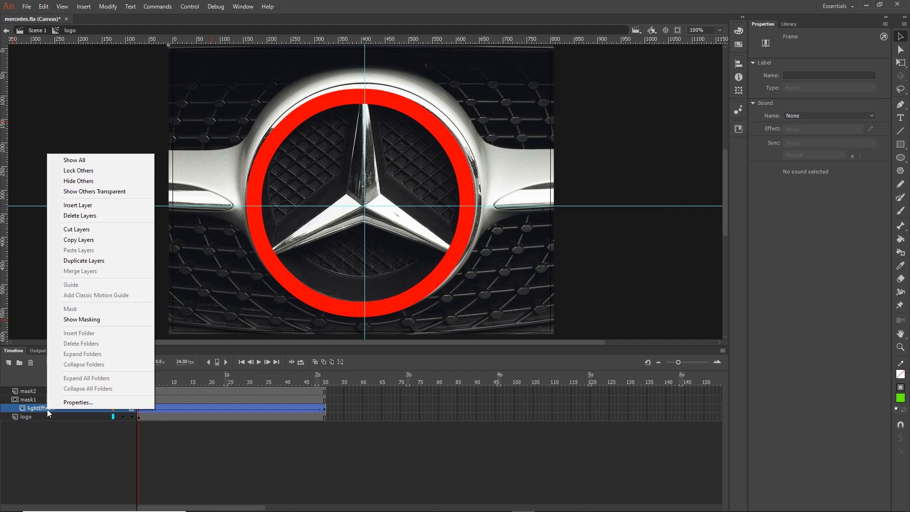
left_click(98, 261)
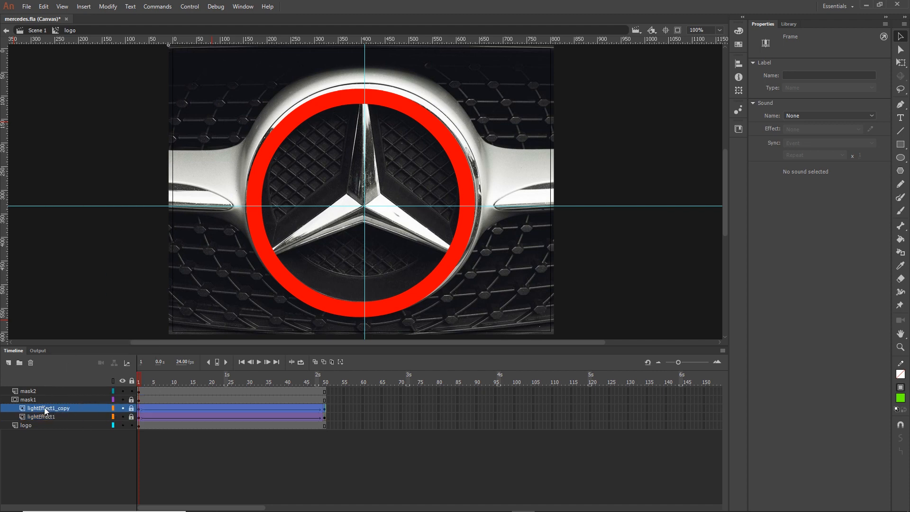
left_click_drag(46, 411, 35, 395)
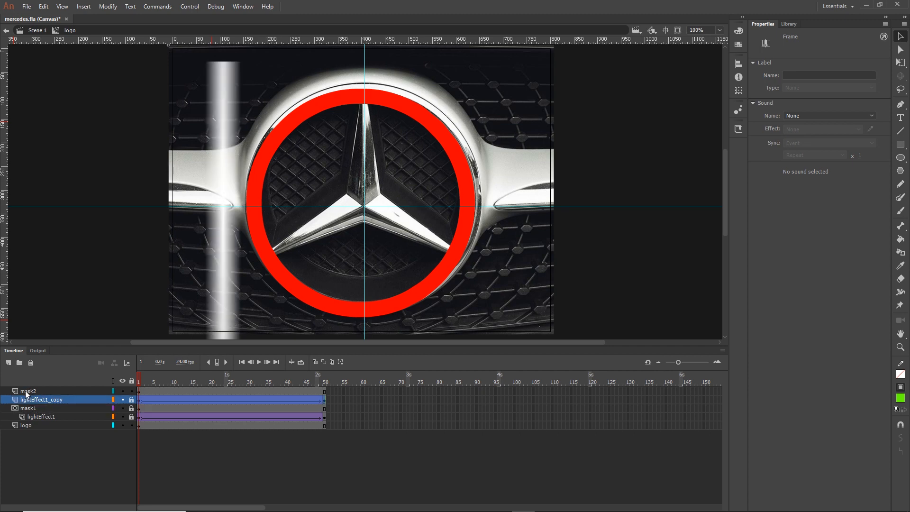
Turn the mask2 layer into a mask for the lightEffect1_copy layer and scrub the sweep through the ring.
left_click(25, 390)
right_click(25, 391)
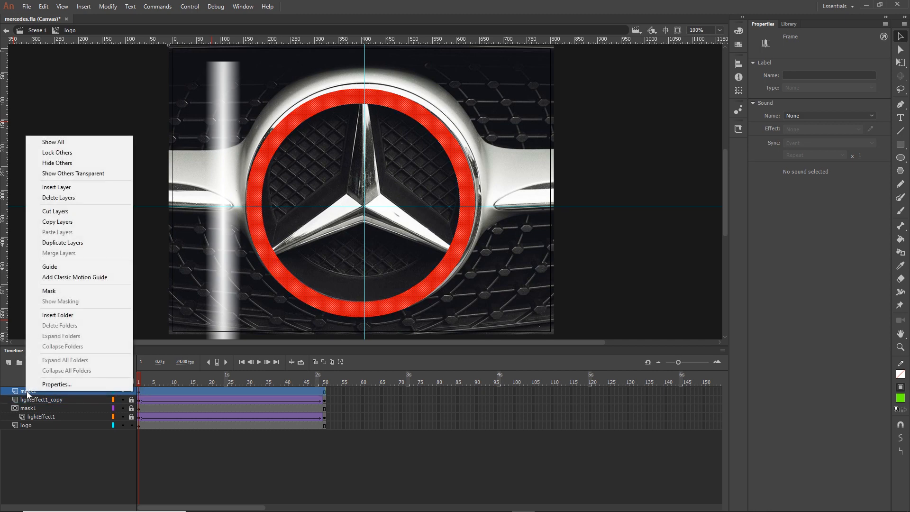
left_click(55, 290)
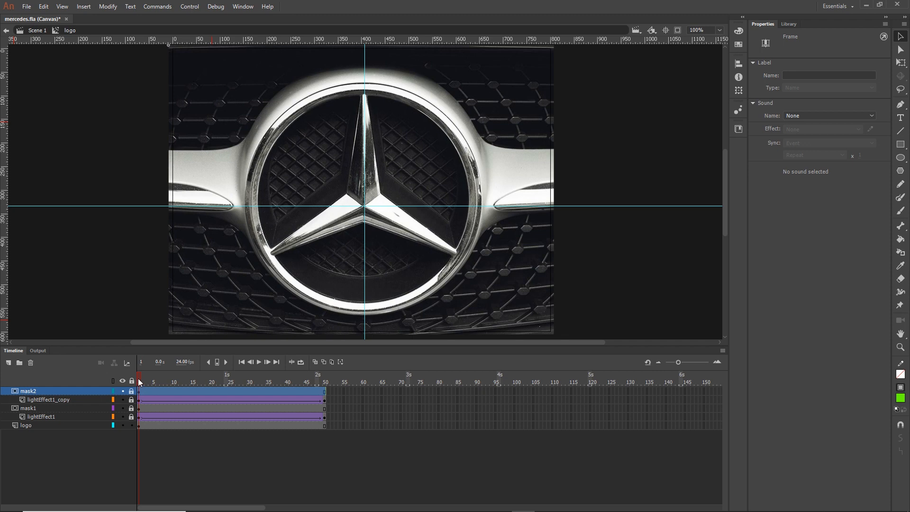
left_click_drag(138, 378, 310, 385)
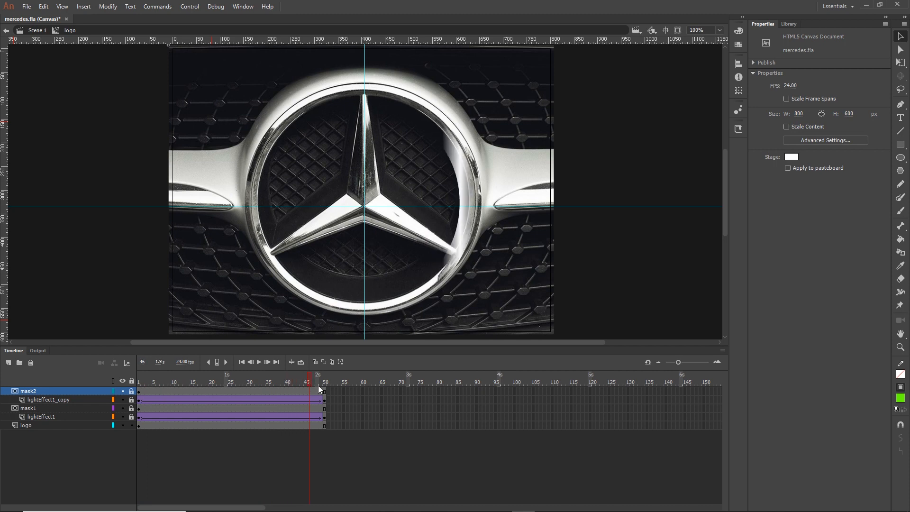
Test the movie in the browser to check both masked light sweeps, and return to the timeline.
key("ctrl+Return")
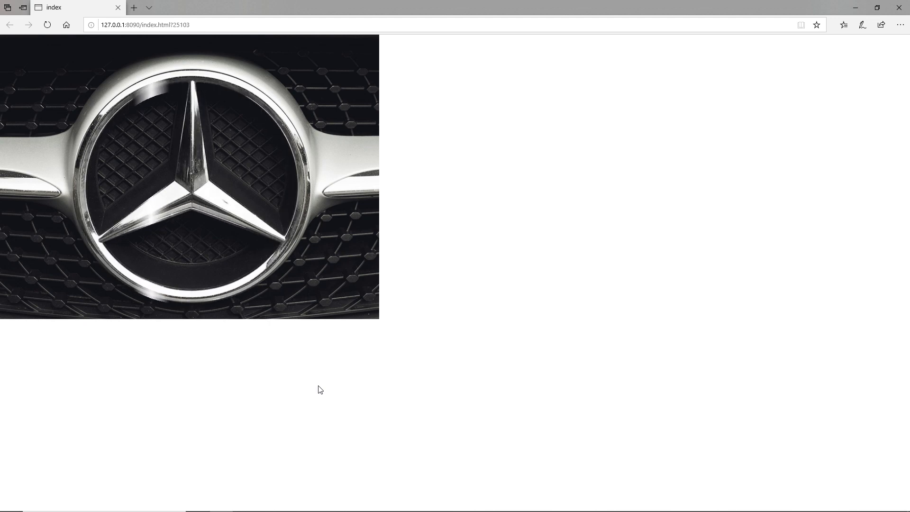
left_click(899, 8)
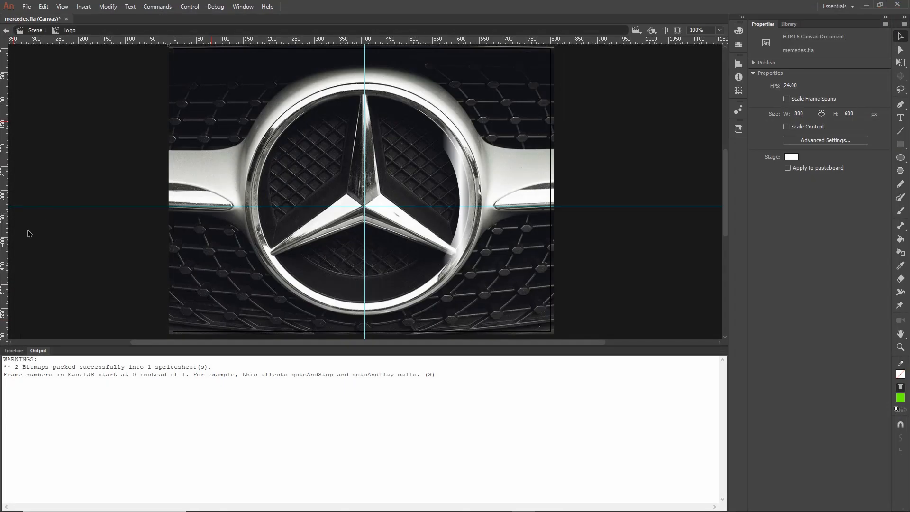
left_click(13, 351)
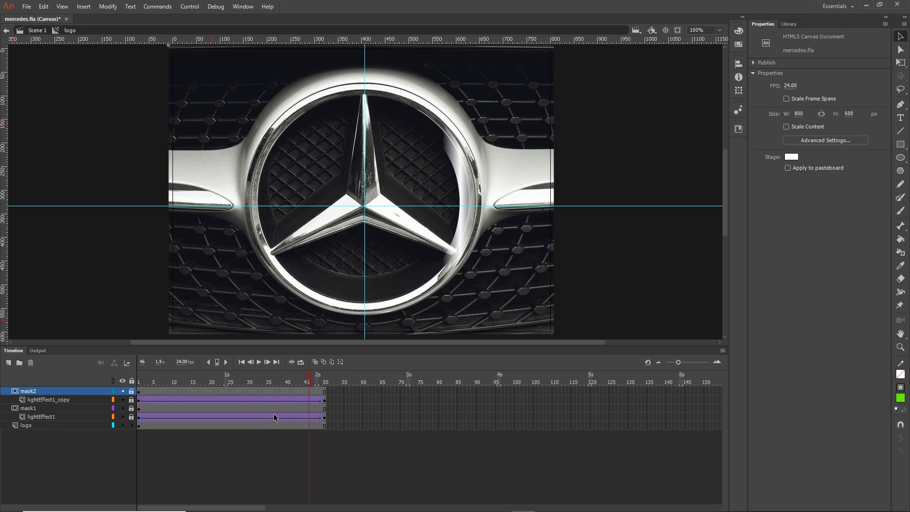
Unlock mask2 and lightEffect1_copy and shift their frames 30 frames later, spanning frames 31 to 80.
left_click(131, 400)
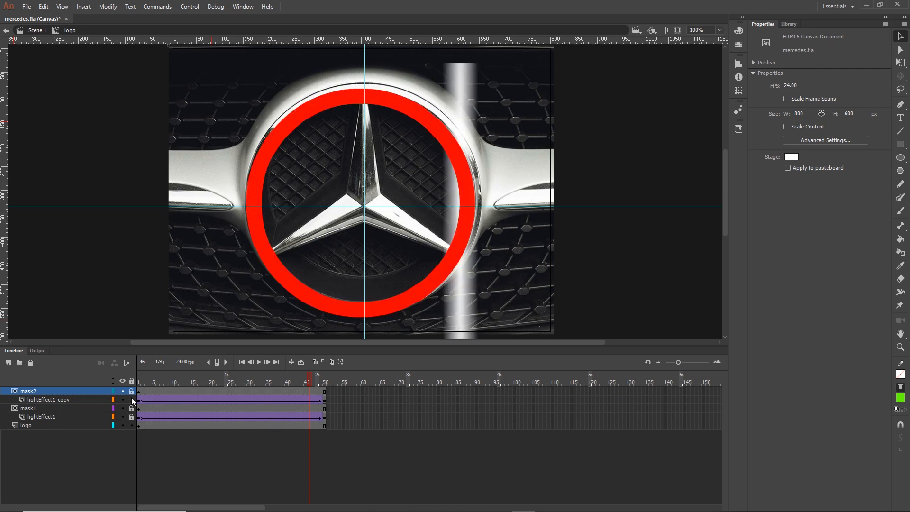
left_click(132, 392)
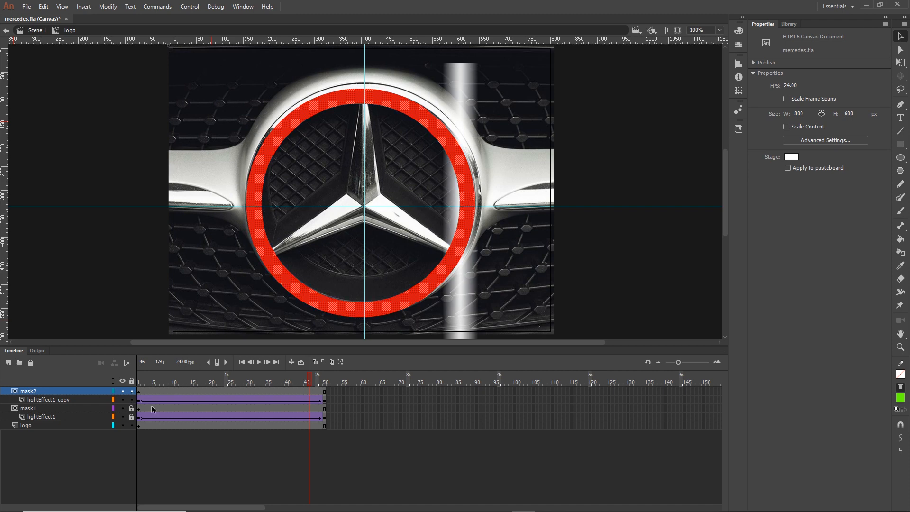
left_click(324, 401)
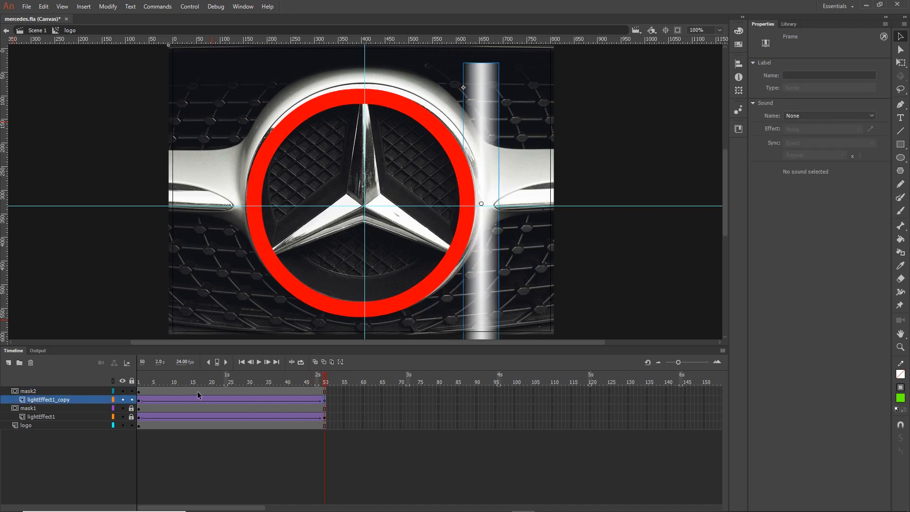
left_click(141, 398)
left_click_drag(143, 398, 378, 381)
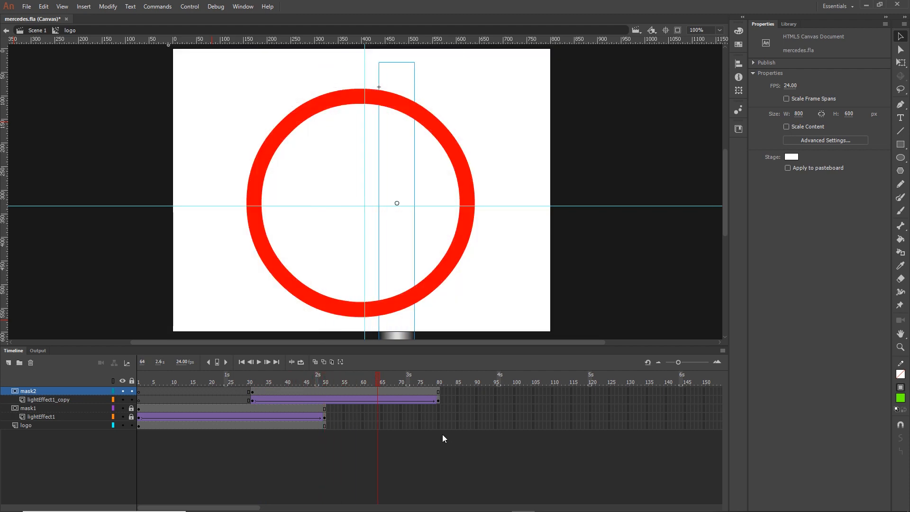
Extend the mask1, lightEffect1 and logo layers to frame 80, and relock mask2 and lightEffect1_copy.
left_click_drag(437, 425, 317, 382)
key("F5")
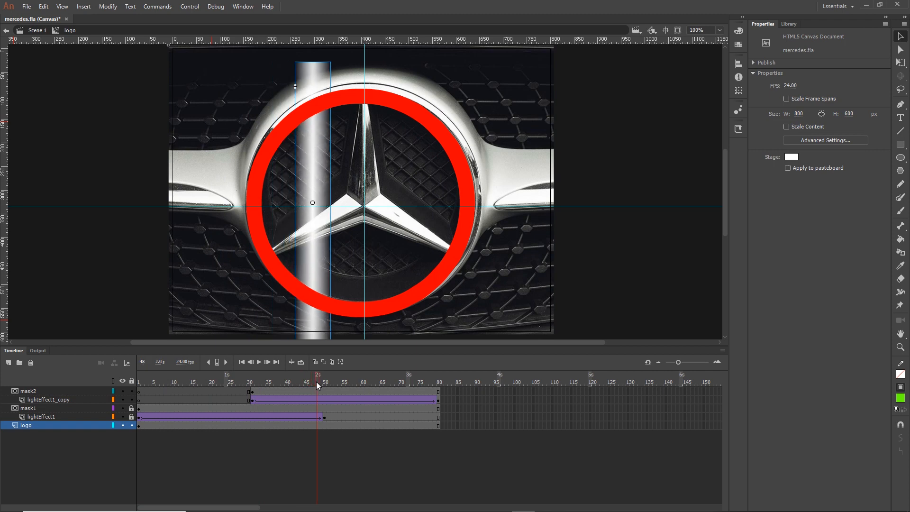
left_click_drag(132, 390, 133, 397)
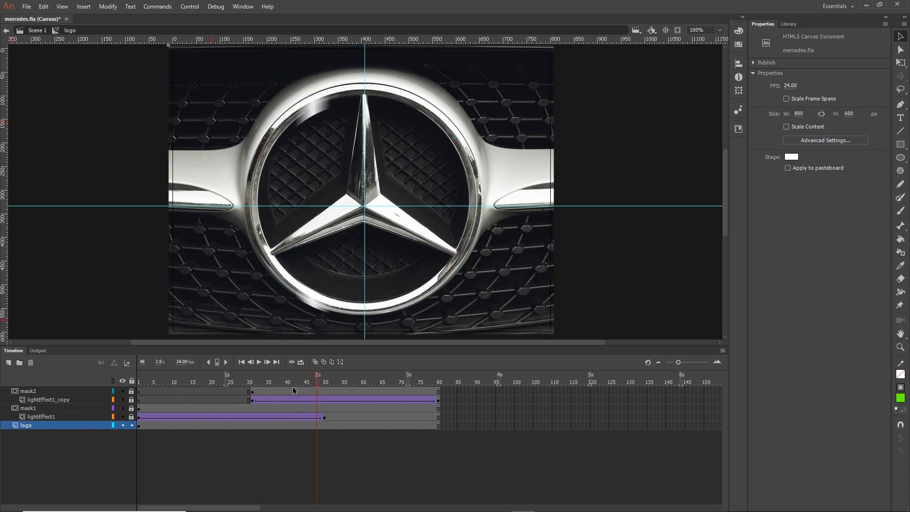
left_click_drag(318, 382, 138, 382)
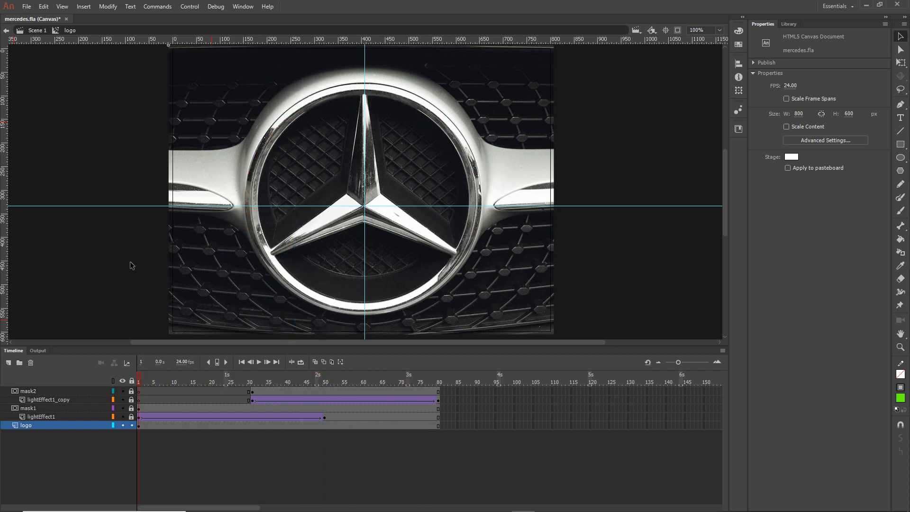
Return to Scene 1 and test the movie in the browser to check the staggered light sweeps.
left_click(38, 30)
key("ctrl+Return")
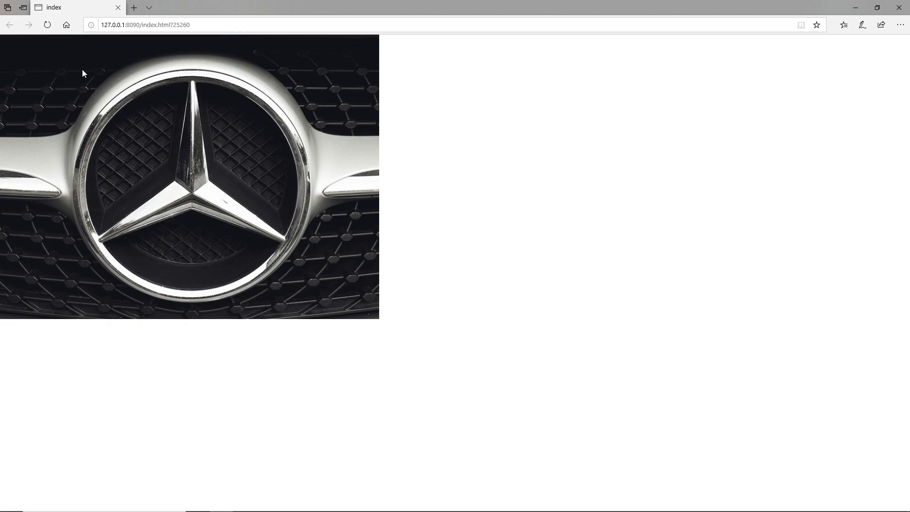
left_click(899, 8)
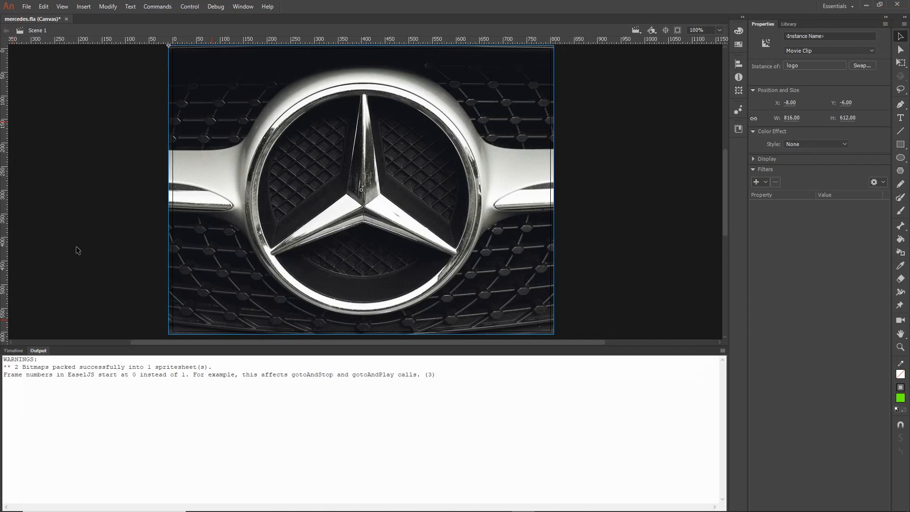
left_click(13, 352)
left_click(109, 311)
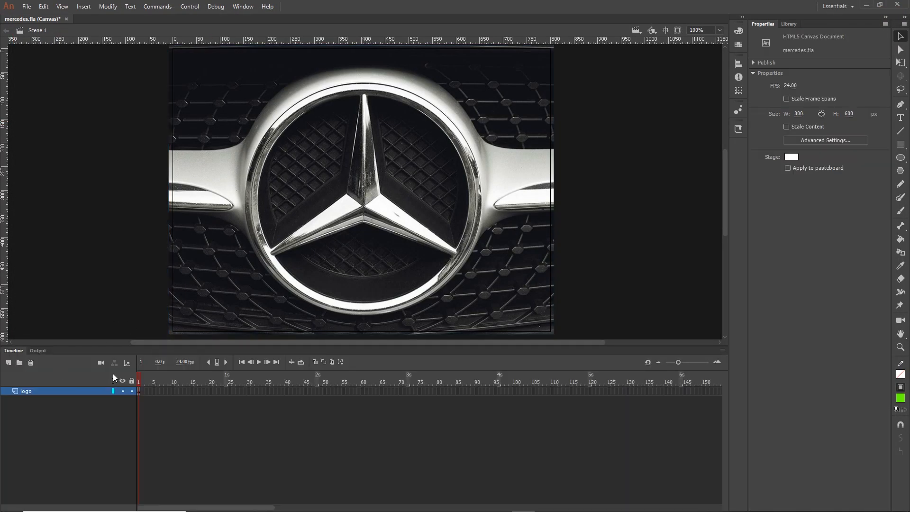
Examine the logo symbol's timeline through to its last frame and return to Scene 1.
double_click(374, 194)
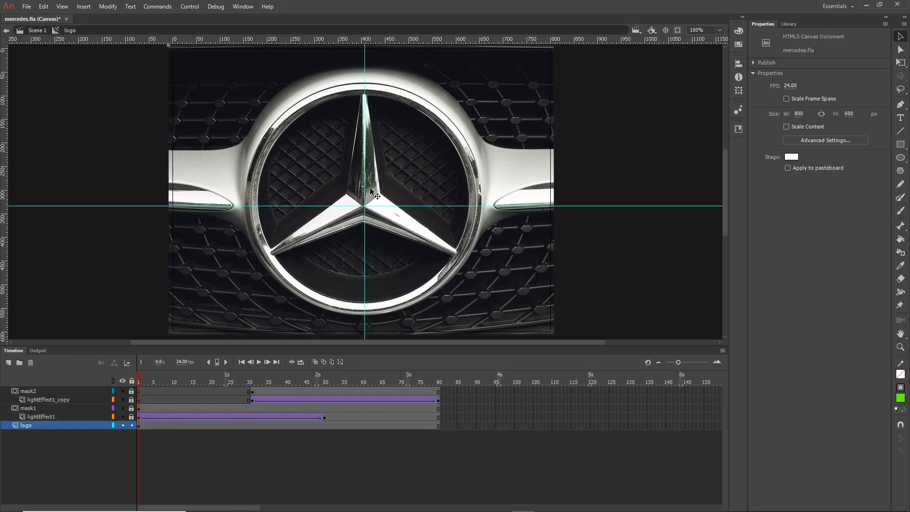
left_click(37, 30)
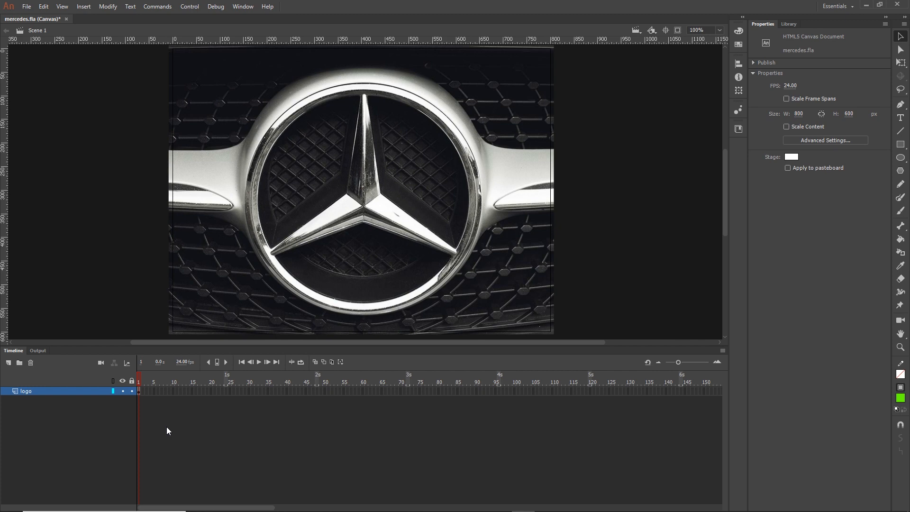
double_click(362, 176)
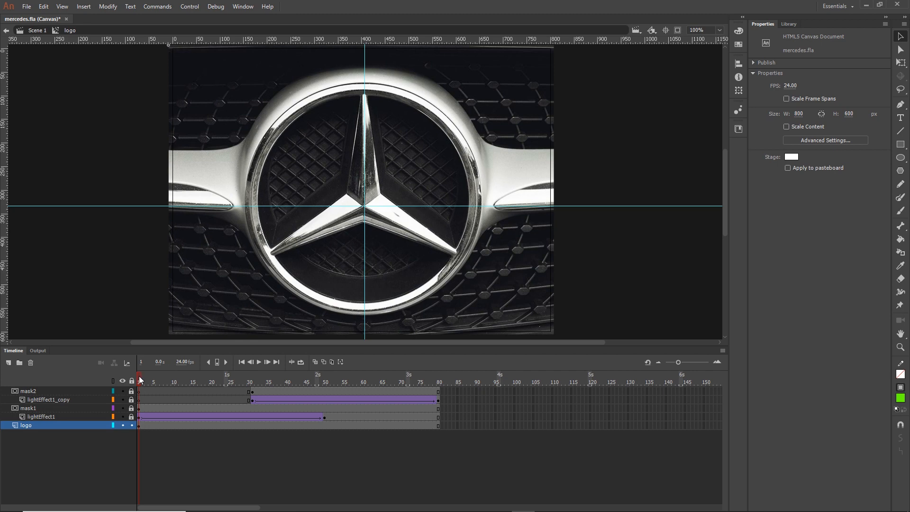
left_click_drag(157, 377, 440, 378)
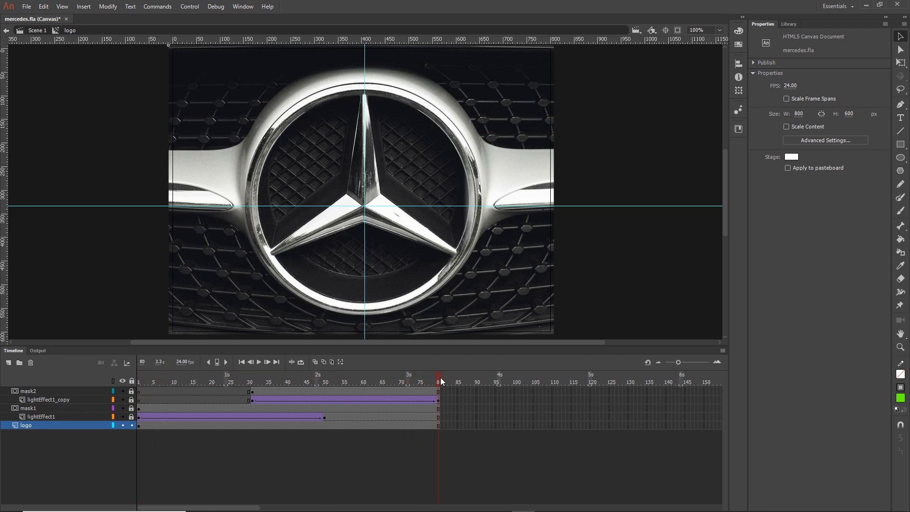
left_click(41, 31)
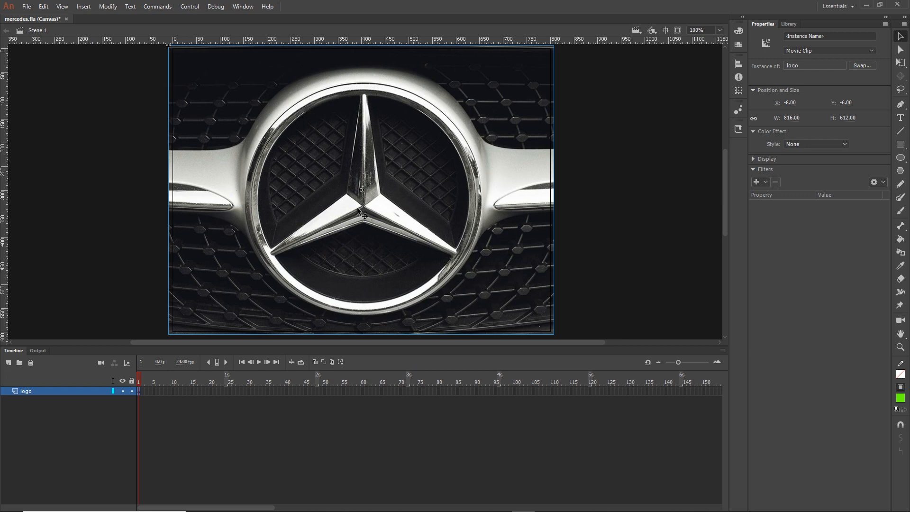
Insert a keyframe at frame 80 of Scene 1's logo layer and scrub through the extended frames.
left_click(440, 390)
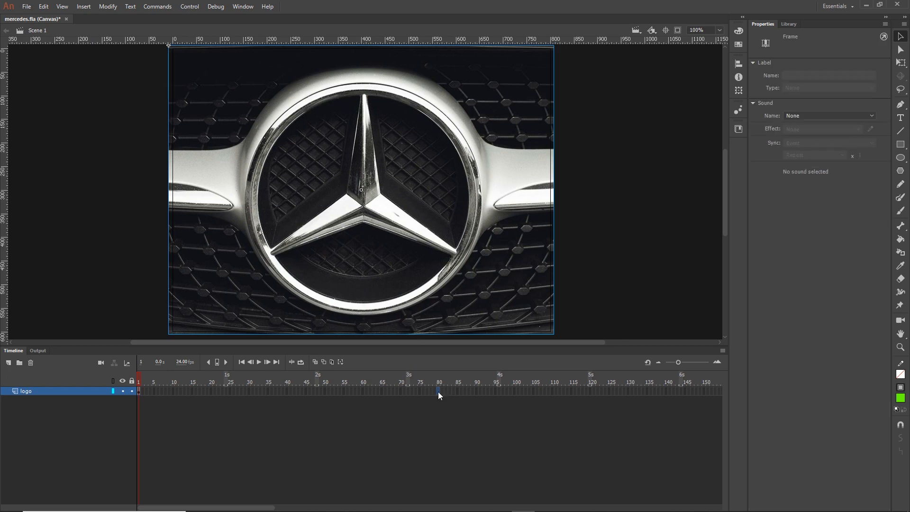
key("F5")
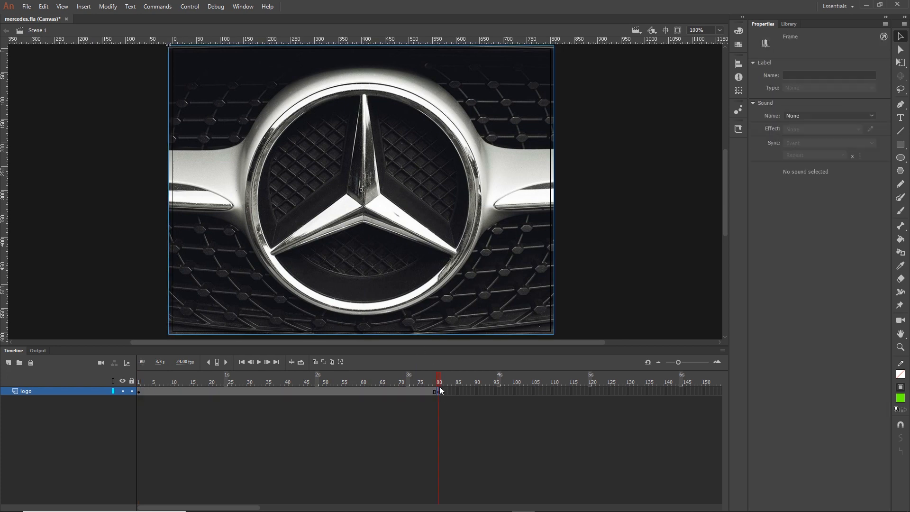
left_click_drag(440, 379, 252, 382)
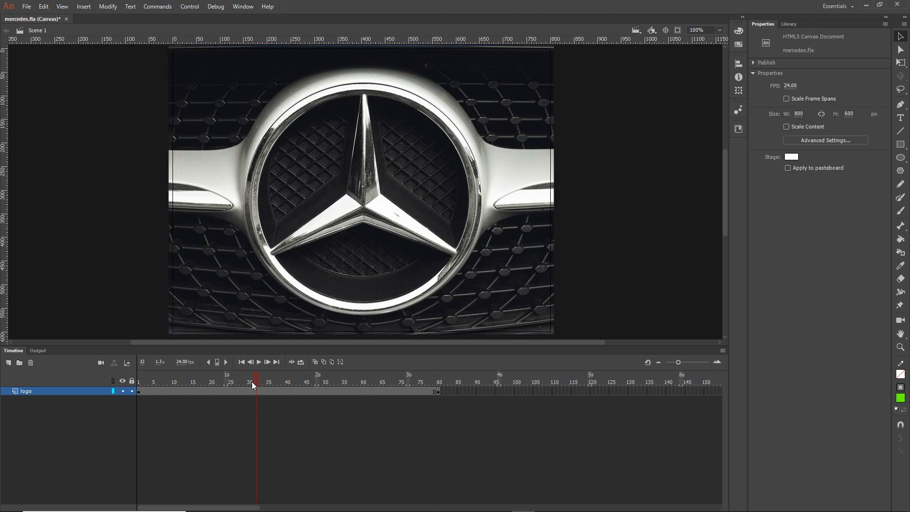
left_click_drag(140, 382, 434, 382)
left_click(436, 391)
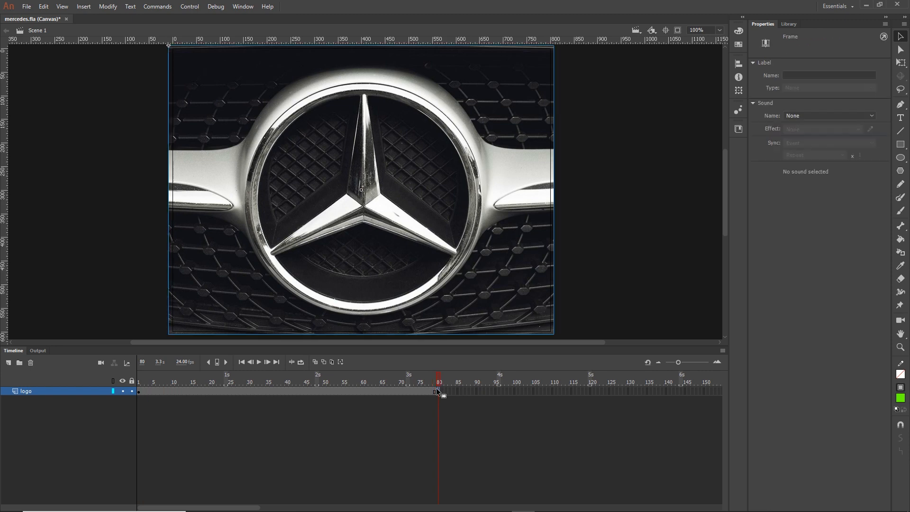
Add a logo keyframe at frame 120 and move the logo straight up off the stage to about Y -640.
left_click(590, 392)
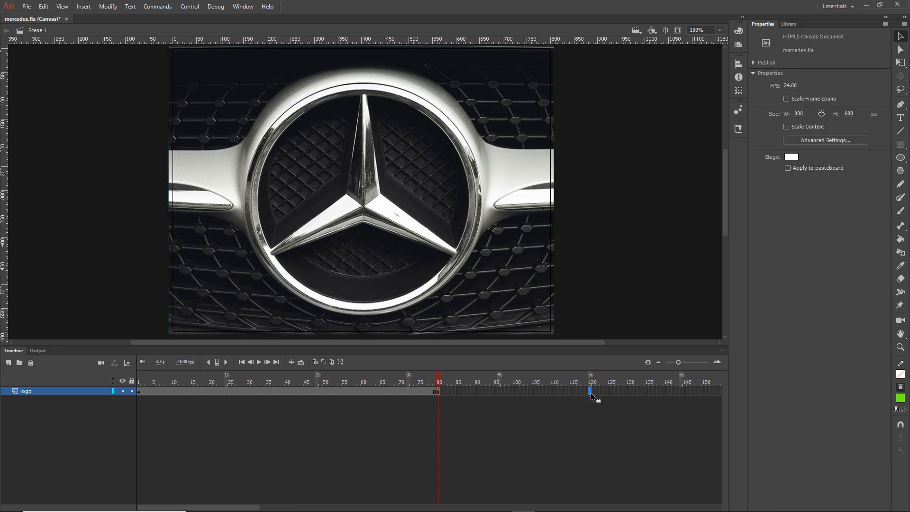
key("F6")
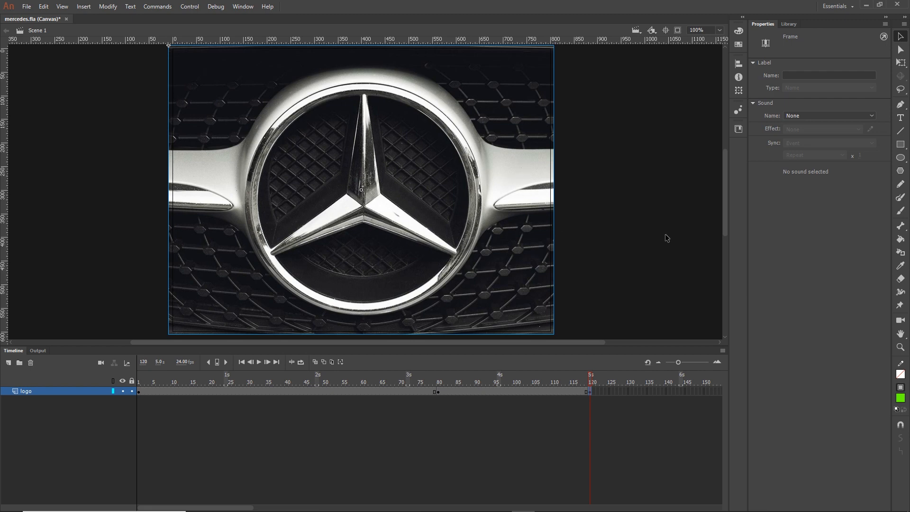
scroll(406, 211, "down", 5)
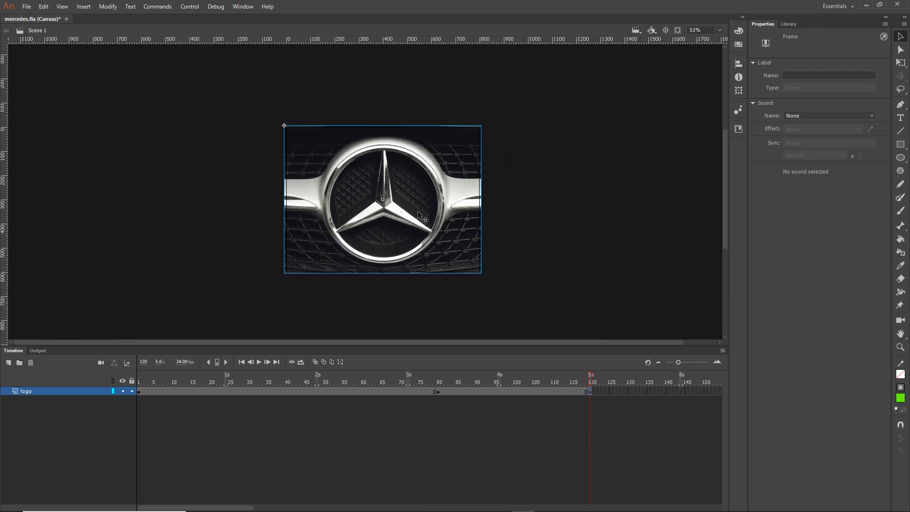
left_click_drag(416, 212, 422, 58)
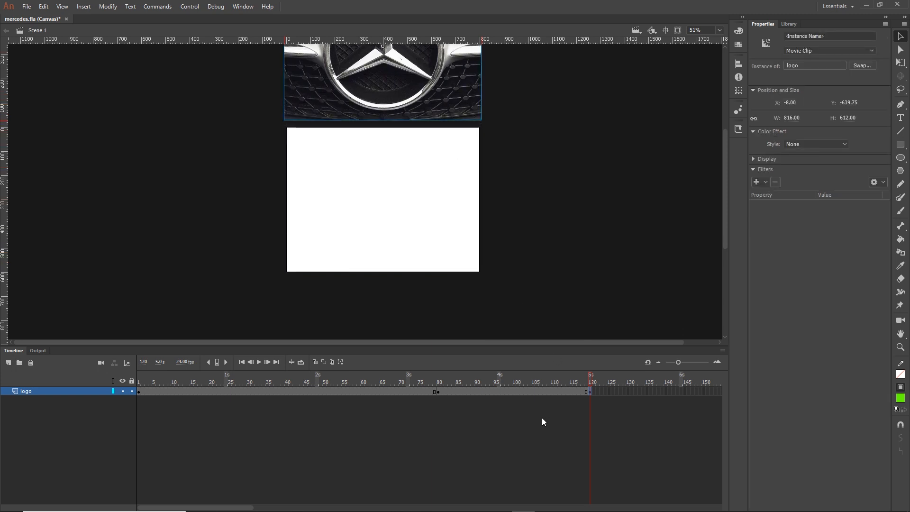
Create a classic tween on the logo layer between frames 80 and 120 and scrub through it.
right_click(508, 393)
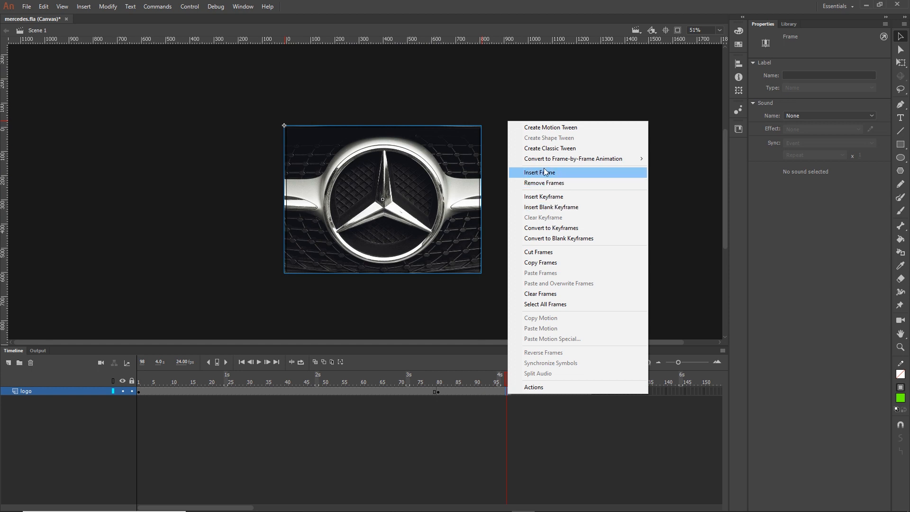
left_click(543, 148)
left_click_drag(510, 383, 595, 372)
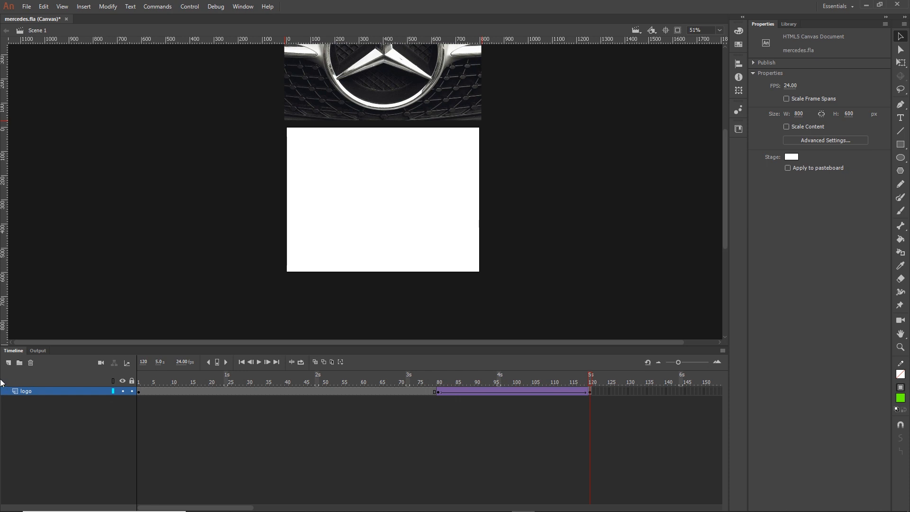
Add a layer above the logo layer and bring car.png from the small images folder onto it.
left_click(8, 363)
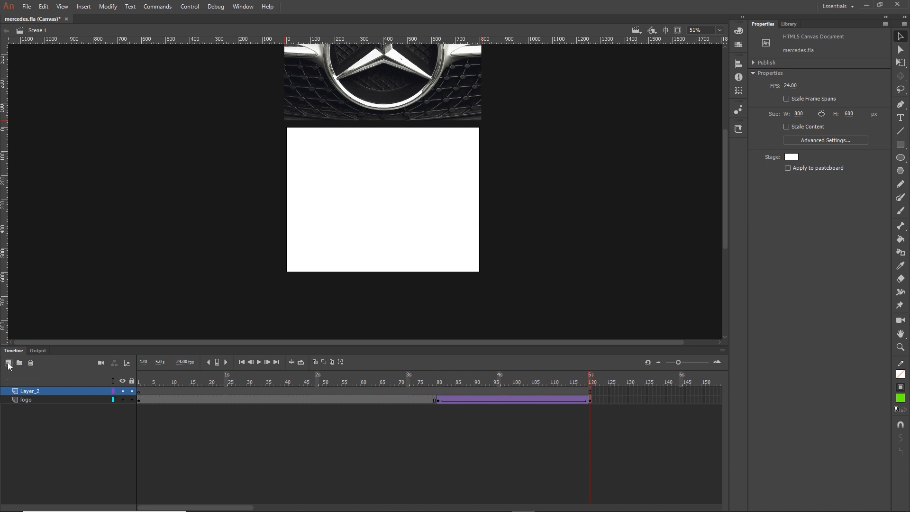
mouse_move(248, 509)
left_click(291, 502)
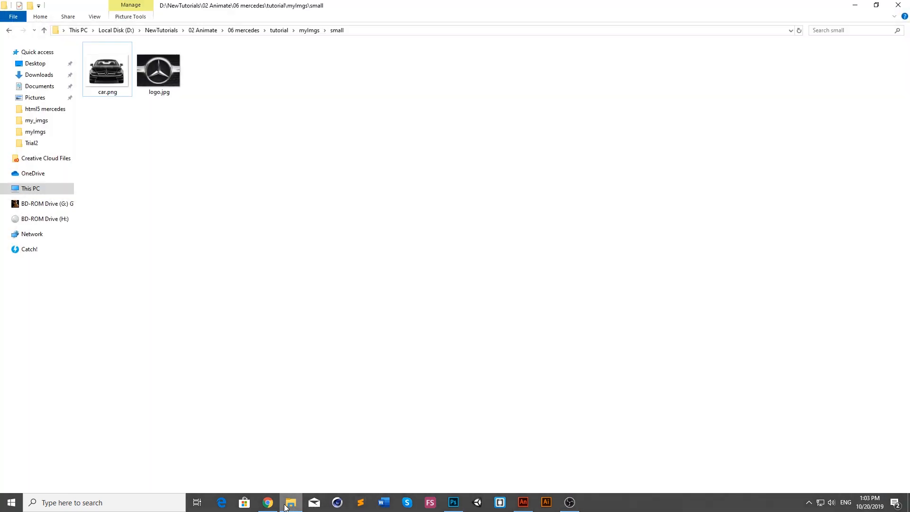
left_click(875, 5)
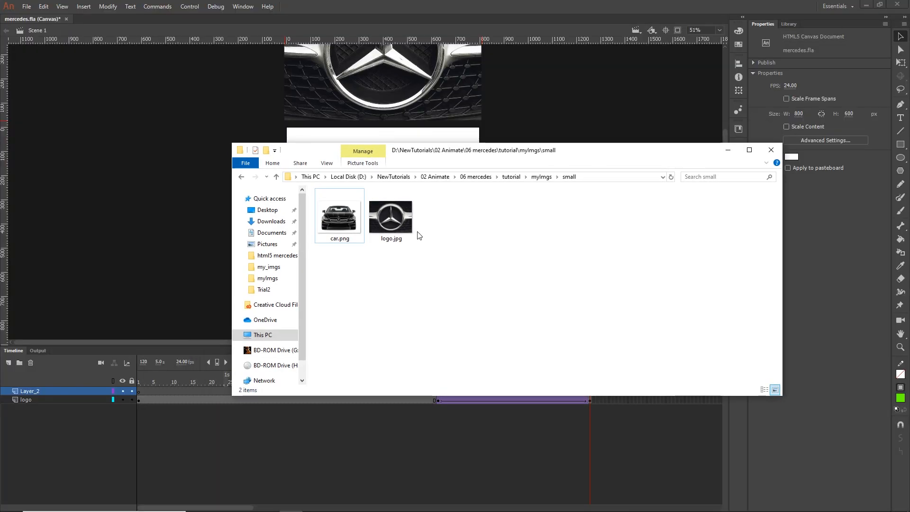
left_click(347, 229)
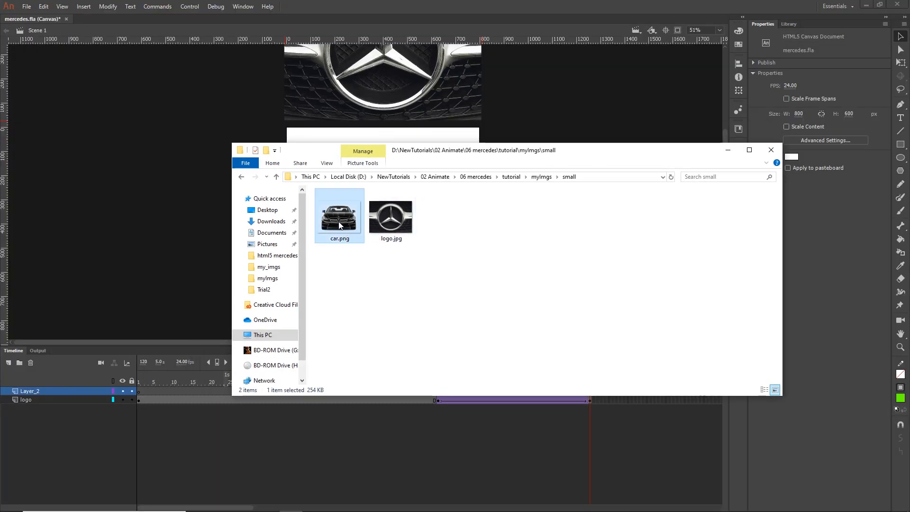
left_click_drag(344, 230, 355, 127)
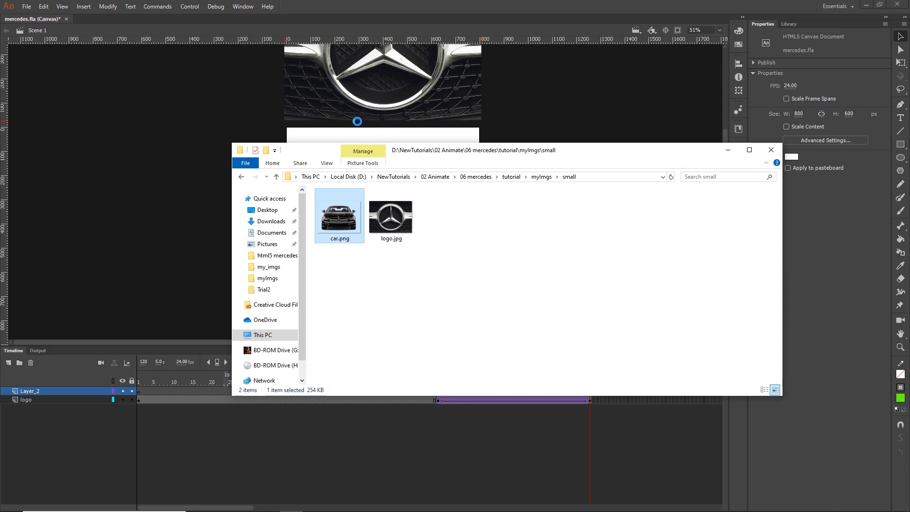
left_click(728, 151)
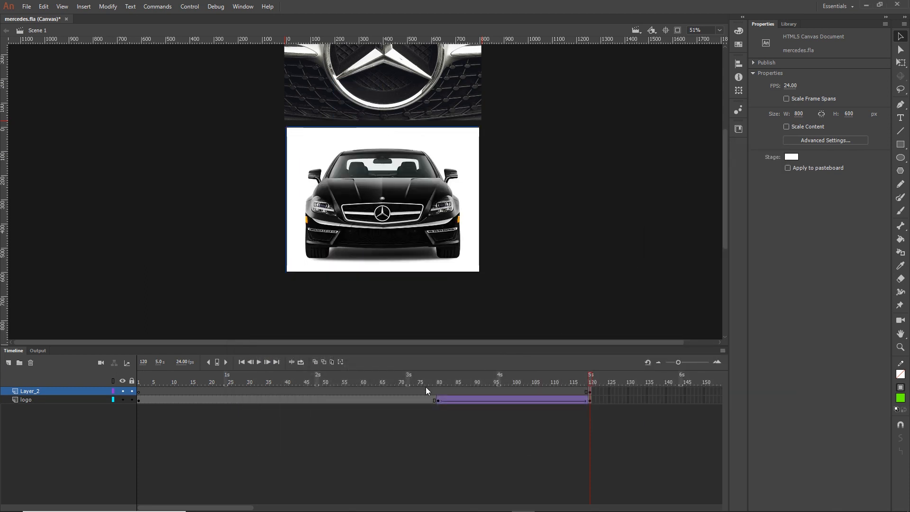
Move the car image's keyframe on the new layer from frame 120 to frame 1.
left_click(590, 391)
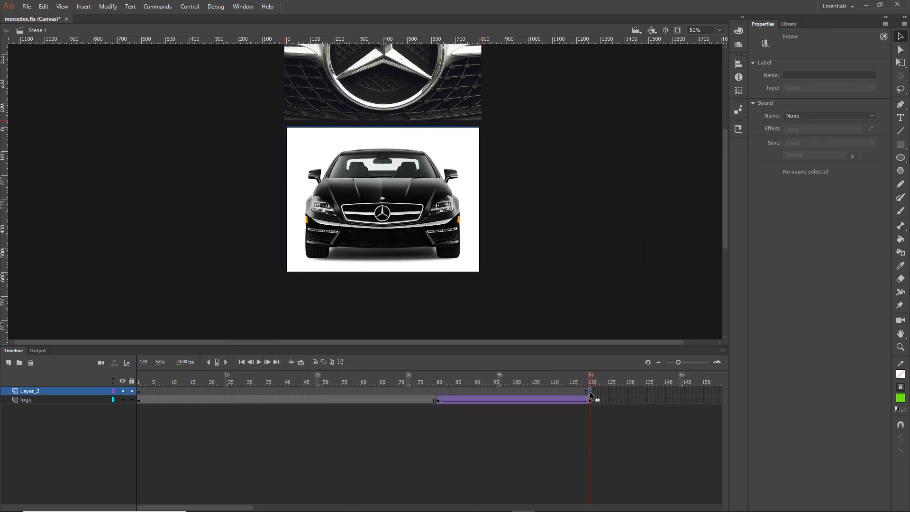
left_click_drag(325, 388, 137, 397)
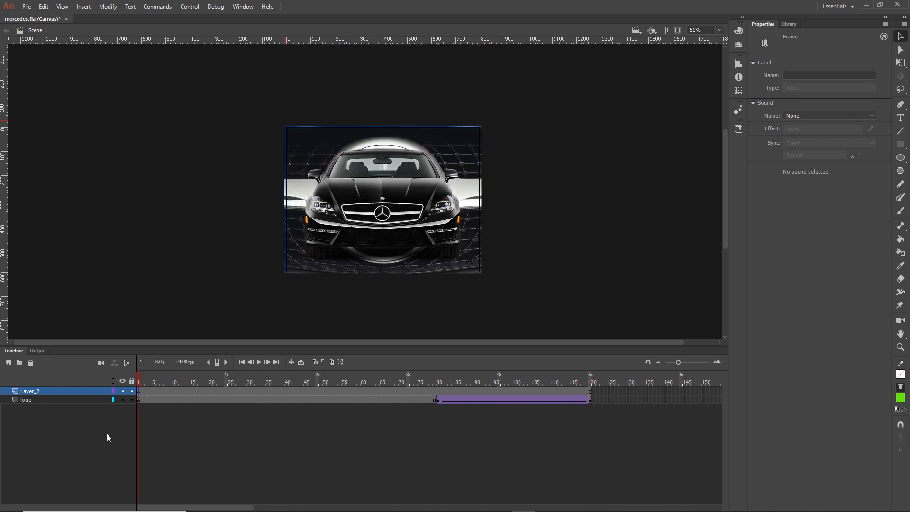
left_click(107, 433)
Rename the new layer car, place it beneath the logo layer, and scrub through the logo's exit.
double_click(27, 390)
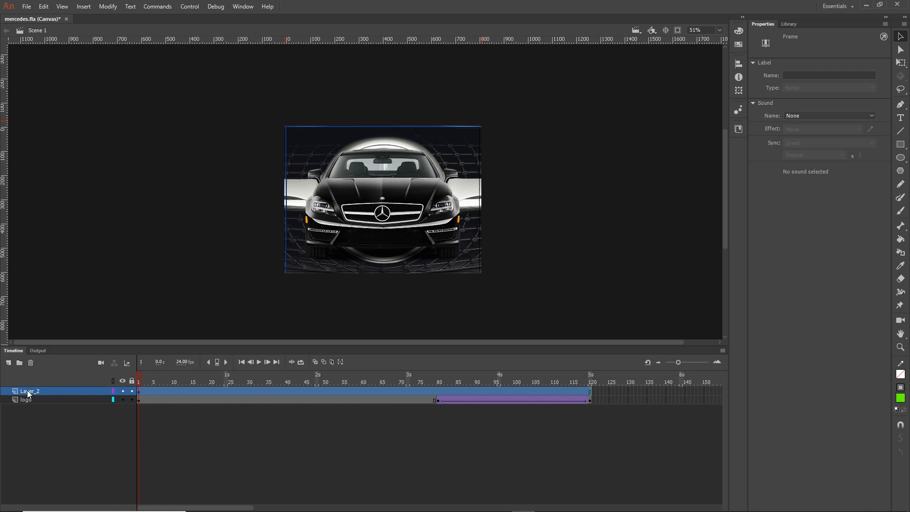
type("car")
left_click(79, 406)
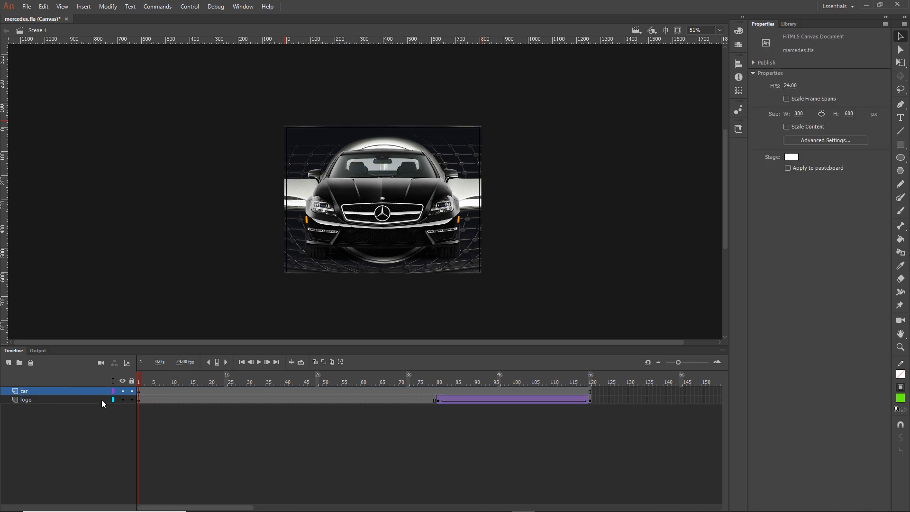
left_click_drag(21, 394, 24, 402)
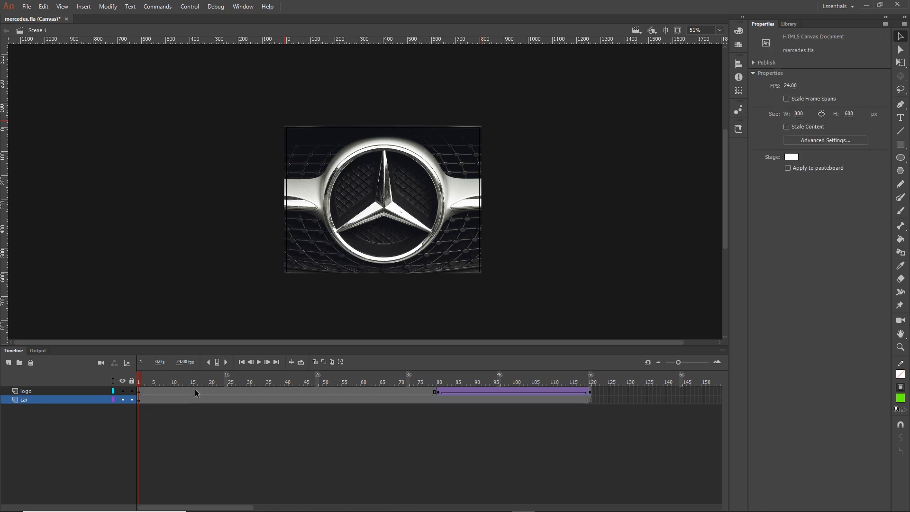
left_click_drag(138, 376, 558, 382)
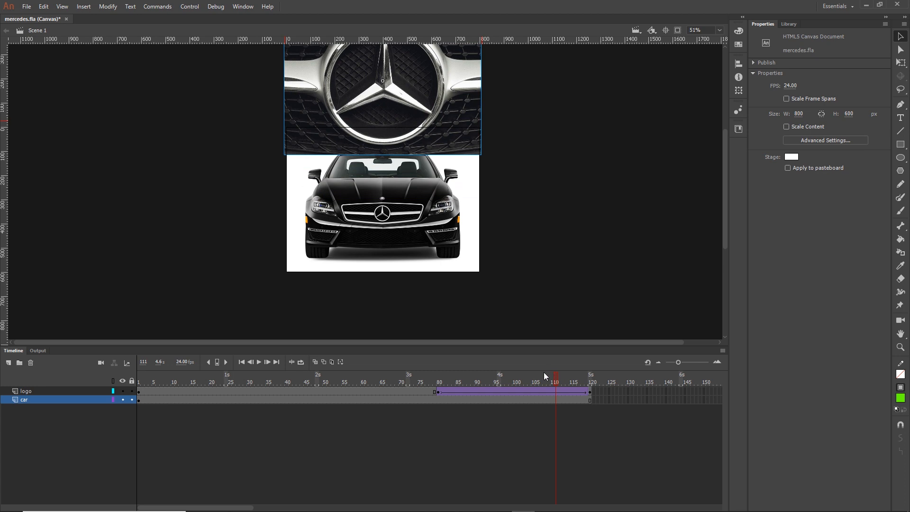
Convert the car bitmap into a movie clip symbol named car.
left_click(416, 221)
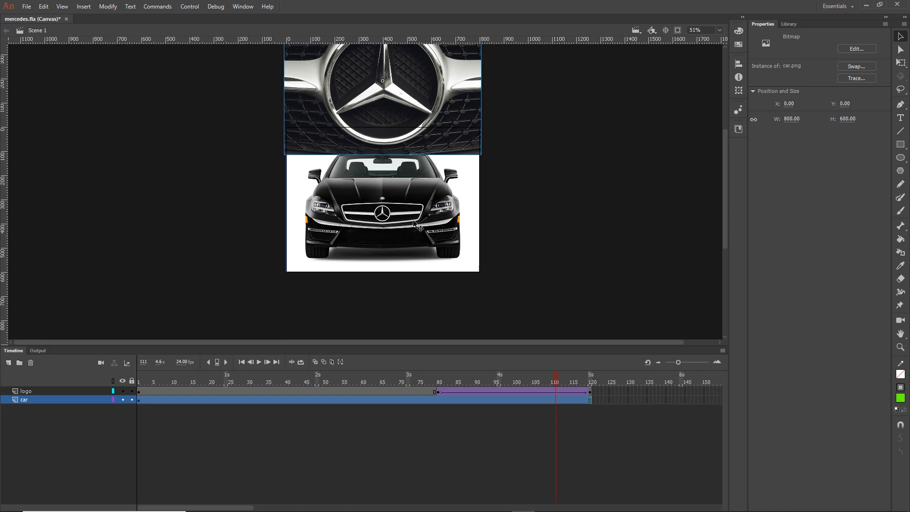
key("F8")
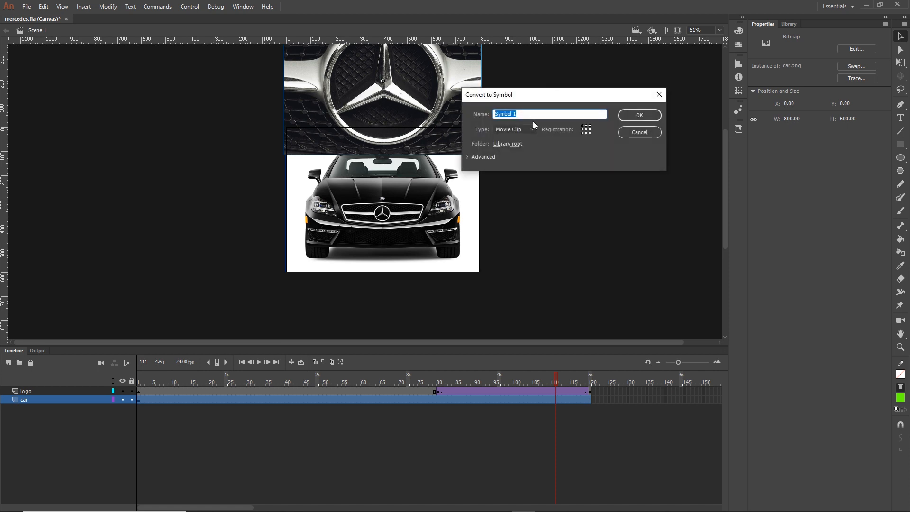
type("S")
left_click(636, 118)
left_click(488, 456)
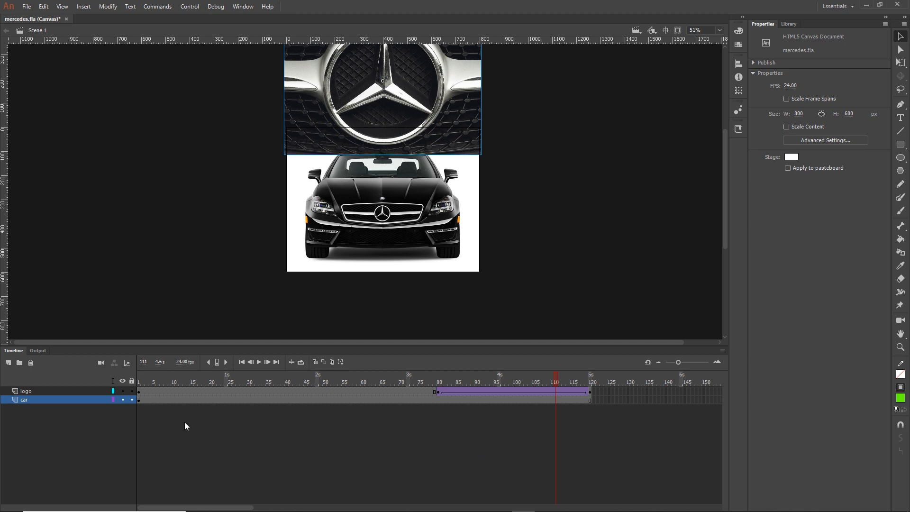
Hide the logo layer, scale the car to 84% at frame 1 and move it down to about Y 126.
left_click(139, 401)
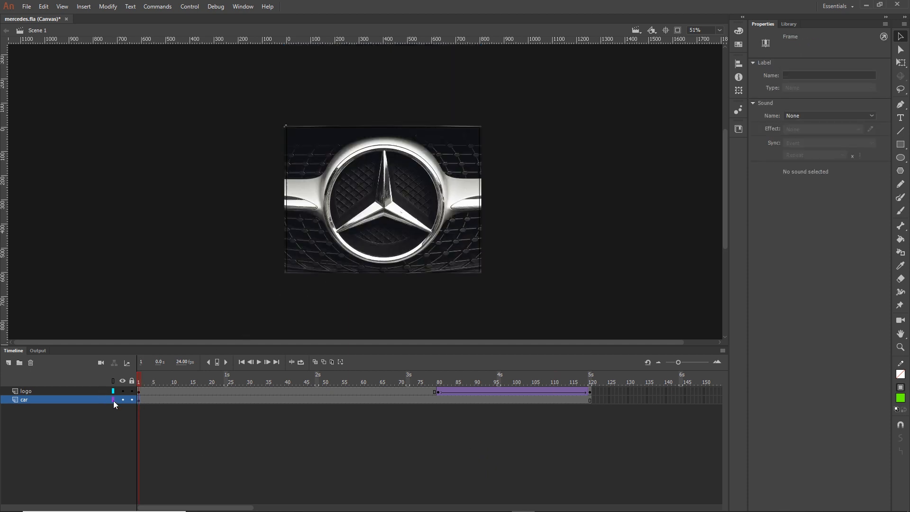
left_click(123, 391)
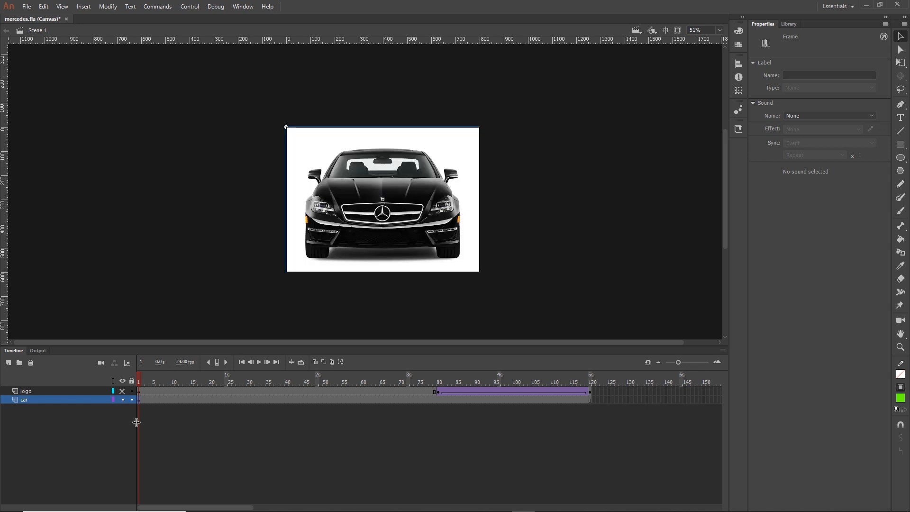
left_click(409, 204)
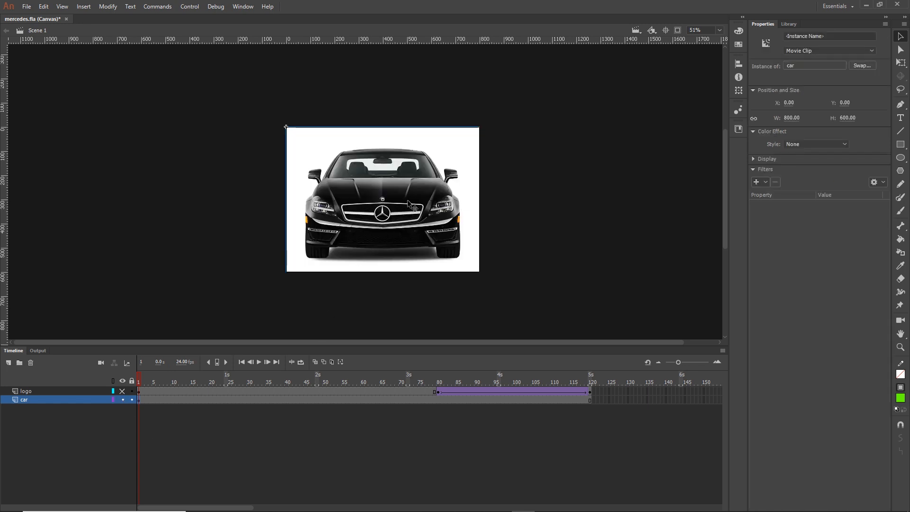
left_click(741, 89)
left_click_drag(680, 68, 673, 68)
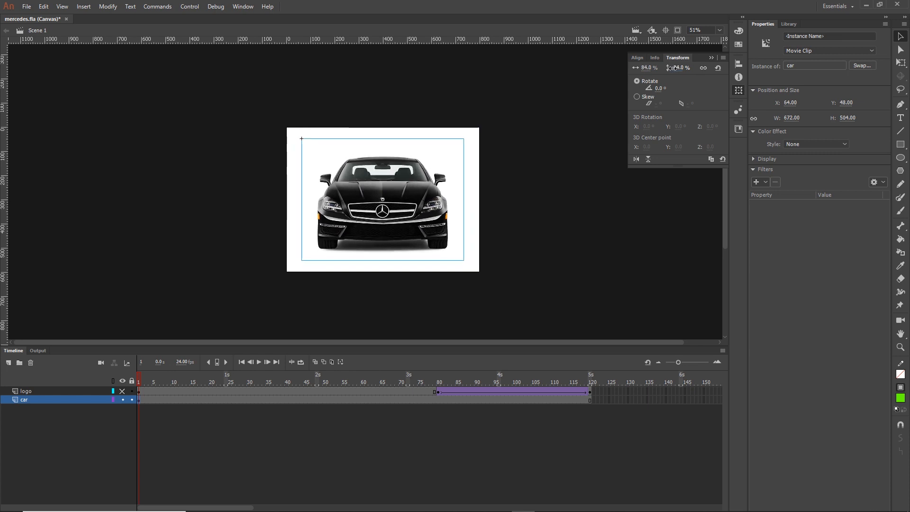
left_click(711, 57)
left_click_drag(423, 213, 422, 233)
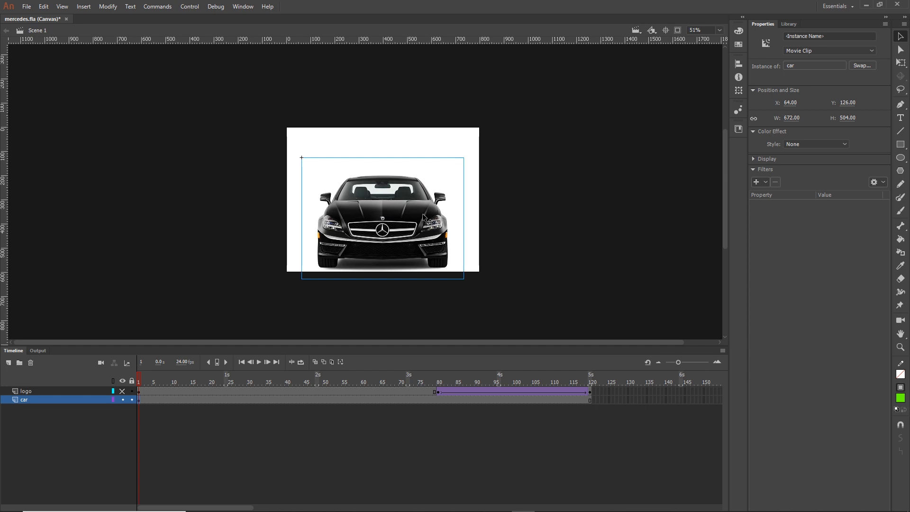
Centre the car horizontally on the stage.
left_click(552, 244)
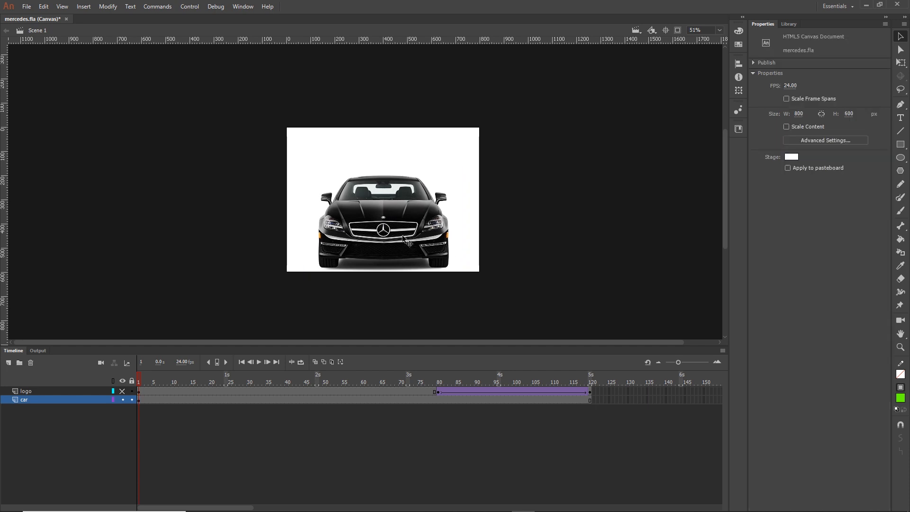
left_click(405, 240)
left_click(739, 64)
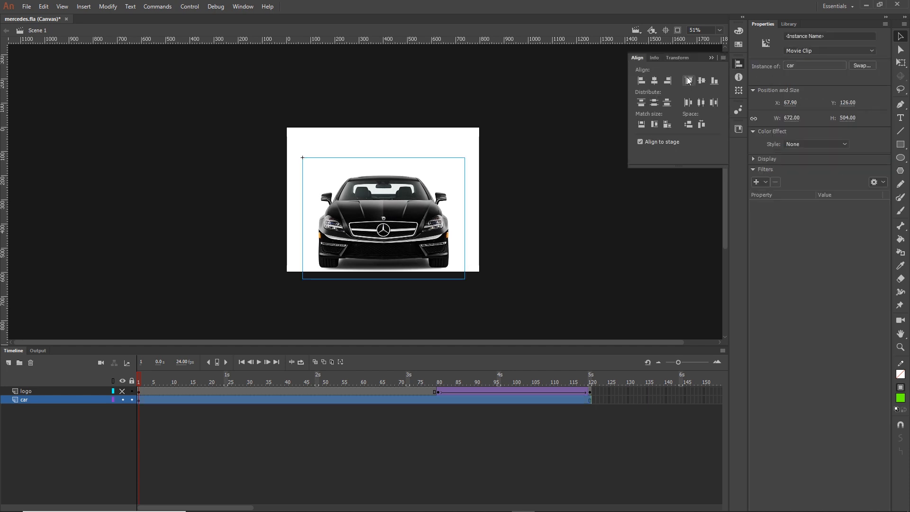
left_click(654, 80)
left_click(711, 58)
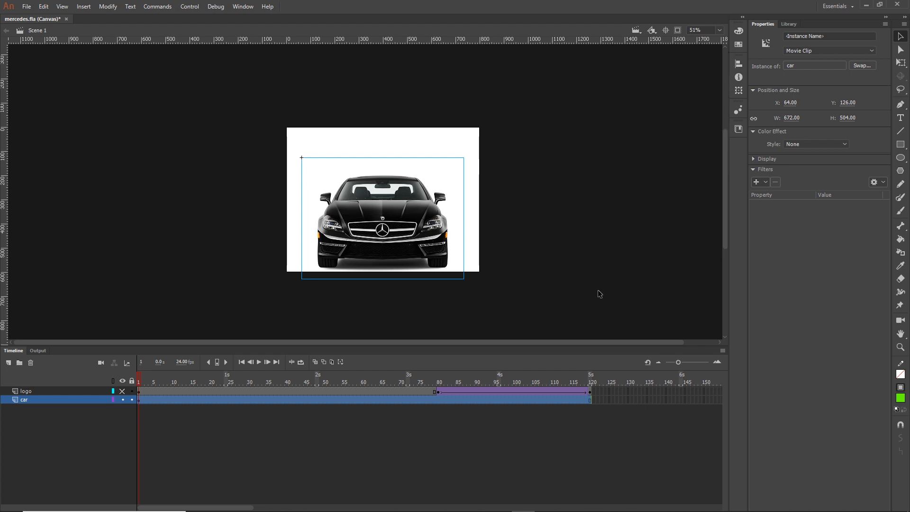
left_click(429, 449)
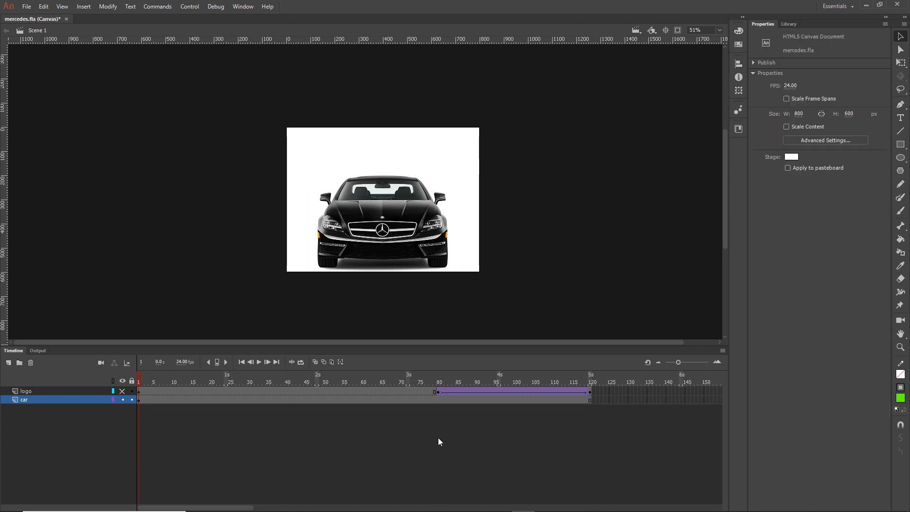
Insert keyframes at frames 105 and 140 of the car layer.
left_click(534, 398)
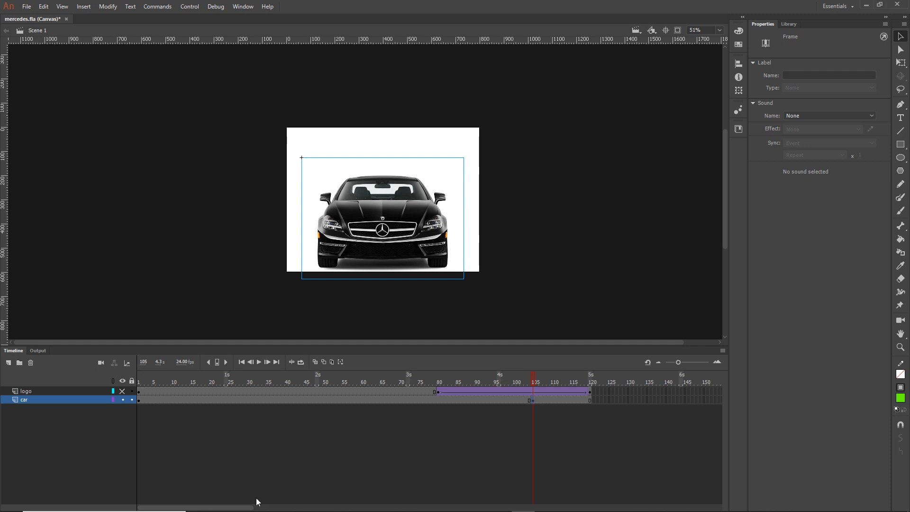
left_click_drag(248, 507, 301, 508)
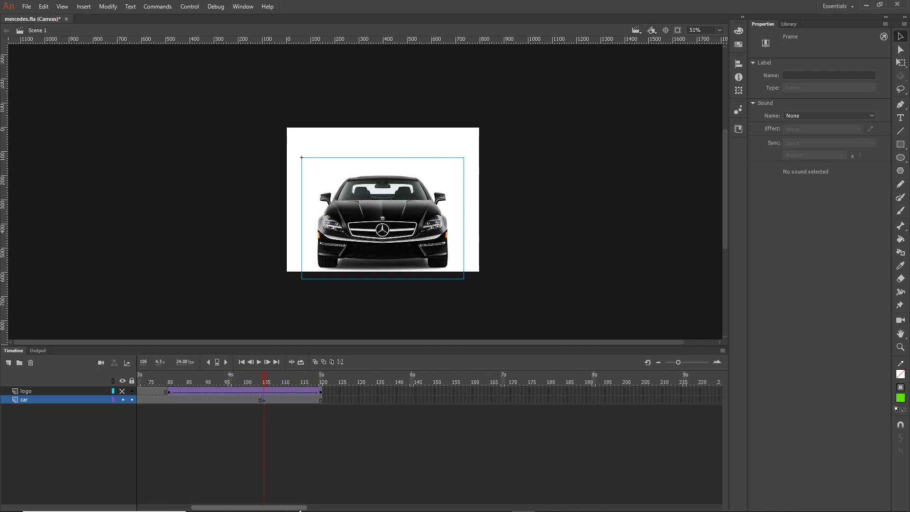
left_click(397, 401)
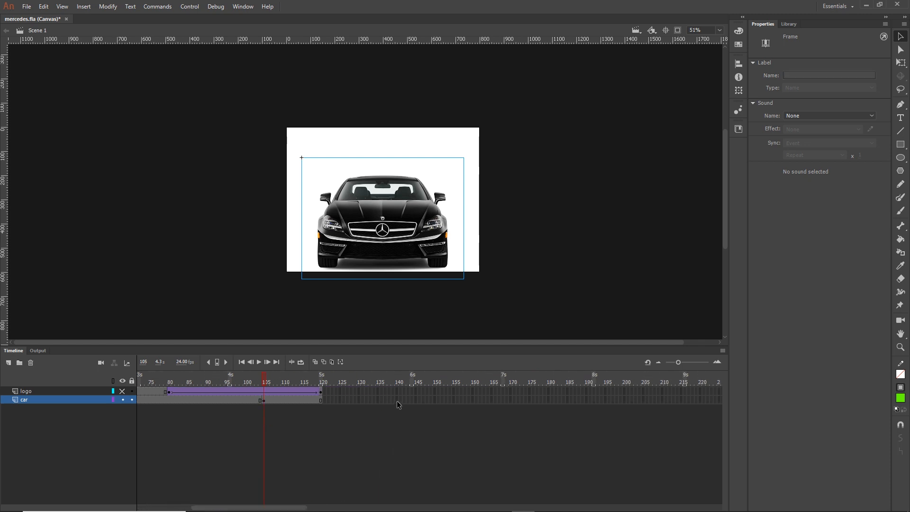
key("F6")
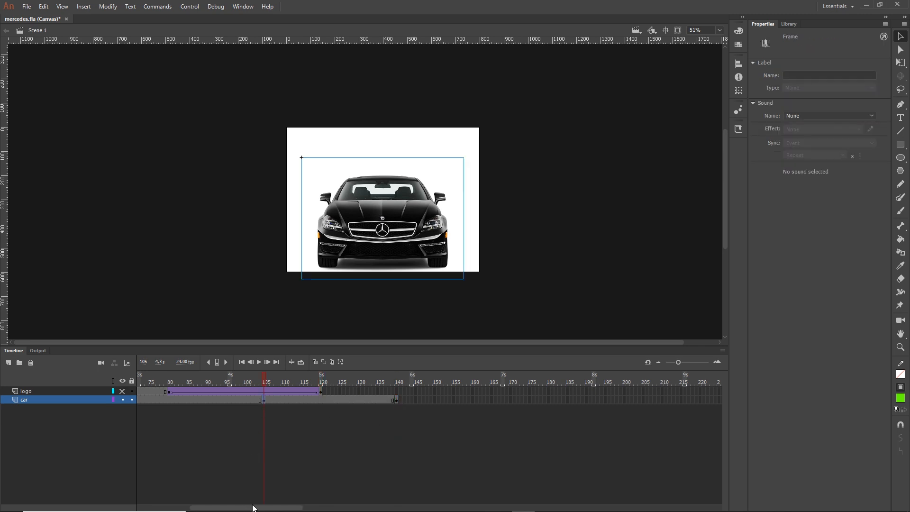
Shrink the car proportionally about its centre at frame 105 to about 442 x 331.
left_click_drag(255, 508, 250, 507)
key("q")
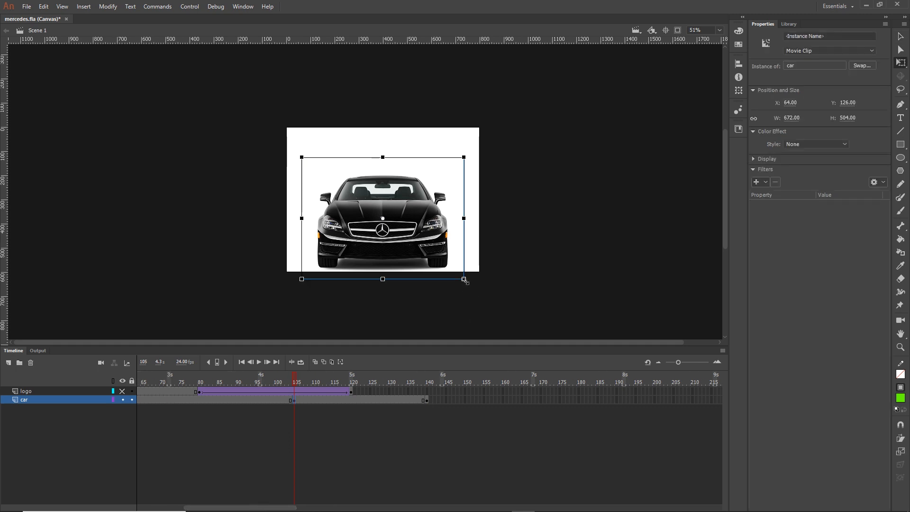
left_click_drag(465, 280, 447, 260)
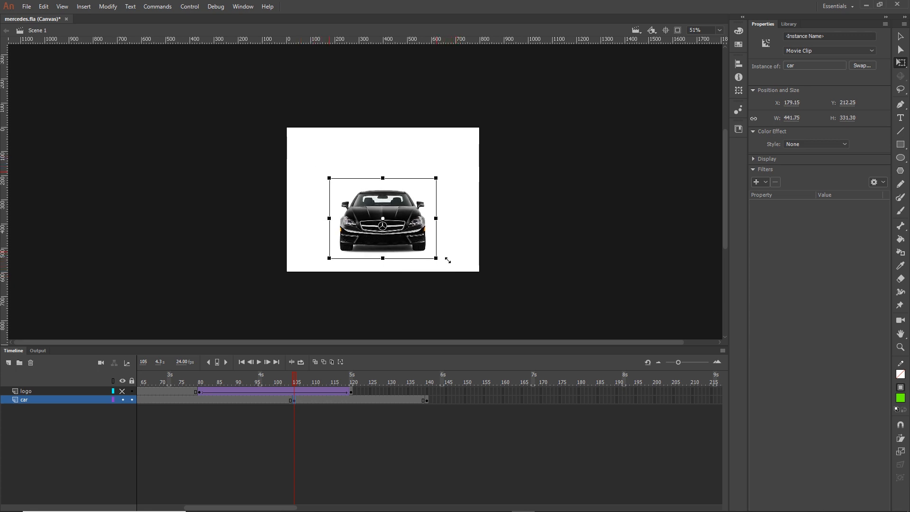
Create a classic tween on the car layer between frames 105 and 140 and scrub back through it.
left_click(355, 400)
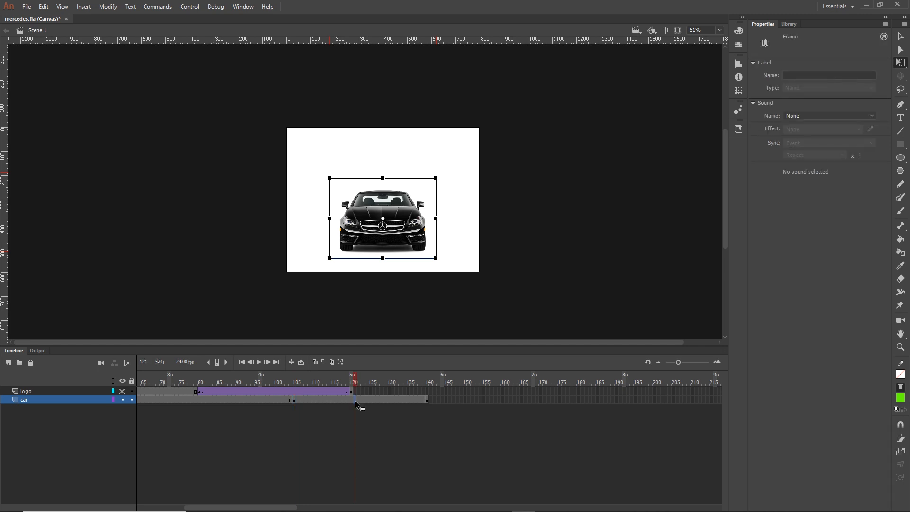
right_click(355, 401)
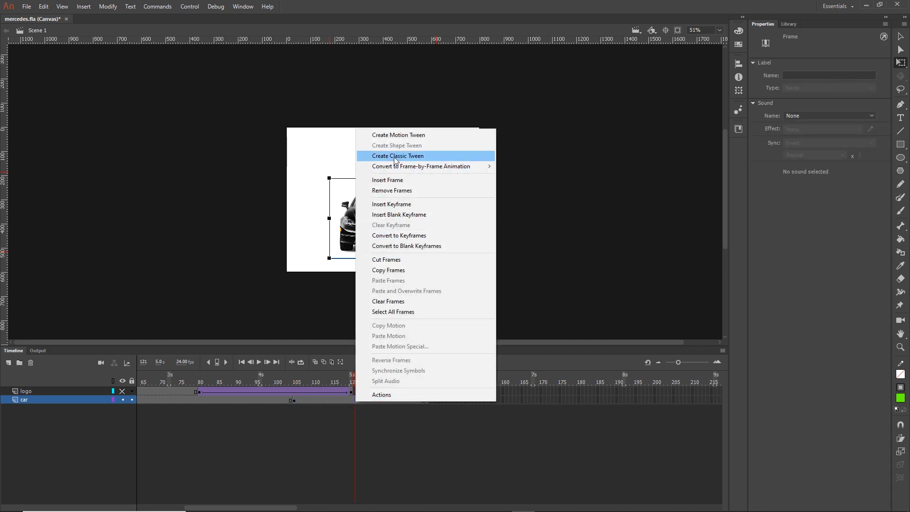
left_click(395, 156)
left_click_drag(351, 381, 261, 391)
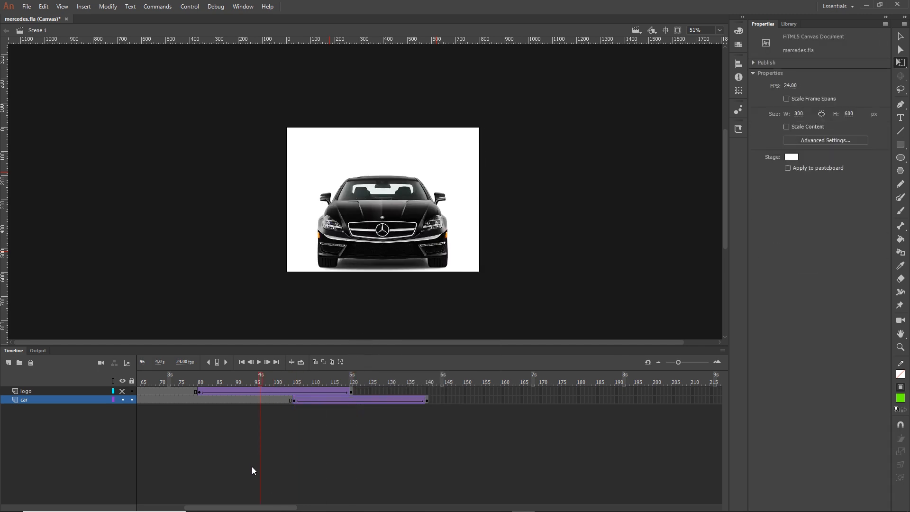
Scrub the timeline from frame 1 to about frame 95 to check the car's size before its tween.
left_click_drag(248, 507, 200, 507)
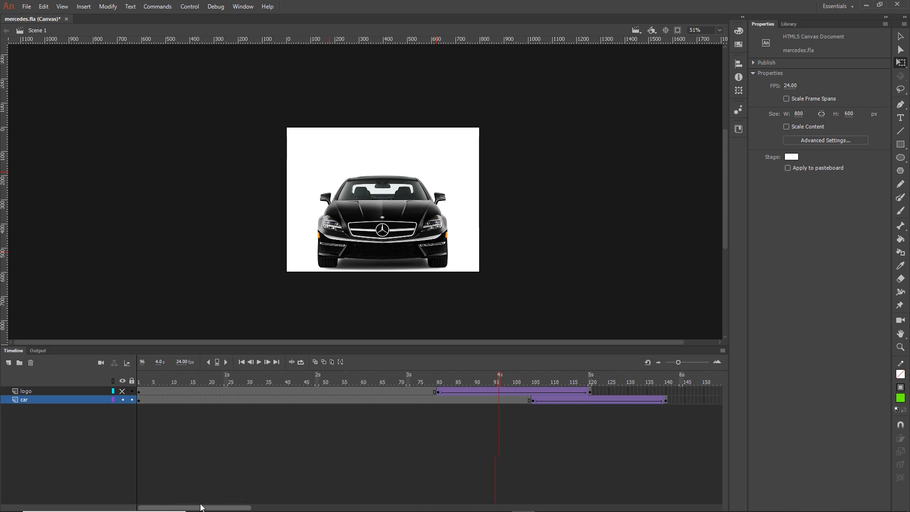
left_click(276, 398)
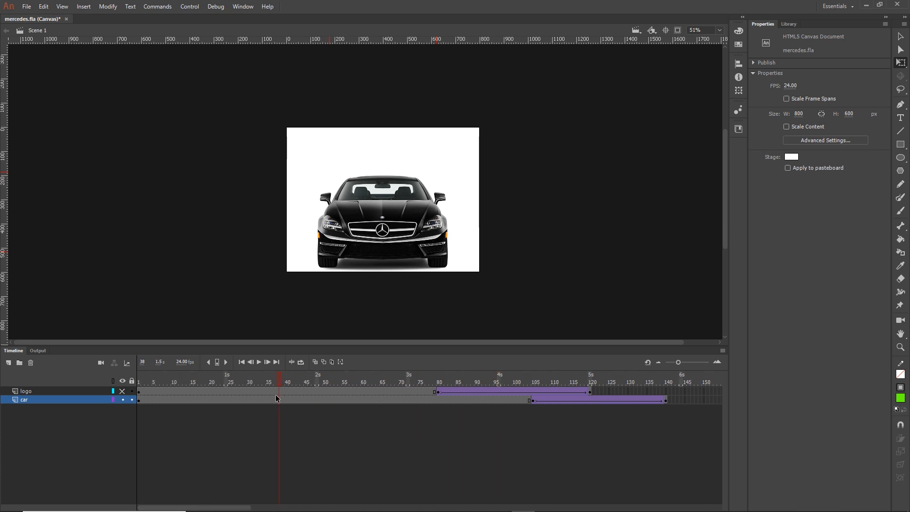
left_click(139, 401)
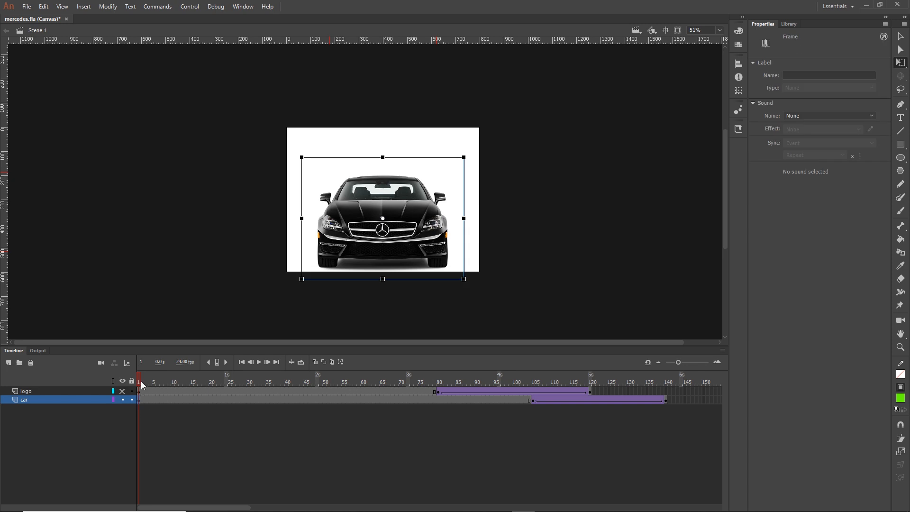
left_click_drag(142, 387, 496, 385)
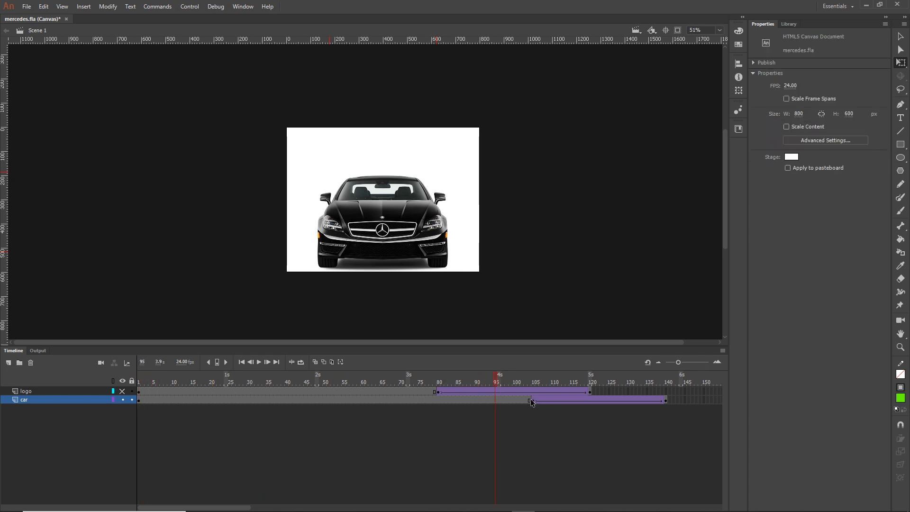
Copy the small car's keyframe from frame 105 onto frame 1 and remove the classic tween between those two frames.
left_click(533, 400)
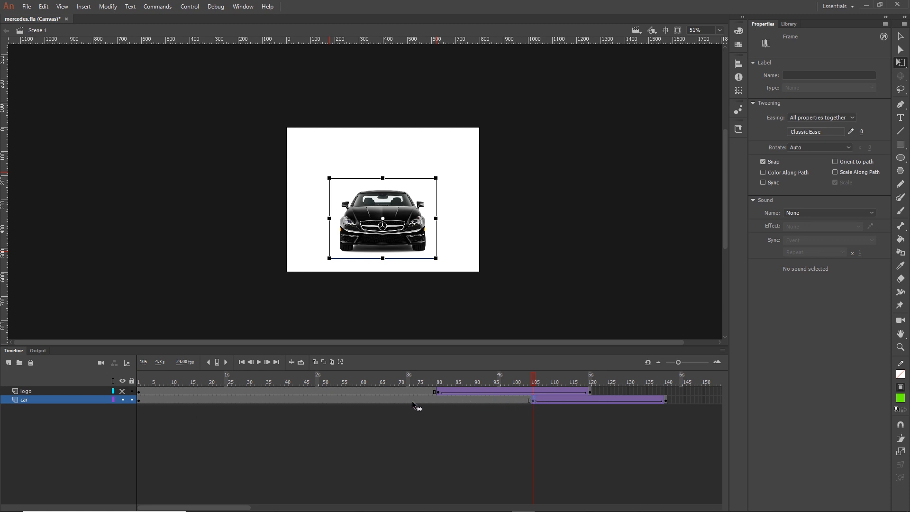
left_click(139, 401)
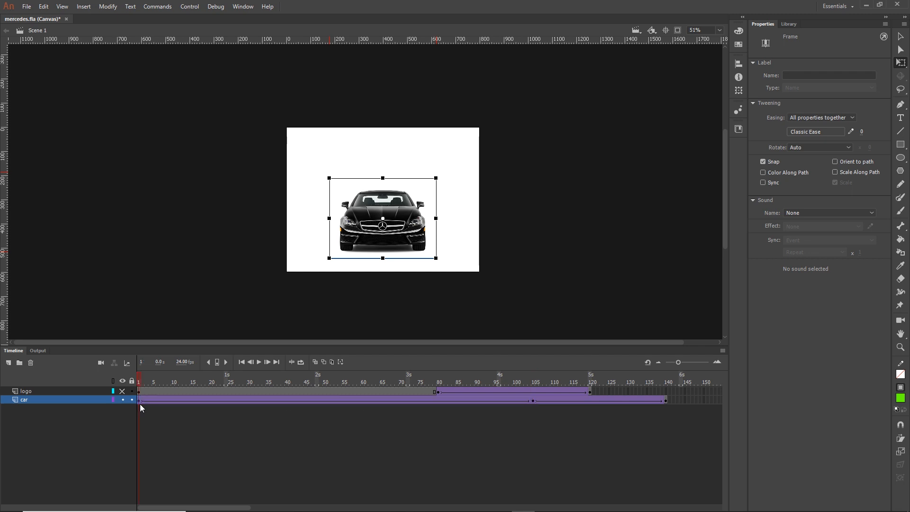
left_click(280, 401)
left_click(297, 401)
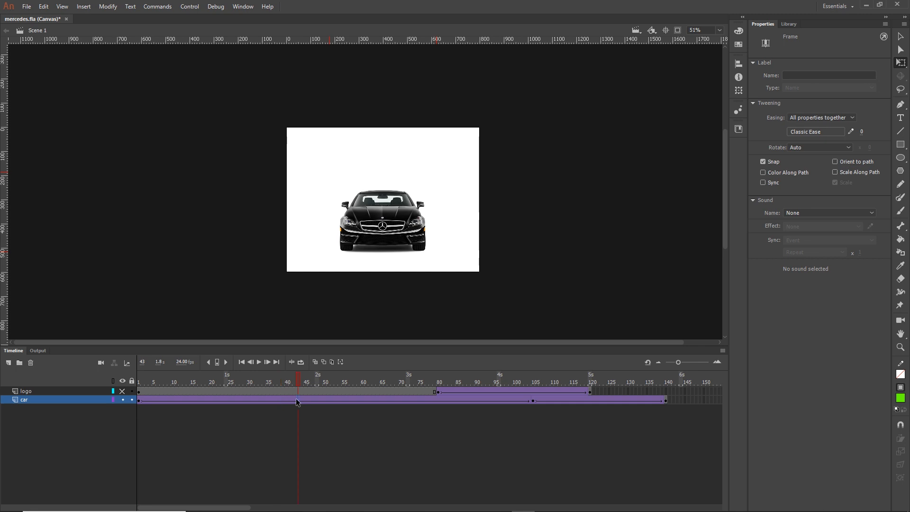
right_click(297, 398)
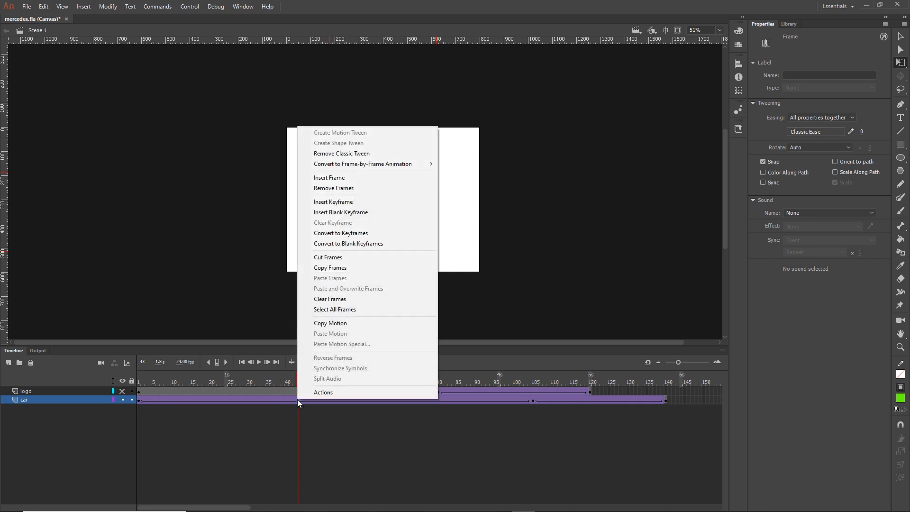
left_click(330, 158)
left_click_drag(139, 382, 466, 382)
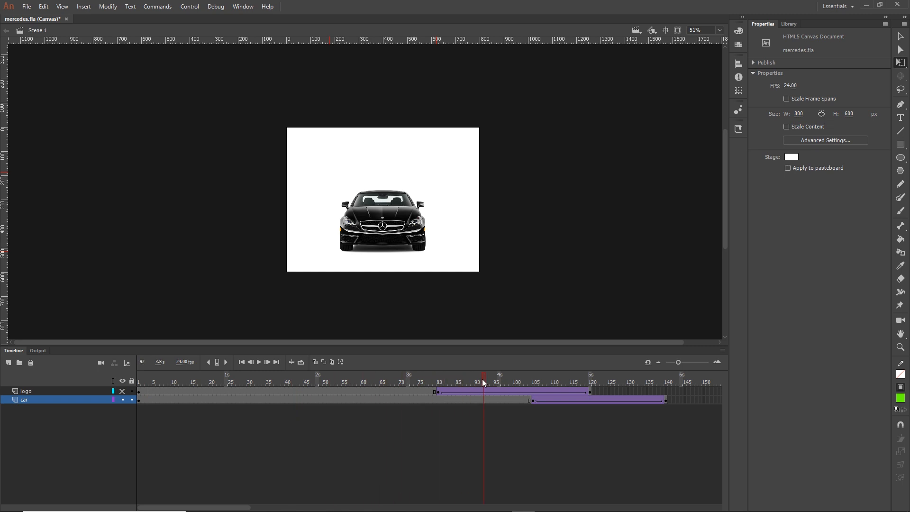
left_click_drag(531, 381, 670, 382)
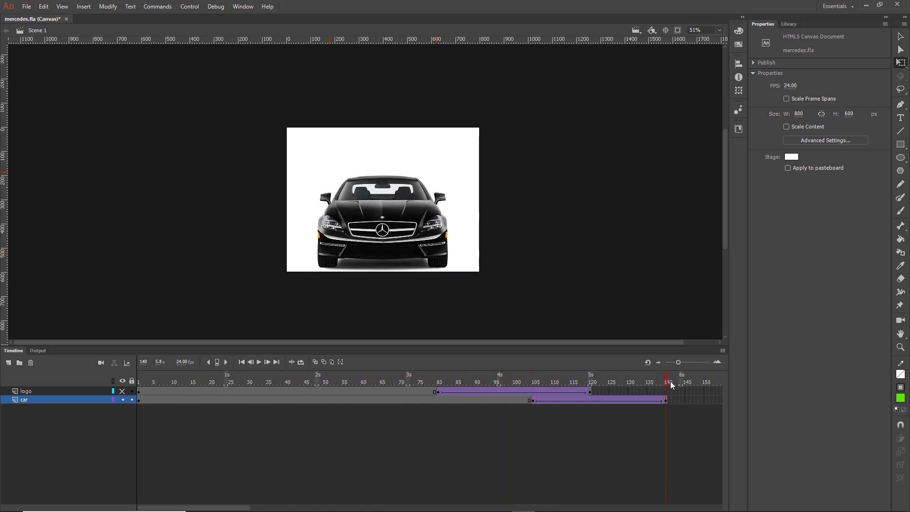
Make the logo layer visible again, test the banner in the browser and return to the timeline.
left_click_drag(223, 508, 253, 508)
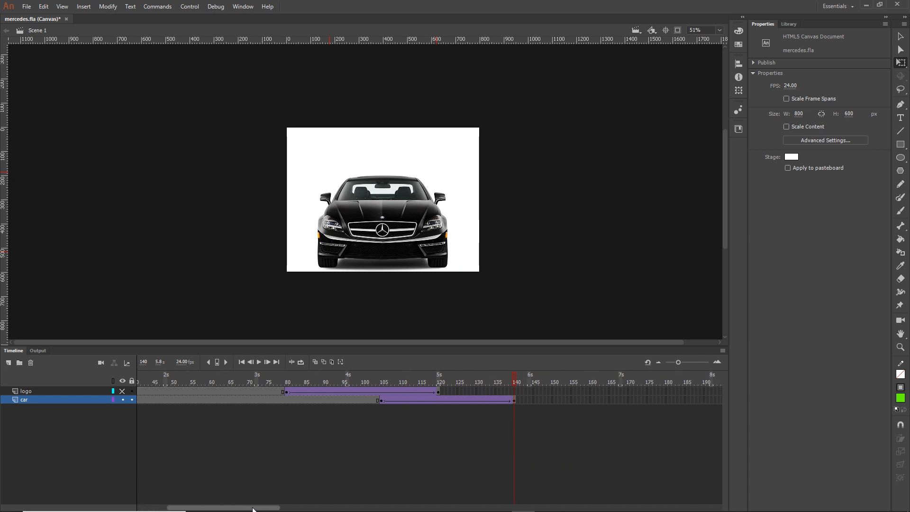
left_click(121, 391)
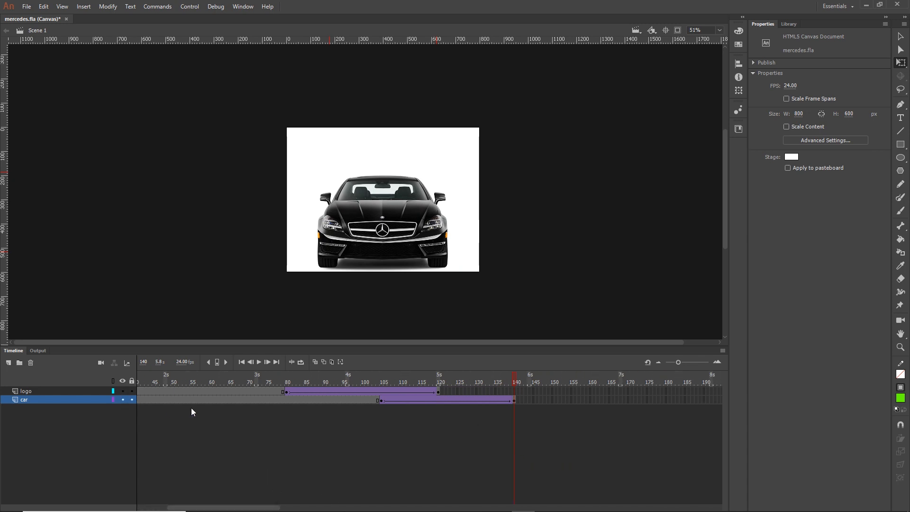
key("ctrl+Return")
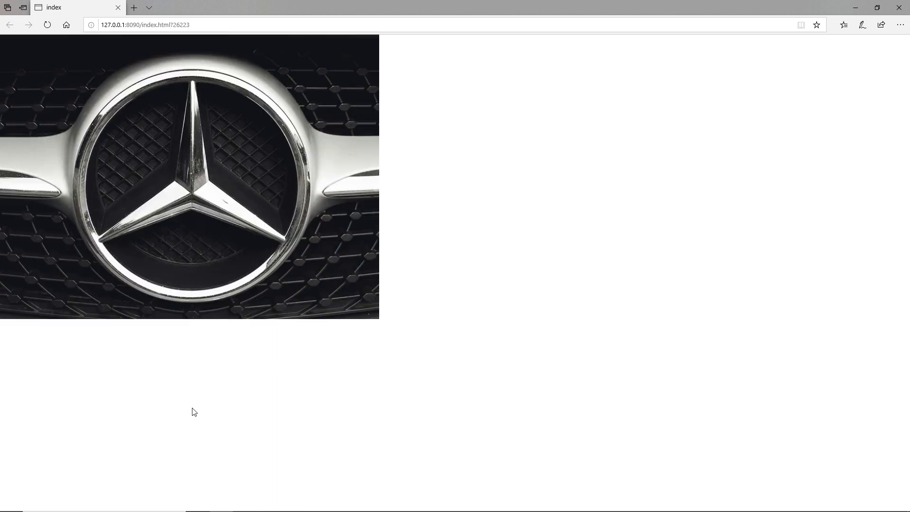
left_click(899, 8)
left_click(13, 351)
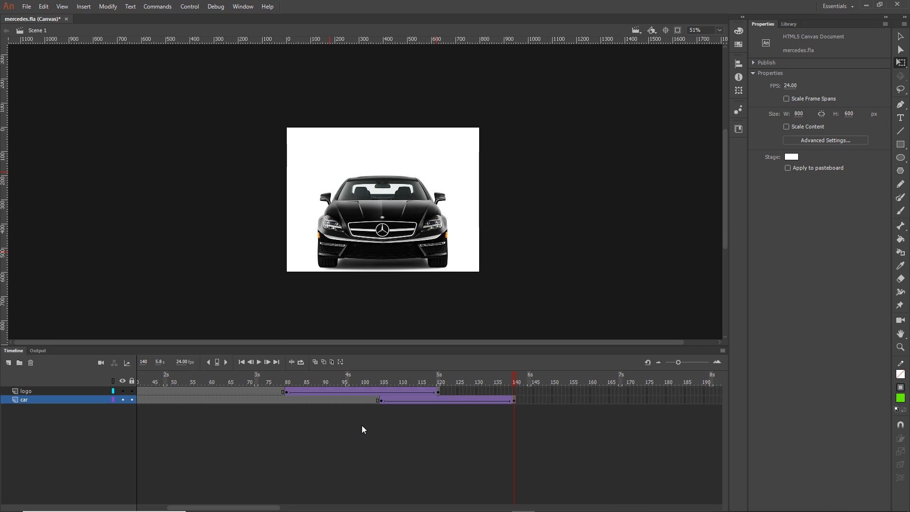
Apply Quad Ease In Out easing to the car's classic tween at frame 105 and scrub through it to frame 140.
left_click(382, 400)
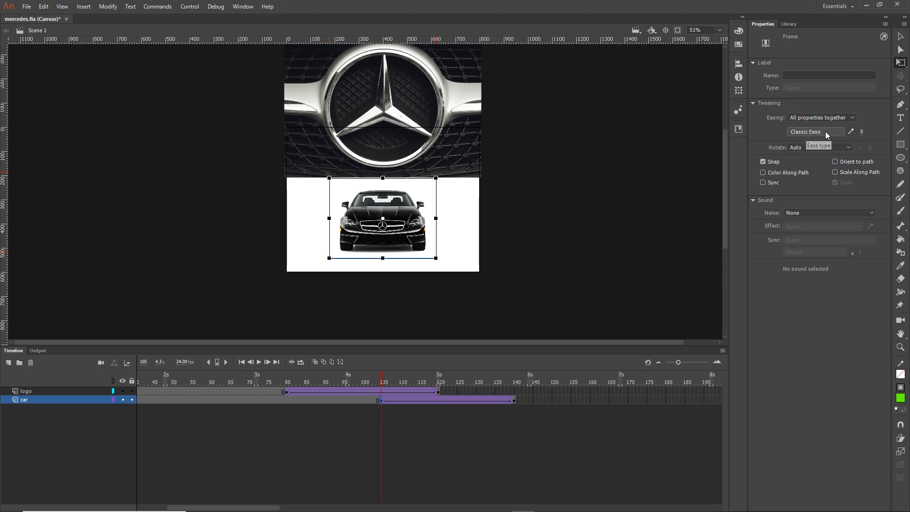
left_click(809, 132)
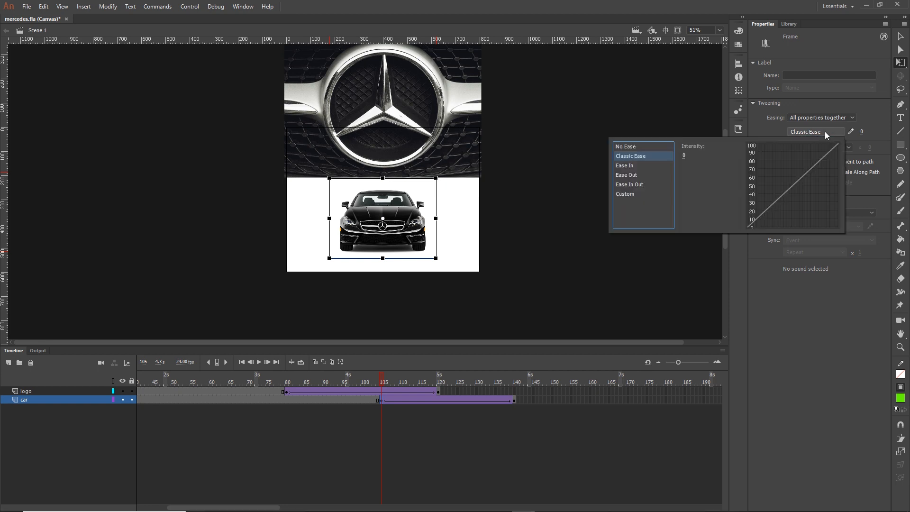
left_click(627, 186)
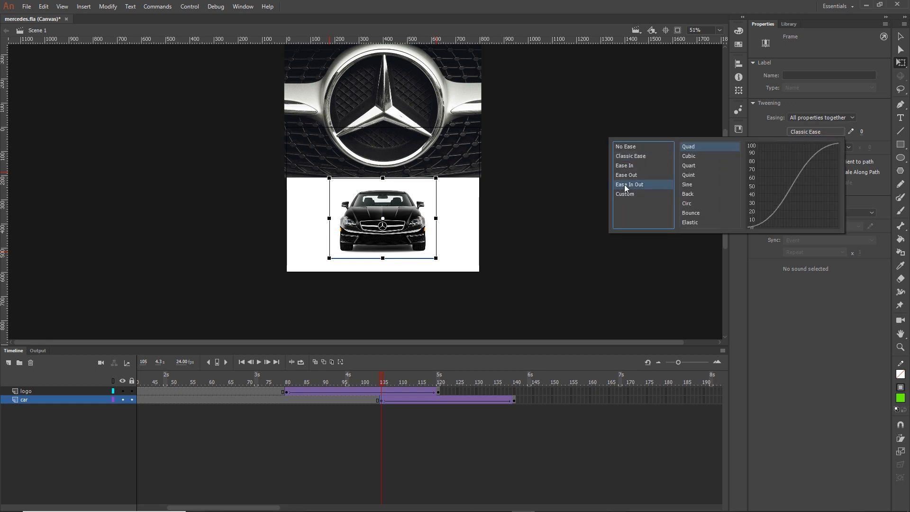
double_click(692, 149)
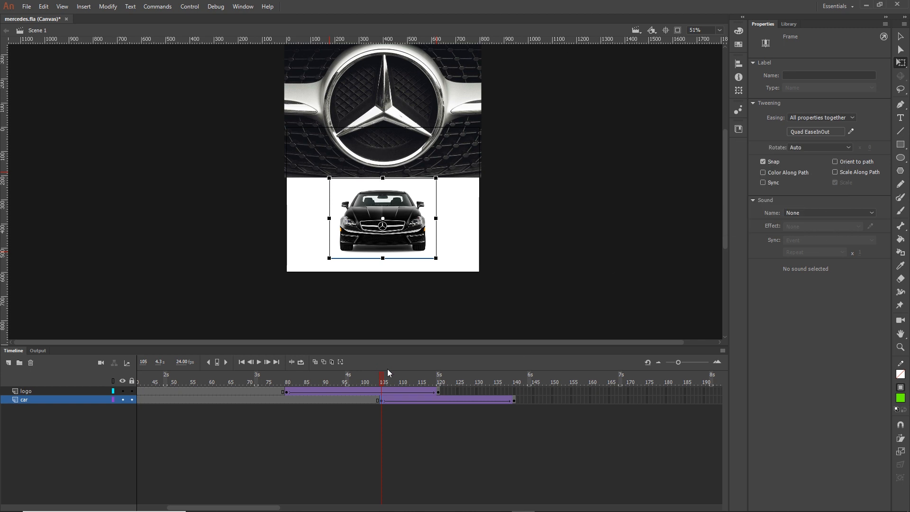
left_click_drag(382, 379, 514, 381)
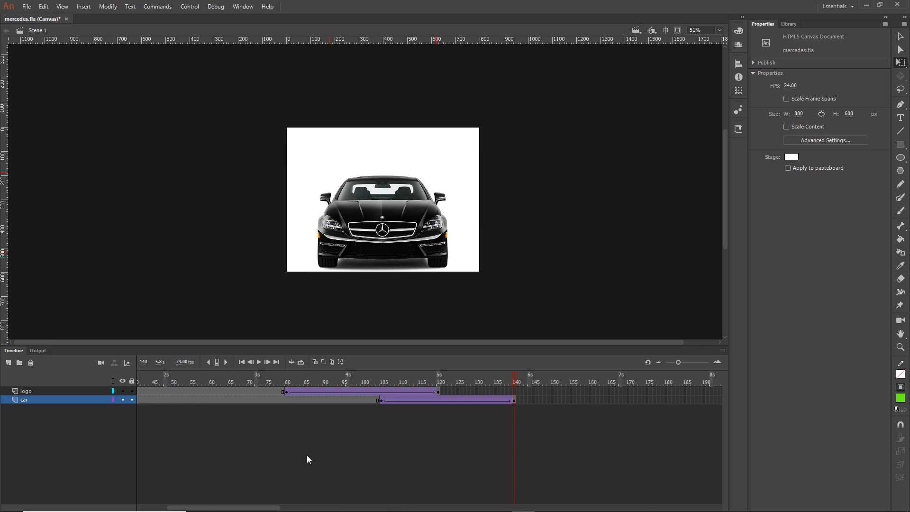
Switch to Chrome and capture the Mercedes-Benz home page at the EQ, Museum, Mercedes me and She's Mercedes tiles.
mouse_move(268, 503)
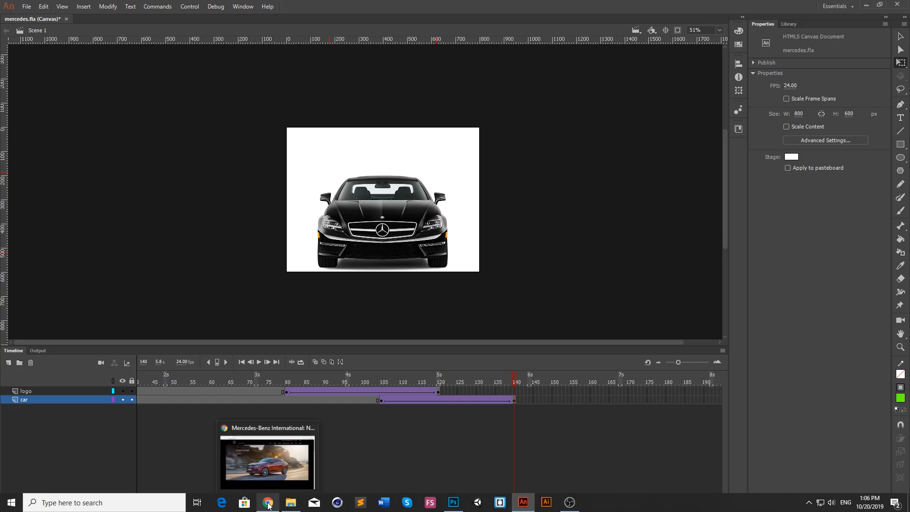
left_click(278, 448)
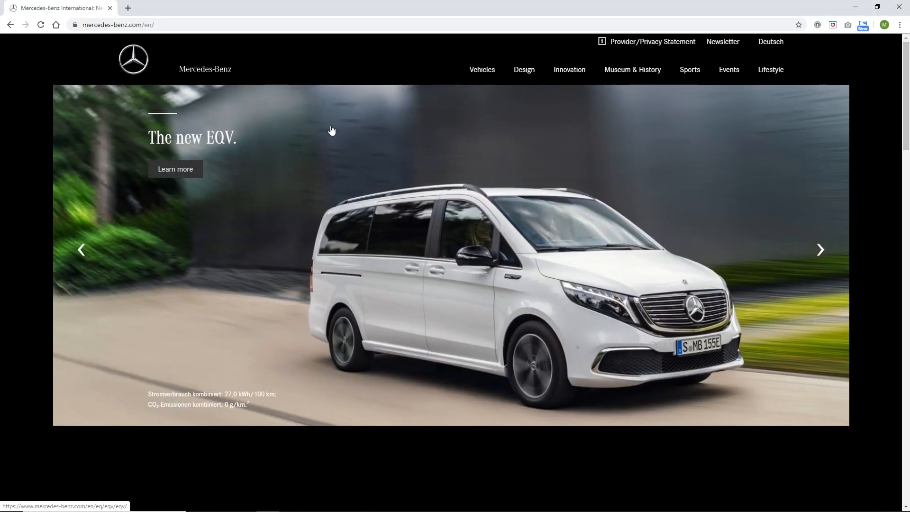
scroll(337, 149, "down", 10)
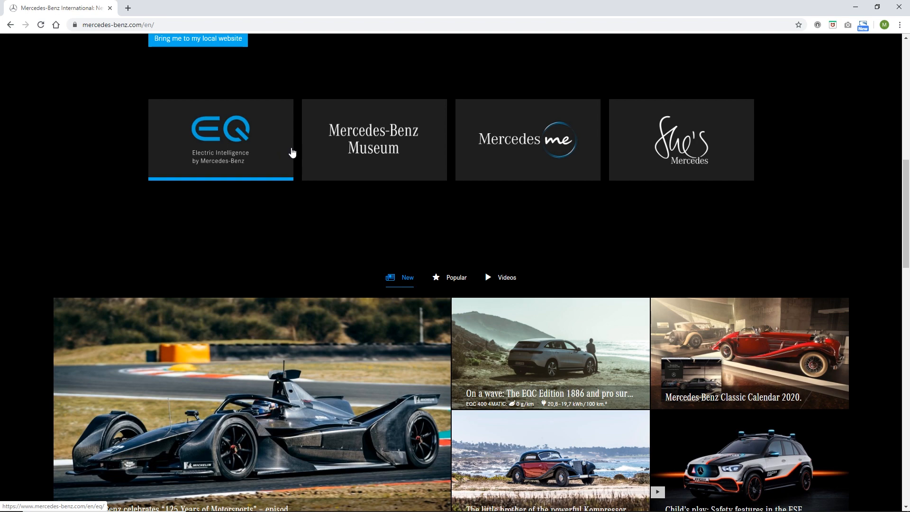
Switch to Photoshop, paste the website screenshot into a new 1920 x 1080 px document and move it slightly down.
mouse_move(386, 504)
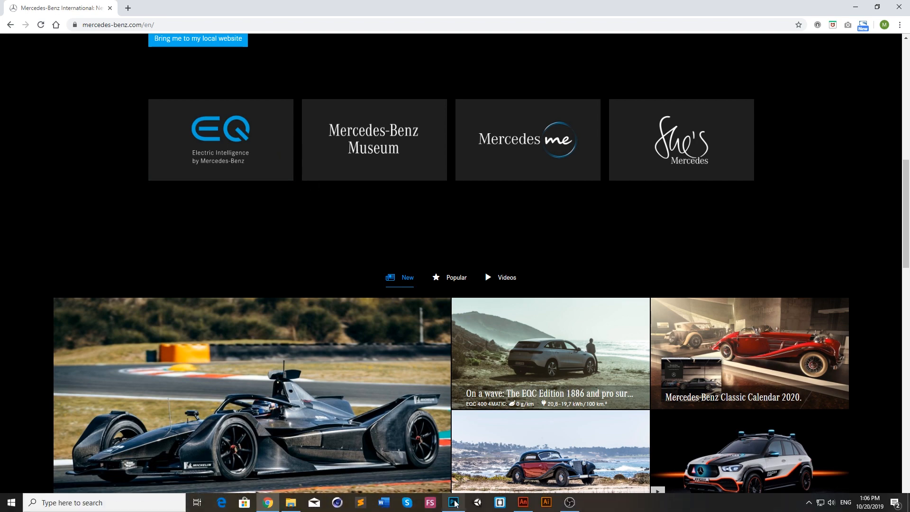
left_click(454, 502)
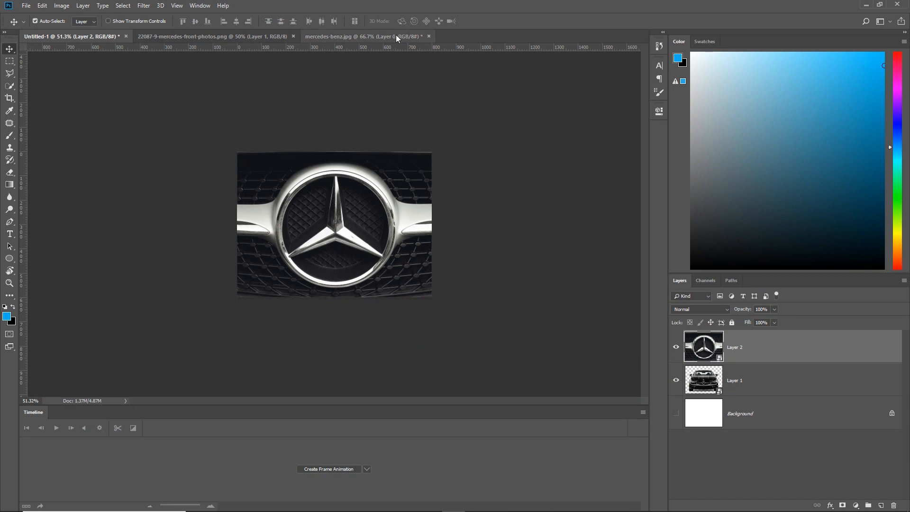
left_click(397, 37)
key("ctrl+n")
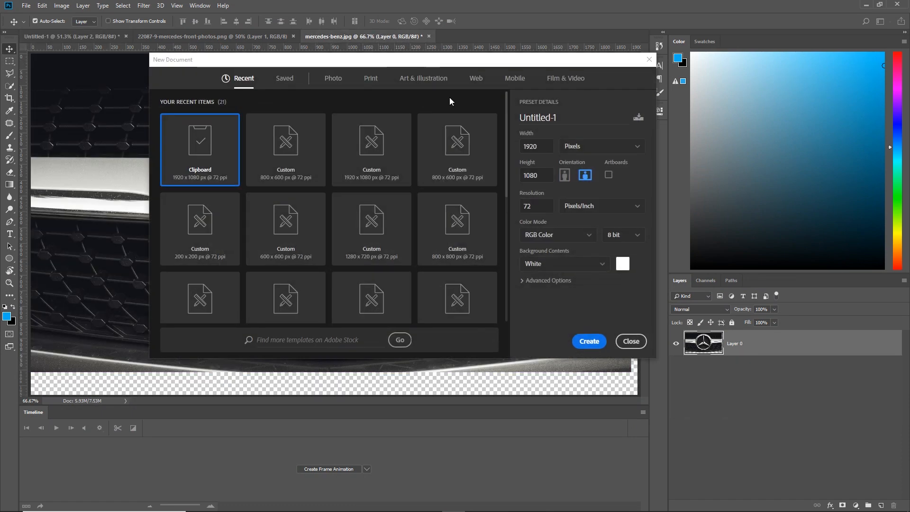
left_click(590, 341)
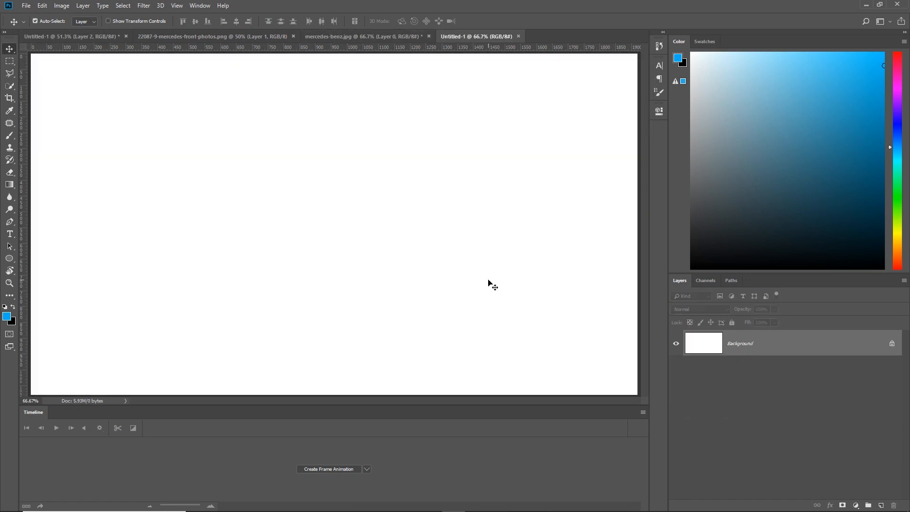
key("ctrl+v")
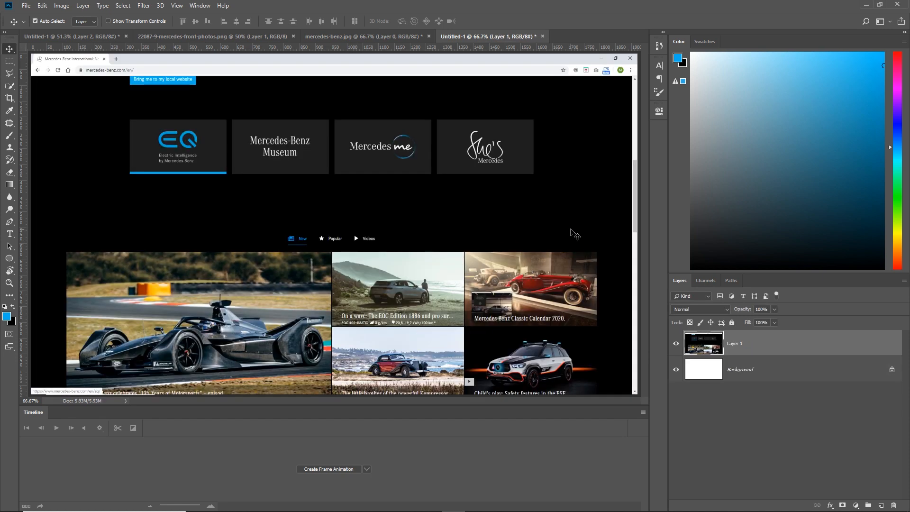
left_click_drag(575, 234, 575, 255)
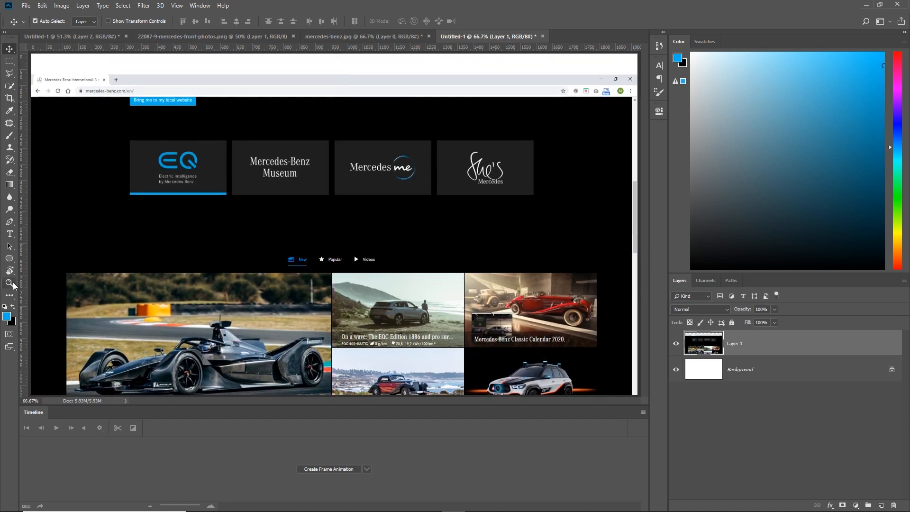
Open the foreground colour picker.
left_click(7, 316)
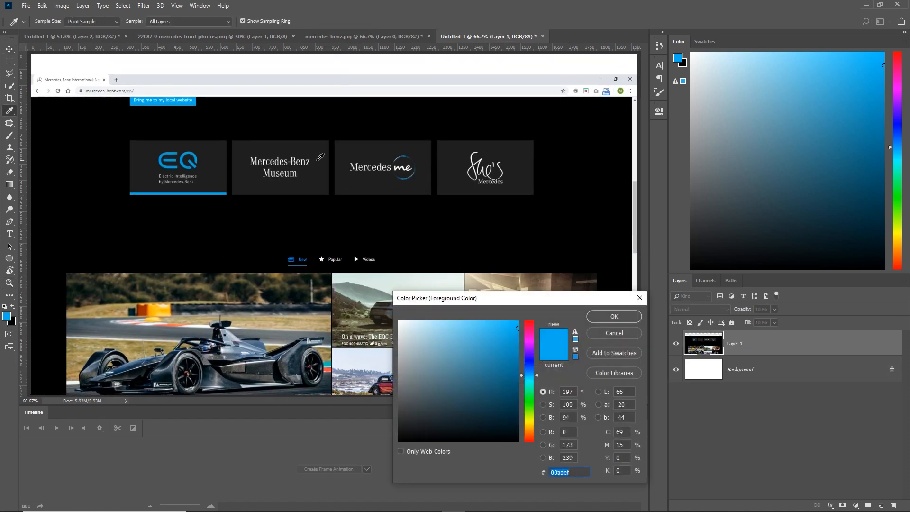
Sample the dark grey of the Mercedes-Benz Museum tile as the foreground colour and copy its hex code 1e1e1e.
left_click(321, 157)
left_click_drag(574, 472, 522, 474)
key("ctrl+c")
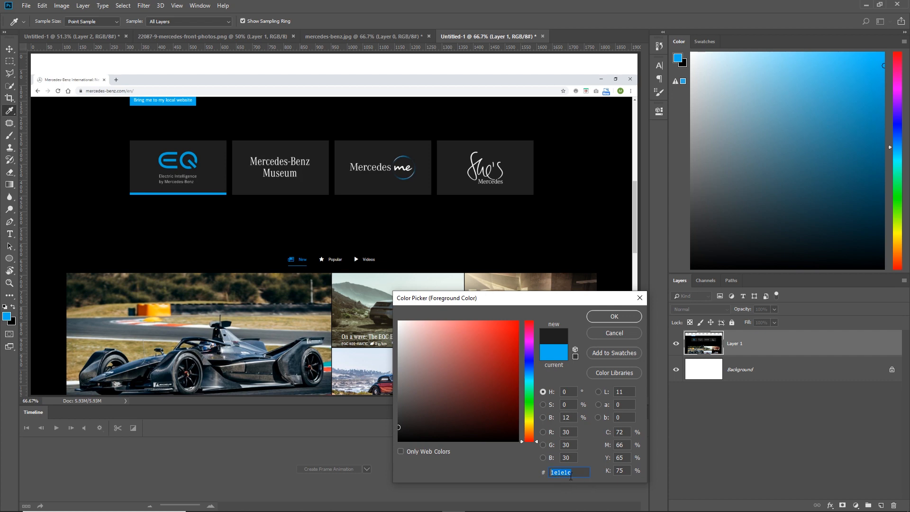
left_click(615, 317)
key("v")
Switch to Adobe Animate and set the stage colour of mercedes.fla to the copied hex value 1e1e1e.
left_click(524, 502)
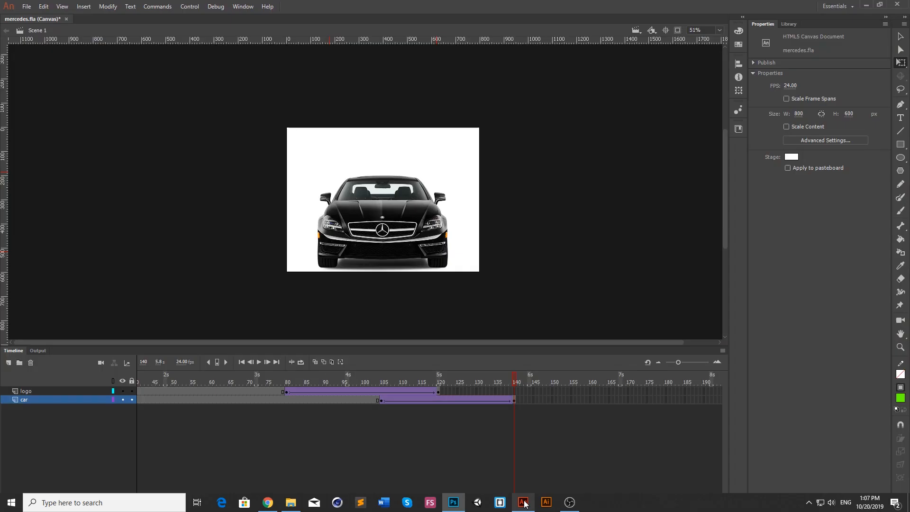
left_click(785, 158)
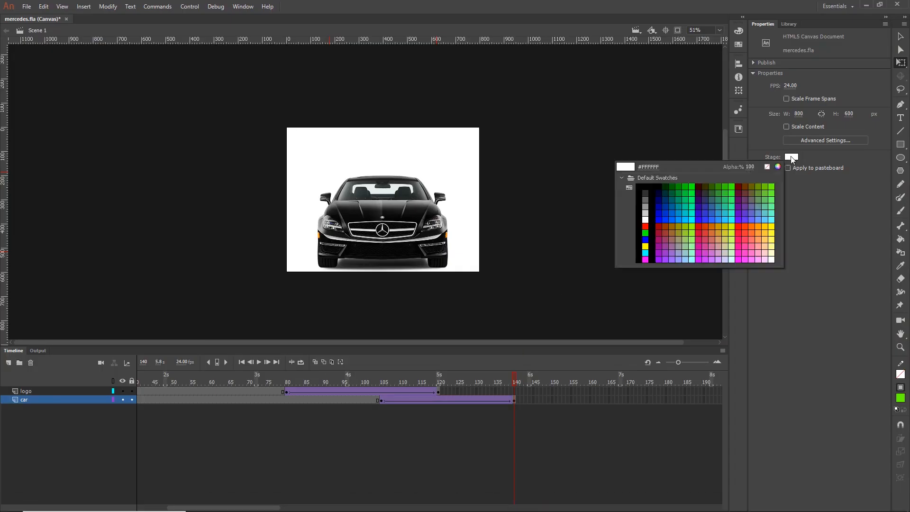
left_click(648, 165)
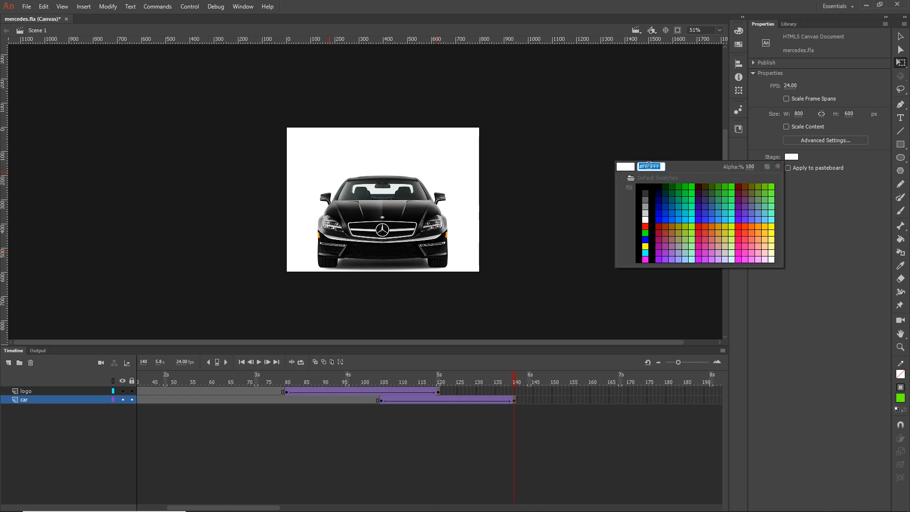
key("ctrl+v")
key("Return")
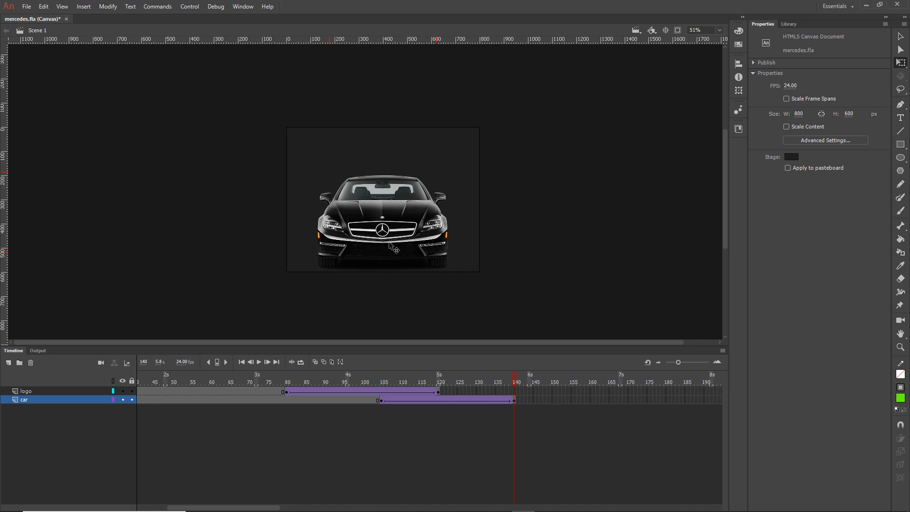
Add a new layer above the car layer and draw a white oval about 883 by 296 px over the car's lower half.
left_click(9, 364)
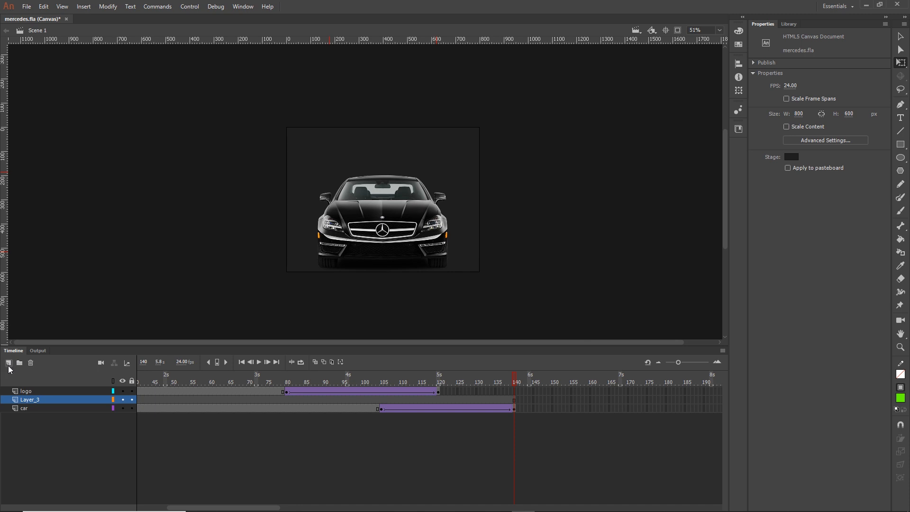
left_click(907, 161)
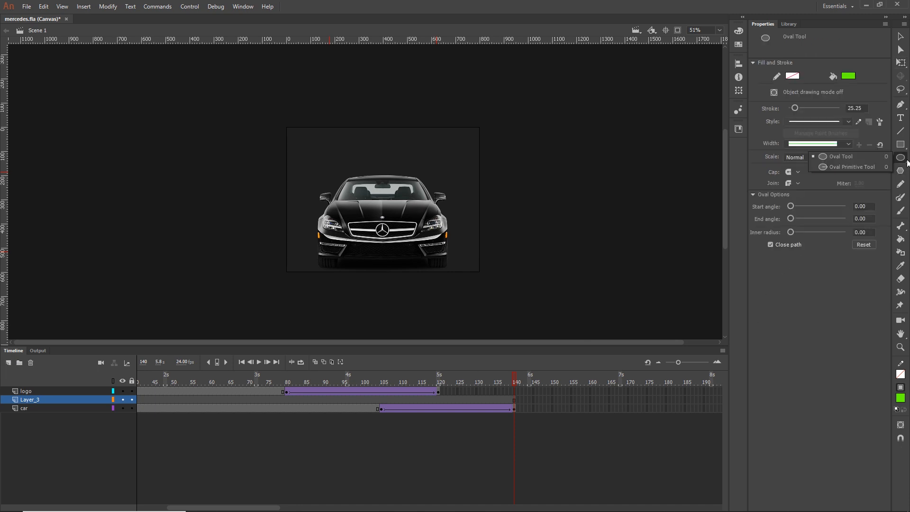
left_click(849, 158)
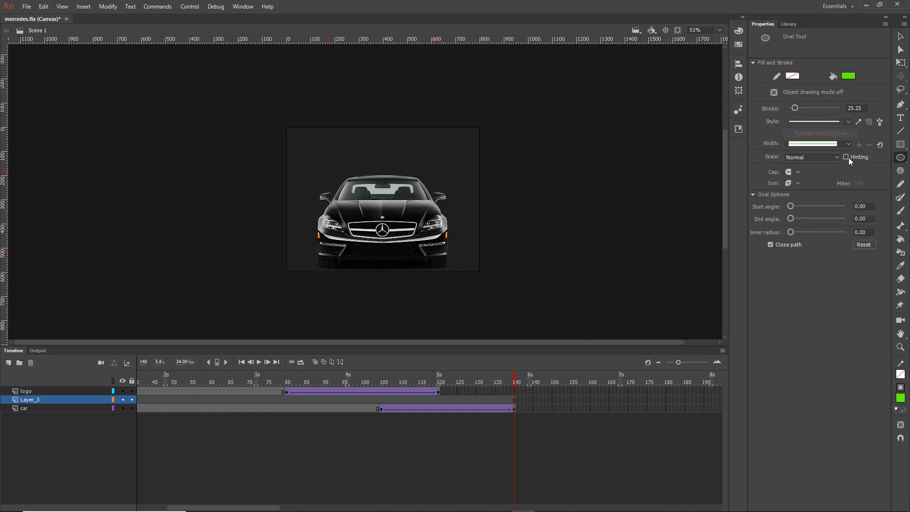
left_click(849, 77)
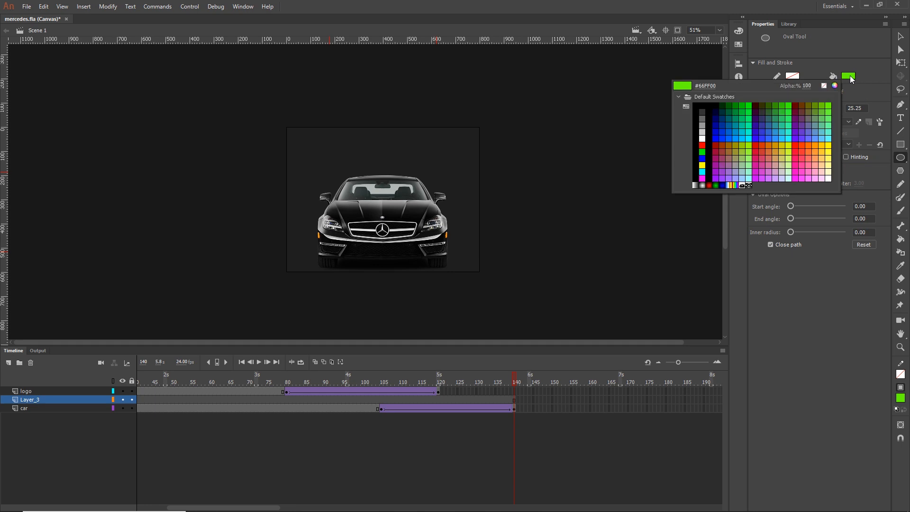
left_click(705, 139)
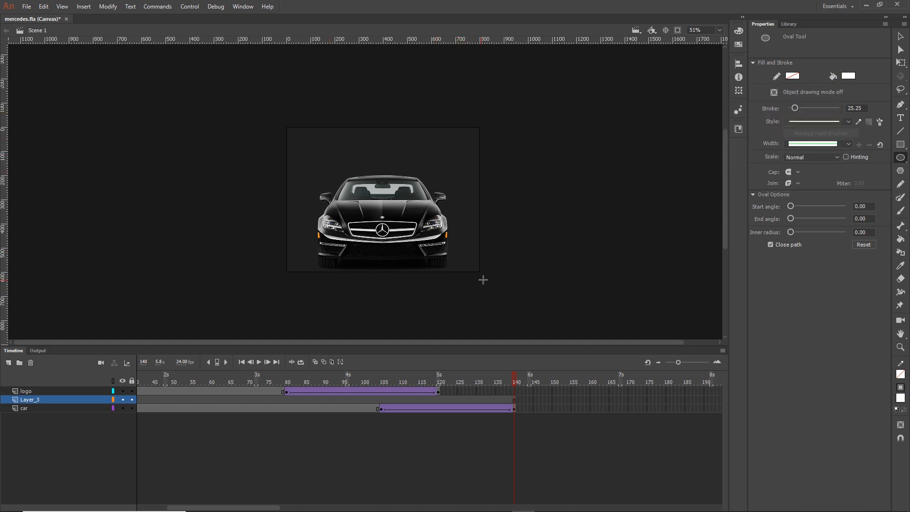
mouse_move(490, 277)
left_mouse_down()
mouse_move(303, 226)
mouse_move(278, 206)
left_mouse_up()
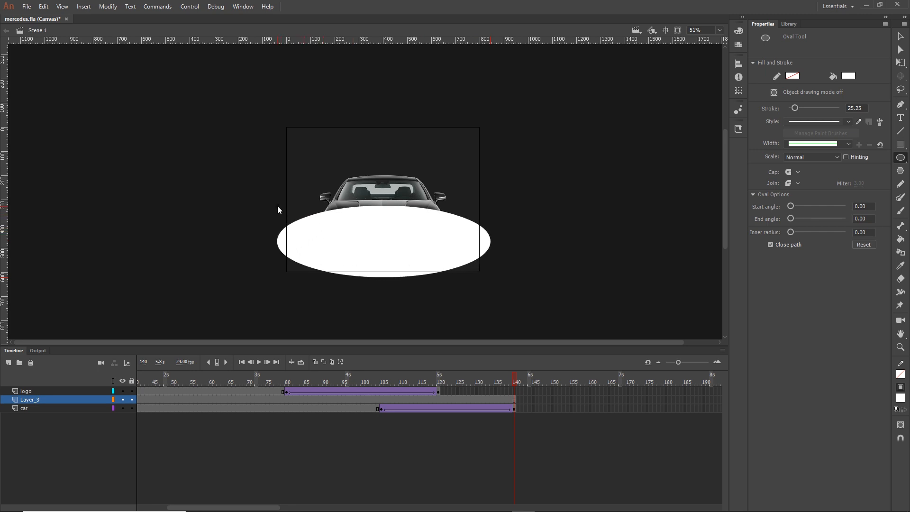
Centre the white oval horizontally on the stage and move its layer, Layer_3, below the car layer.
key("v")
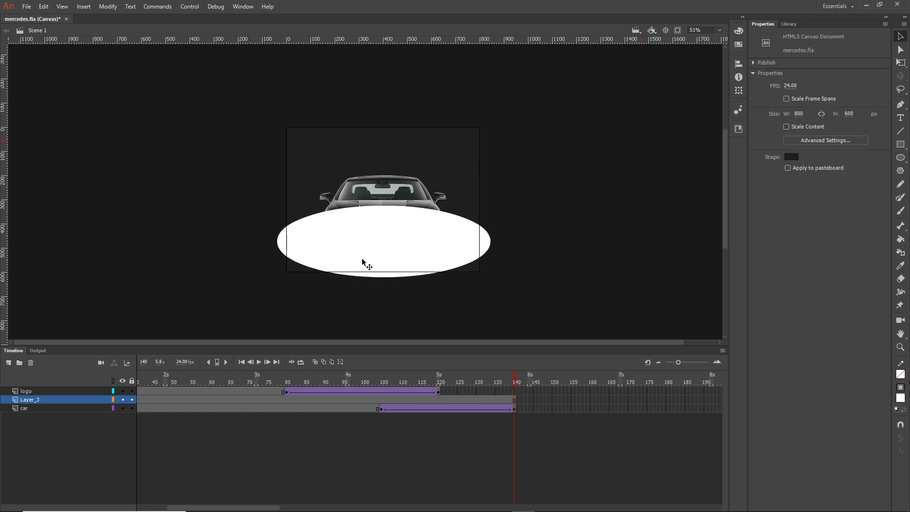
left_click(372, 243)
left_click(740, 63)
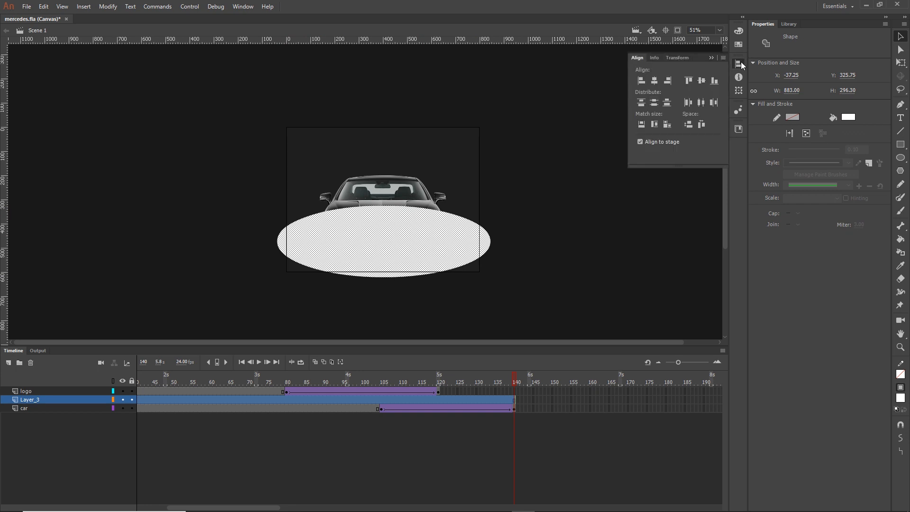
left_click(654, 81)
left_click(712, 57)
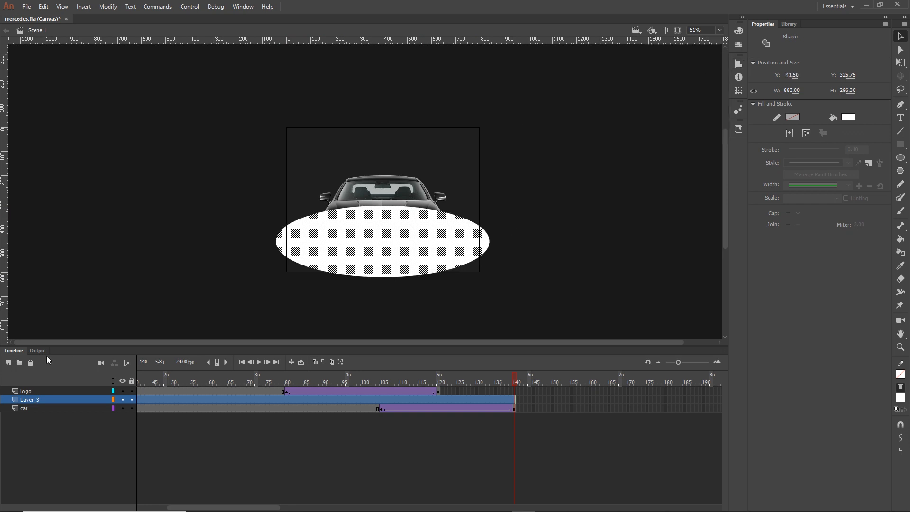
left_click_drag(33, 401, 31, 413)
left_click(75, 317)
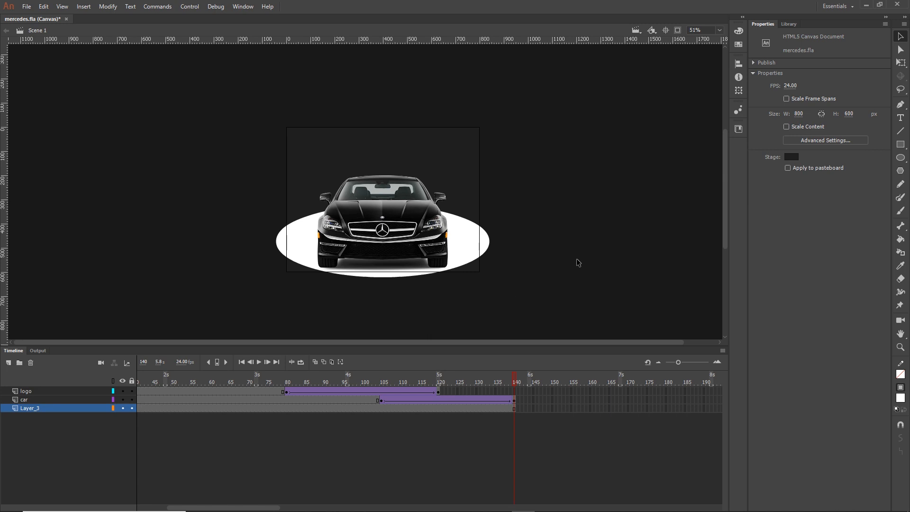
Give the oval a radial gradient fill with the outer colour stop sampled from the dark stage background (1E1E1E).
left_click(462, 247)
left_click(480, 246)
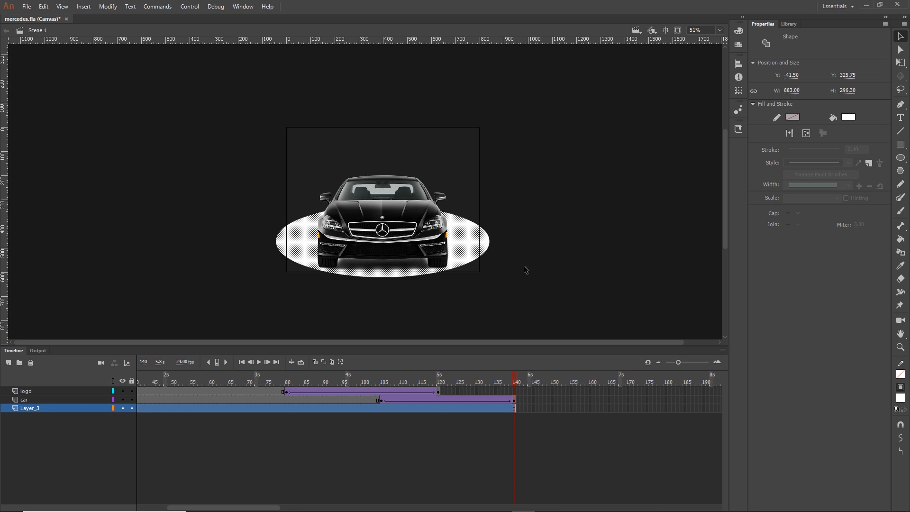
left_click(738, 31)
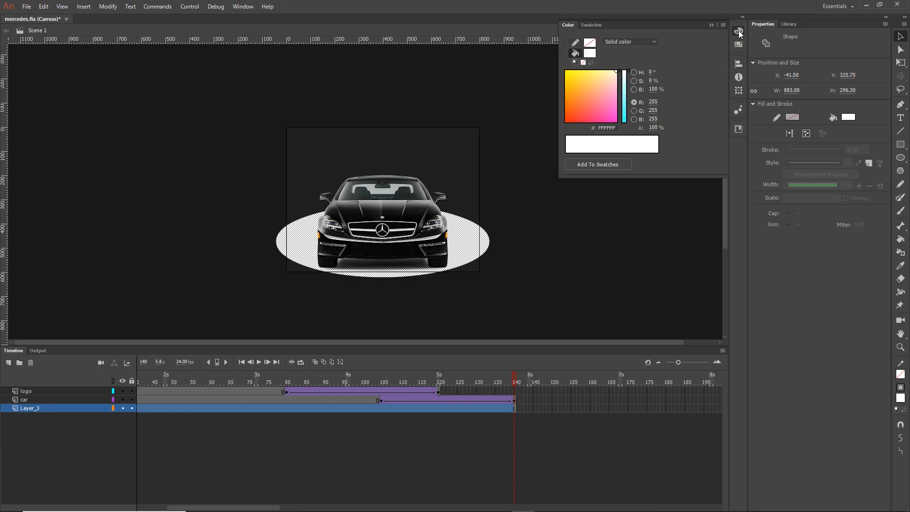
left_click(652, 43)
left_click(641, 83)
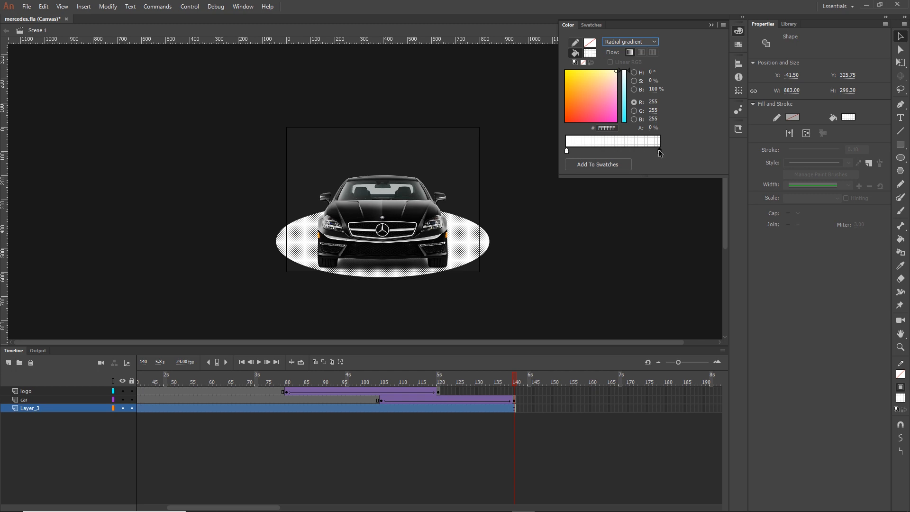
double_click(660, 152)
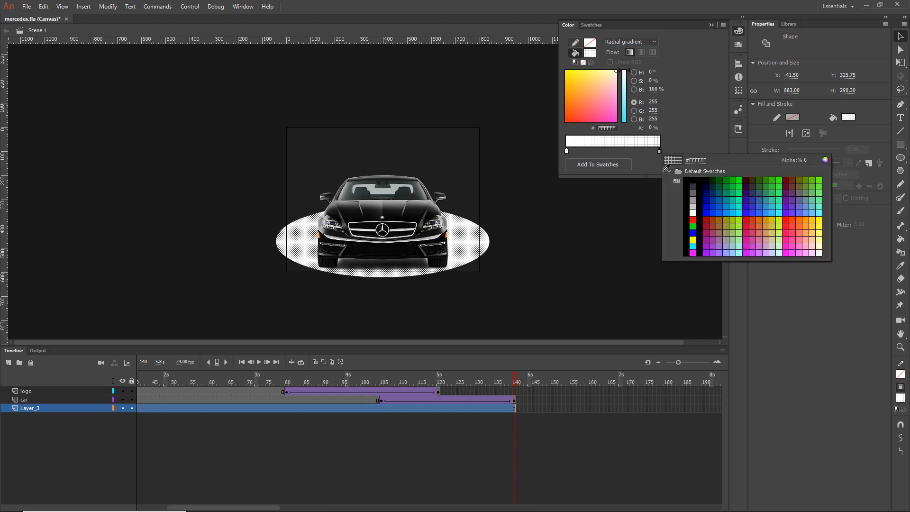
left_click(445, 152)
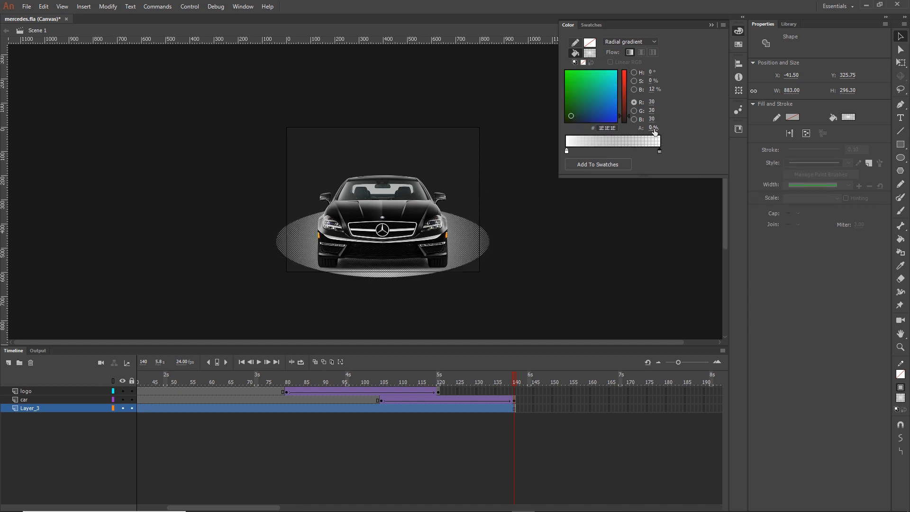
left_click(581, 229)
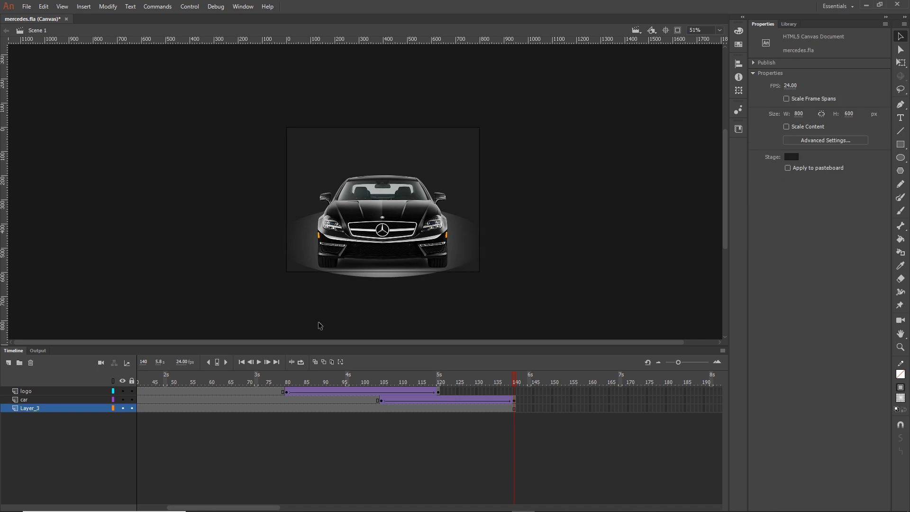
Convert the gradient oval to a Movie Clip symbol named "light".
left_click(481, 252)
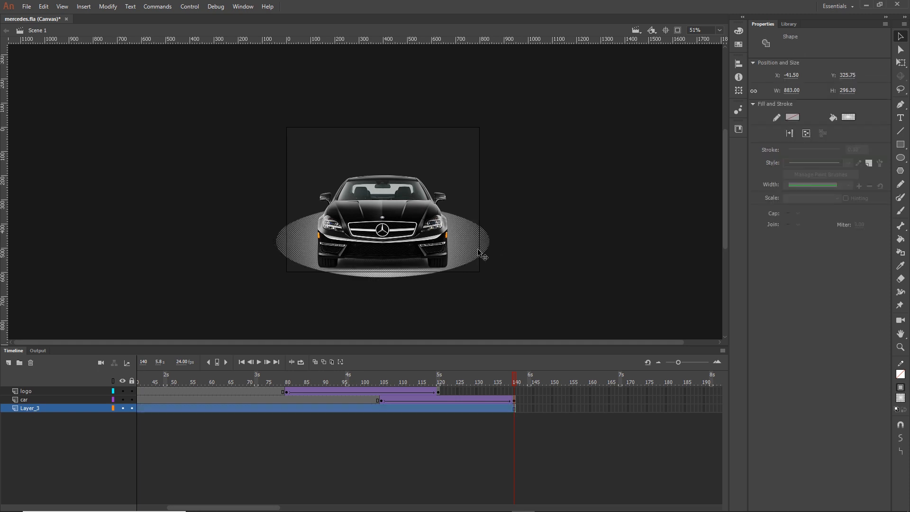
key("F8")
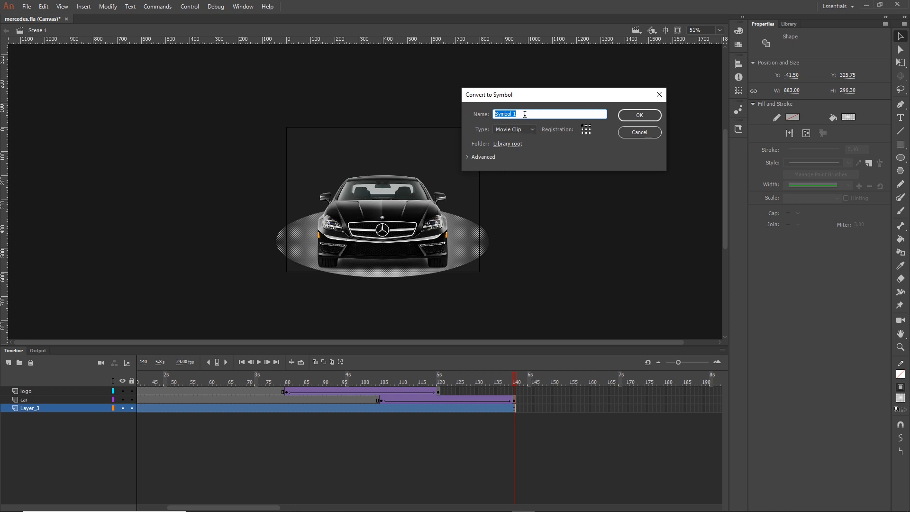
key("BackSpace")
type("lihjt")
key("BackSpace")
key("BackSpace")
key("BackSpace")
type("gh")
left_click(632, 117)
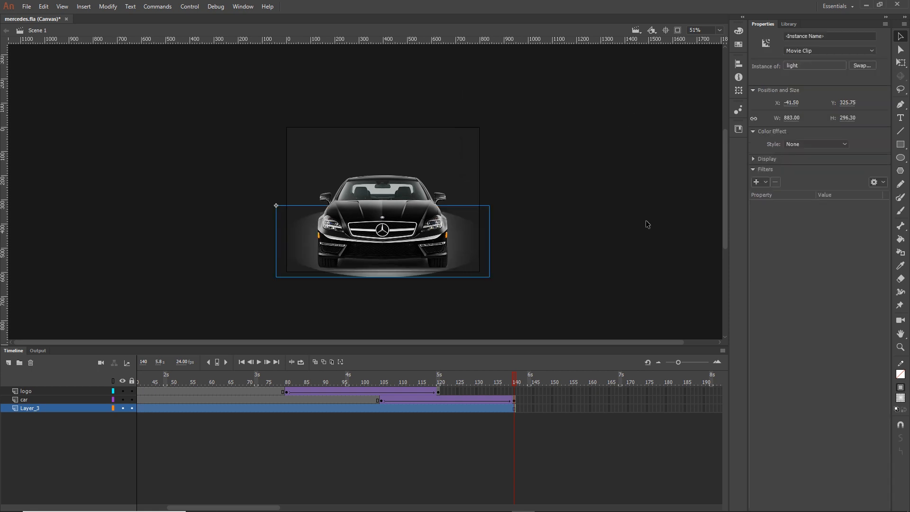
Add a Blur filter to the light symbol with Blur X and Blur Y at 96 px.
left_click(571, 255)
left_click(476, 255)
left_click(756, 182)
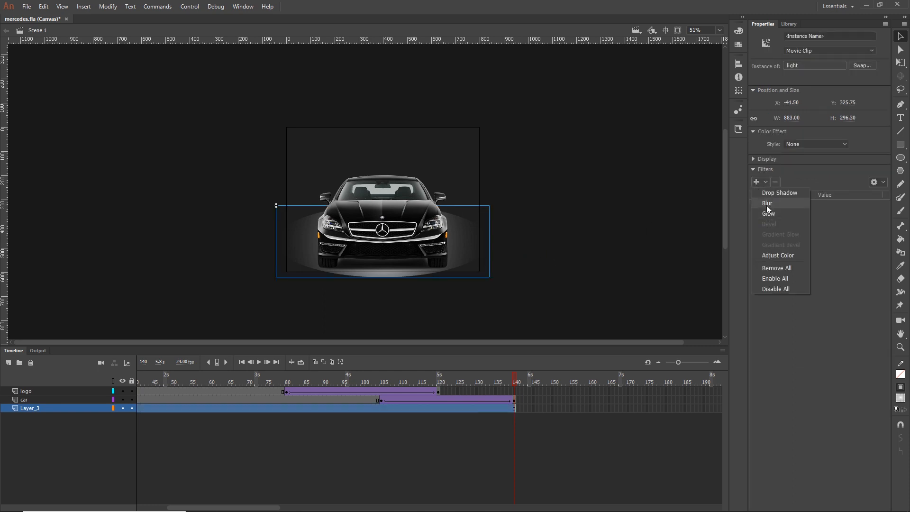
left_click(766, 205)
left_click_drag(837, 215, 848, 215)
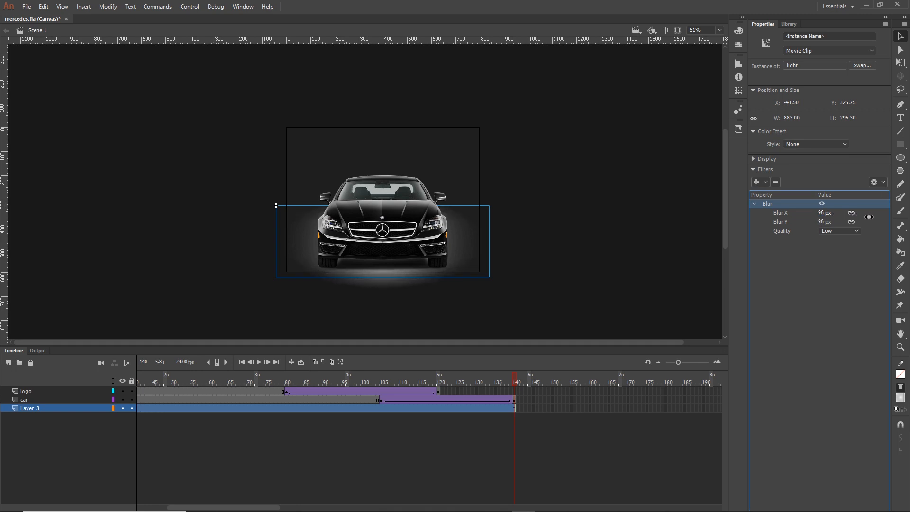
left_click(611, 200)
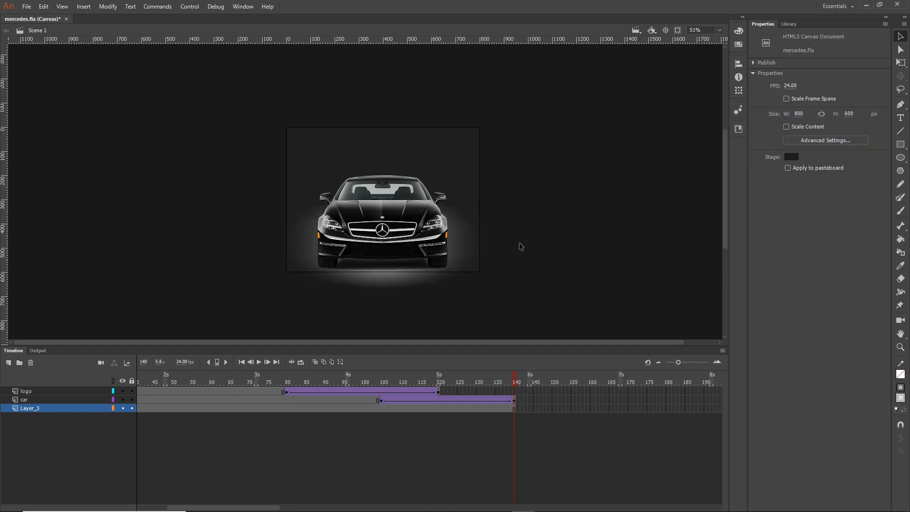
Enlarge the light symbol about its centre to about 1220 px wide with Free Transform, and stretch its upper edge up to the car's roof.
left_click(398, 272)
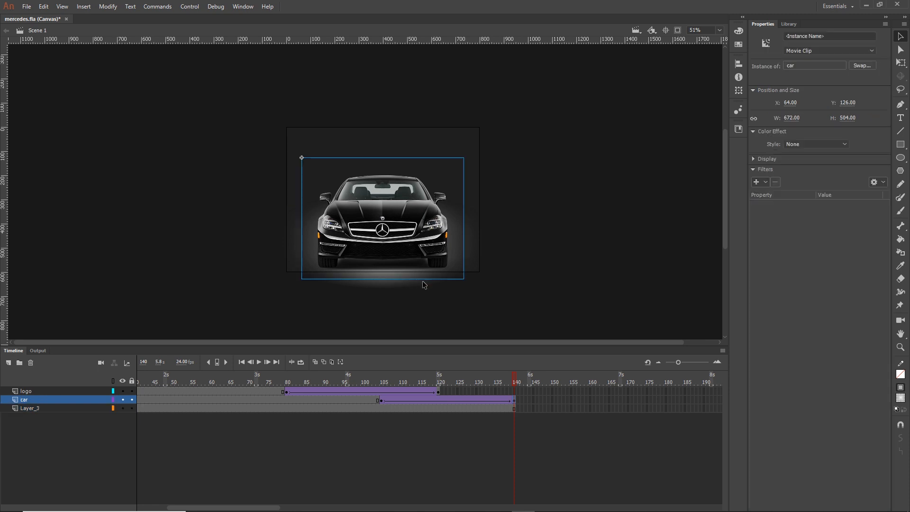
left_click(474, 264)
left_click(464, 259)
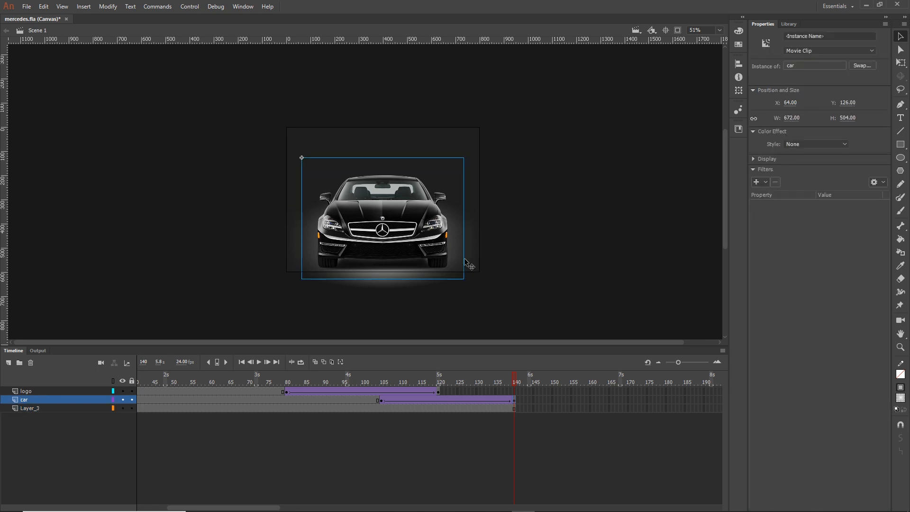
left_click(30, 409)
key("q")
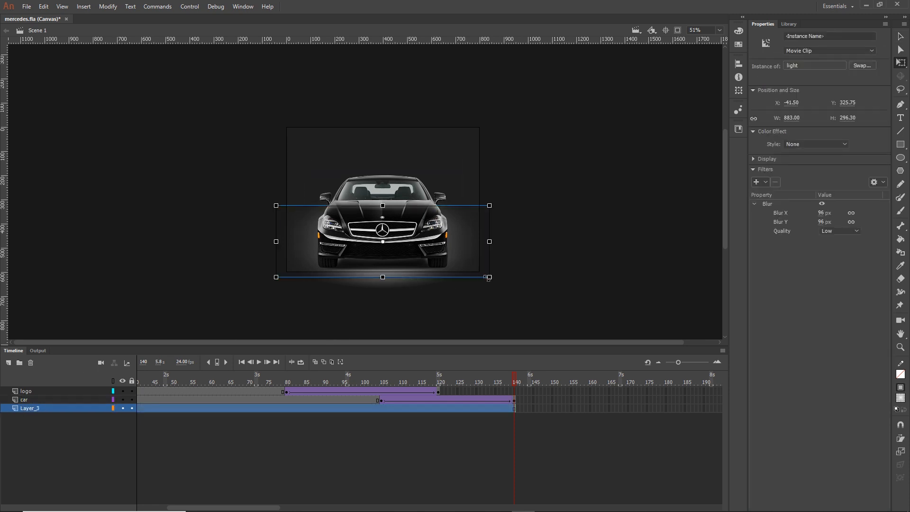
left_click_drag(488, 278, 531, 321)
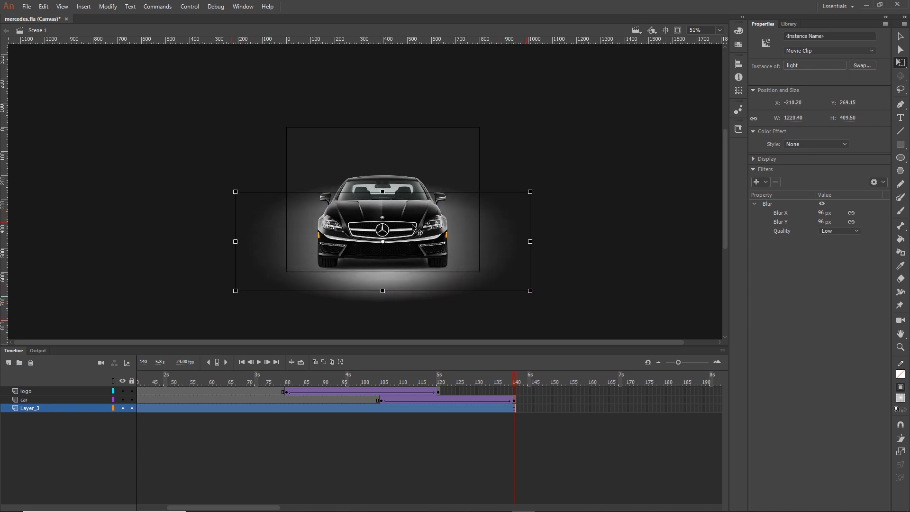
left_click_drag(383, 192, 383, 175)
left_click(573, 219)
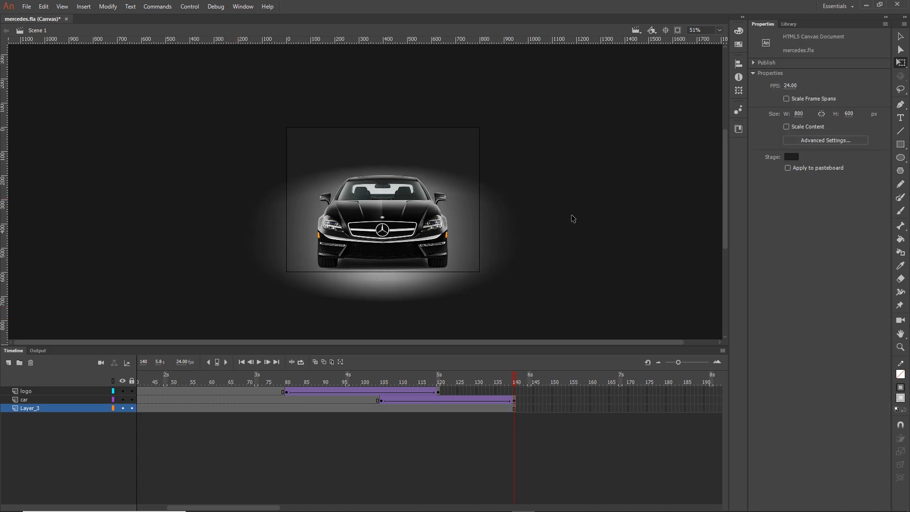
Test the animation in the browser to check the car against the glow, and return to the timeline.
key("ctrl+Return")
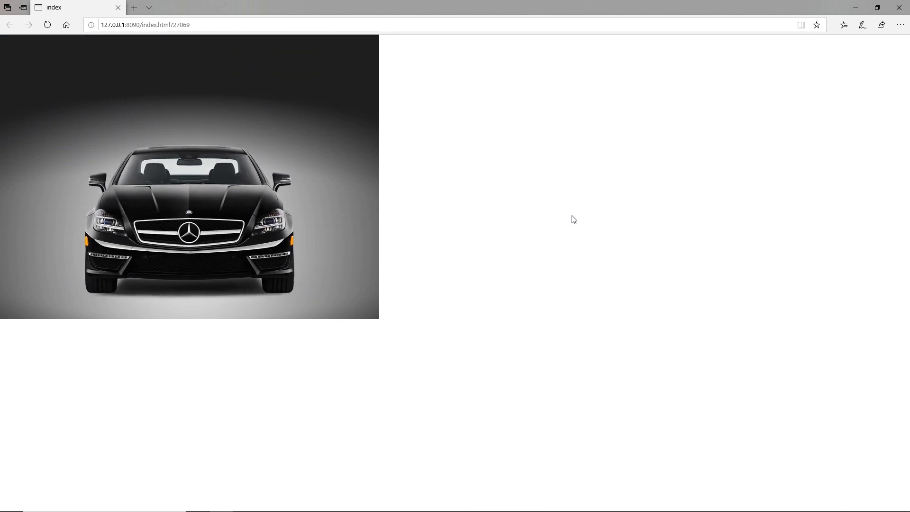
left_click(908, 11)
left_click(13, 351)
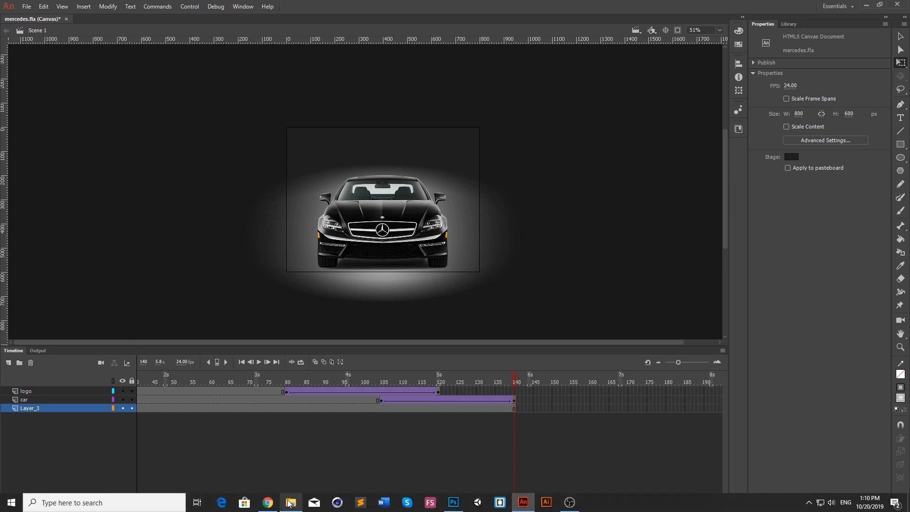
Switch to File Explorer and browse to the exported folder inside 06 mercedes\tutorial\banner.
left_click(287, 503)
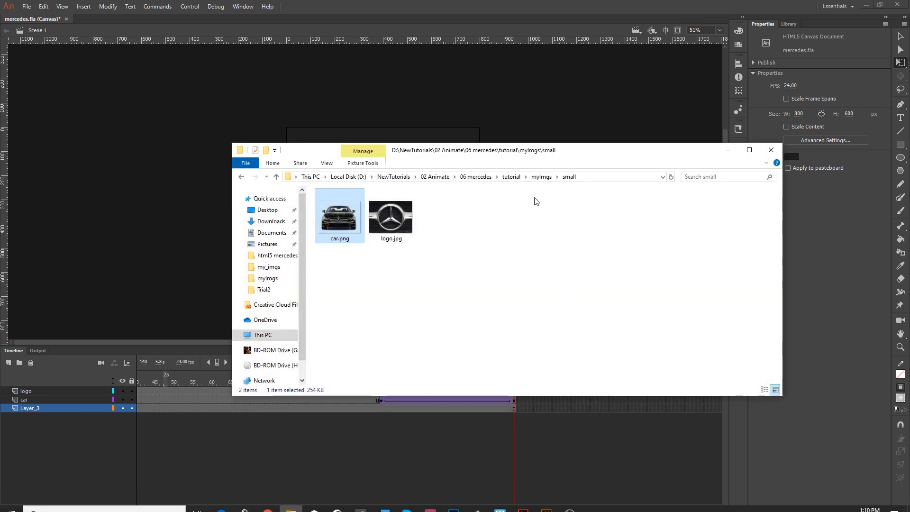
left_click(475, 177)
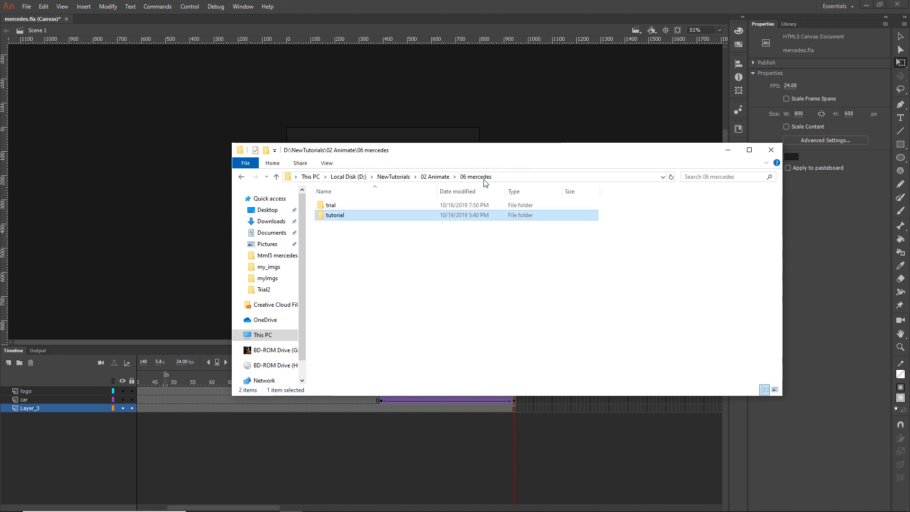
double_click(349, 219)
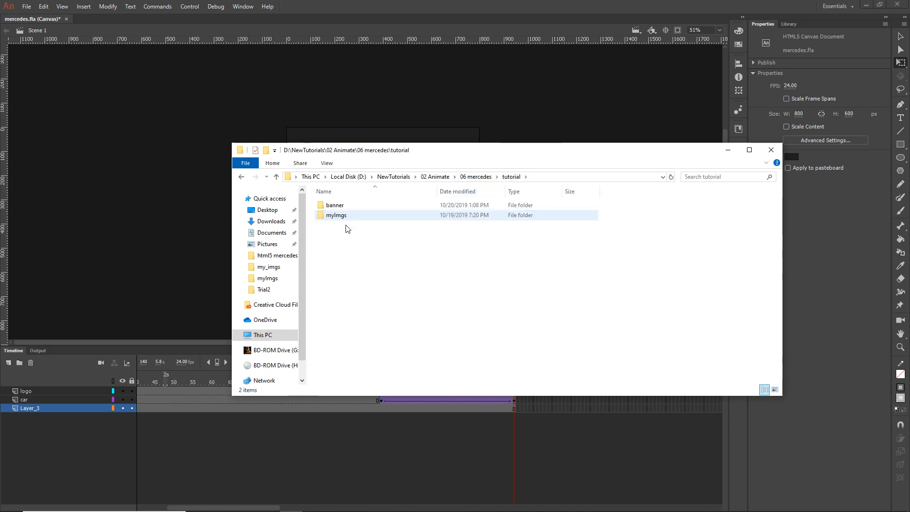
double_click(337, 205)
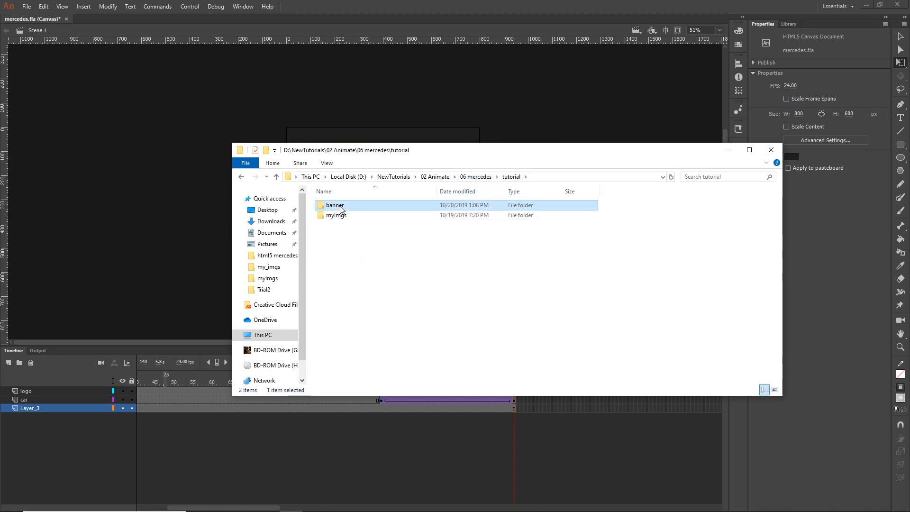
double_click(344, 205)
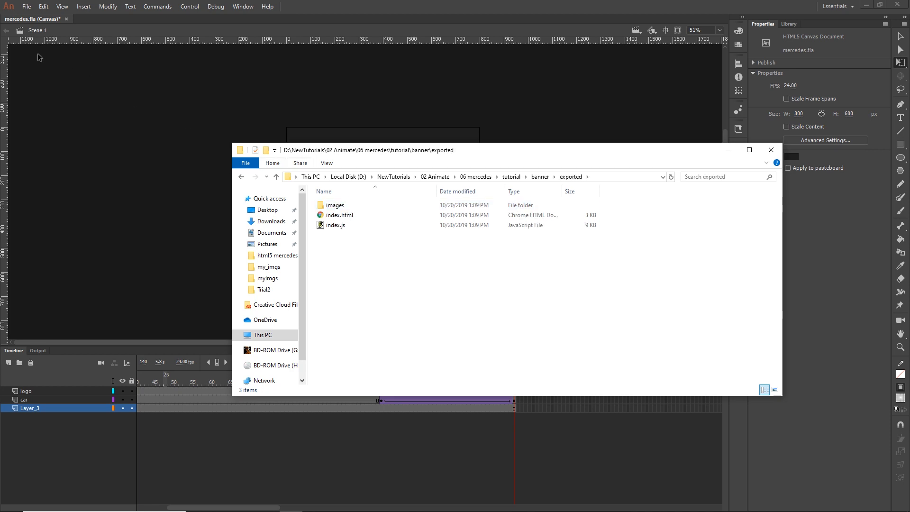
Publish the Mercedes animation from Animate, and return to the timeline.
left_click(25, 7)
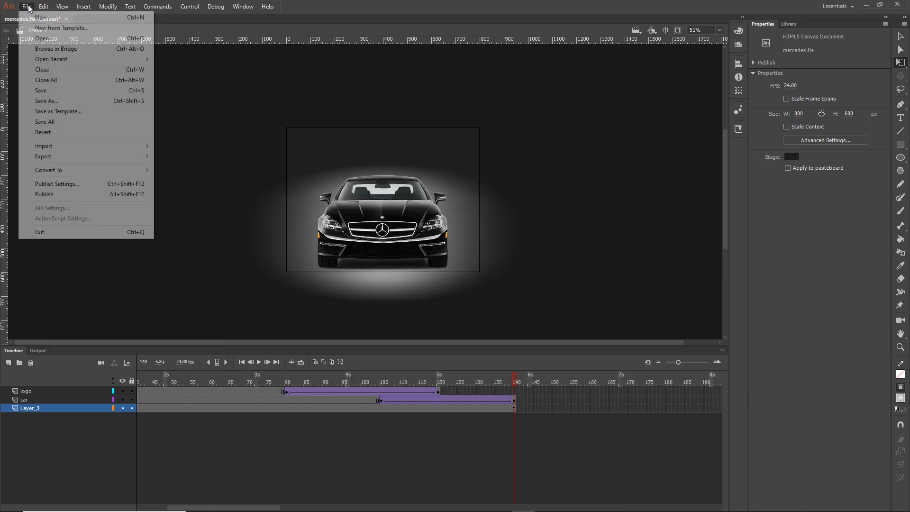
left_click(57, 195)
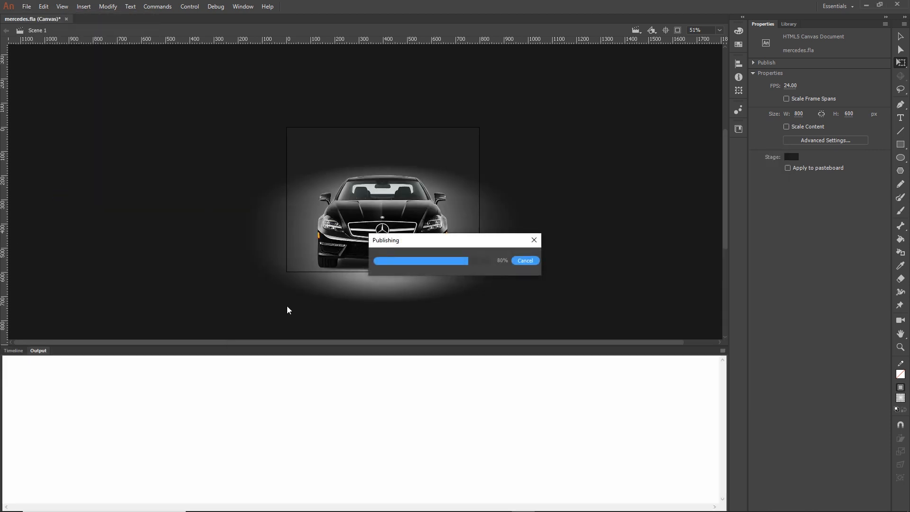
left_click(14, 351)
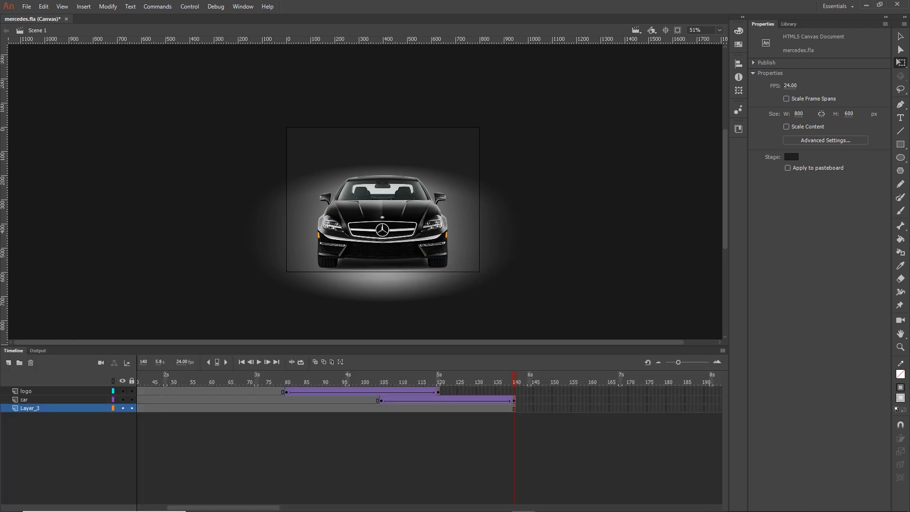
Play the published index.html from the exported folder in the browser, and return to Animate.
left_click(291, 503)
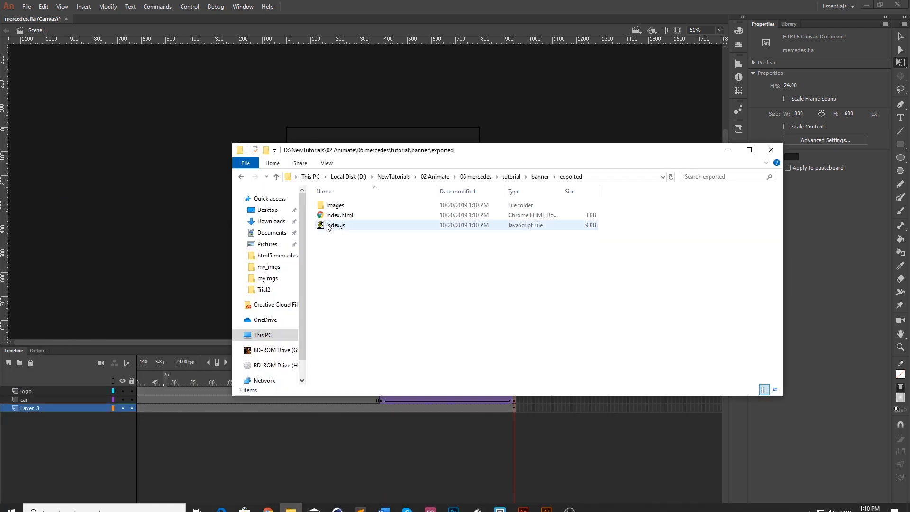
double_click(340, 215)
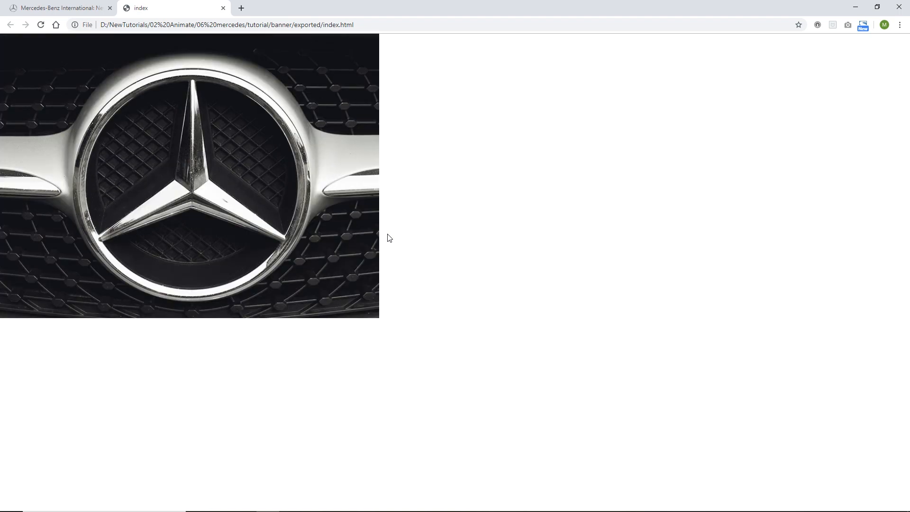
left_click(899, 7)
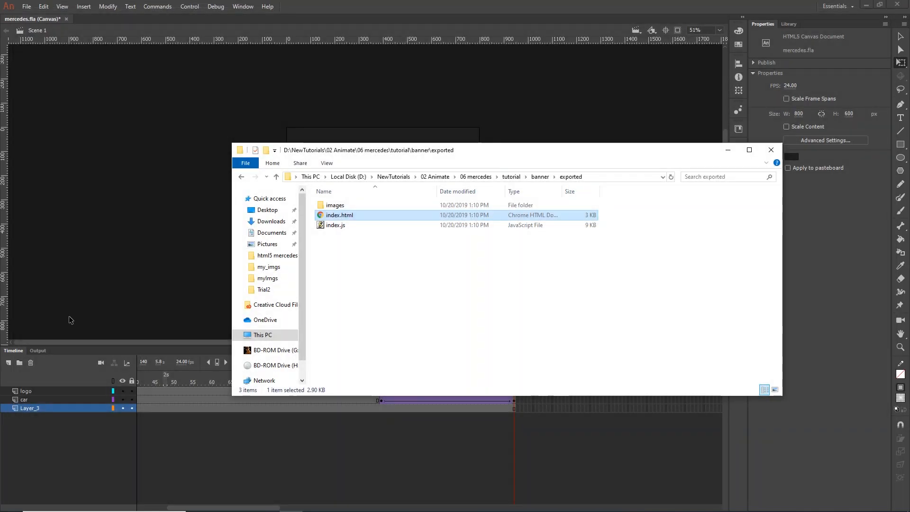
left_click(728, 150)
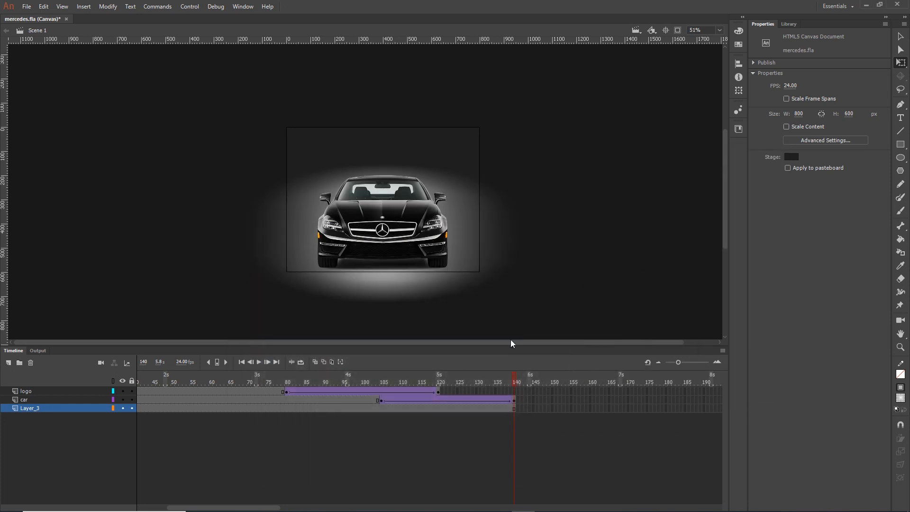
Inside the car symbol, add a new layer above the bitmap's layer and rename the bitmap's layer as car.
left_click_drag(513, 373, 509, 397)
double_click(370, 221)
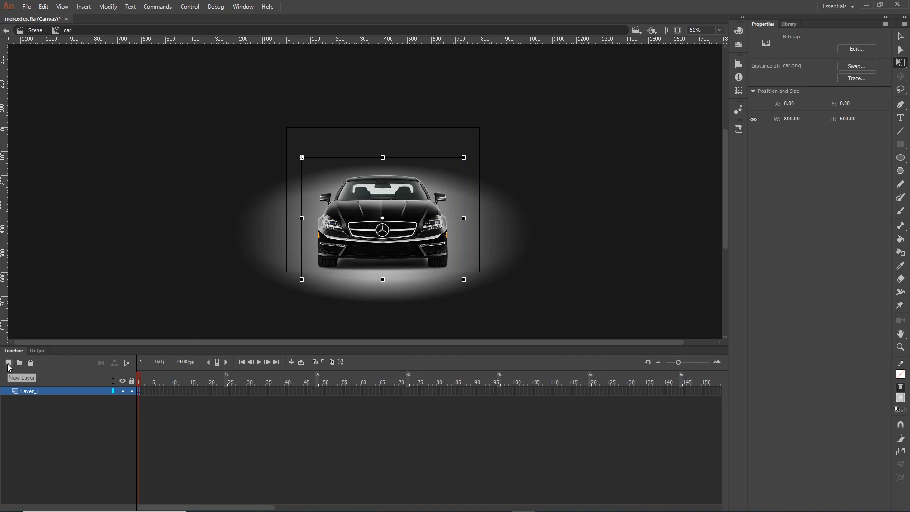
left_click(8, 363)
left_click(33, 402)
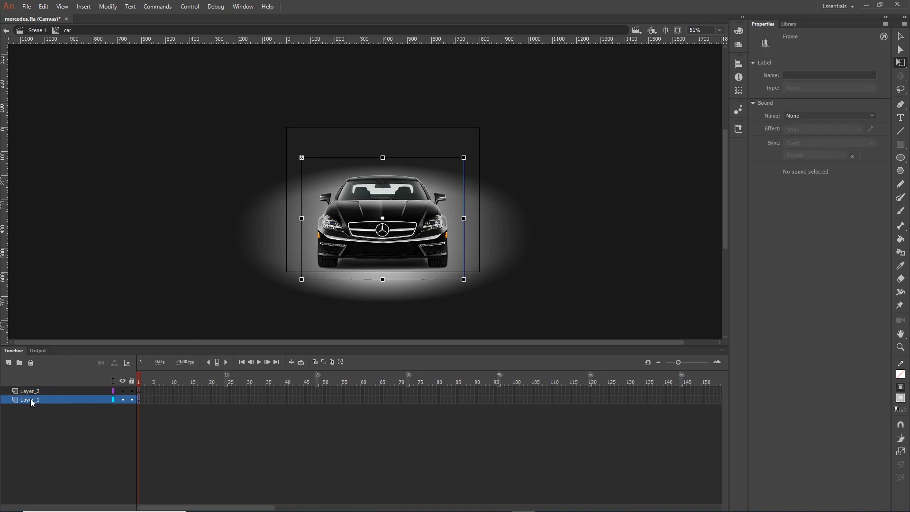
double_click(31, 400)
type("c")
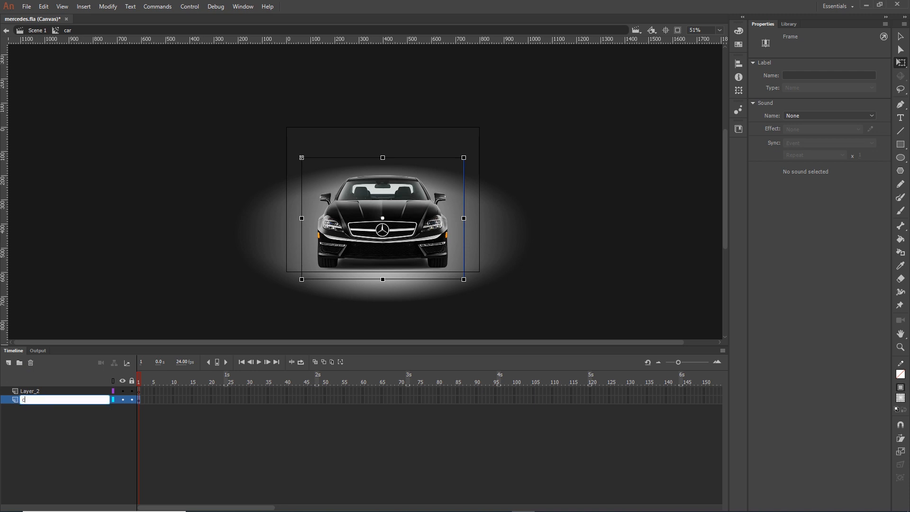
type("ar")
key("Return")
Rename the new upper layer in the car symbol as light.
left_click(31, 393)
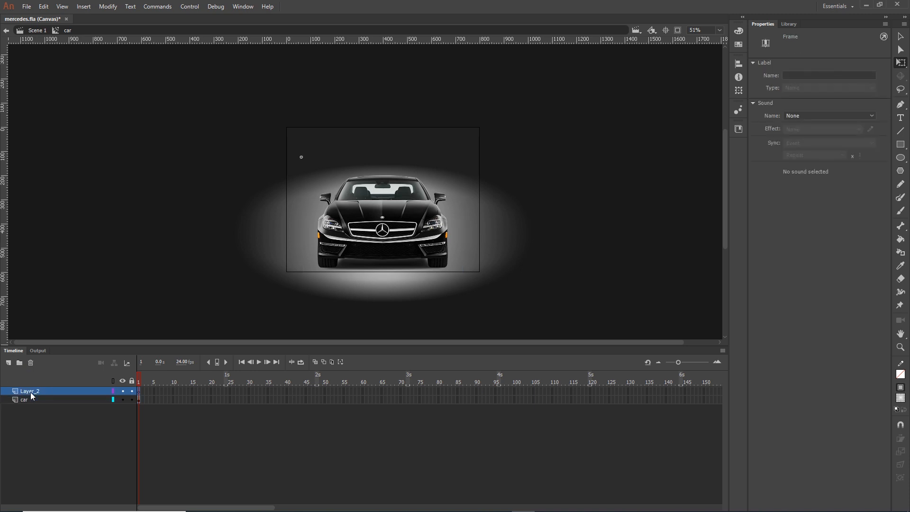
double_click(31, 394)
type("ligh")
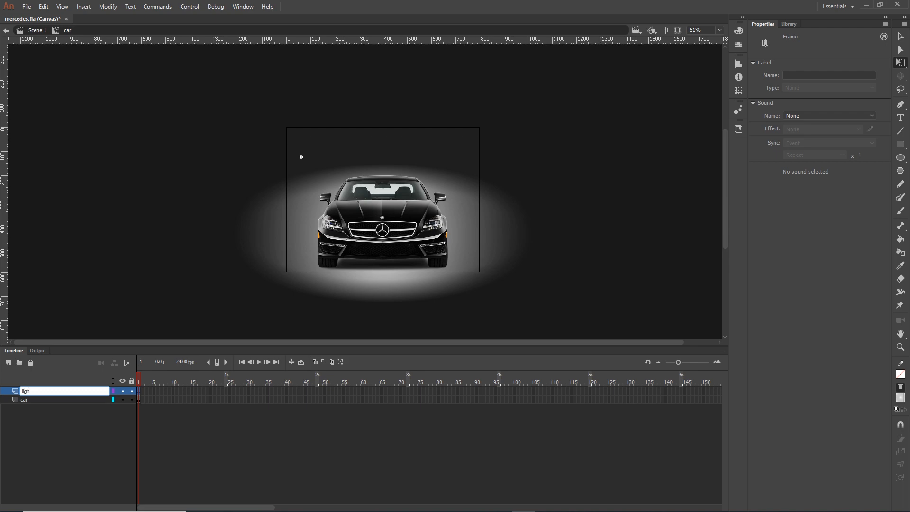
type("t")
left_click(197, 319)
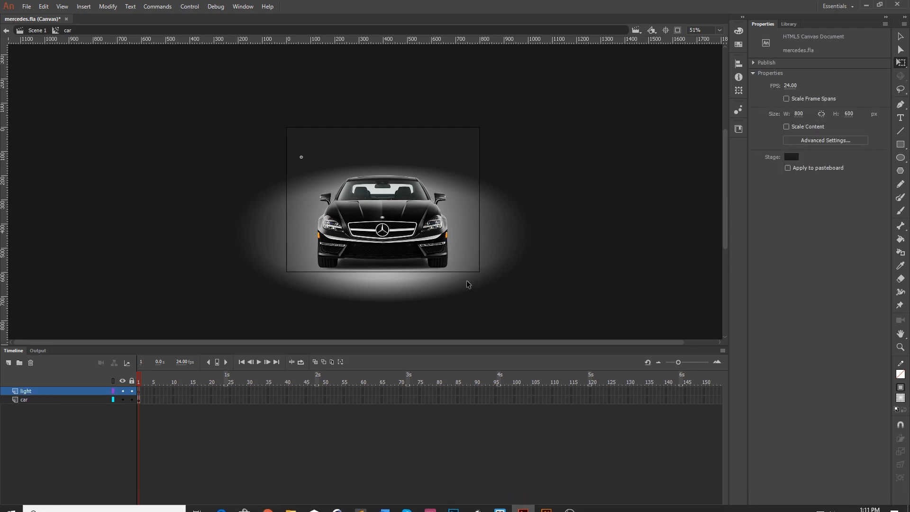
Draw a white oval without stroke, about 123 by 78 px, over the car's left-hand headlight on the light layer.
scroll(351, 244, "up", 3)
scroll(351, 243, "up", 2)
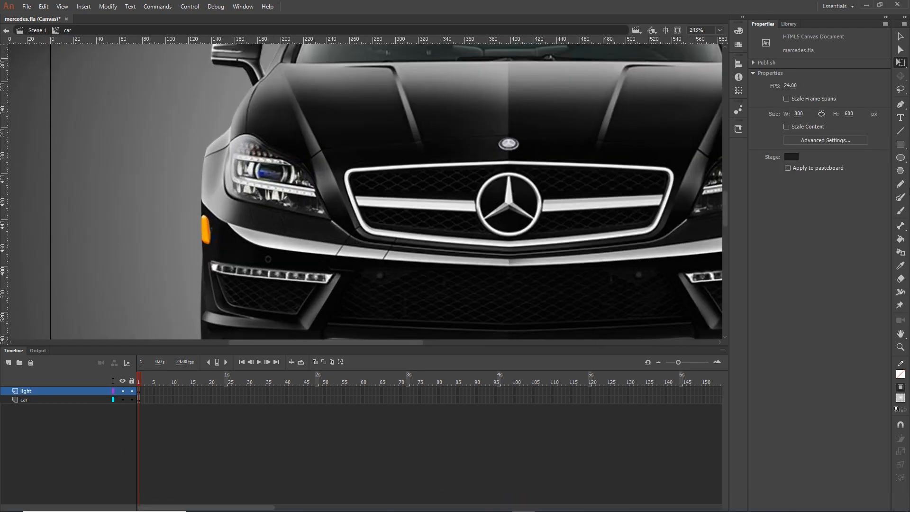
left_click(904, 164)
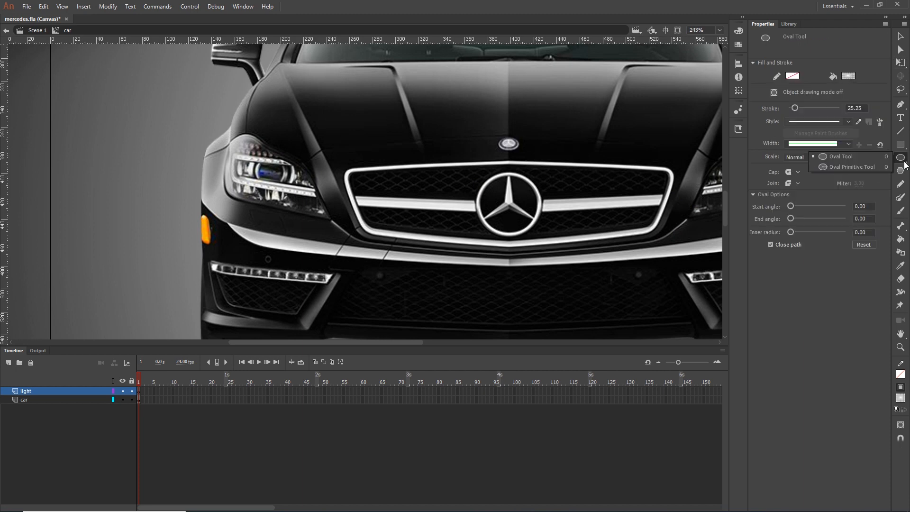
left_click(844, 157)
left_click(848, 76)
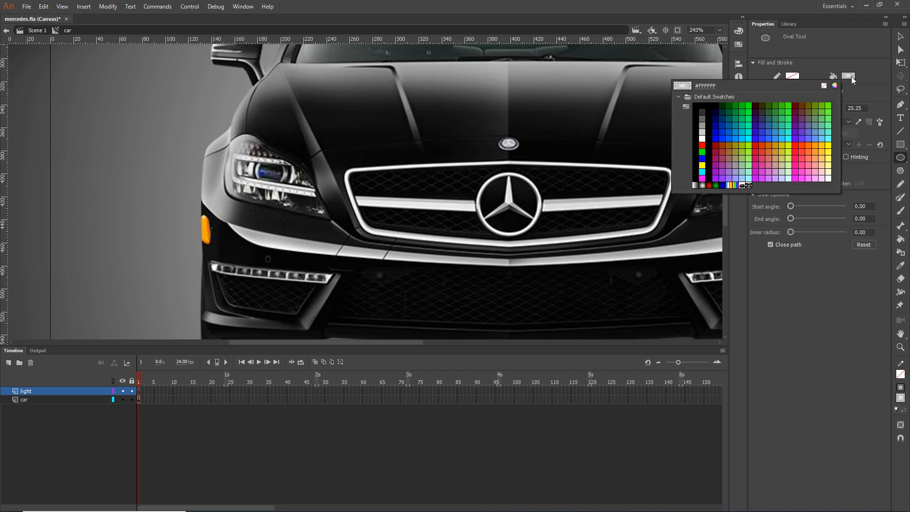
left_click(703, 138)
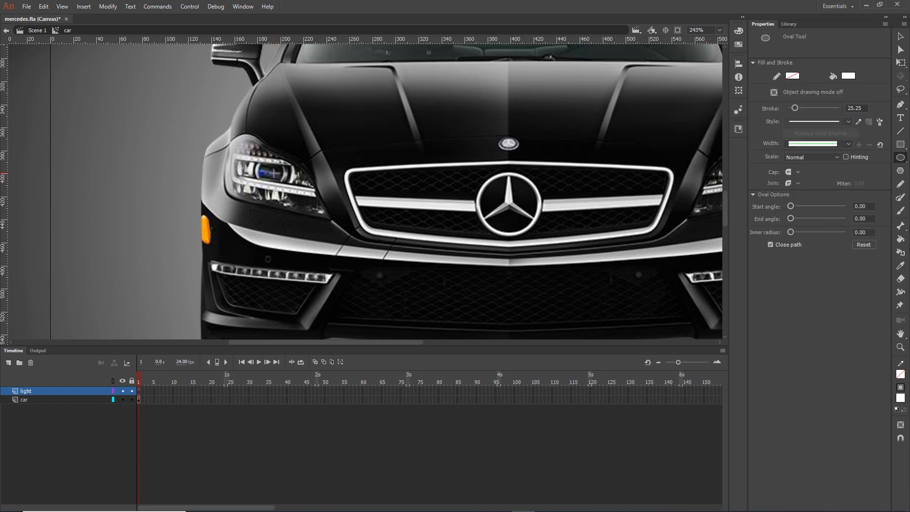
left_click_drag(227, 140, 346, 210)
Move the white oval slightly outward to cover the left-hand headlight, to about X 88, Y 291, and check it against the whole car.
left_click(900, 36)
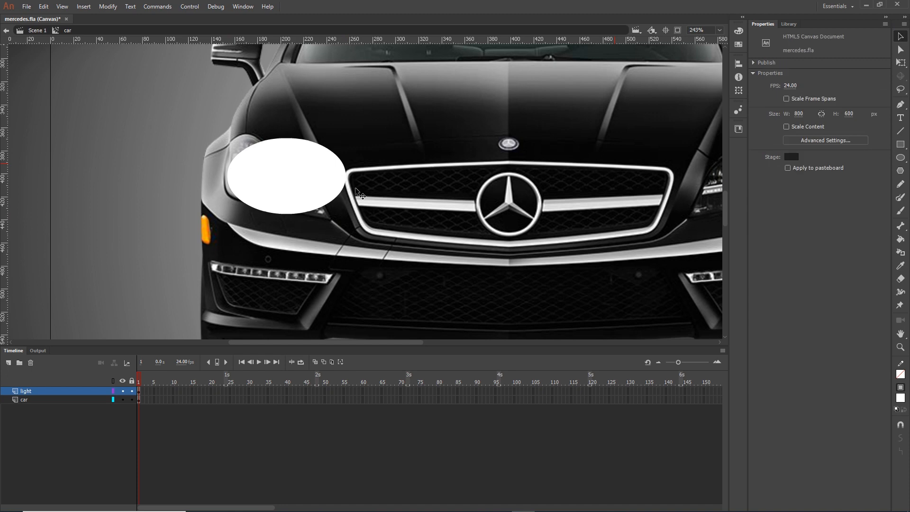
left_click_drag(307, 188, 286, 189)
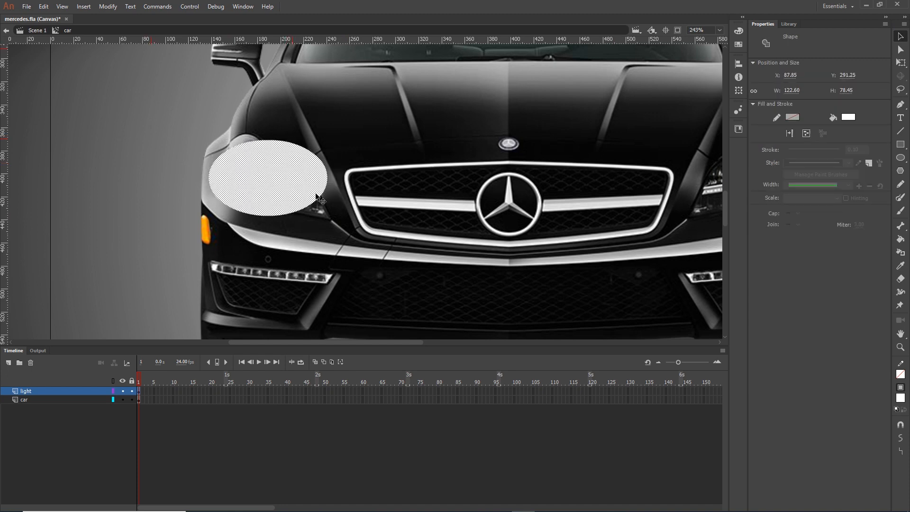
left_click(374, 240)
scroll(374, 240, "down", 3)
scroll(374, 237, "up", 3)
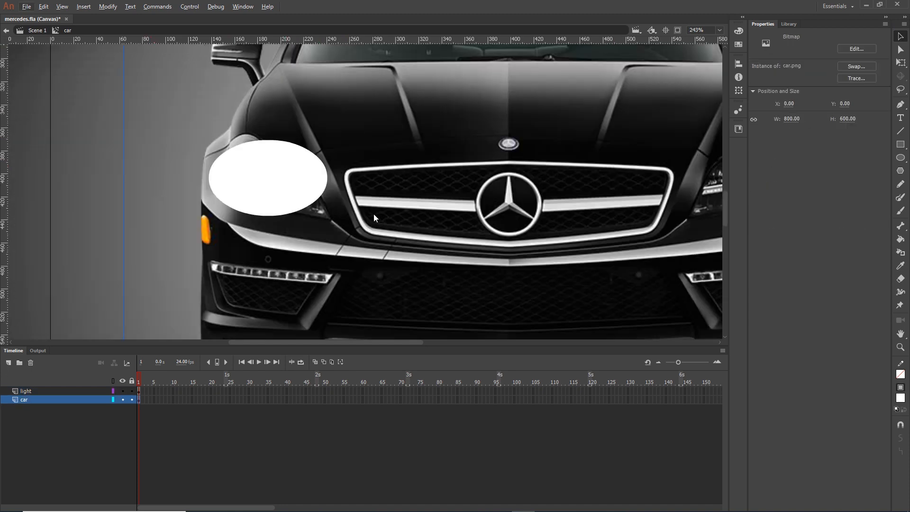
scroll(373, 209, "down", 3)
scroll(373, 208, "down", 2)
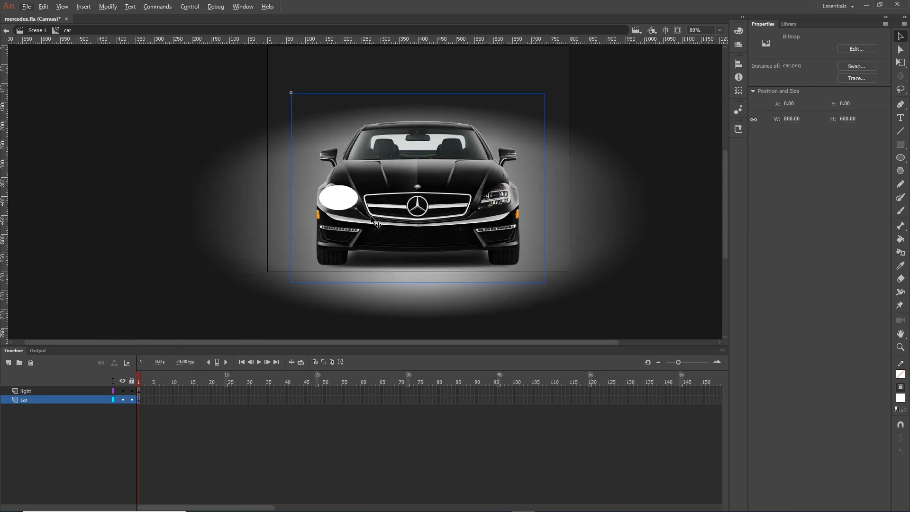
Convert the white oval to a Movie Clip symbol named "carlight".
left_click(346, 209)
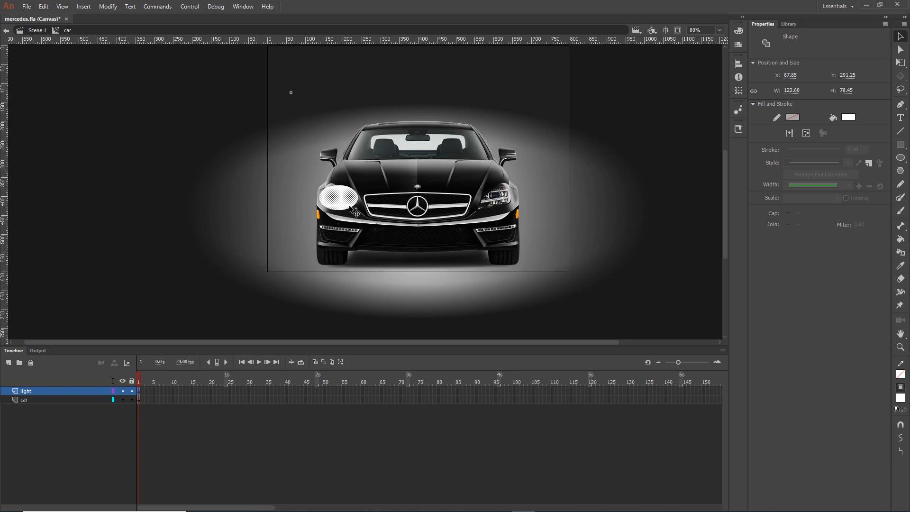
key("F8")
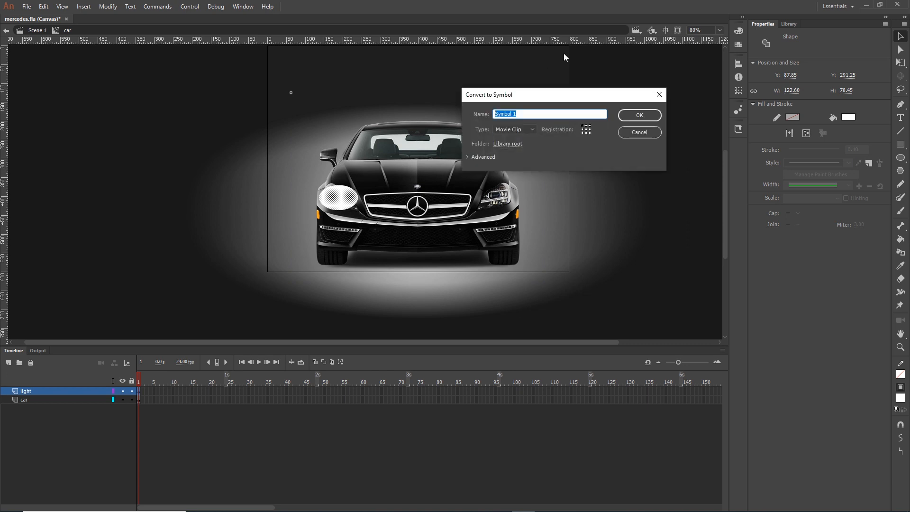
type("carlight")
left_click(643, 118)
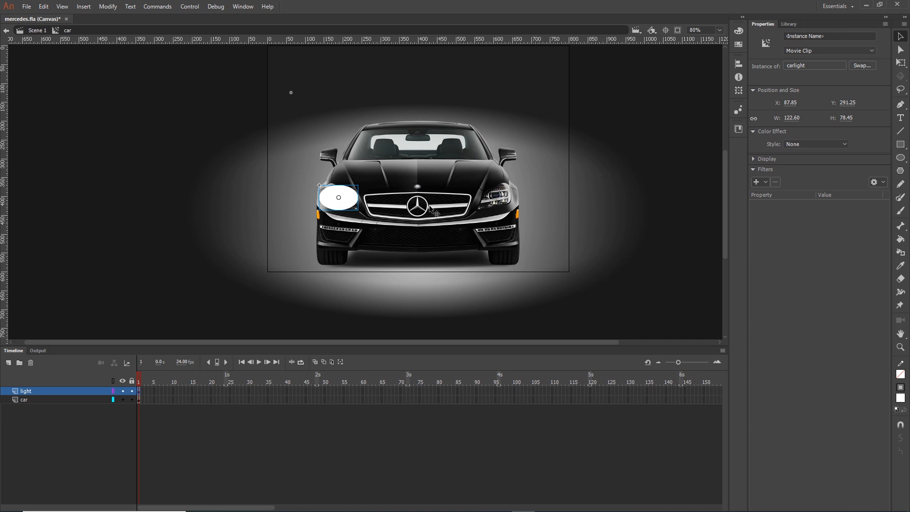
Add a Blur filter to the carlight symbol with Blur X and Blur Y at 45 px.
left_click(755, 184)
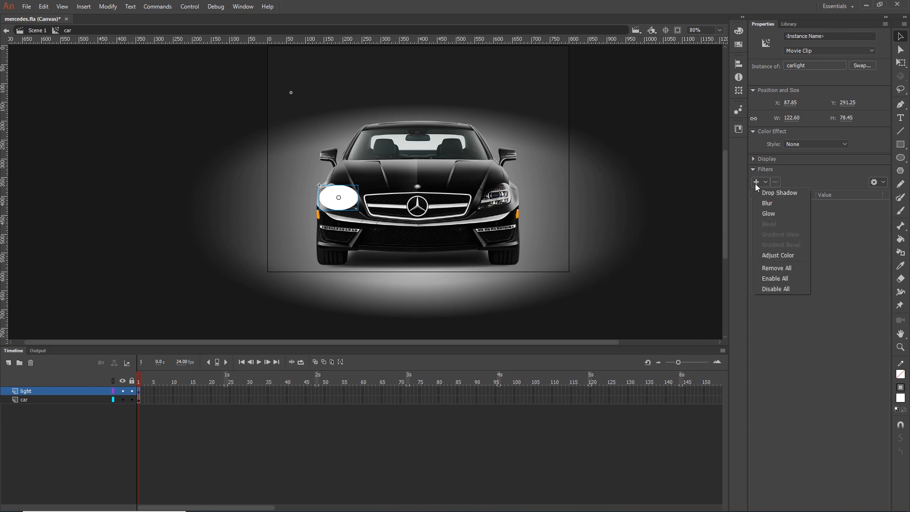
left_click(758, 201)
left_click_drag(820, 212, 843, 214)
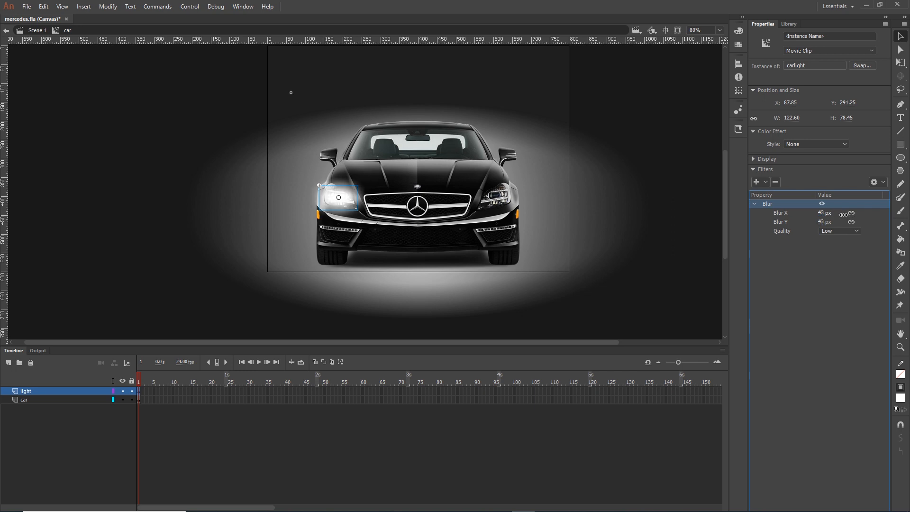
left_click(430, 400)
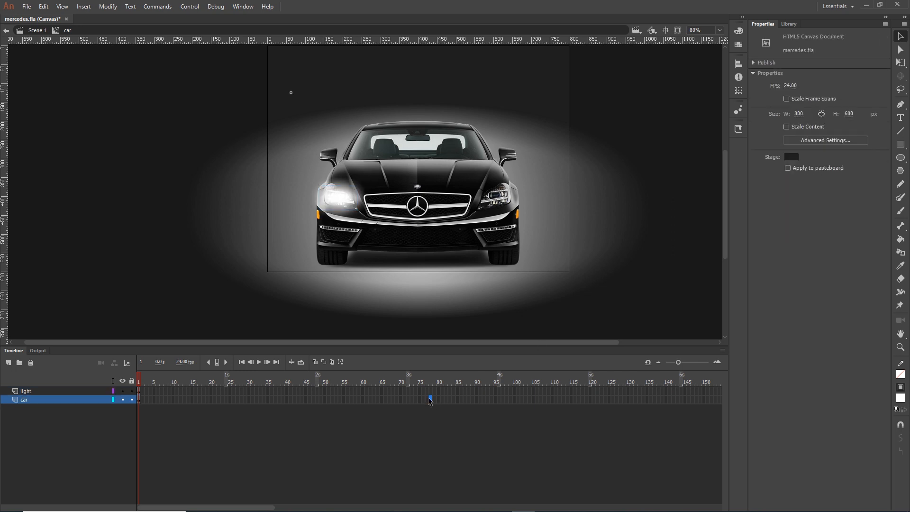
Recolor the oval inside the carlight symbol to a very pale yellow (hue about 55°) and return to the car symbol.
left_click(343, 203)
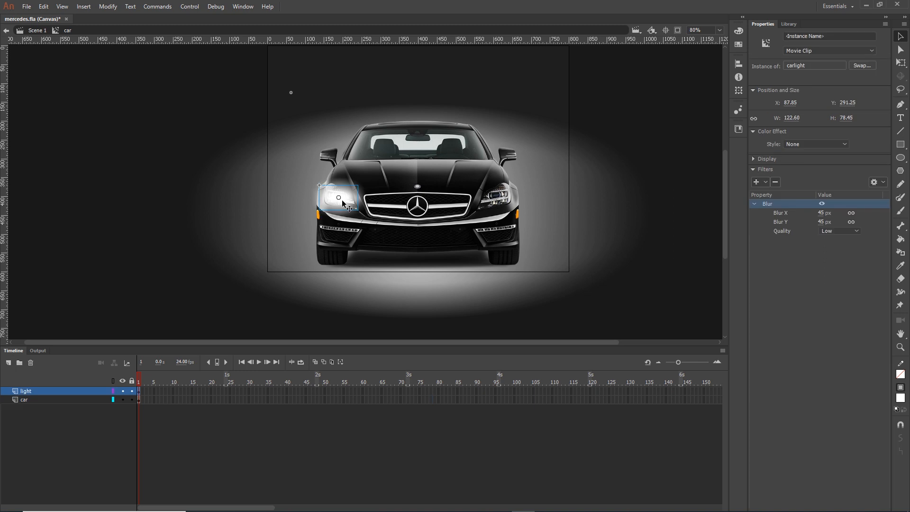
double_click(343, 201)
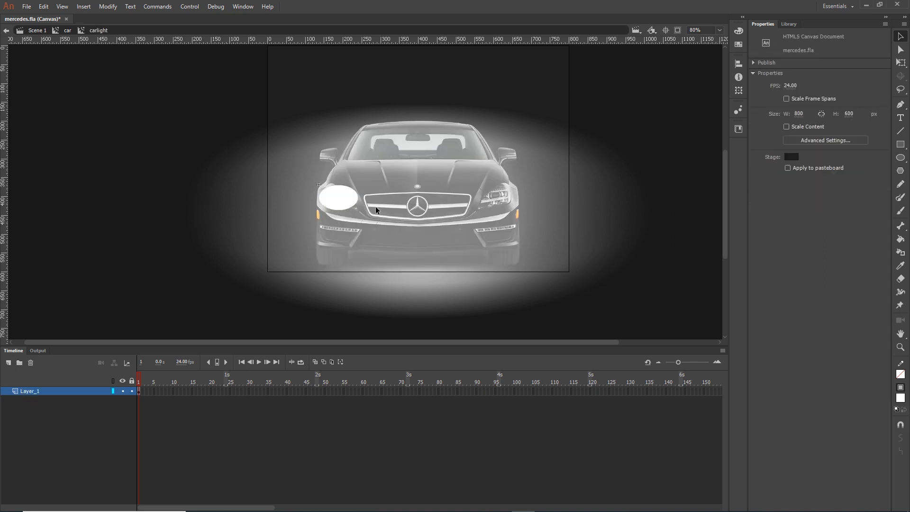
left_click(349, 205)
left_click(849, 118)
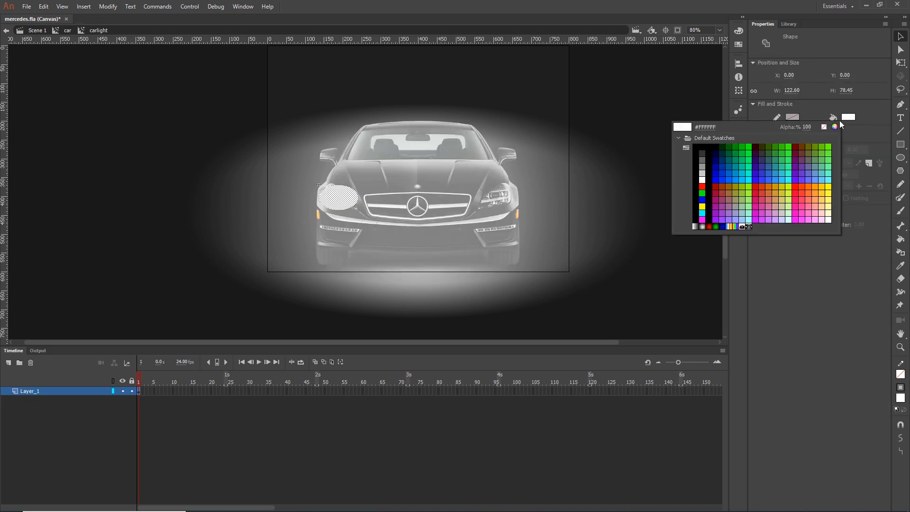
left_click(838, 126)
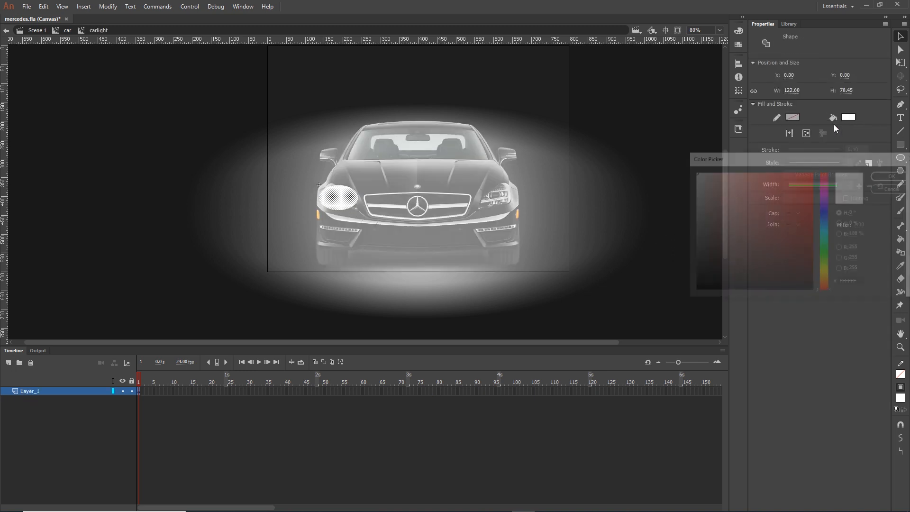
left_click(829, 282)
left_click(825, 273)
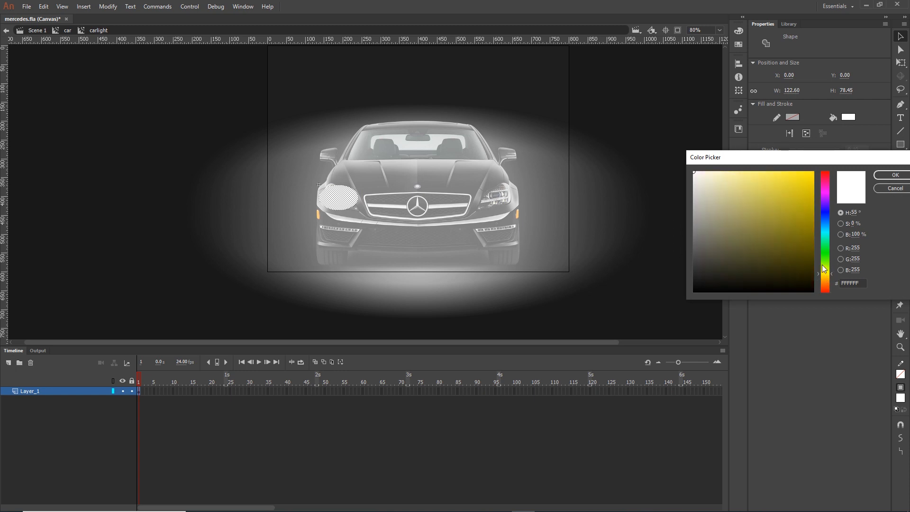
left_click(703, 176)
left_click(702, 173)
left_click(894, 175)
left_click(615, 160)
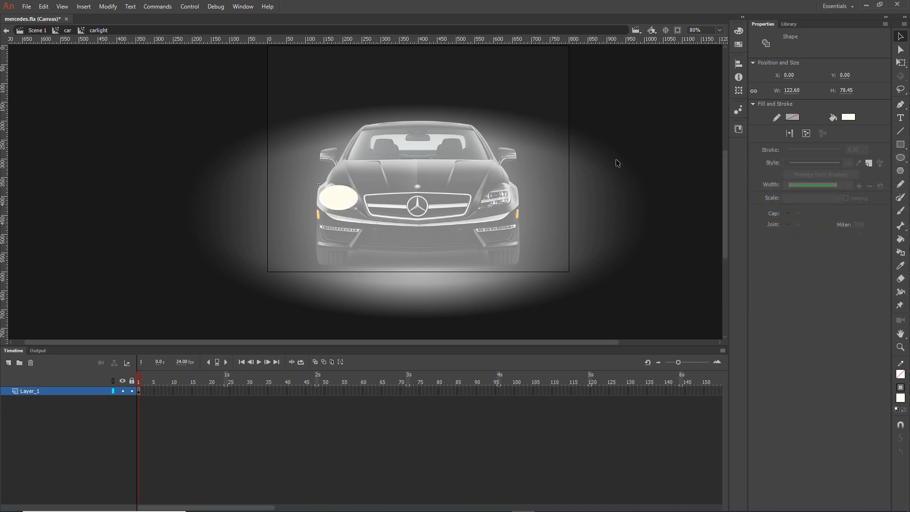
left_click(66, 31)
left_click(644, 216)
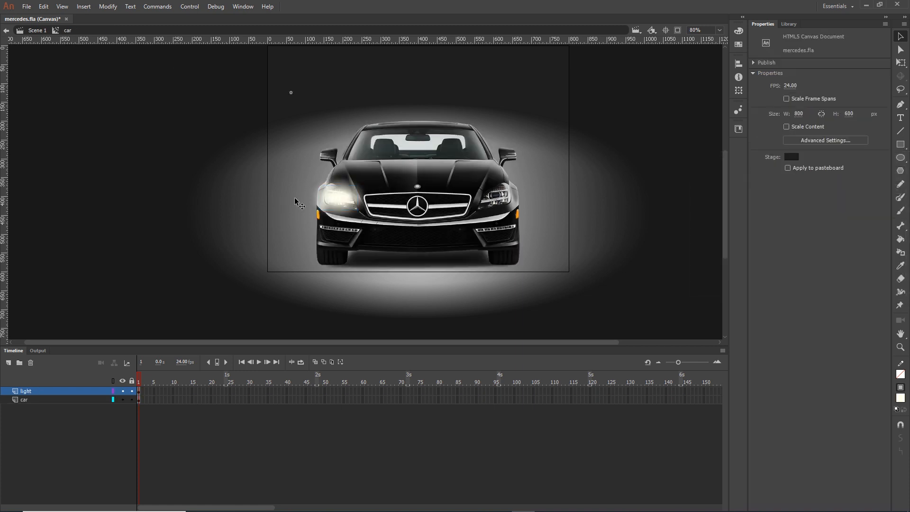
Duplicate the carlight glow onto the car's right-hand headlight and convert both glows to a Movie Clip symbol named "carlights".
left_click(341, 201)
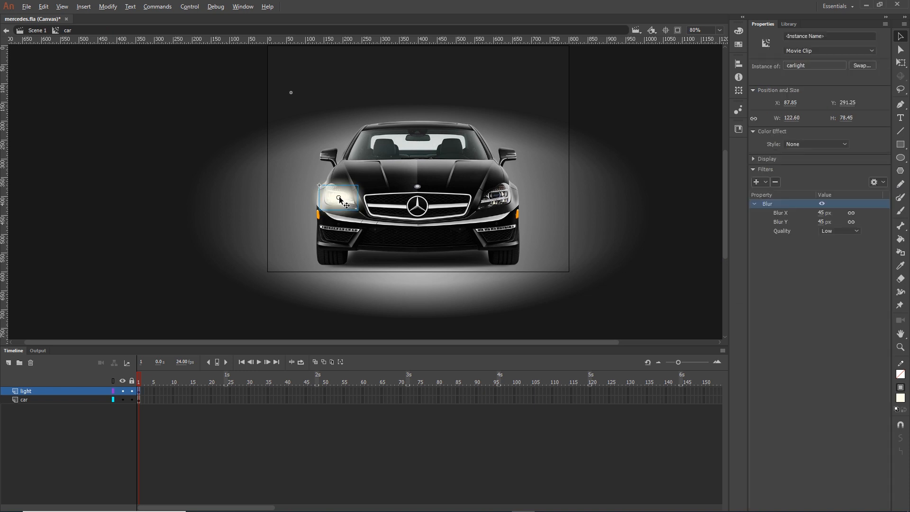
left_click_drag(340, 200, 500, 203)
left_click(37, 400)
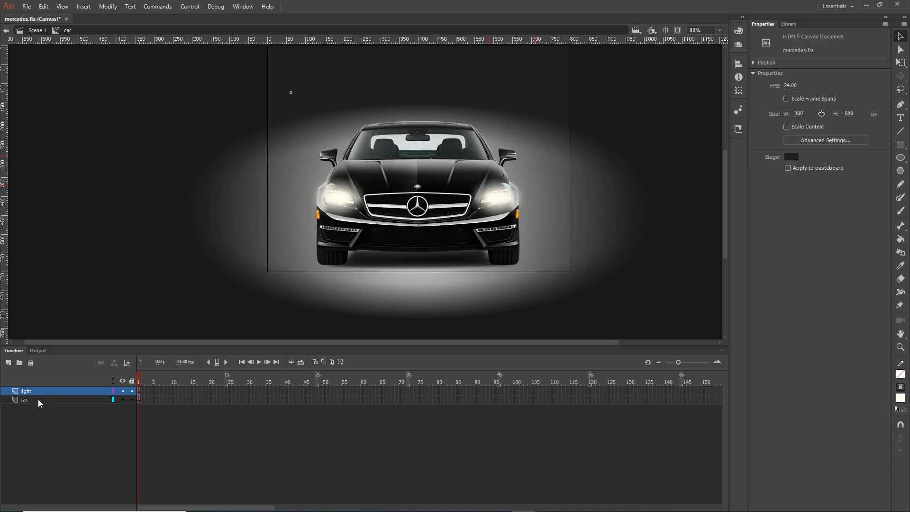
left_click(33, 394)
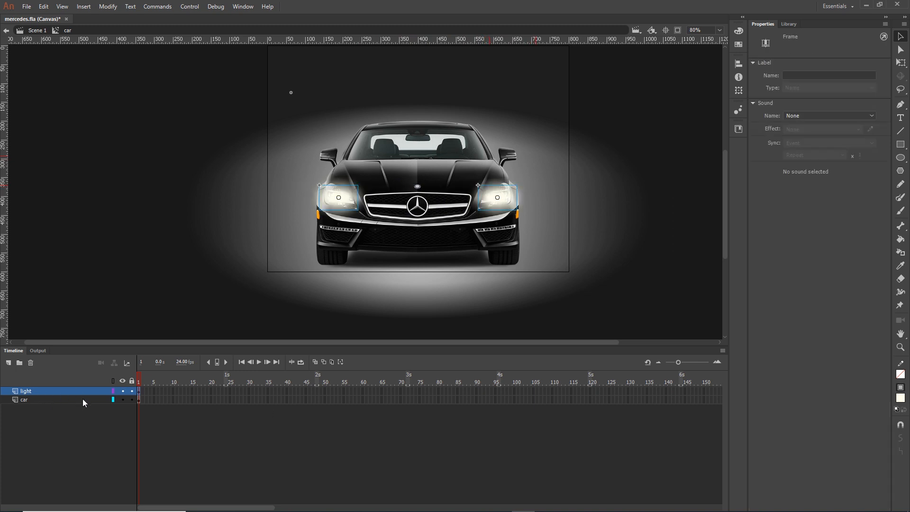
key("F8")
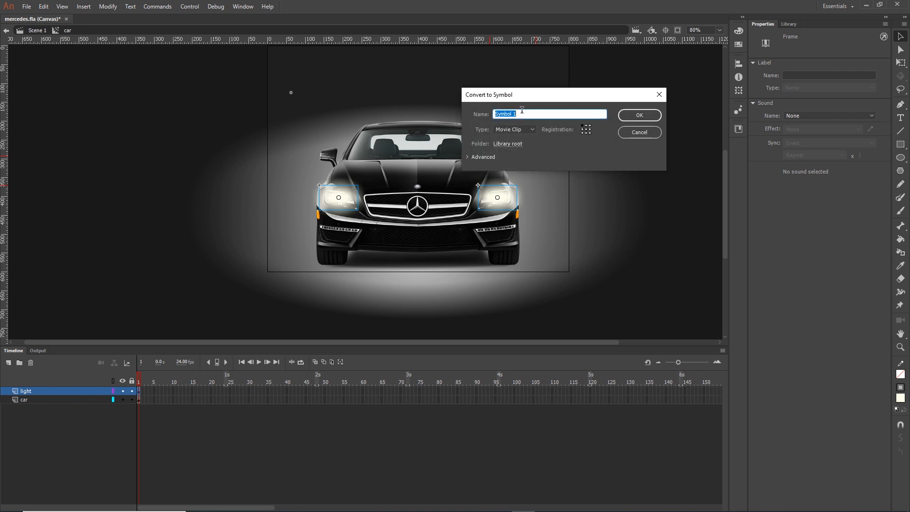
type("carlights")
left_click(639, 115)
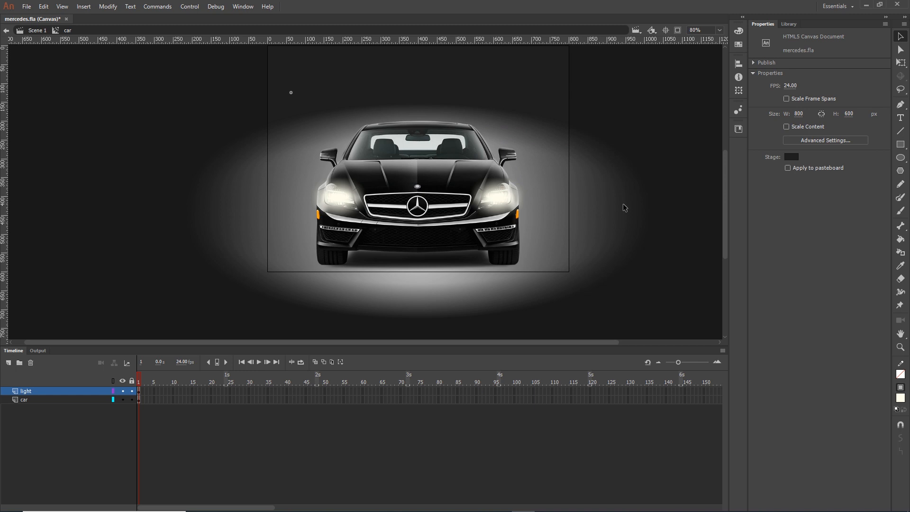
Return to Scene 1, check the headlight glows around frame 105, and test the movie in the browser.
left_click(37, 29)
left_click(599, 258)
left_click_drag(432, 383, 467, 394)
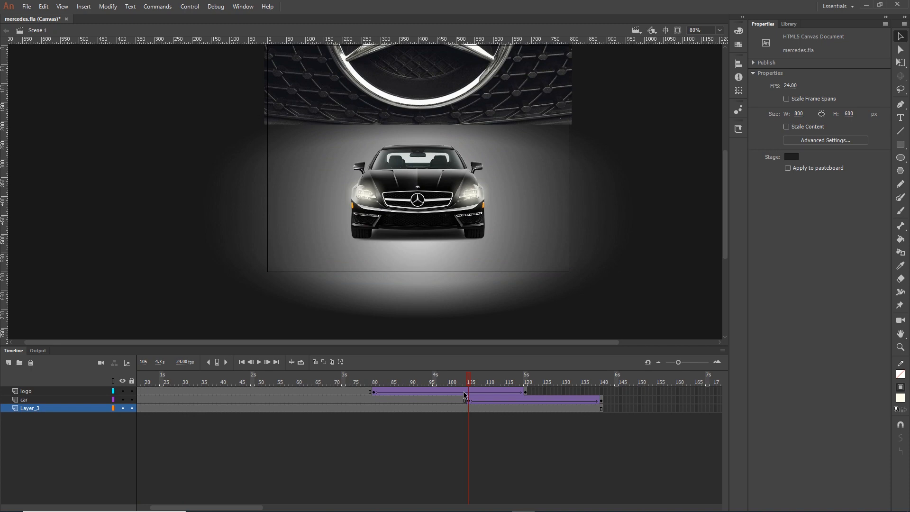
key("ctrl+Return")
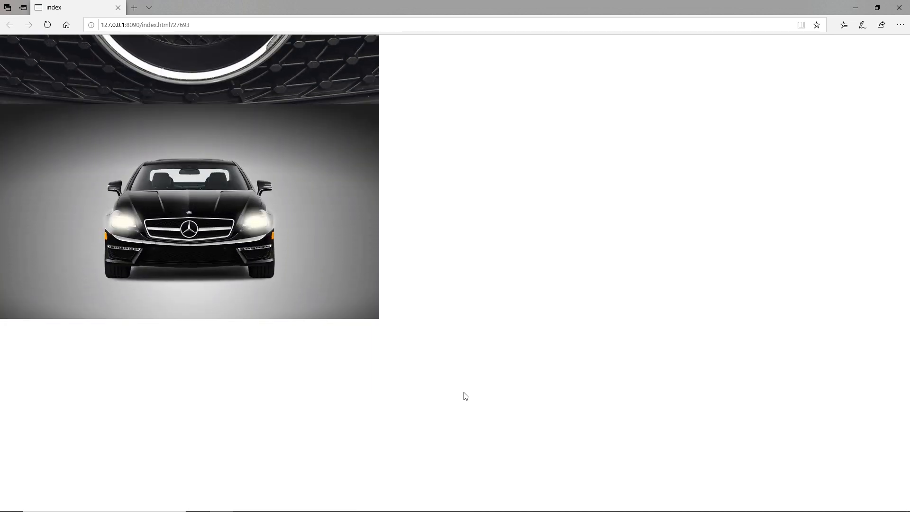
Check the exported index.html from the banner's exported folder in Chrome, and return to Adobe Animate.
mouse_move(136, 506)
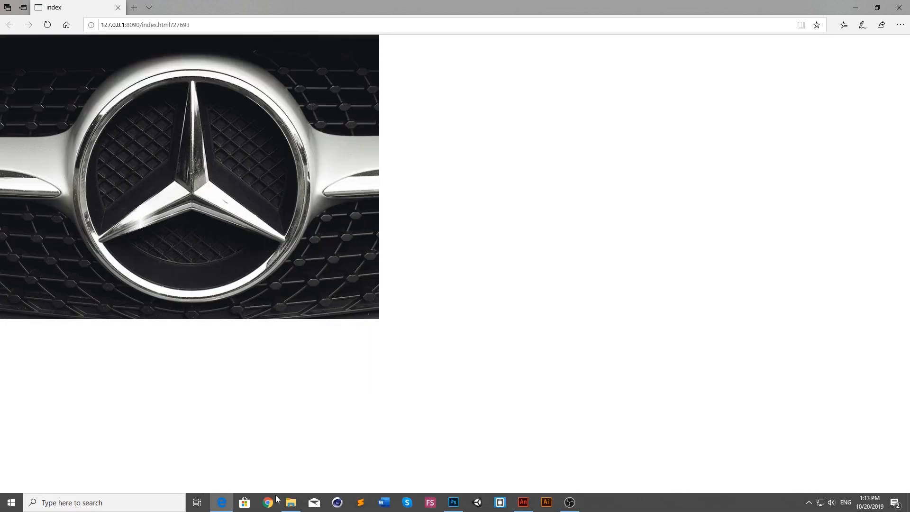
left_click(291, 502)
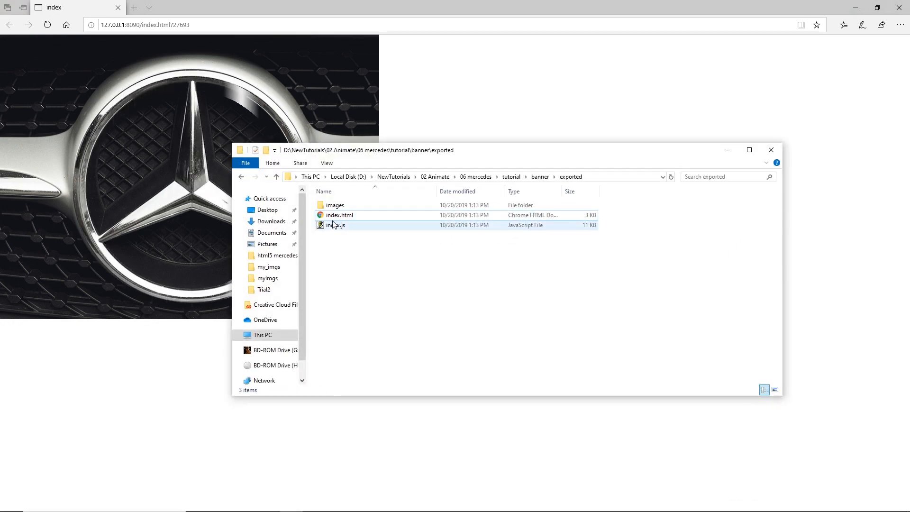
double_click(331, 216)
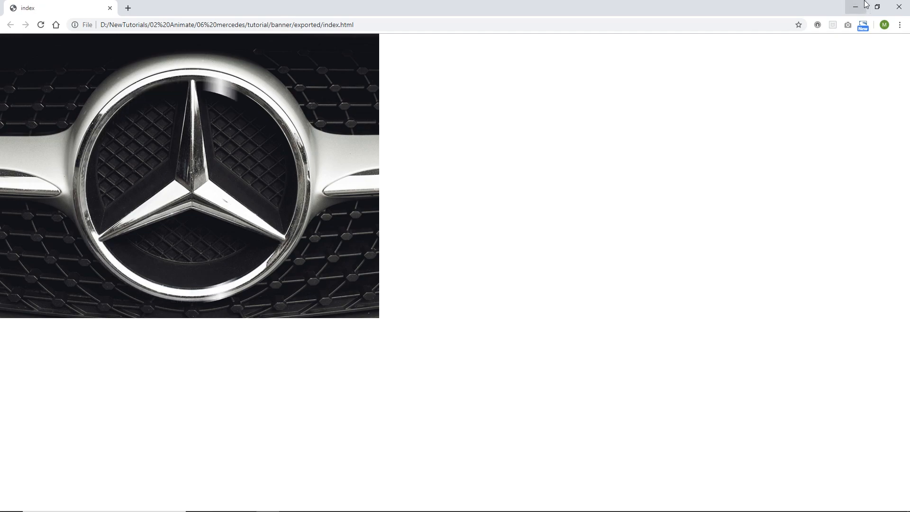
left_click(903, 6)
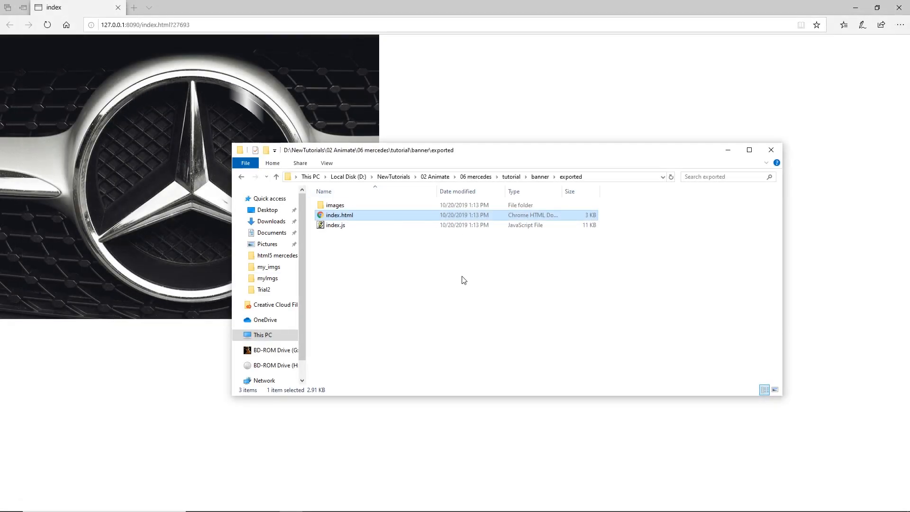
left_click(463, 280)
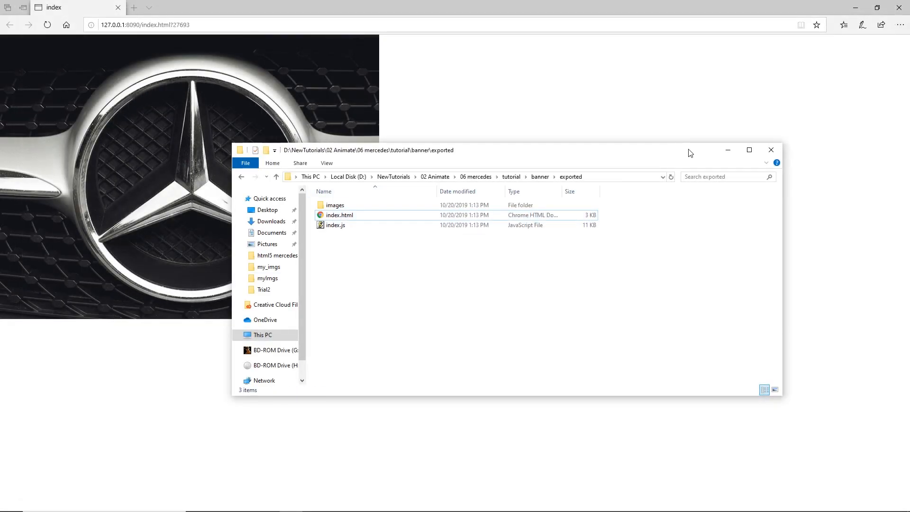
left_click(726, 151)
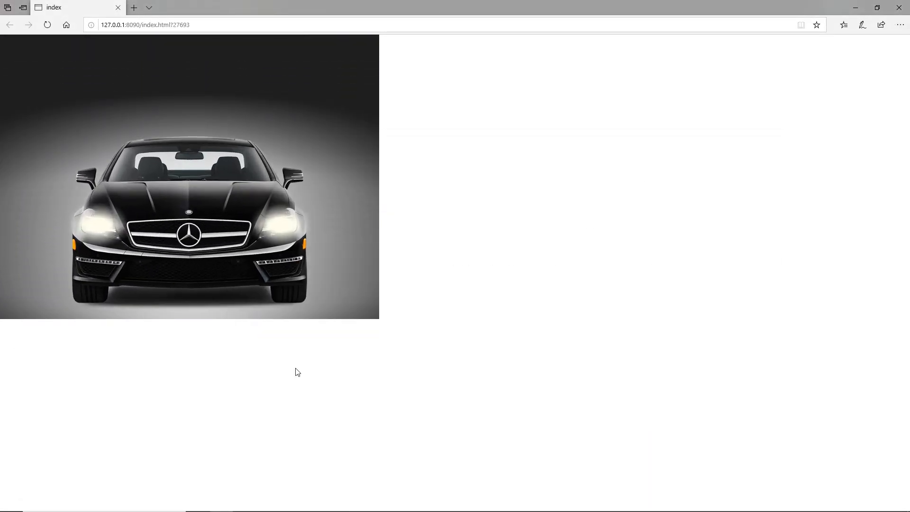
mouse_move(373, 490)
left_click(523, 502)
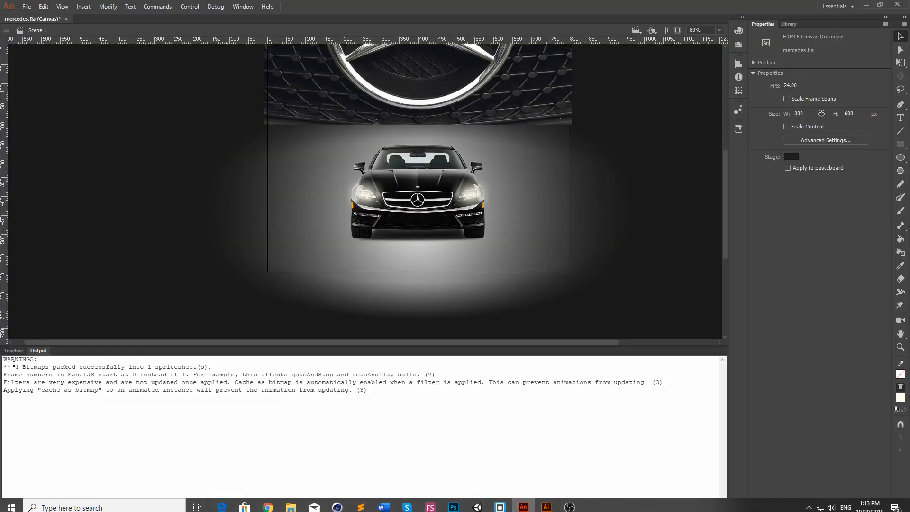
Review the animation on the main timeline from frame 1 to frame 140.
left_click(14, 351)
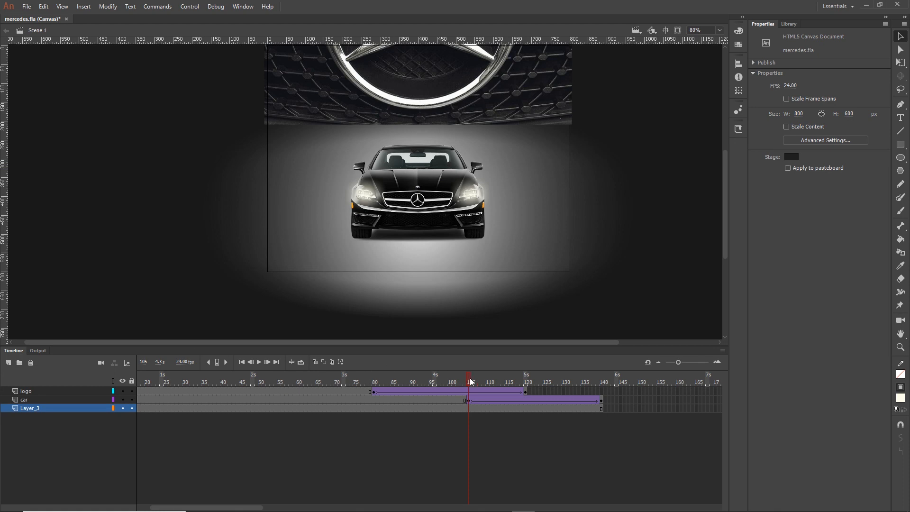
left_click_drag(472, 384, 89, 388)
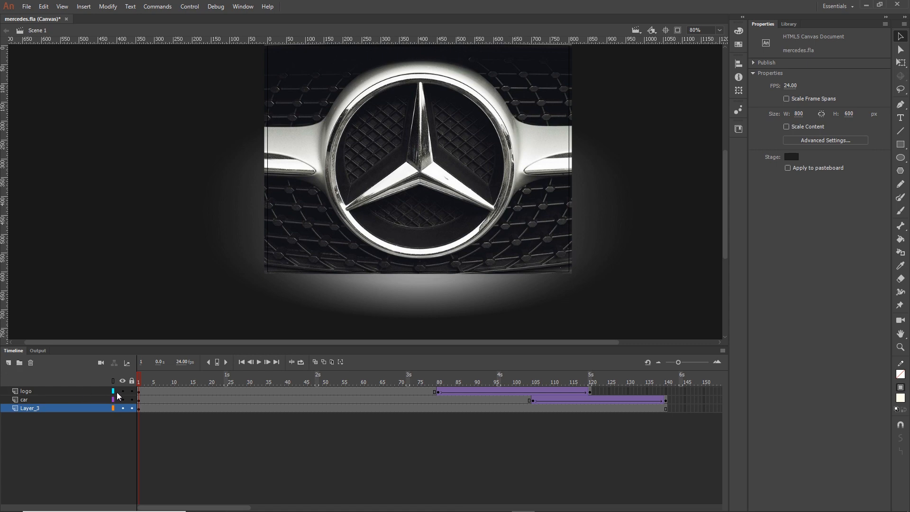
left_click_drag(351, 392, 669, 384)
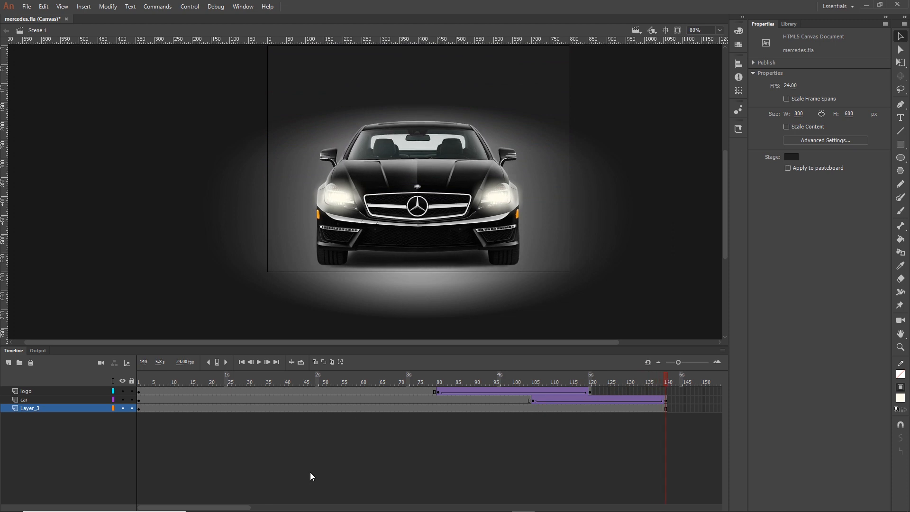
Rename Layer_3 to "lightEffects" and toggle its visibility off and on to check its content.
left_click_drag(246, 507, 304, 509)
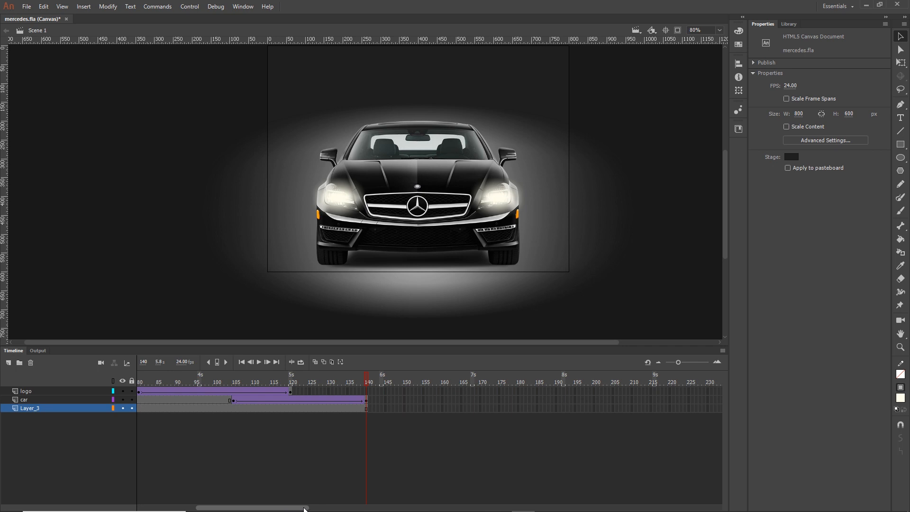
left_click(35, 411)
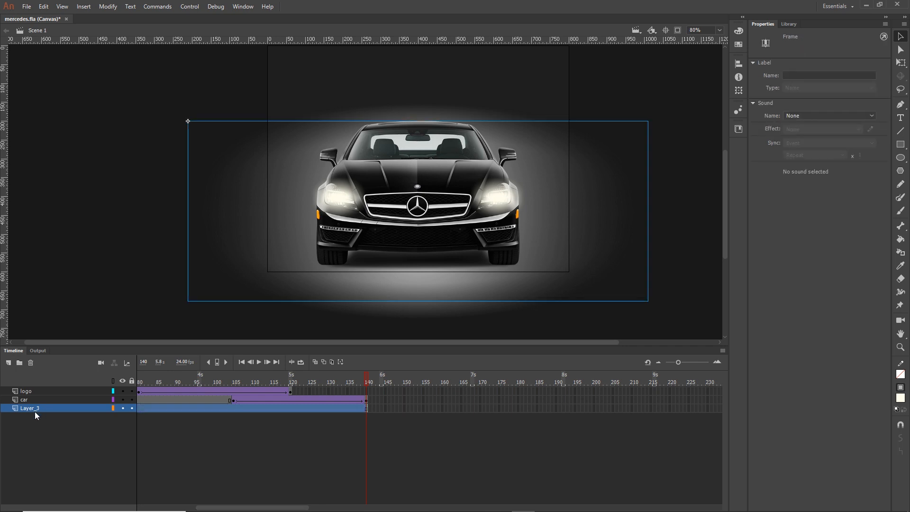
double_click(35, 412)
type("lightEffects")
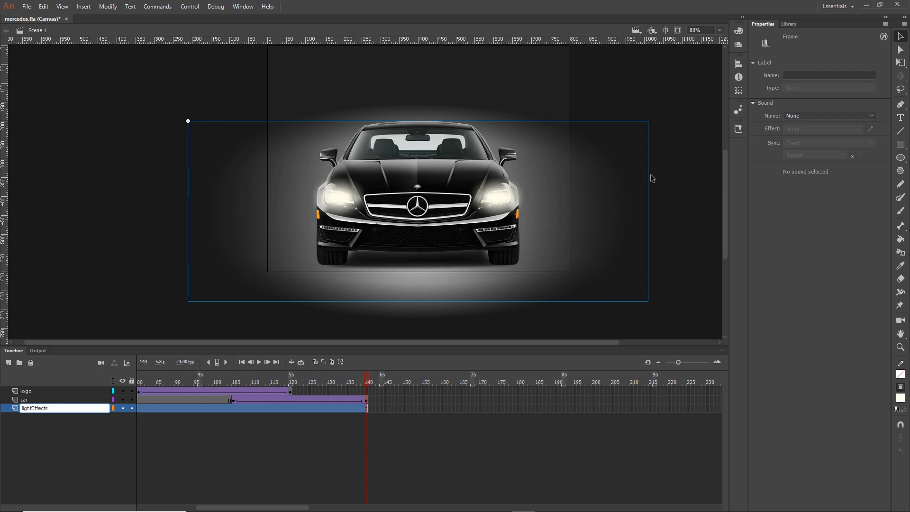
left_click(684, 84)
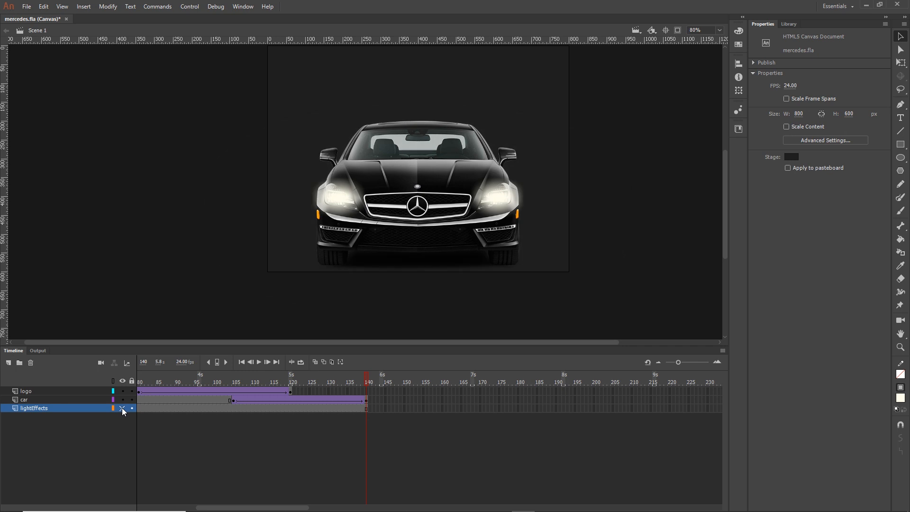
left_click(122, 408)
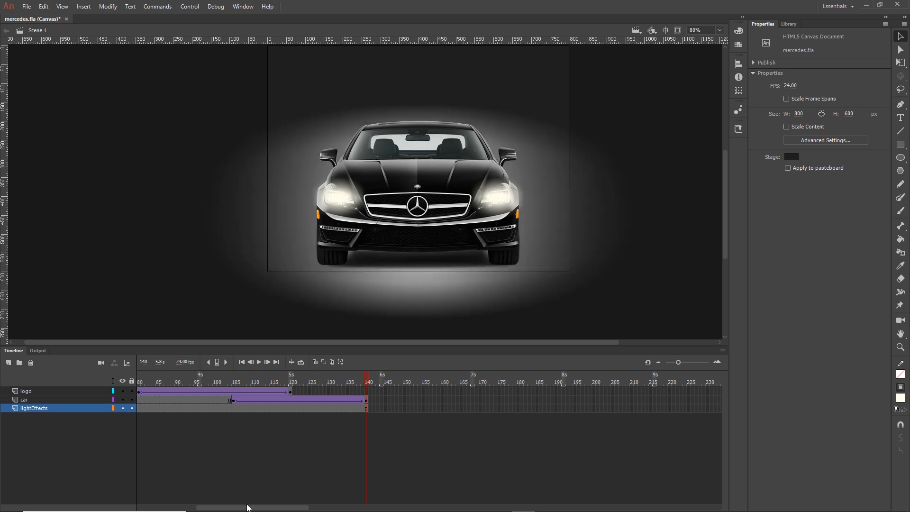
Extend the lightEffects layer to frame 250.
left_click_drag(267, 507, 317, 507)
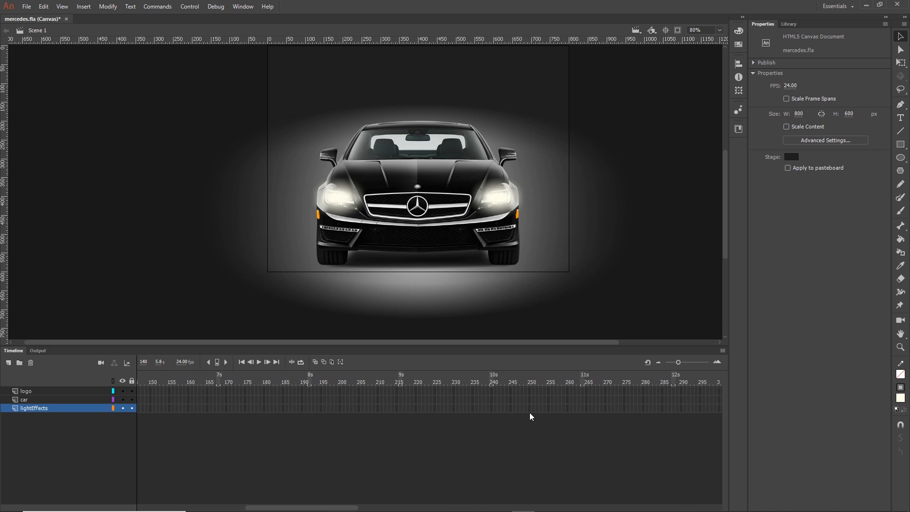
key("F5")
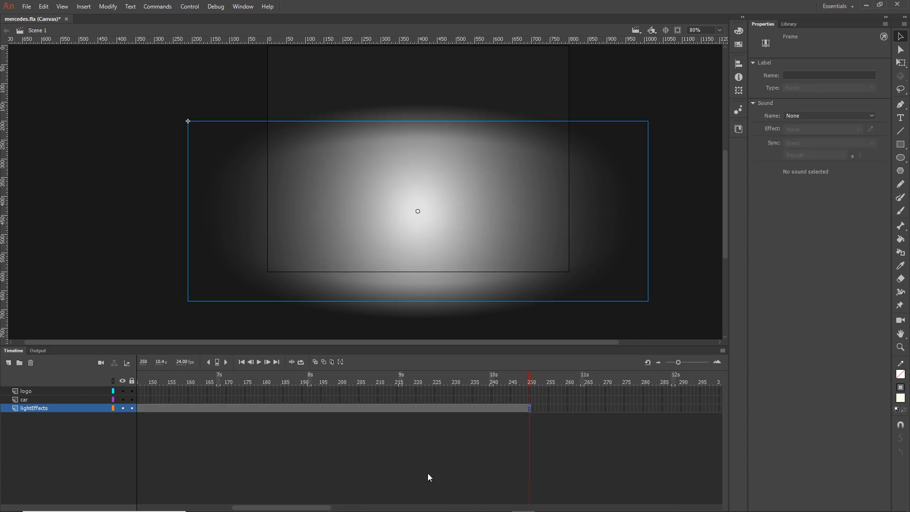
left_click_drag(317, 508, 288, 508)
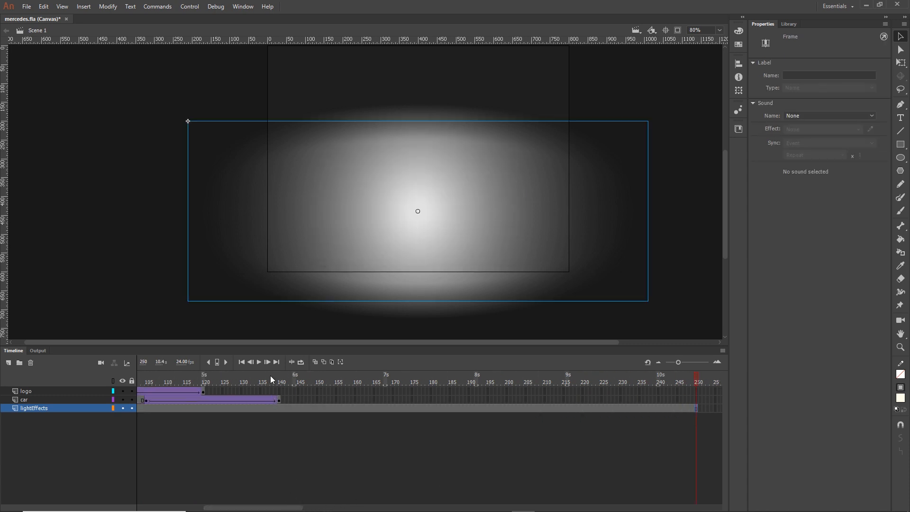
Check the end of the car tween at frame 140 and extend the car layer to frame 250.
left_click_drag(270, 378, 278, 397)
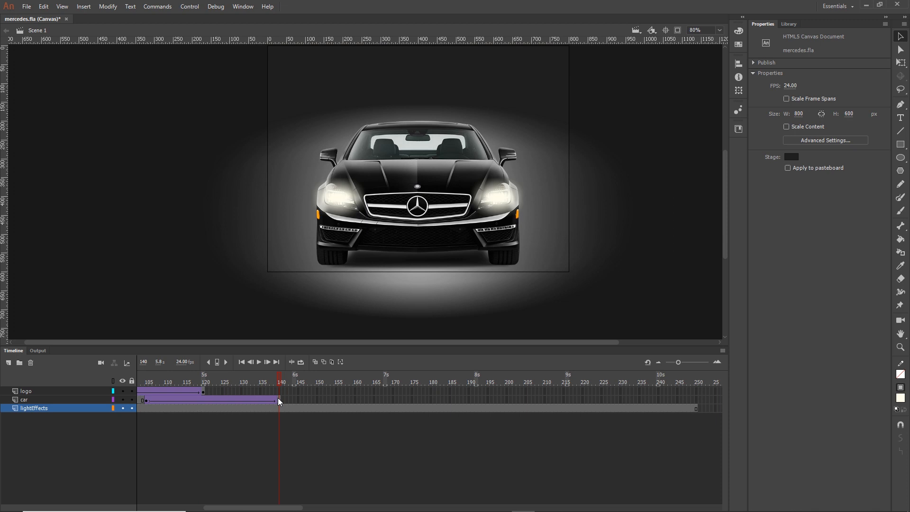
left_click_drag(268, 508, 287, 508)
left_click(591, 399)
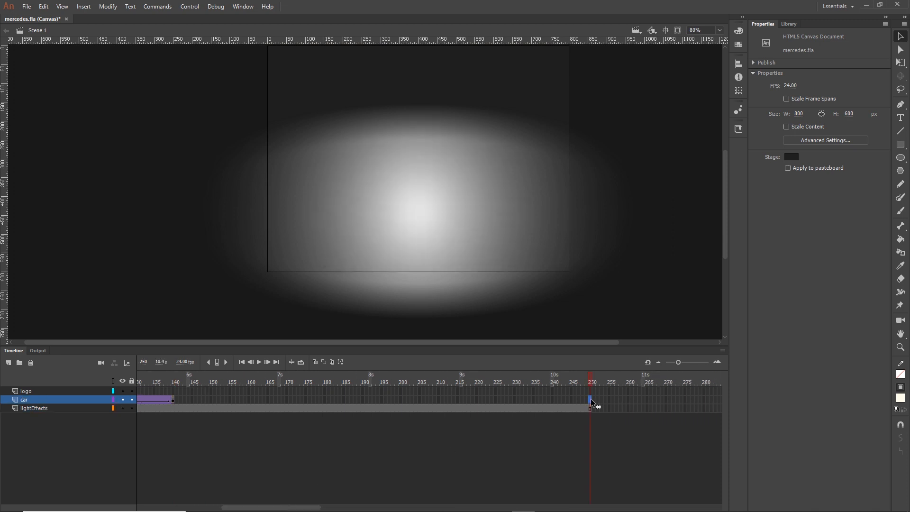
key("F5")
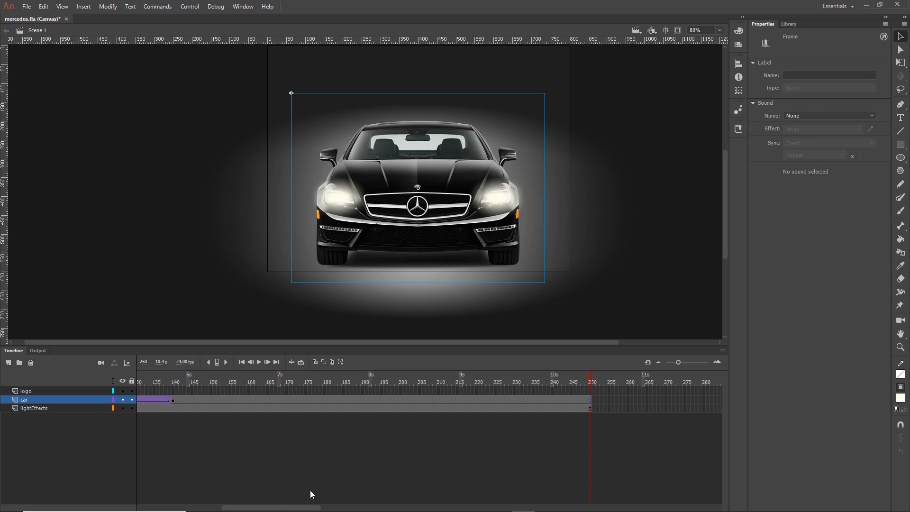
Check the car tween's end at frame 140 and inspect the light and car layers inside the car symbol.
left_click_drag(305, 507, 257, 506)
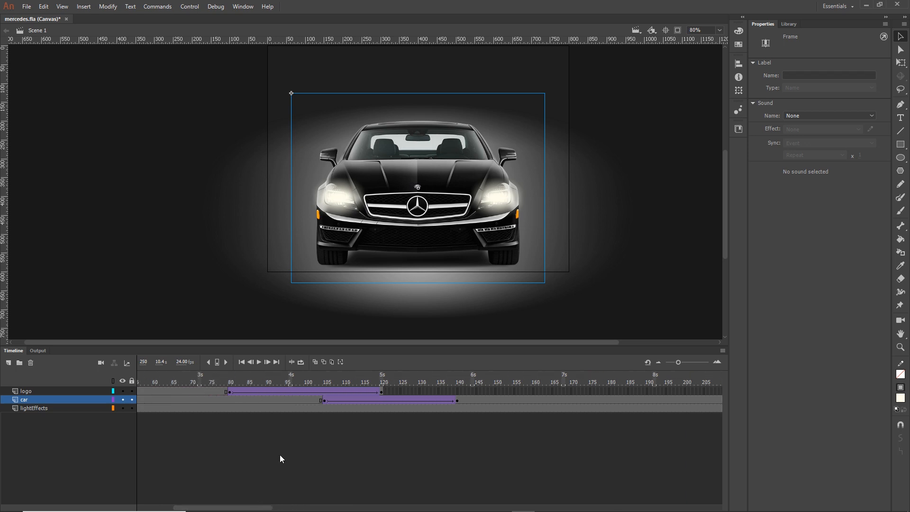
left_click(313, 382)
left_click_drag(314, 377, 458, 382)
left_click(456, 400)
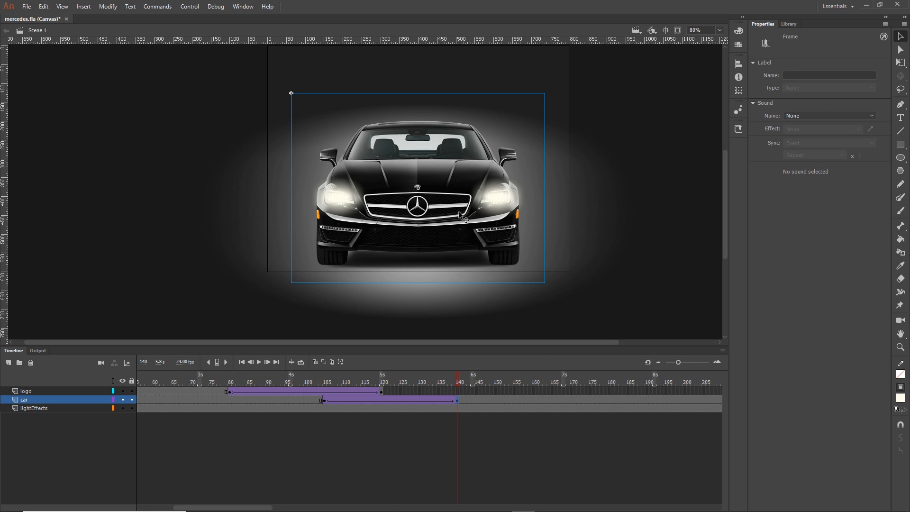
double_click(455, 188)
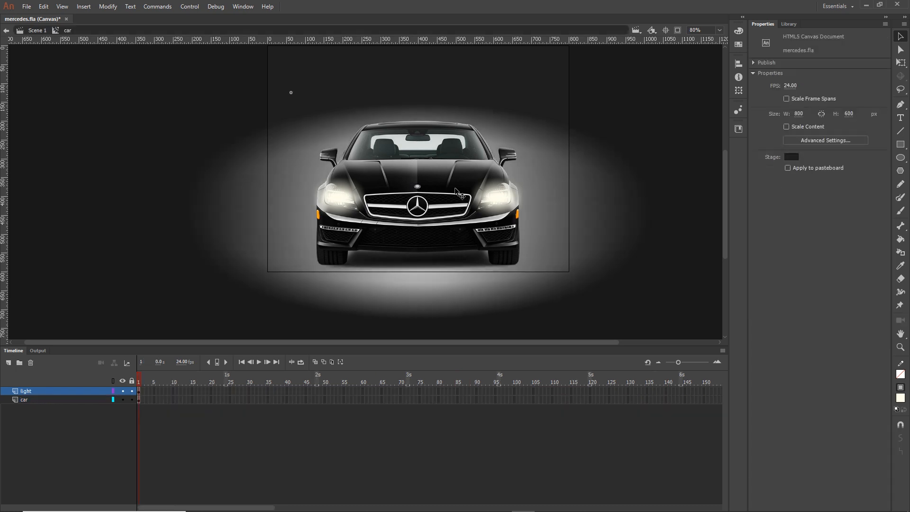
left_click(459, 177)
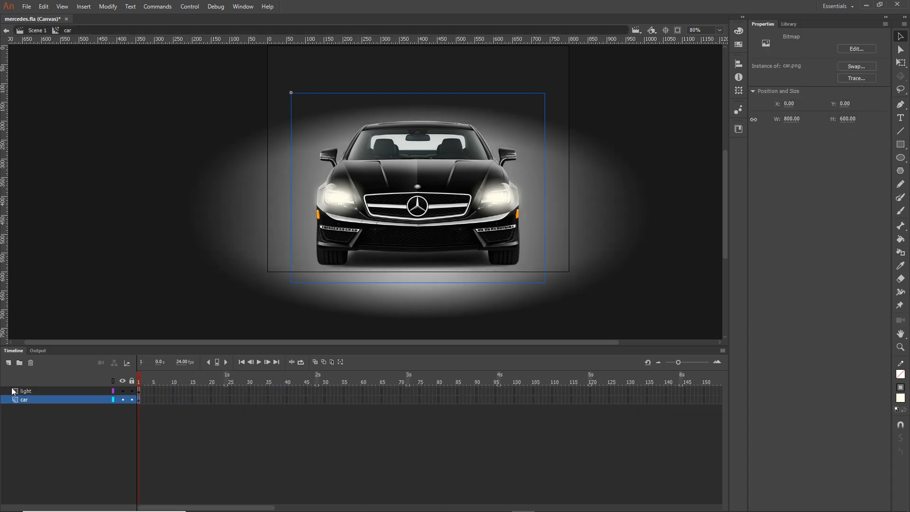
left_click(20, 390)
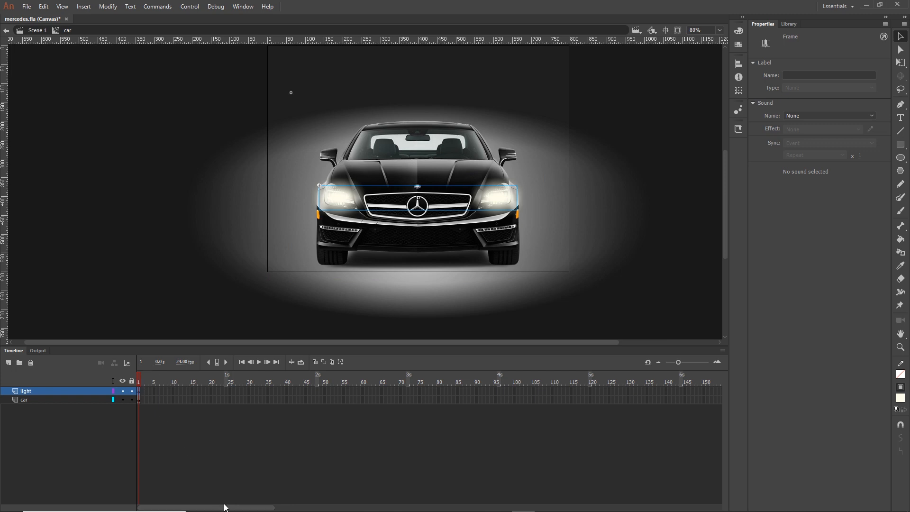
left_click_drag(225, 508, 323, 501)
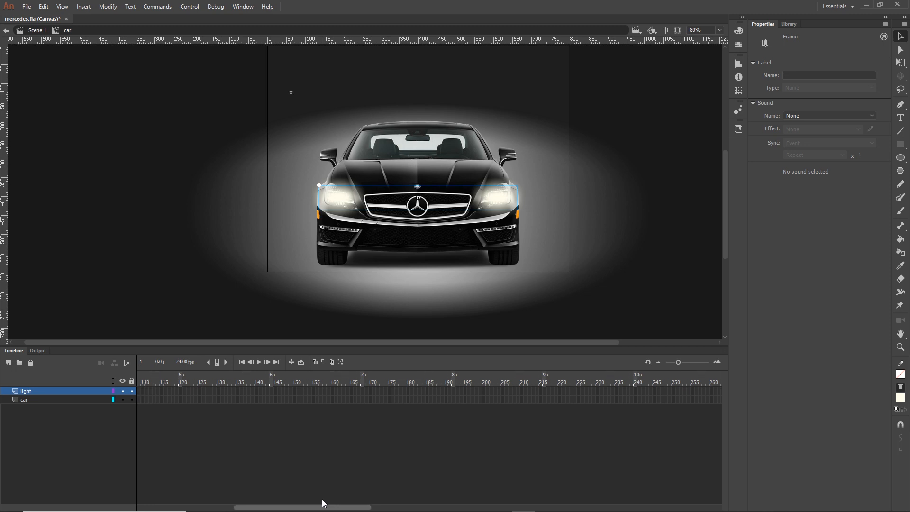
left_click(33, 31)
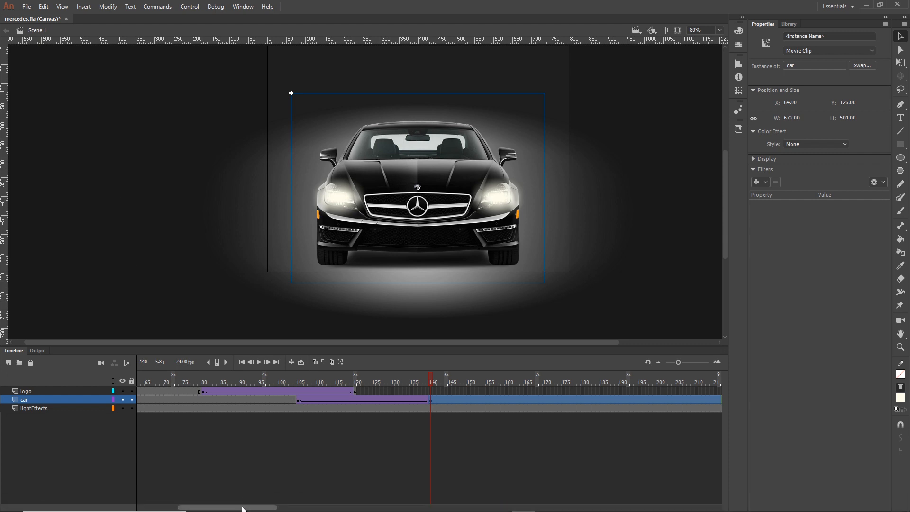
Examine the extent of the car and lightEffects layers along the main timeline.
left_click_drag(237, 508, 193, 510)
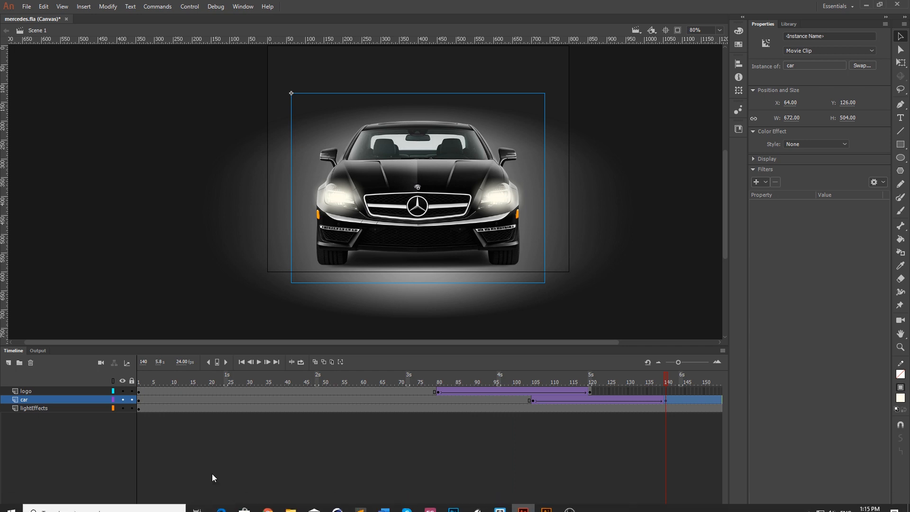
left_click_drag(216, 508, 321, 508)
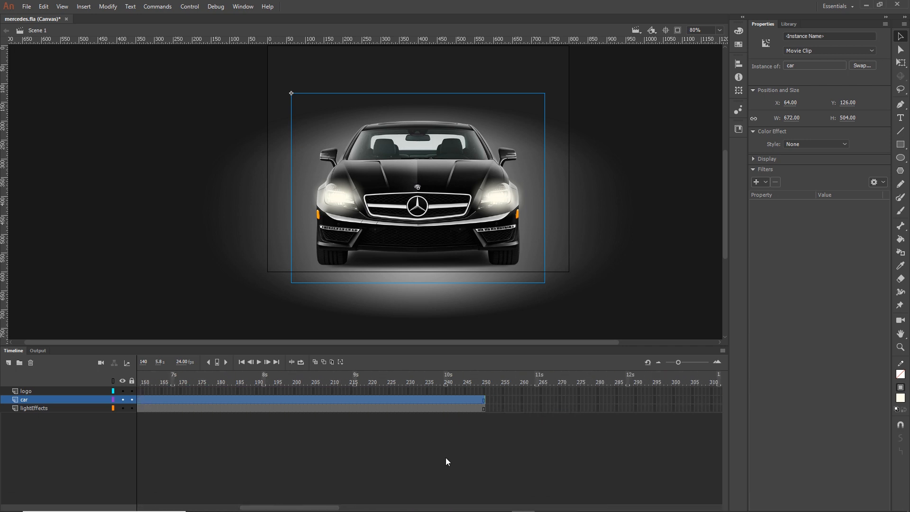
left_click(466, 441)
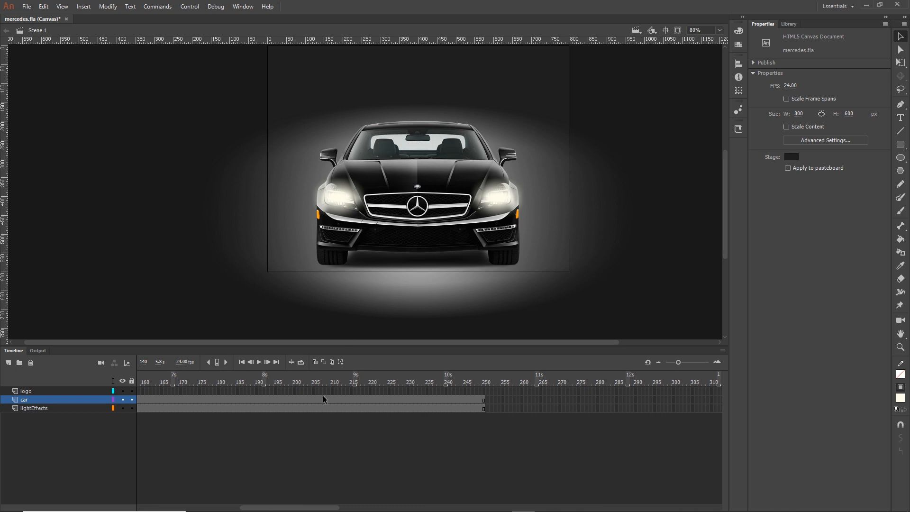
left_click_drag(327, 508, 232, 505)
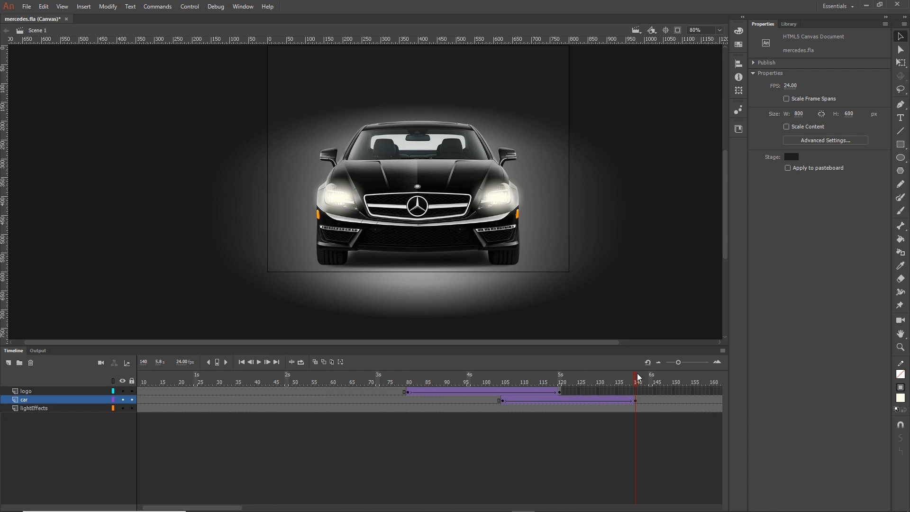
Inspect the logo symbol's internal timeline, then scrub the main timeline through the logo and car tweens.
left_click_drag(635, 379, 397, 382)
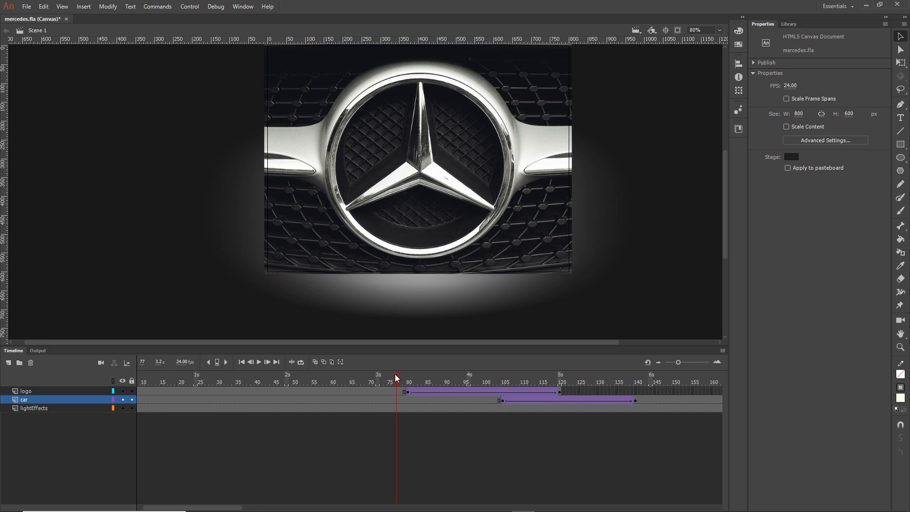
double_click(423, 183)
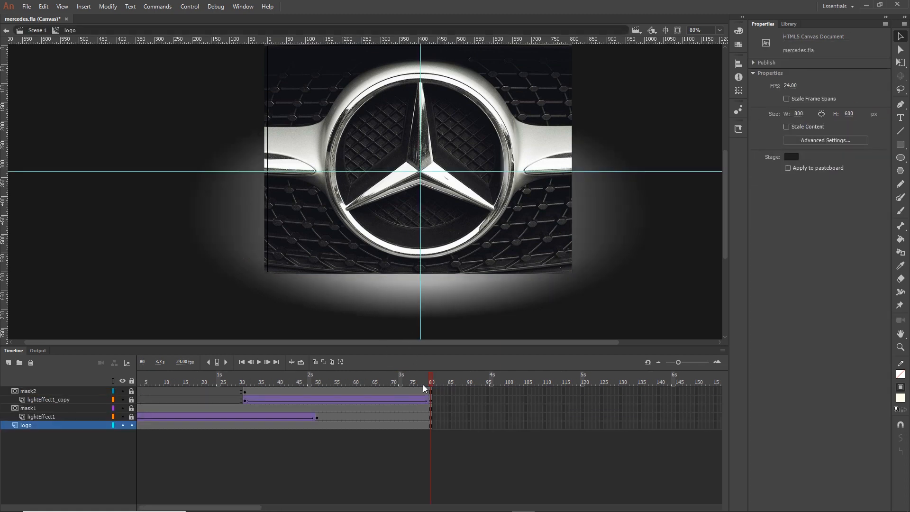
left_click(37, 31)
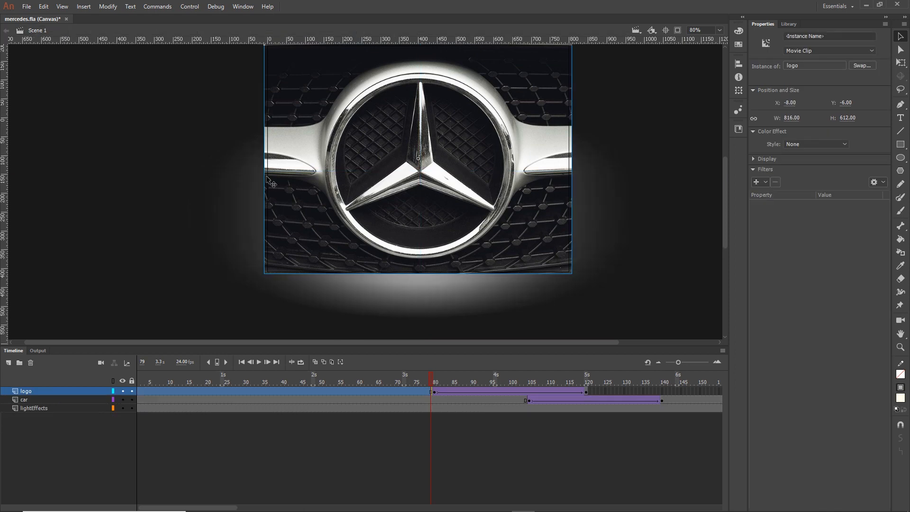
left_click_drag(425, 373, 586, 376)
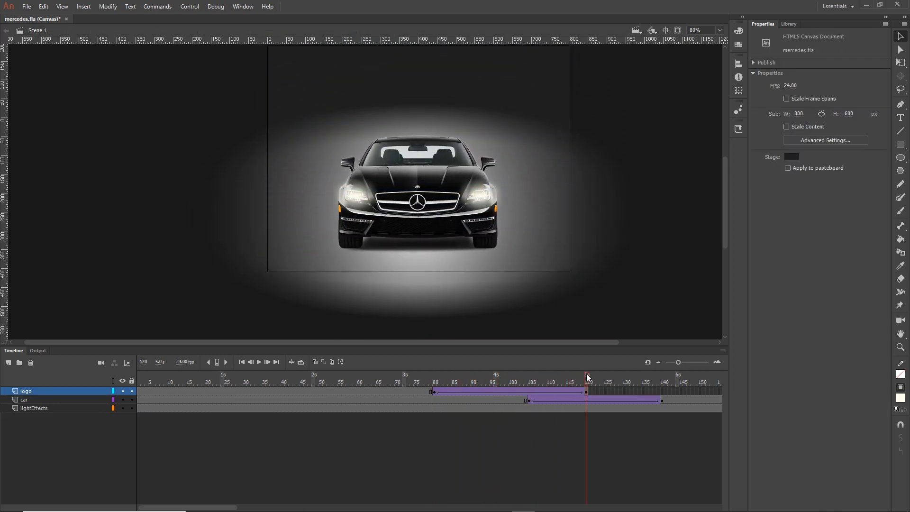
left_click_drag(725, 212, 723, 185)
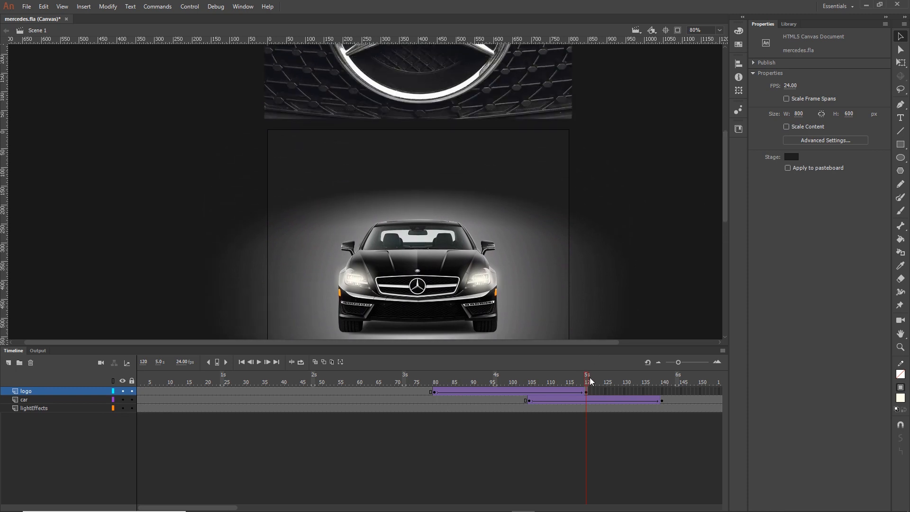
left_click_drag(587, 377, 268, 381)
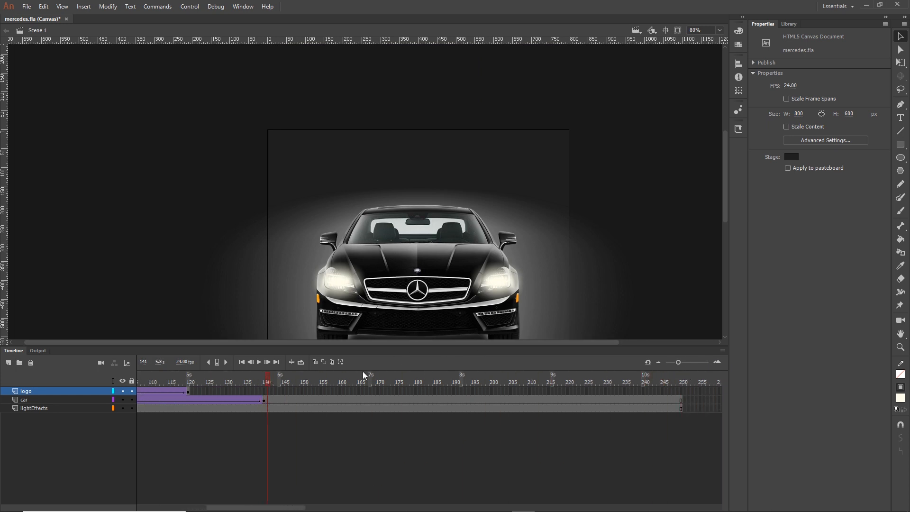
Inside the car symbol, extend the car layer to frame 250.
double_click(392, 265)
left_click(275, 452)
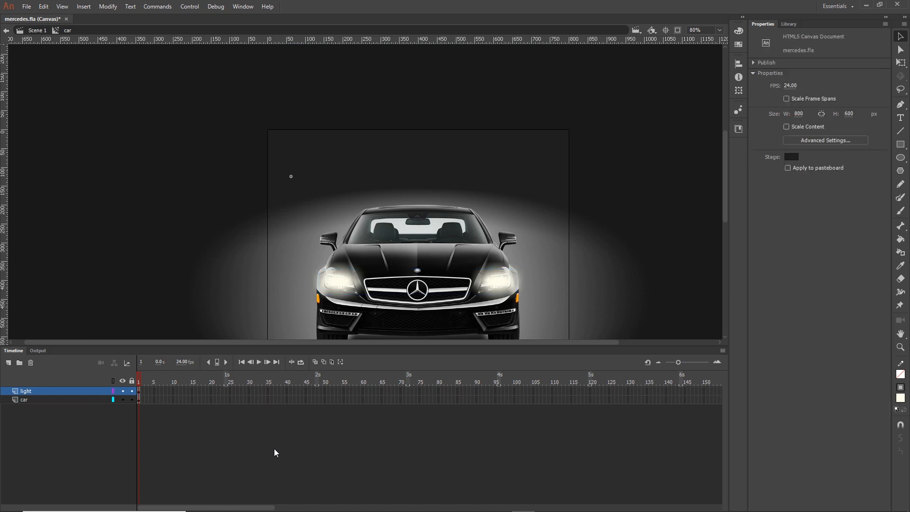
left_click(27, 401)
left_click_drag(264, 507, 399, 508)
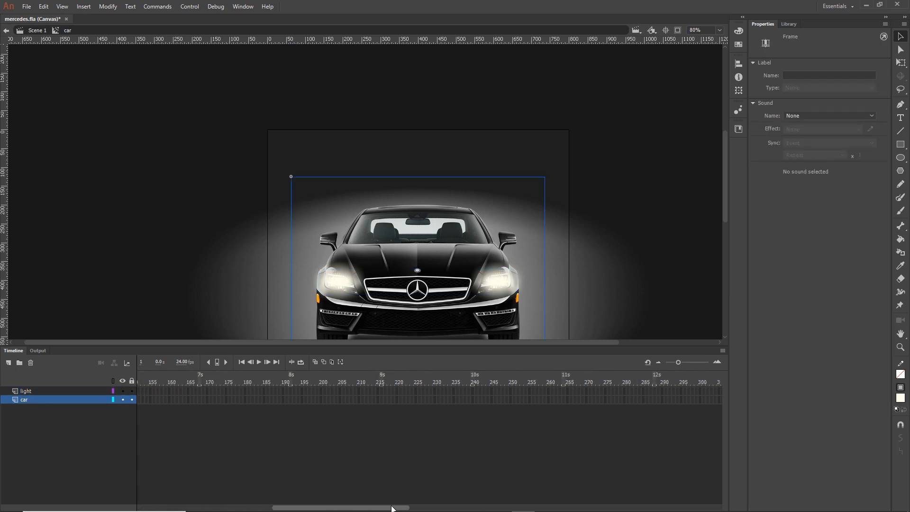
left_click(510, 400)
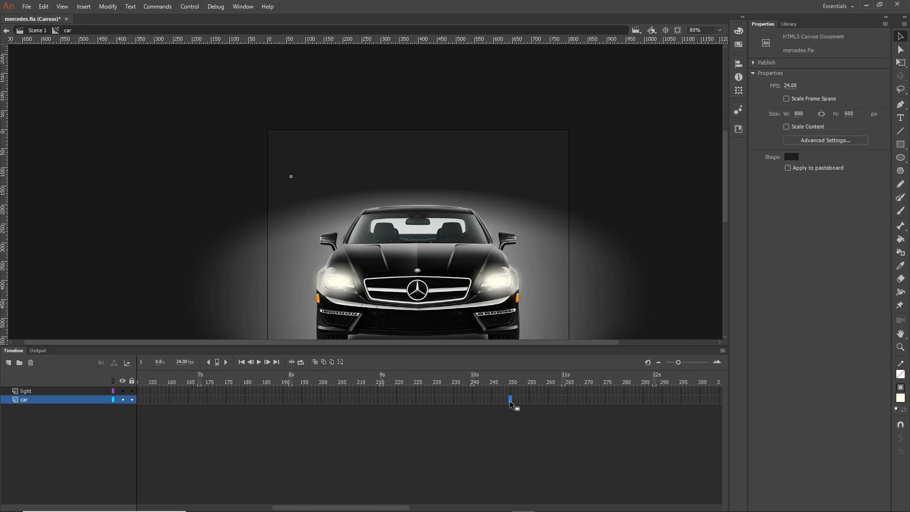
key("F5")
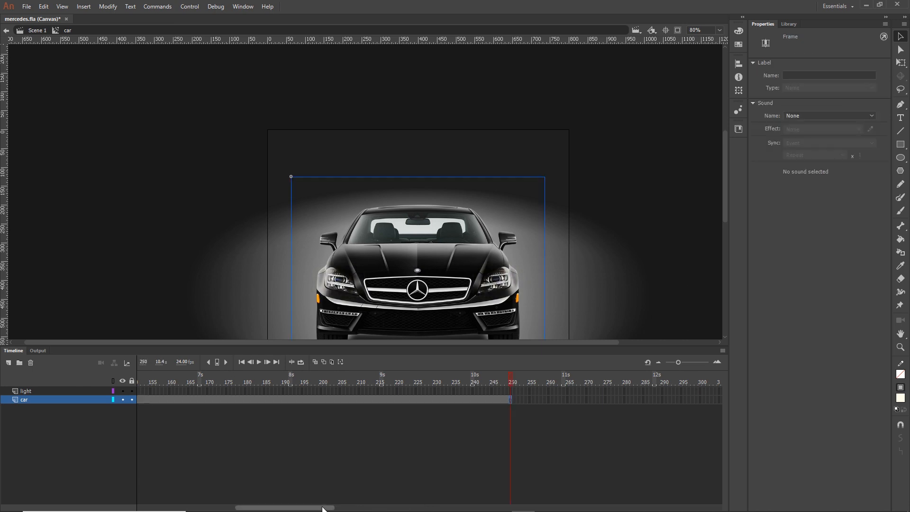
left_click_drag(337, 510, 197, 491)
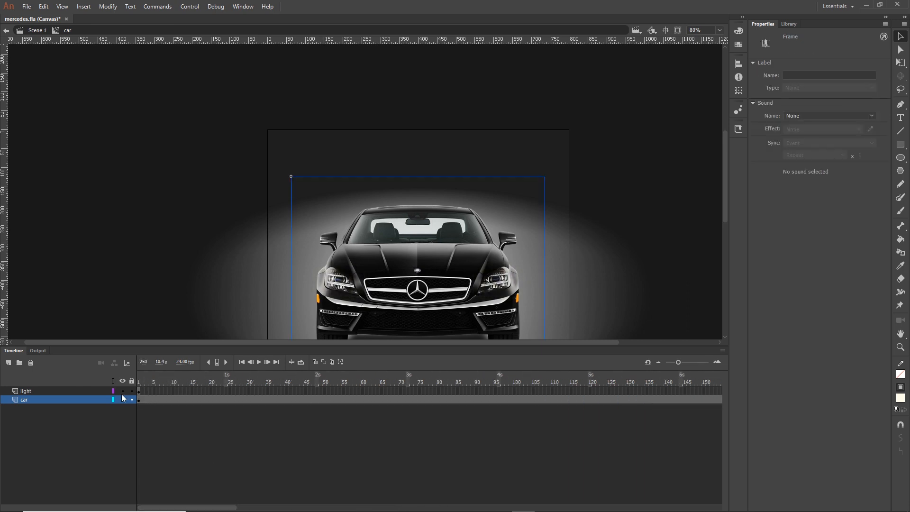
Insert a keyframe at frame 120 of the light layer and set the carlights instance's alpha to 0% there.
left_click(589, 391)
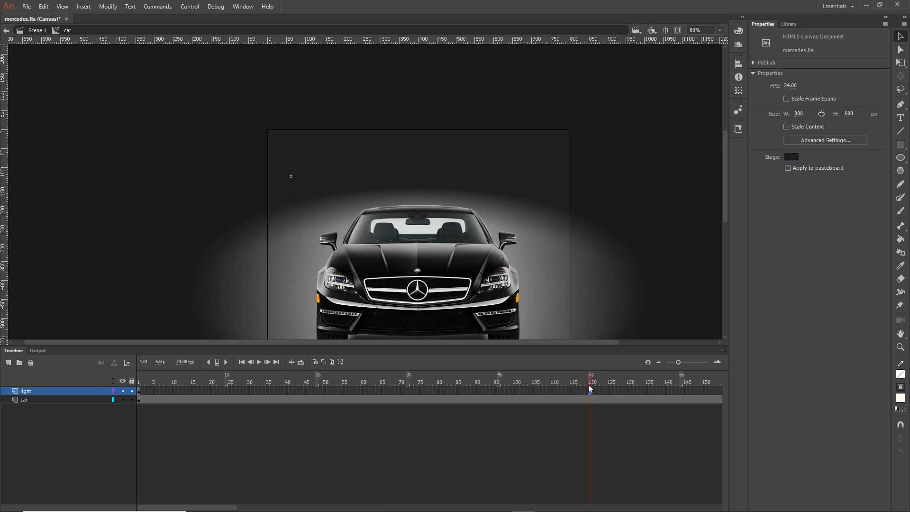
key("F6")
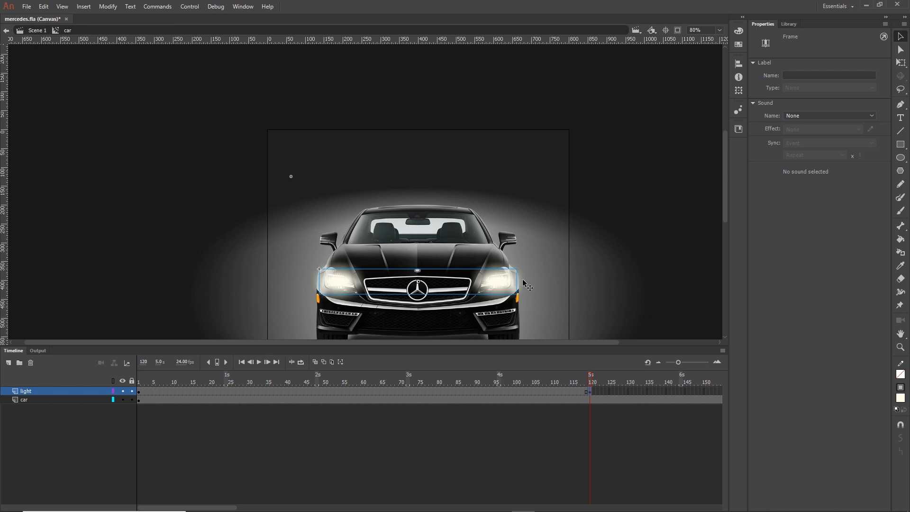
left_click(494, 285)
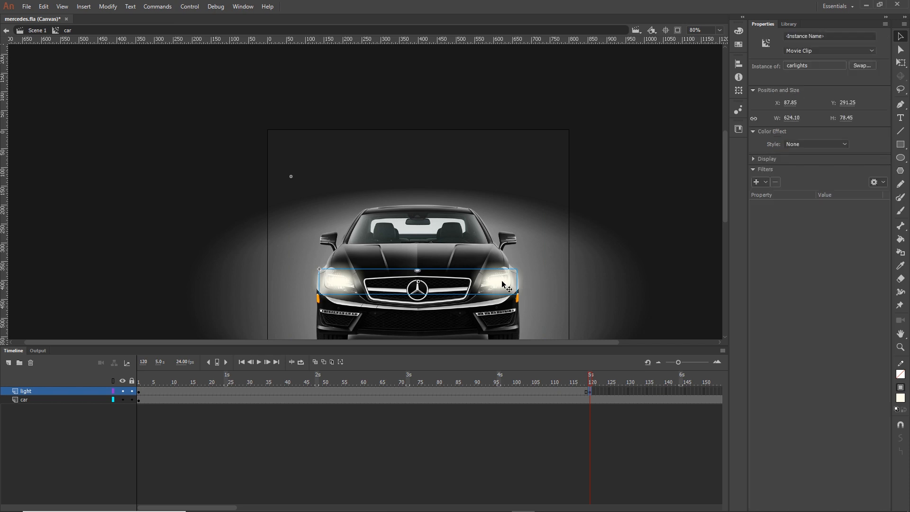
left_click(844, 144)
left_click(813, 196)
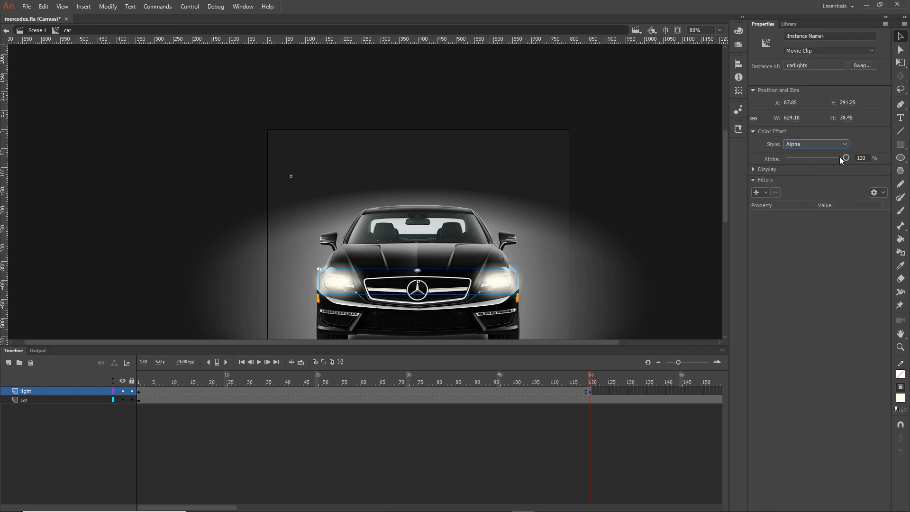
left_click_drag(841, 160, 787, 159)
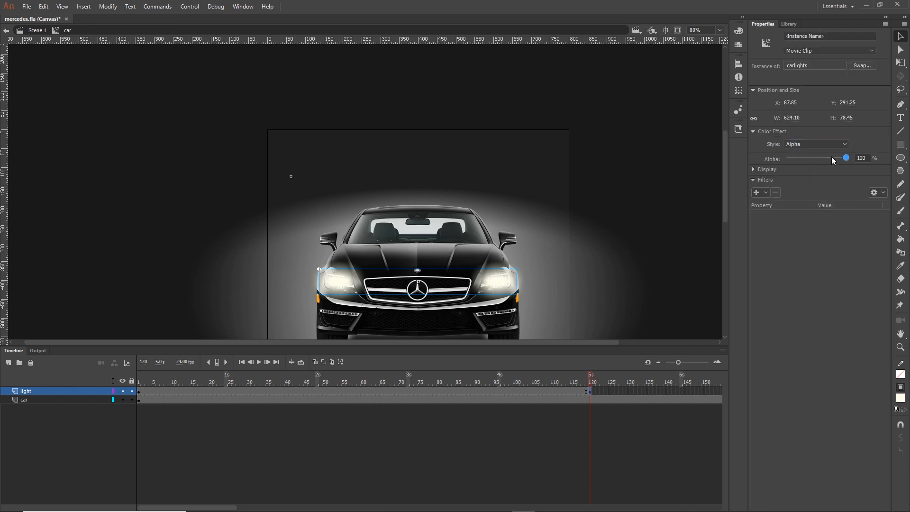
left_click(231, 506)
Set the carlights instance's alpha to 0% at frame 1 of the light layer.
left_click(139, 391)
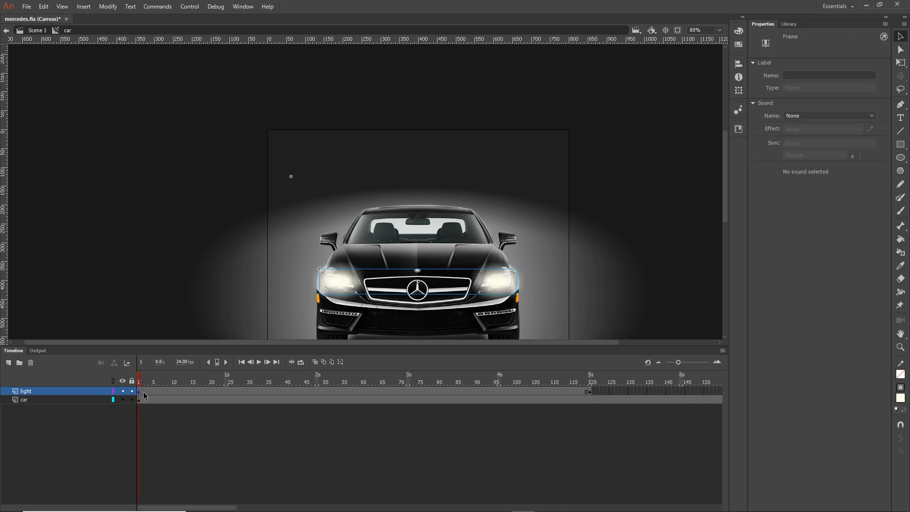
left_click(847, 143)
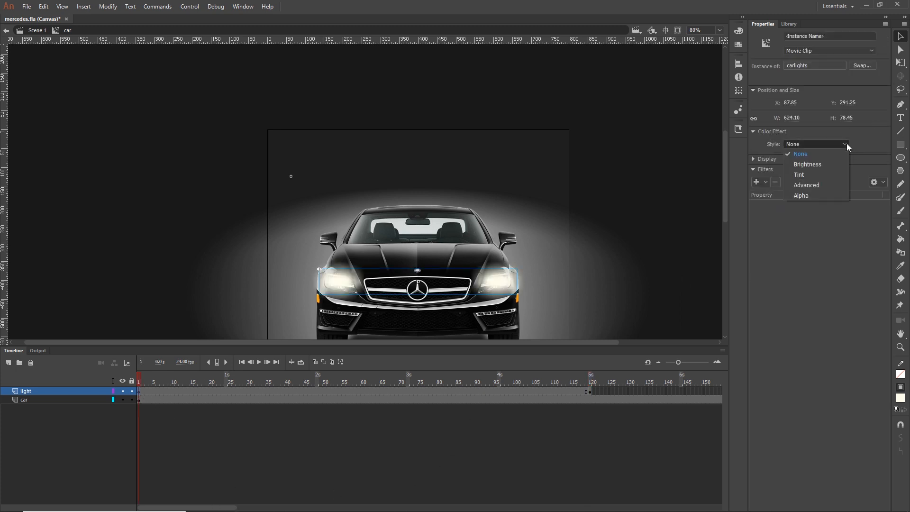
left_click(815, 196)
left_click_drag(841, 159, 774, 158)
left_click(384, 453)
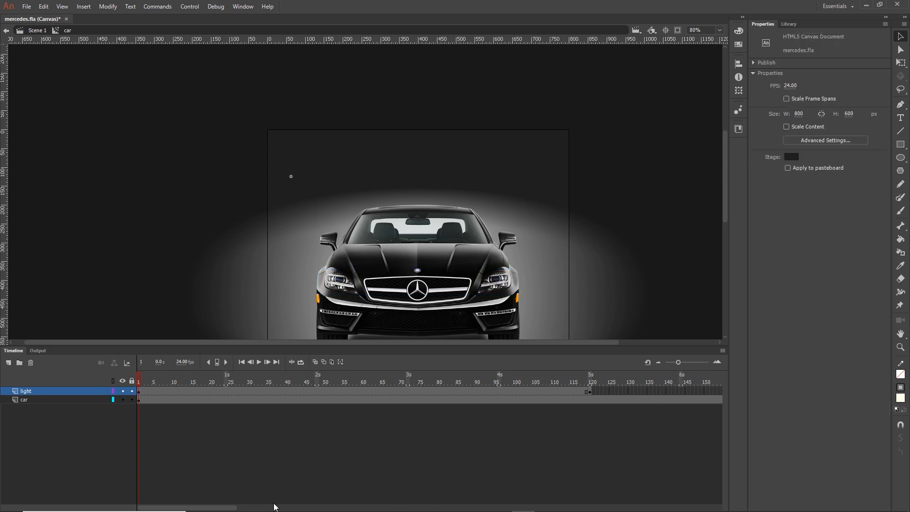
Insert a keyframe at frame 160 of the light layer and set the carlights instance's alpha to 100% there.
left_click_drag(226, 507, 280, 508)
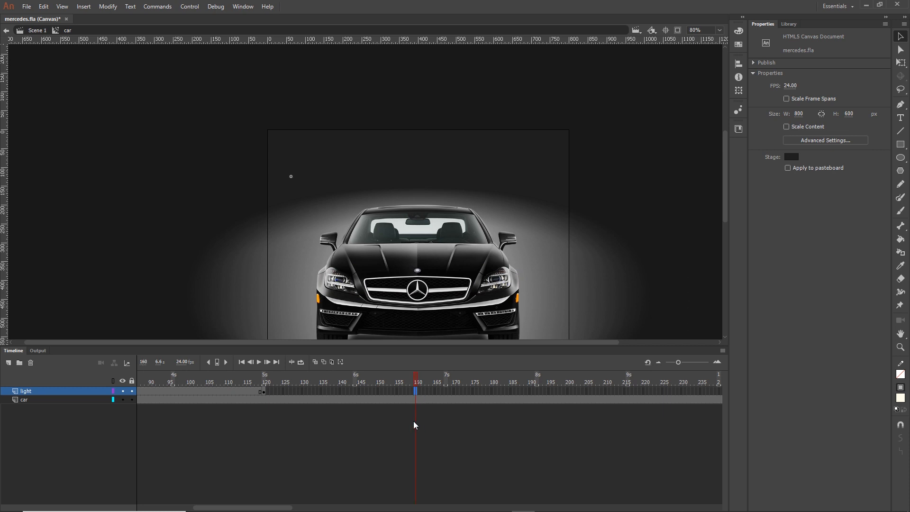
key("F6")
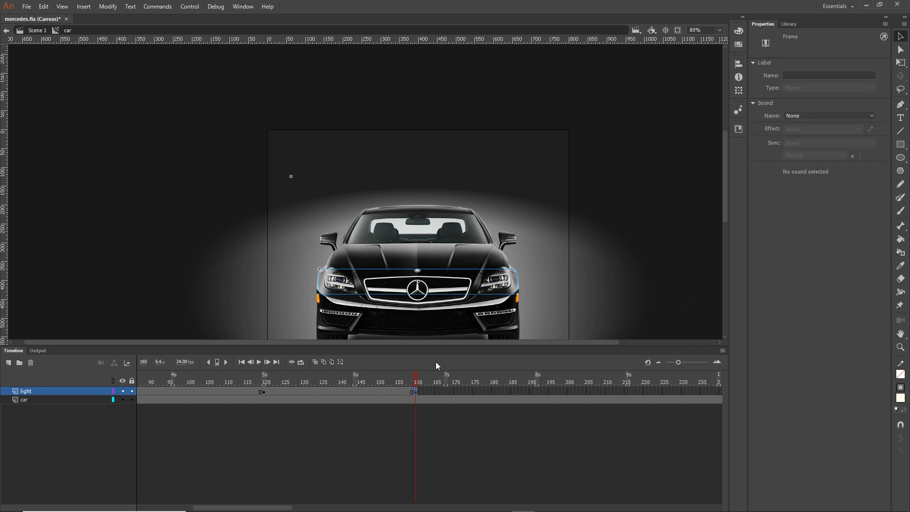
left_click(503, 285)
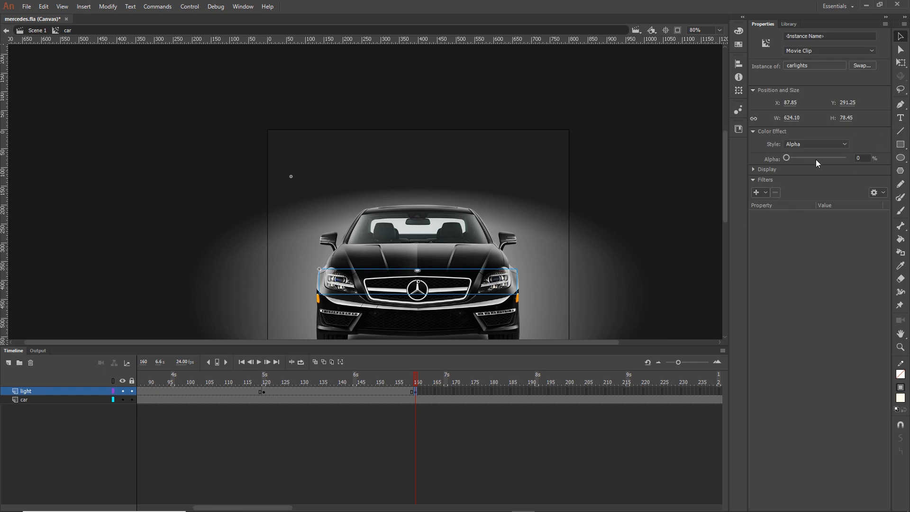
left_click_drag(787, 158, 846, 158)
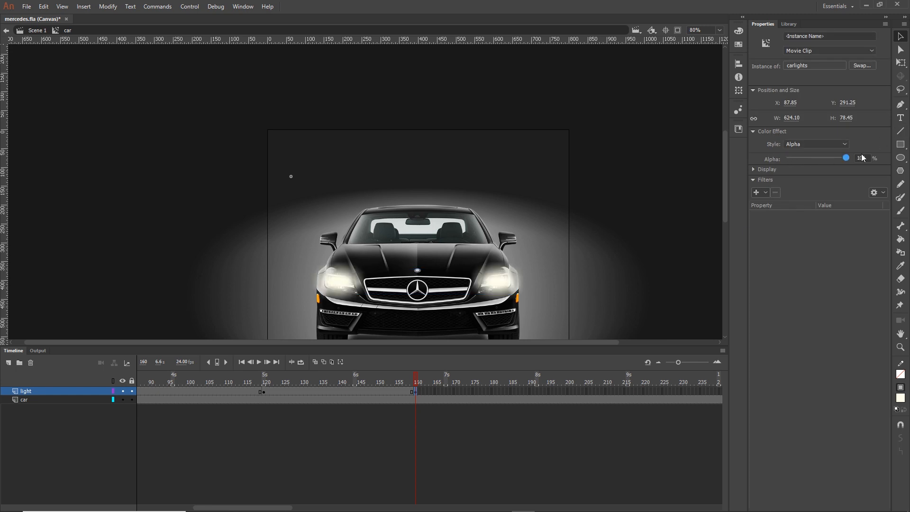
Create a classic tween between frames 120 and 160 of the light layer and scrub through the headlight fade.
right_click(325, 391)
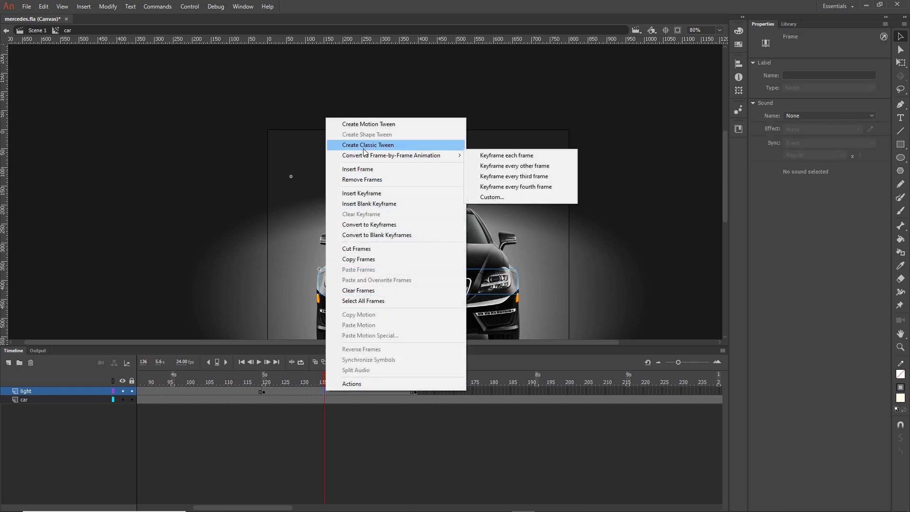
left_click(365, 151)
left_click(436, 499)
left_click_drag(327, 382, 423, 402)
Return to Scene 1 and check the frame where the car layer's tween ends.
left_click(38, 30)
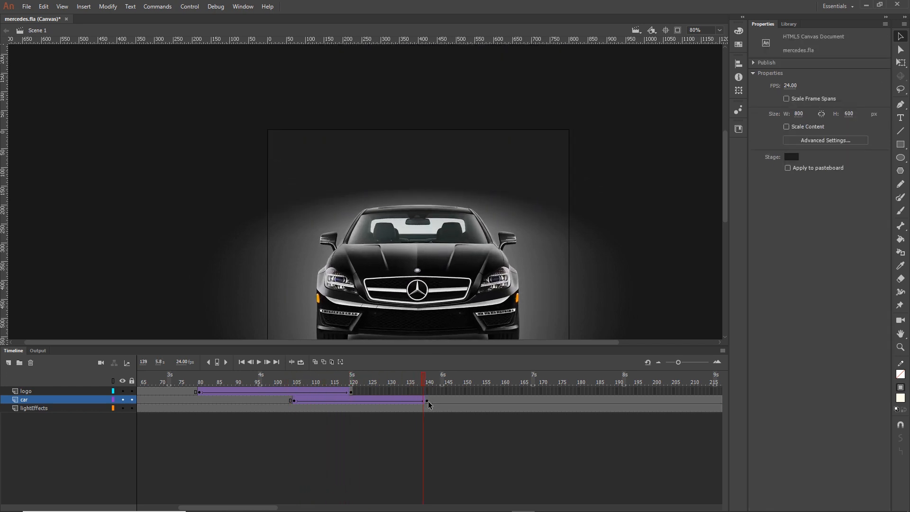
left_click(428, 403)
left_click_drag(430, 384, 577, 380)
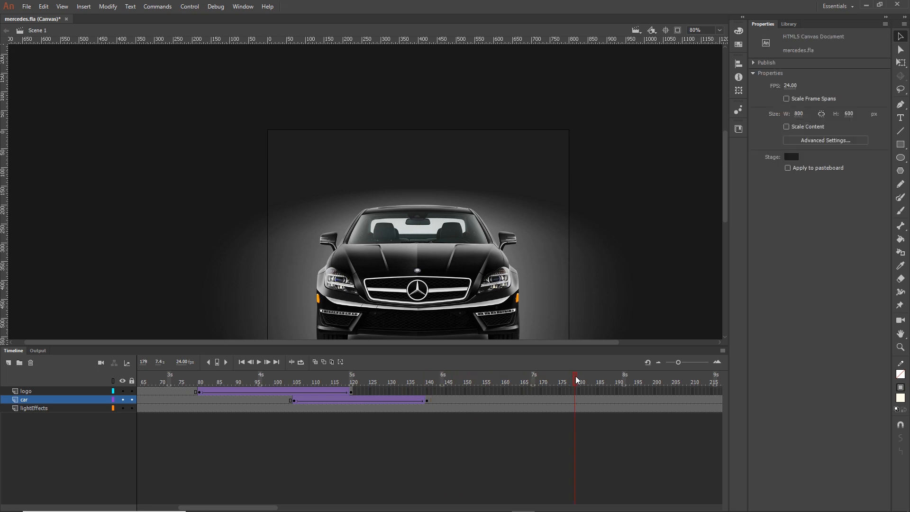
Inside the car symbol, shift the light layer's tween to run from frame 140 to frame 180.
double_click(507, 289)
left_click(425, 391)
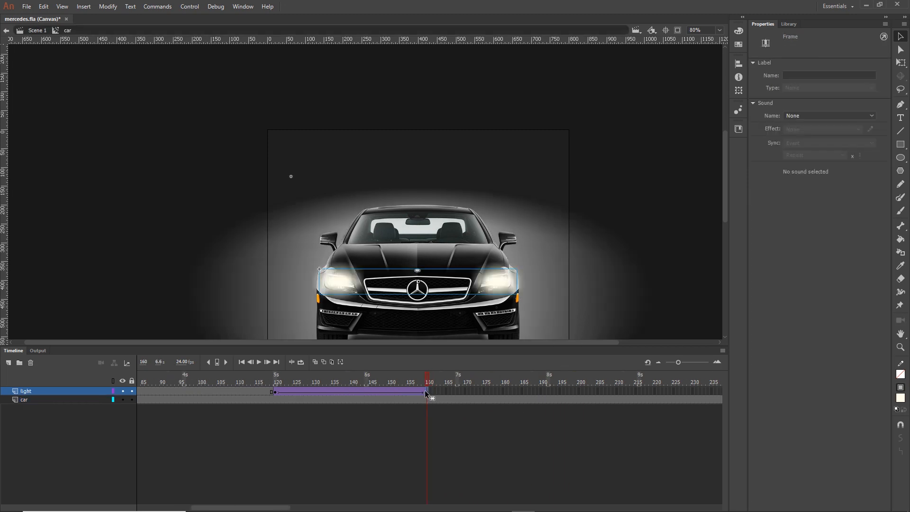
left_click_drag(275, 393, 352, 389)
left_click(473, 379)
left_click_drag(474, 379, 549, 379)
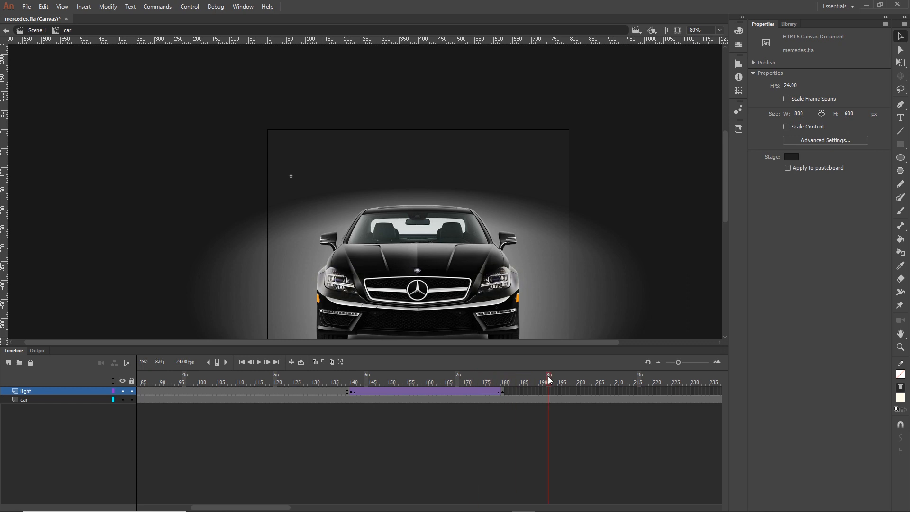
Extend the light layer to frame 250 to match the length of the car layer.
left_click_drag(264, 507, 308, 507)
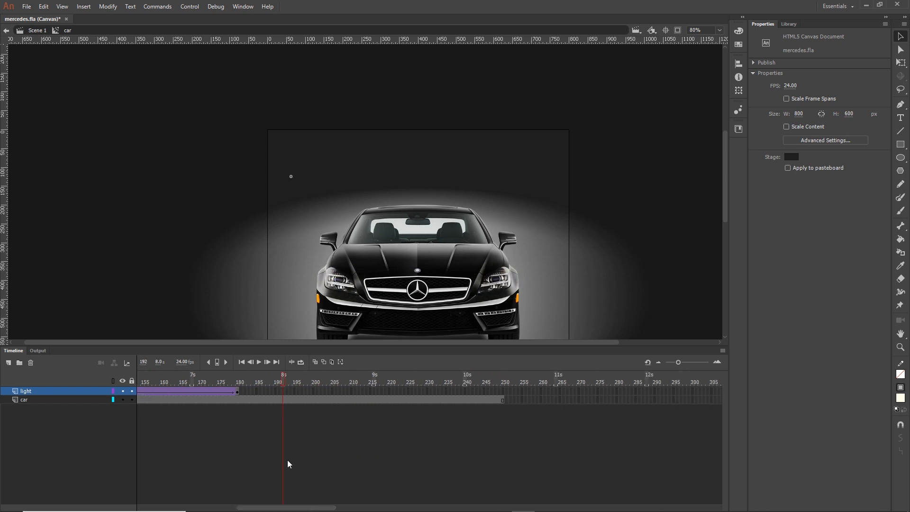
left_click_drag(281, 378, 382, 380)
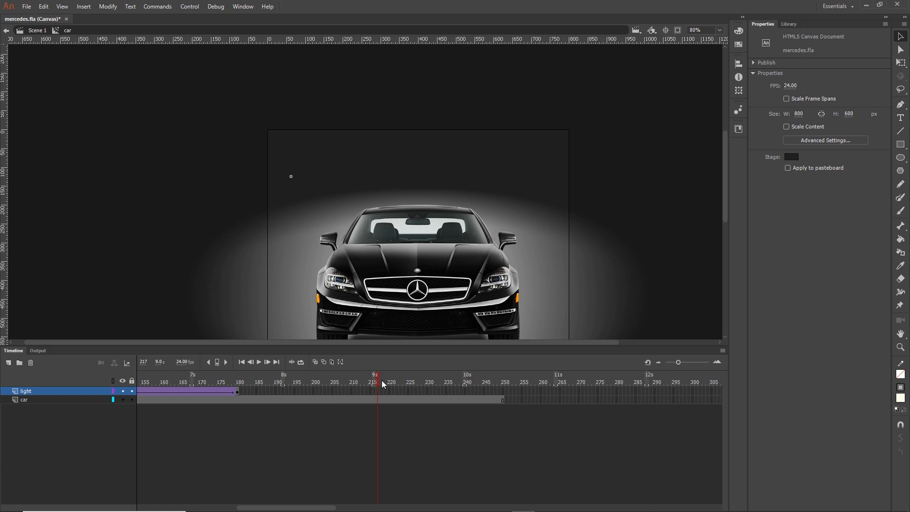
left_click(505, 392)
key("F5")
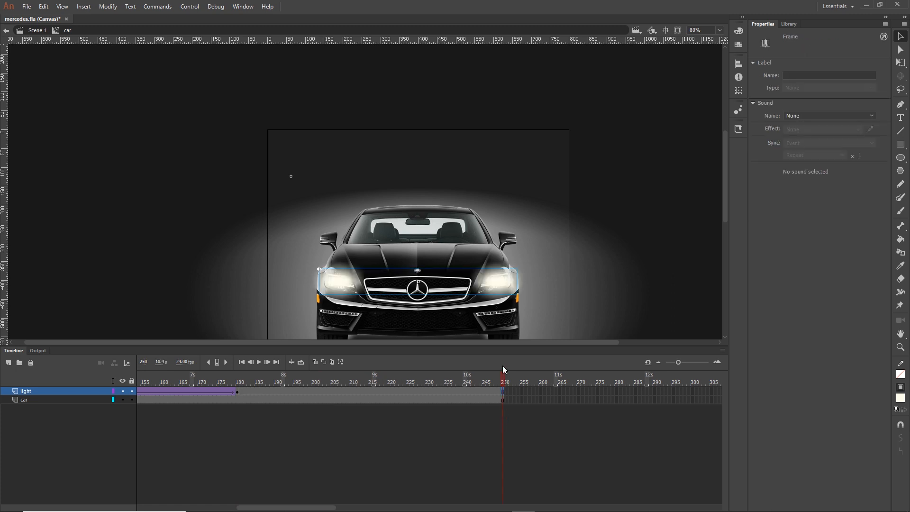
Scrub back through the headlight fade, test the movie in the browser and return to Animate.
left_click(284, 382)
left_click_drag(273, 382, 230, 379)
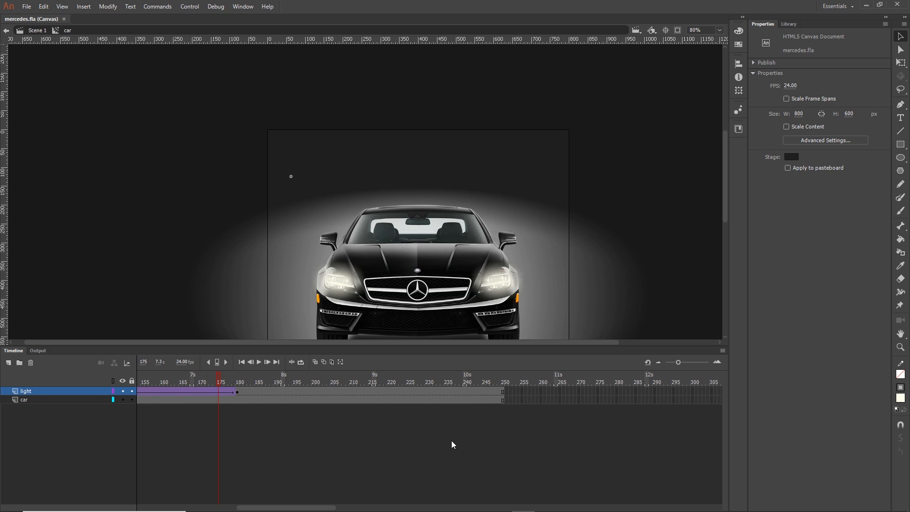
key("ctrl+Return")
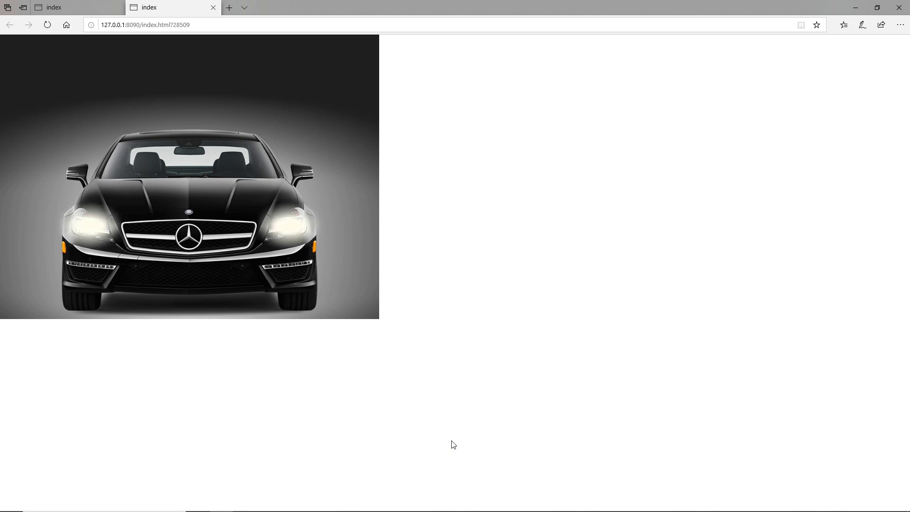
key("alt+Tab")
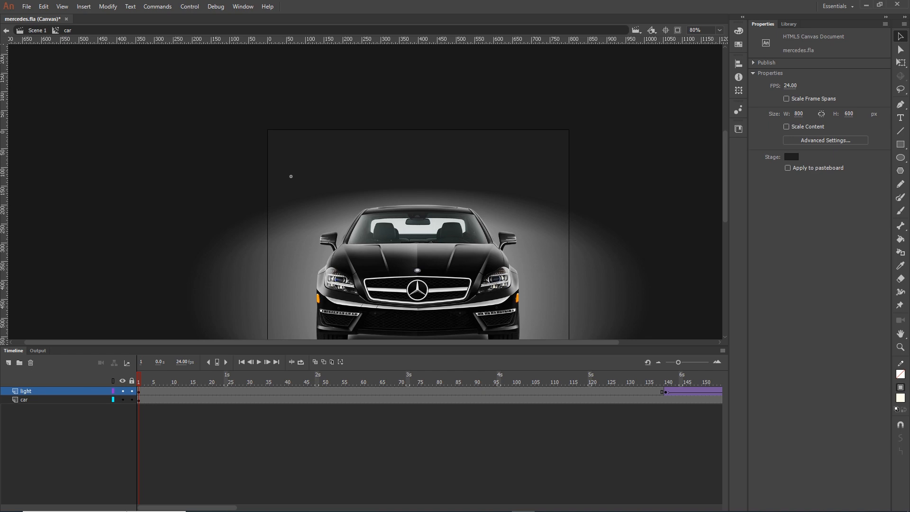
Open the exported index.html in Chrome from its file location, watch the animation, and minimize the browser and folder windows.
left_click(295, 502)
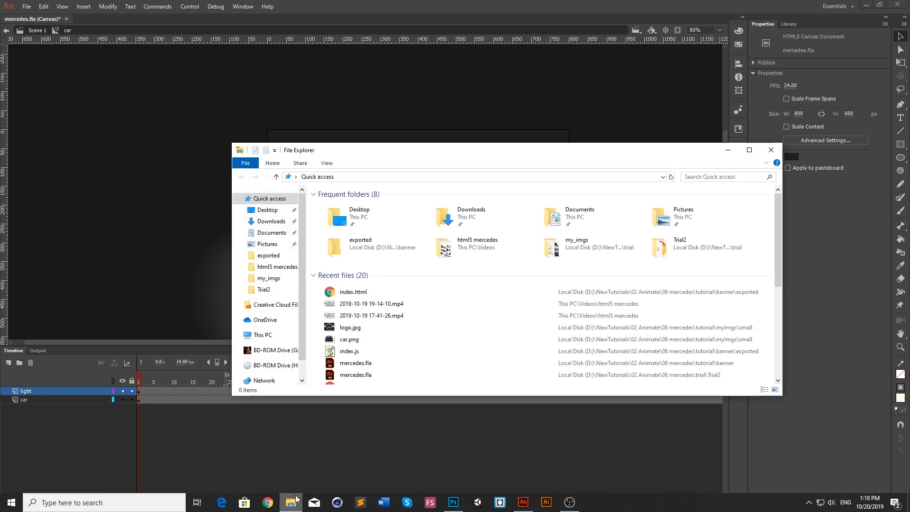
right_click(354, 291)
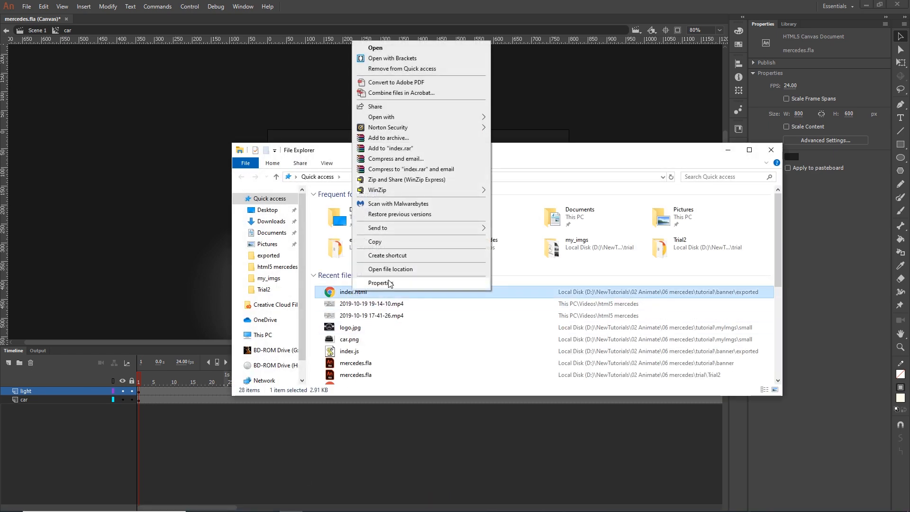
left_click(390, 269)
double_click(338, 217)
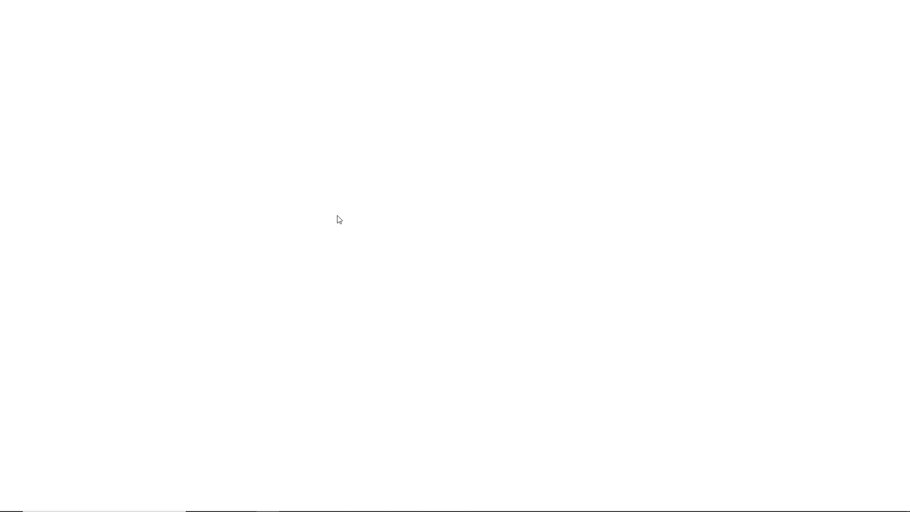
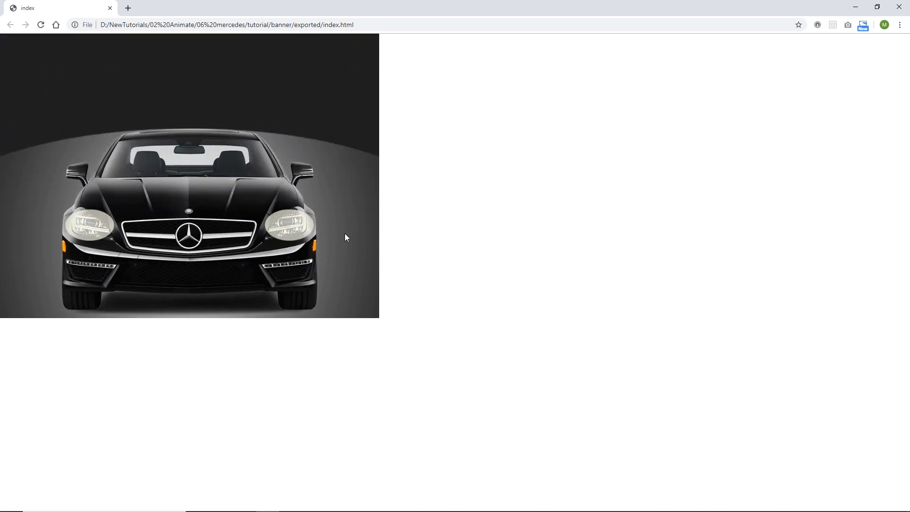
left_click(856, 7)
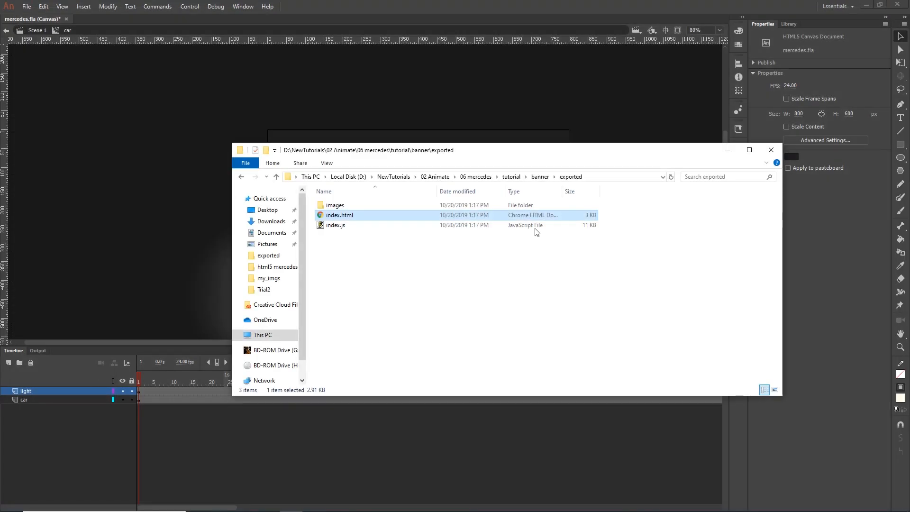
left_click(729, 149)
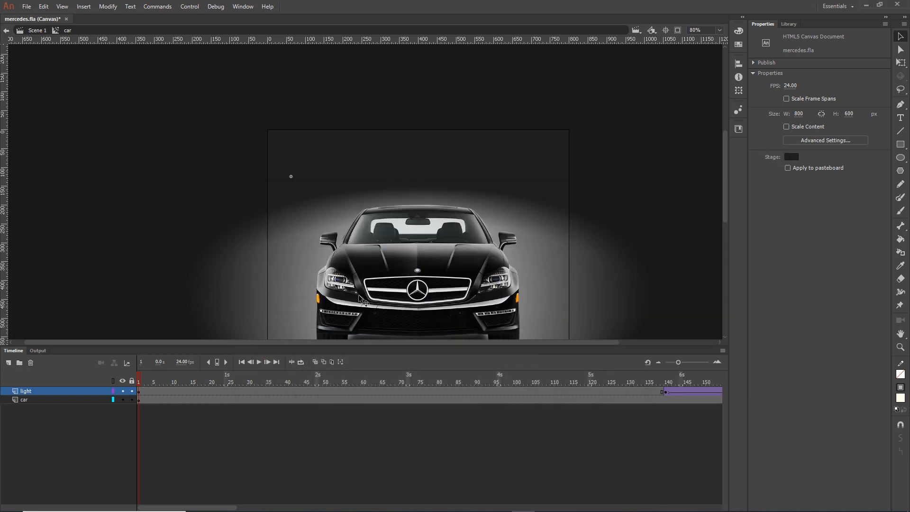
In Scene 1, convert the blurred light instance on the lightEffects layer to a bitmap.
left_click(35, 30)
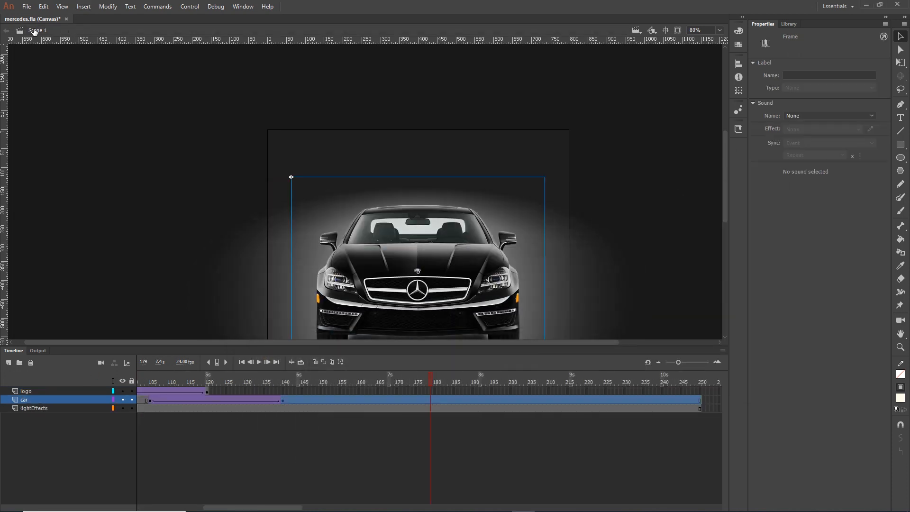
left_click_drag(725, 196, 721, 242)
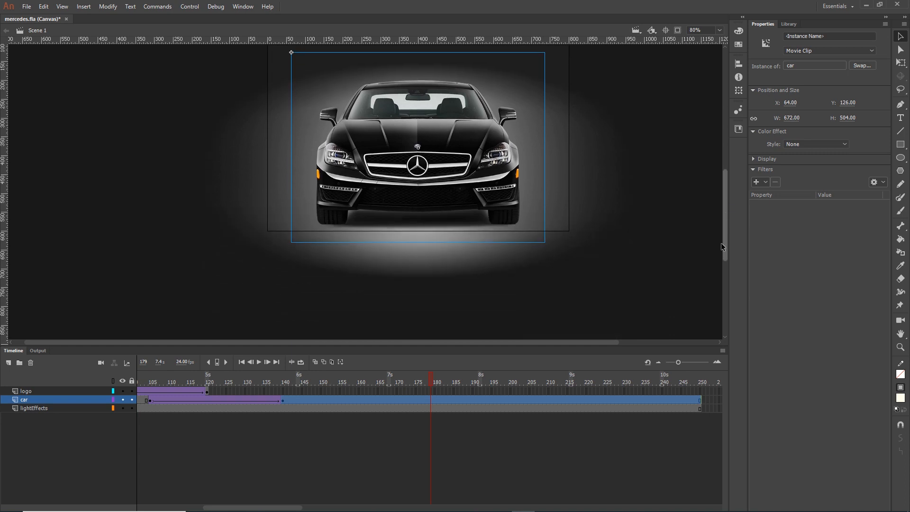
left_click(599, 186)
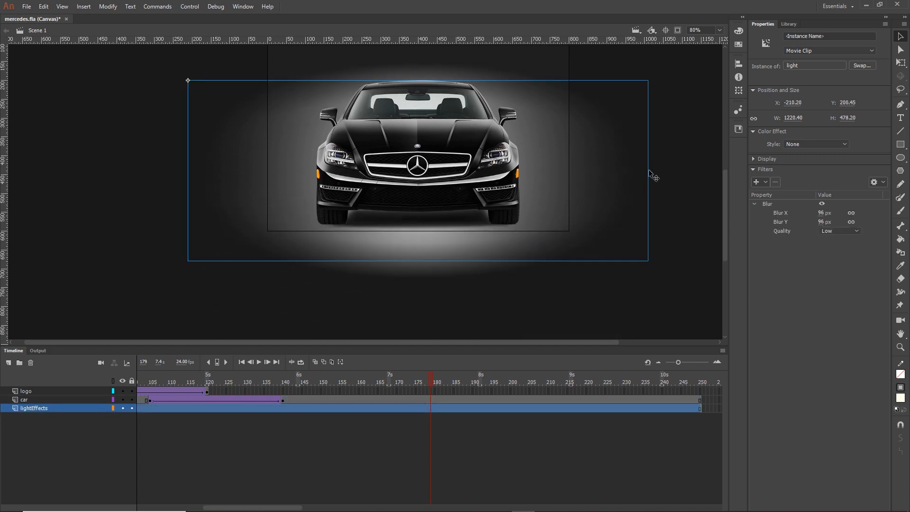
left_click(108, 7)
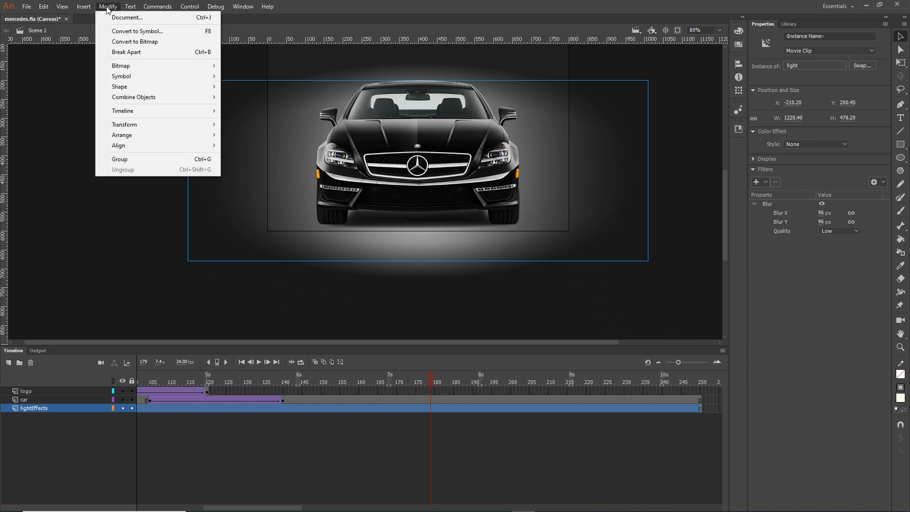
left_click(122, 42)
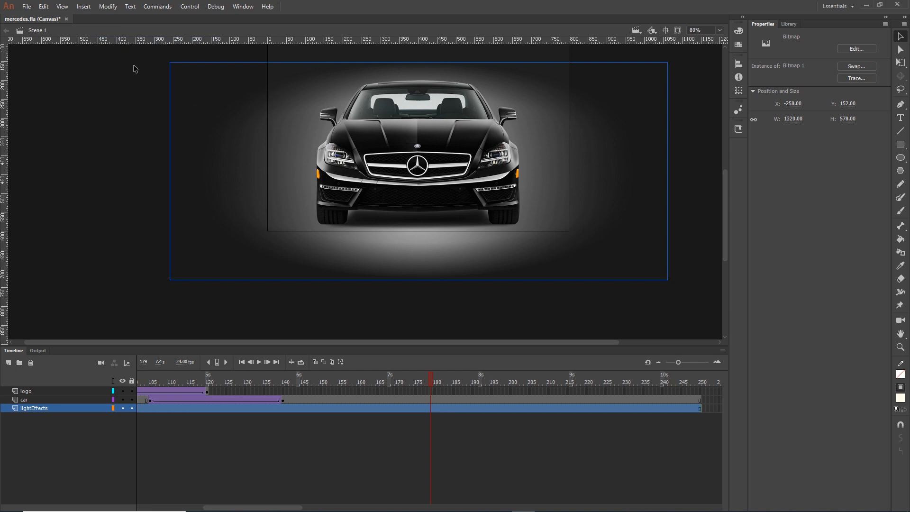
left_click(695, 238)
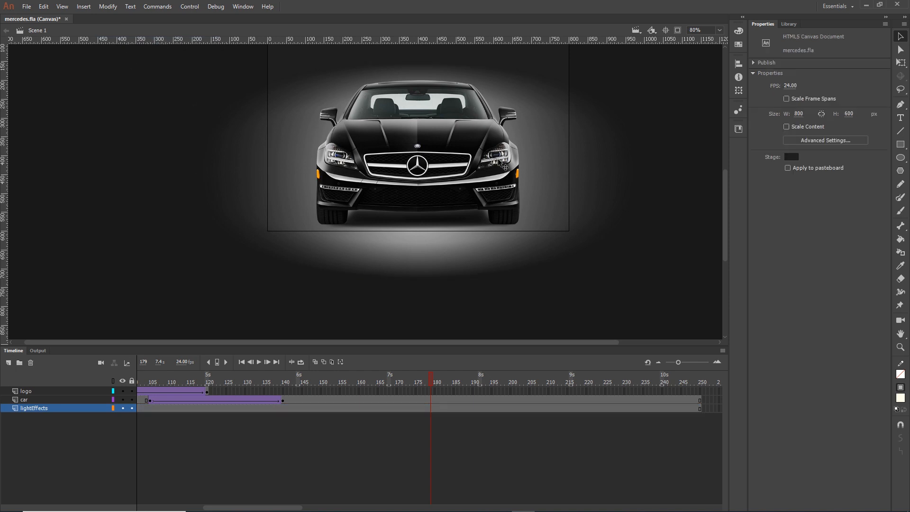
Inside the carlights symbol nested in the car symbol, convert both blurred carlight instances to a bitmap.
double_click(505, 164)
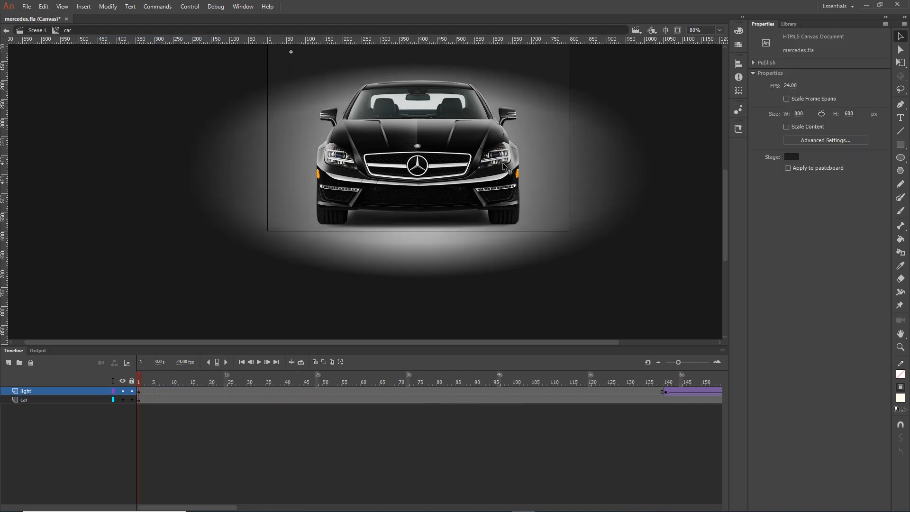
left_click_drag(141, 382, 617, 389)
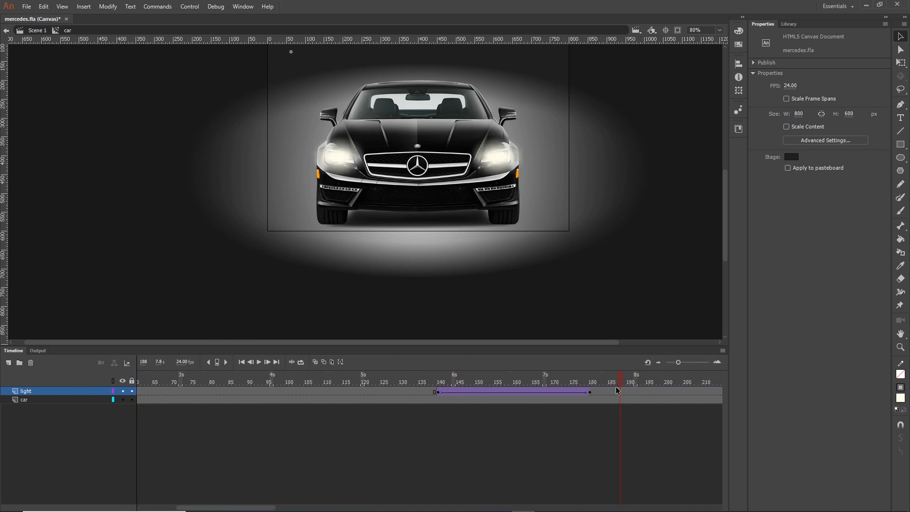
left_click(593, 394)
double_click(495, 160)
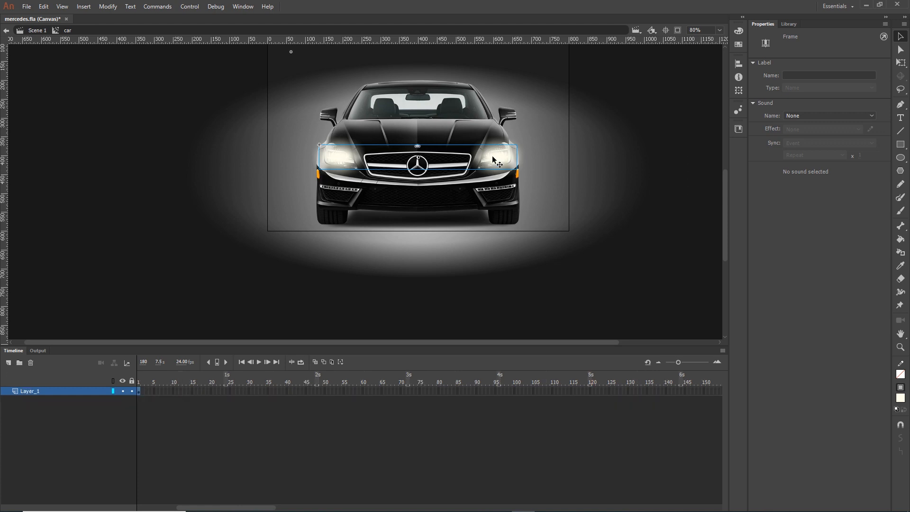
left_click(650, 175)
left_click(500, 164)
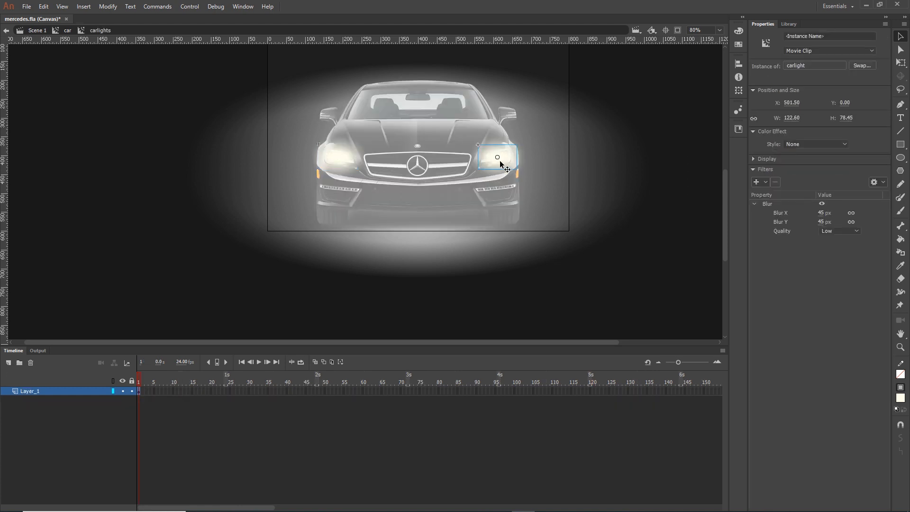
left_click(335, 159, "shift")
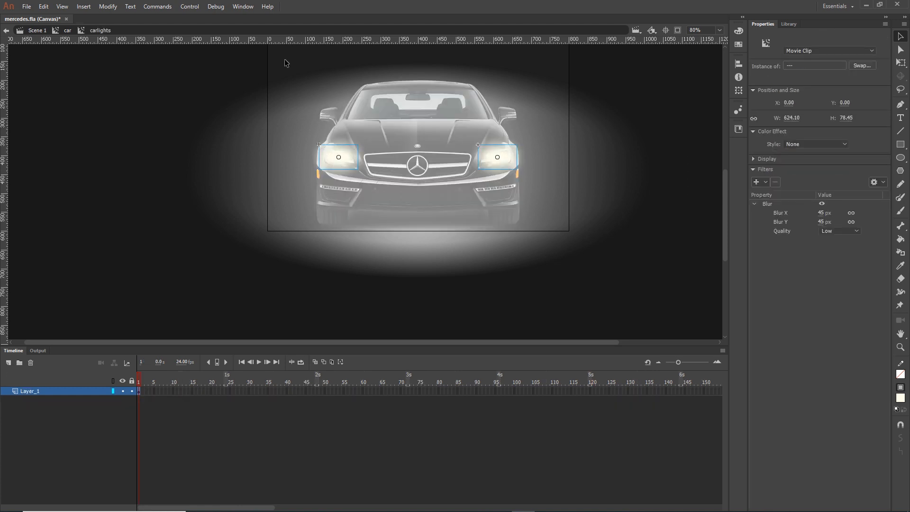
left_click(107, 7)
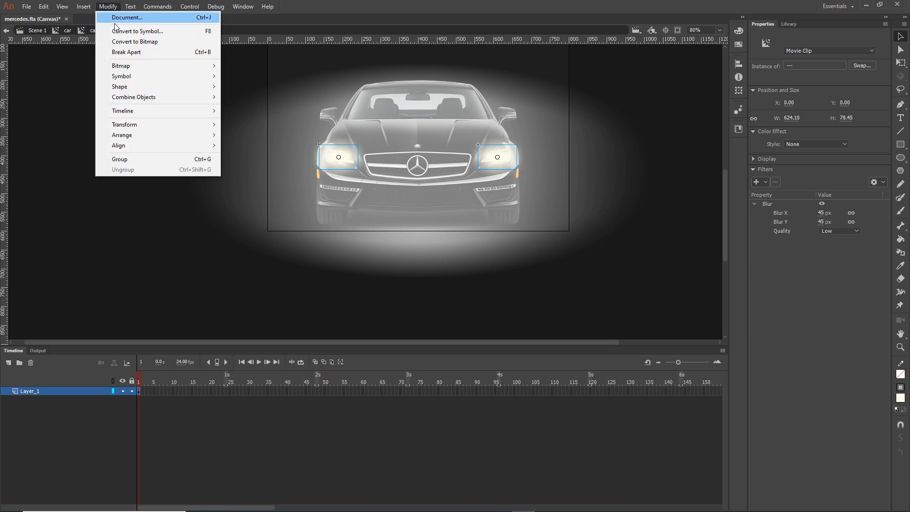
left_click(121, 40)
left_click(681, 166)
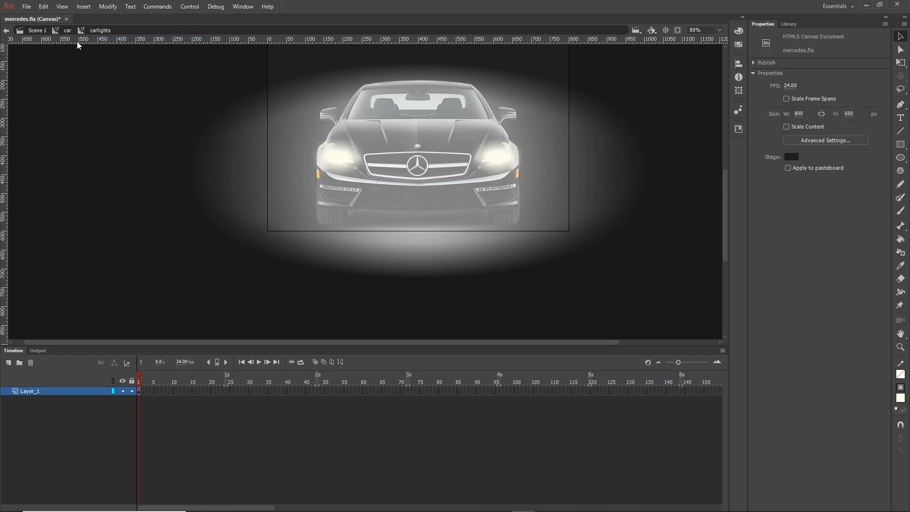
Return to Scene 1 and publish the HTML5 Canvas document.
left_click(31, 32)
left_click(27, 7)
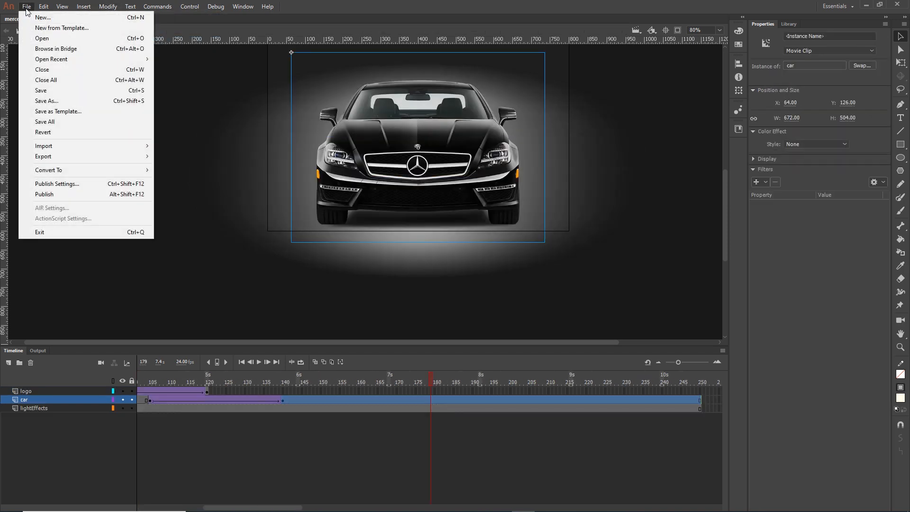
left_click(56, 193)
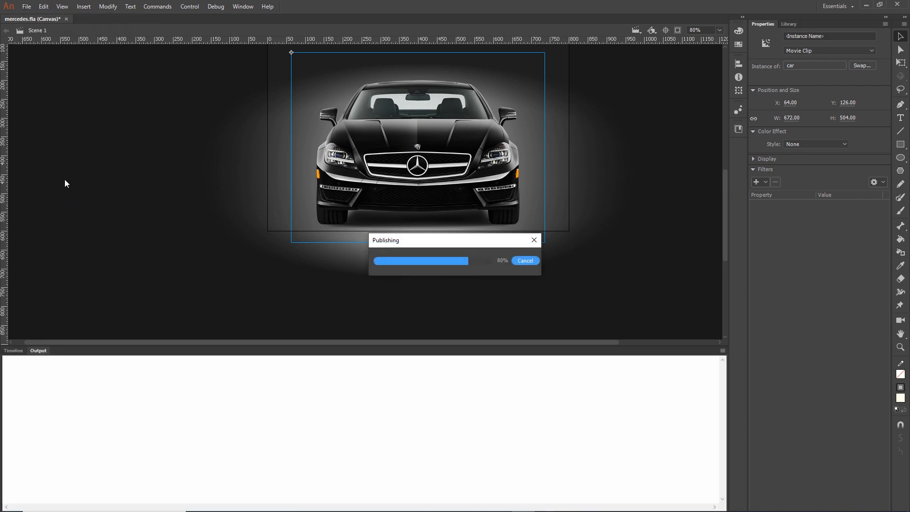
Open the newly published index.html from the exported folder in Chrome to check the light effects.
mouse_move(129, 490)
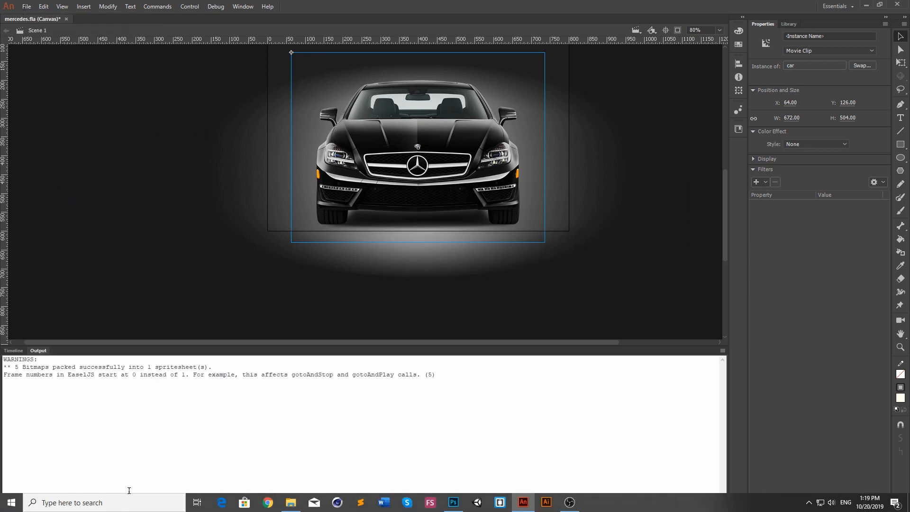
left_click(286, 506)
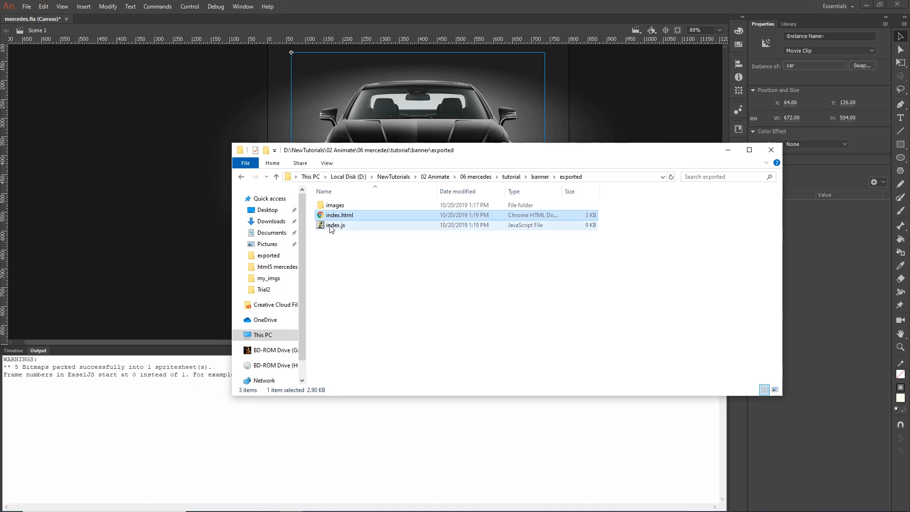
double_click(334, 215)
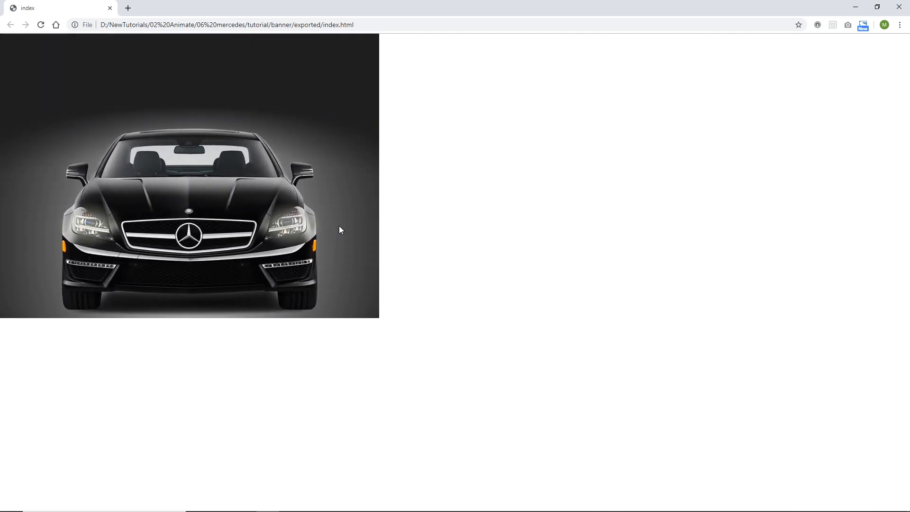
Close the browser preview, minimize the exported folder window, and return to the Animate timeline.
left_click(899, 6)
left_click(728, 150)
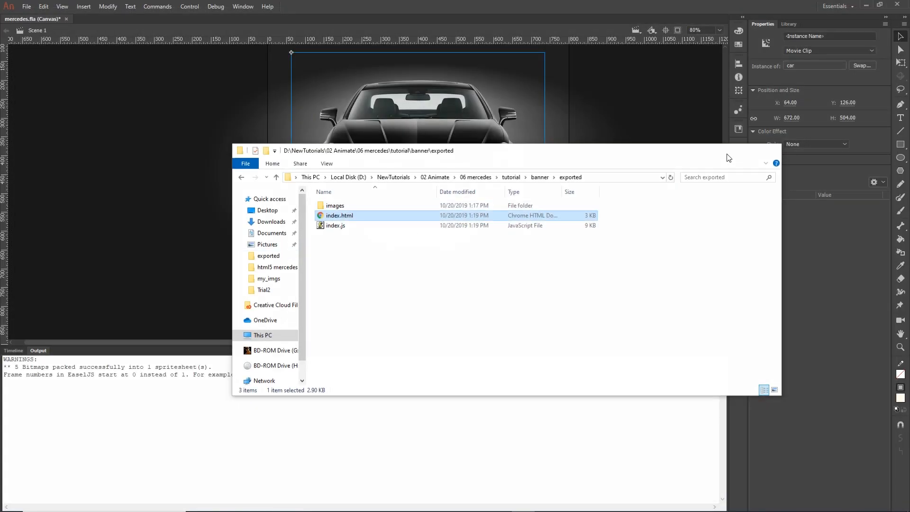
left_click(19, 351)
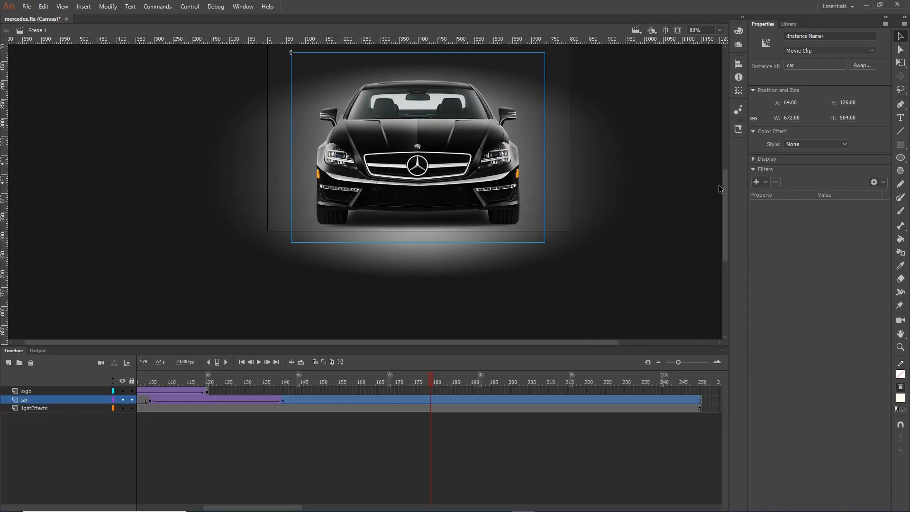
left_click_drag(724, 188, 729, 157)
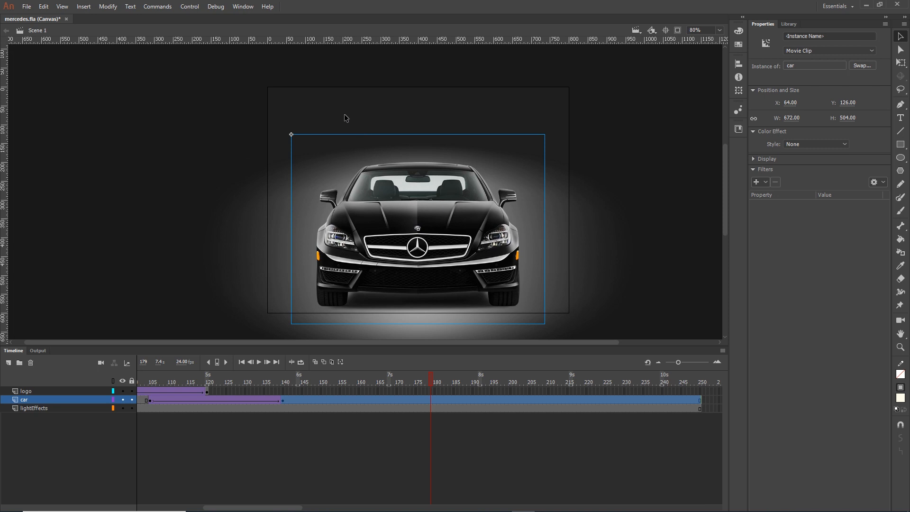
Switch to Chrome and search Google for "mercedes font".
mouse_move(305, 510)
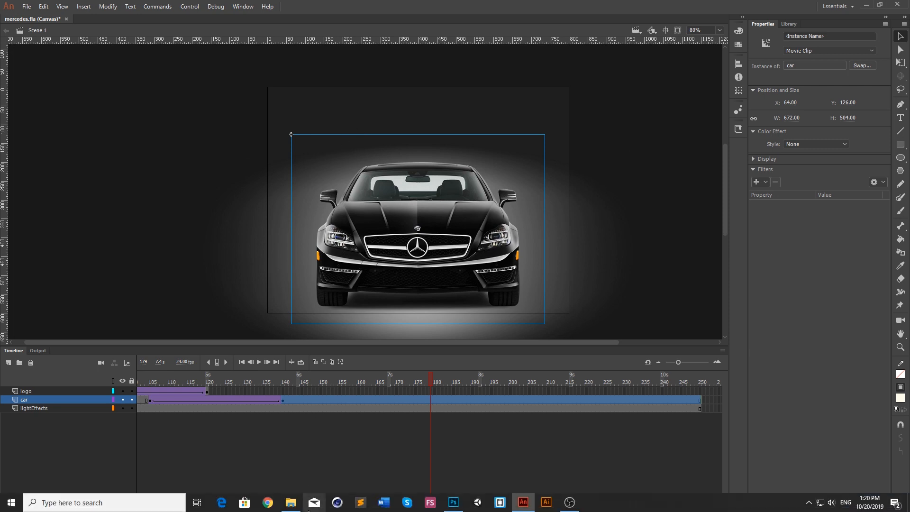
left_click(268, 503)
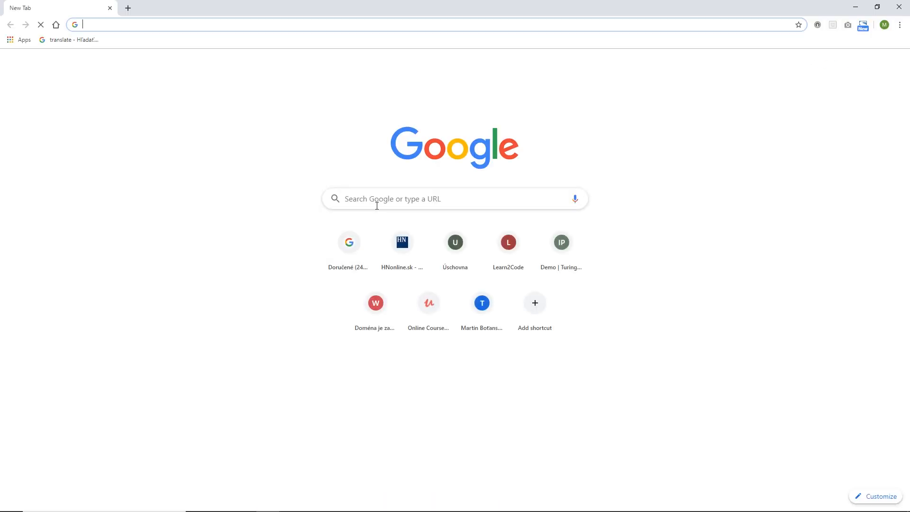
type("mer")
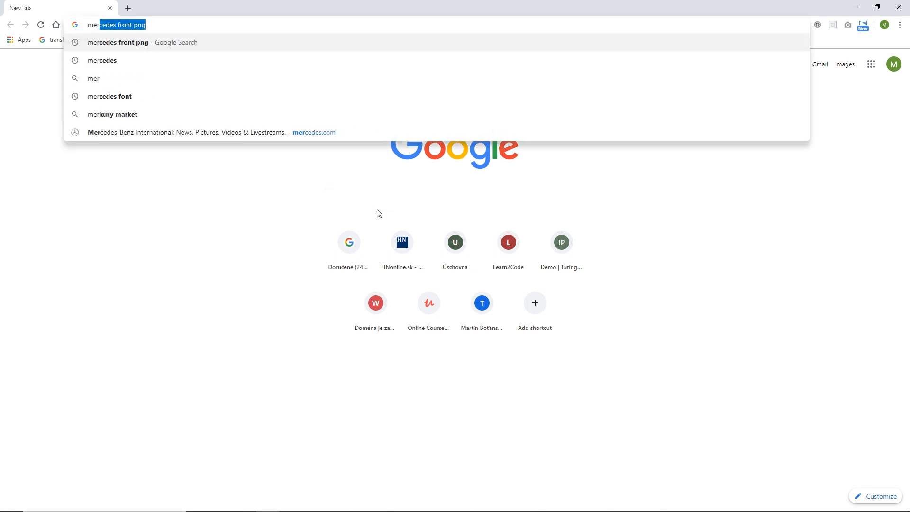
type("cedes font")
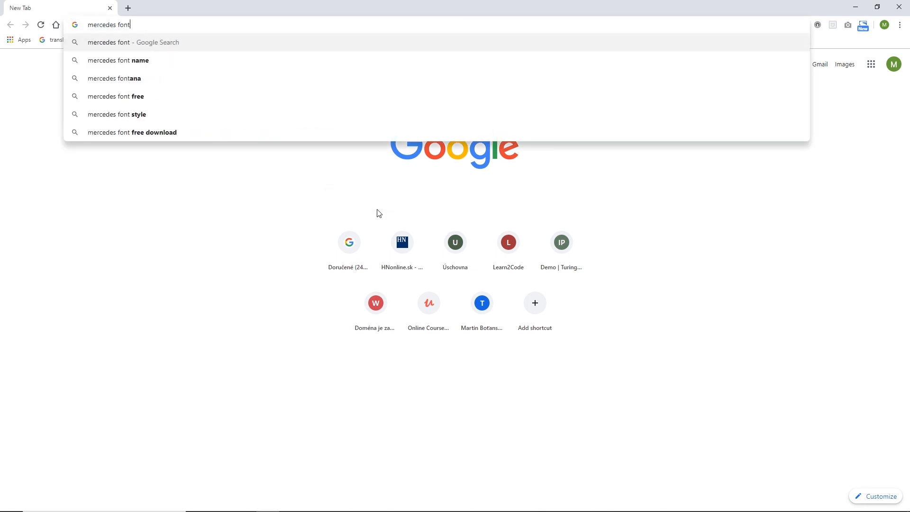
key("Return")
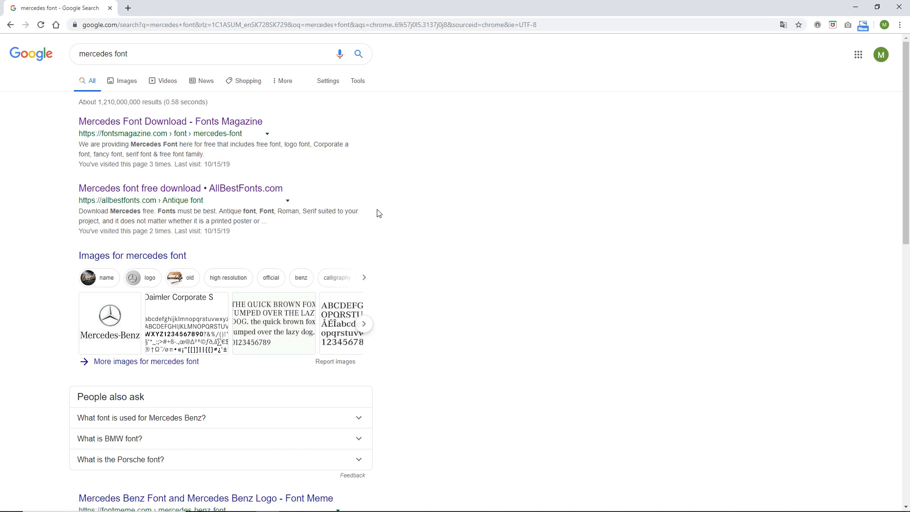
Open the AllBestFonts page for the Mercedes font and look at its CorpA_Cyr.zip download without saving it.
scroll(364, 218, "down", 3)
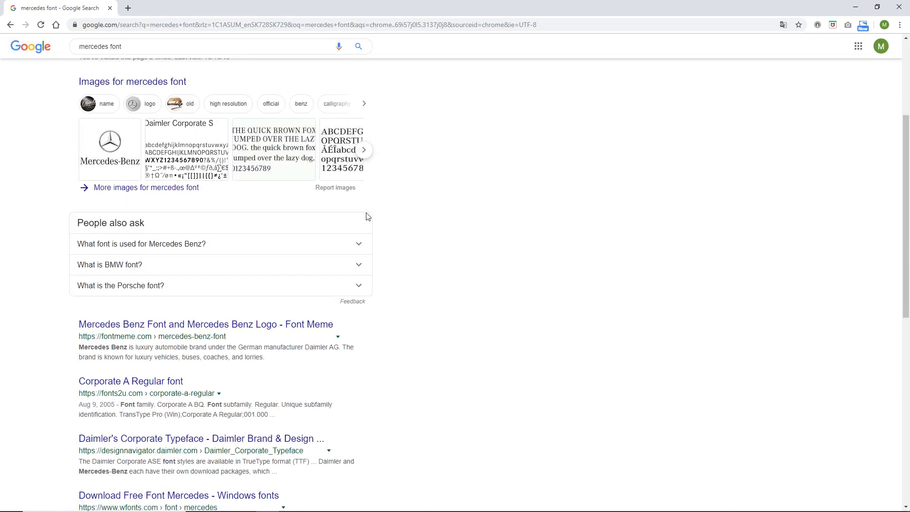
scroll(357, 219, "up", 3)
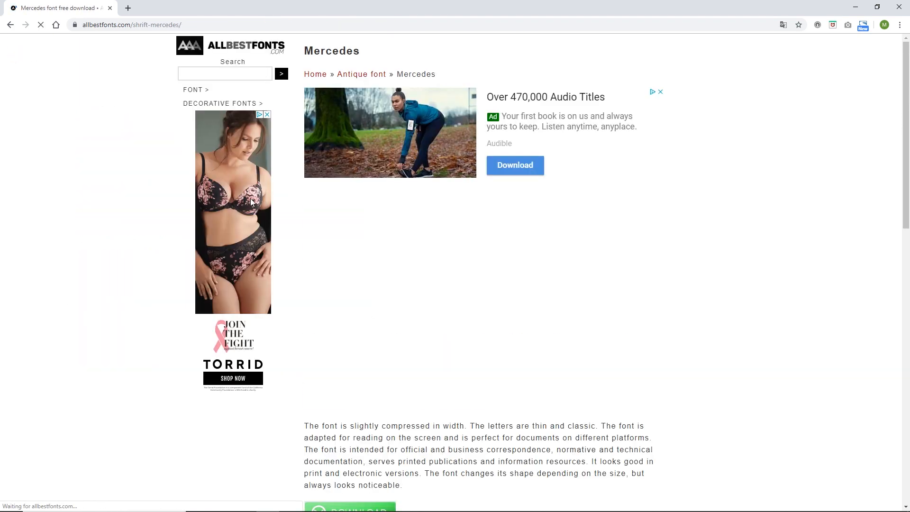
scroll(522, 268, "down", 7)
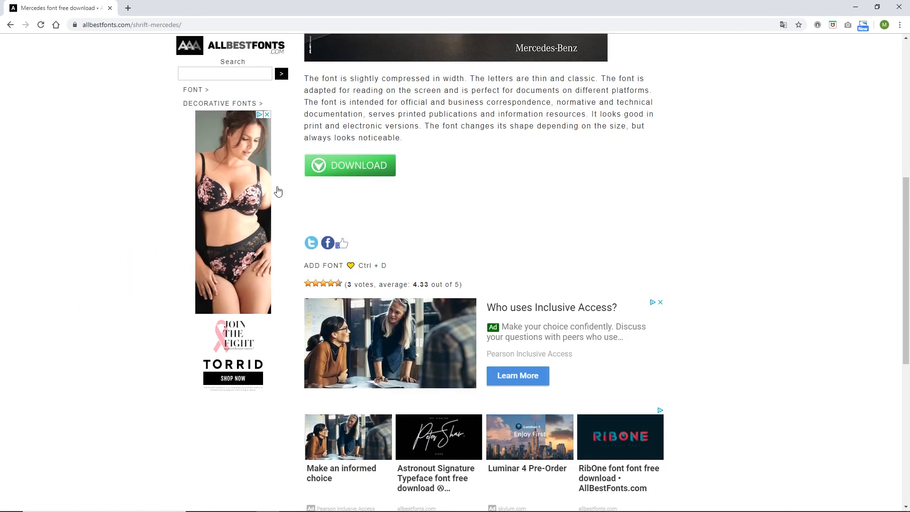
left_click(384, 166)
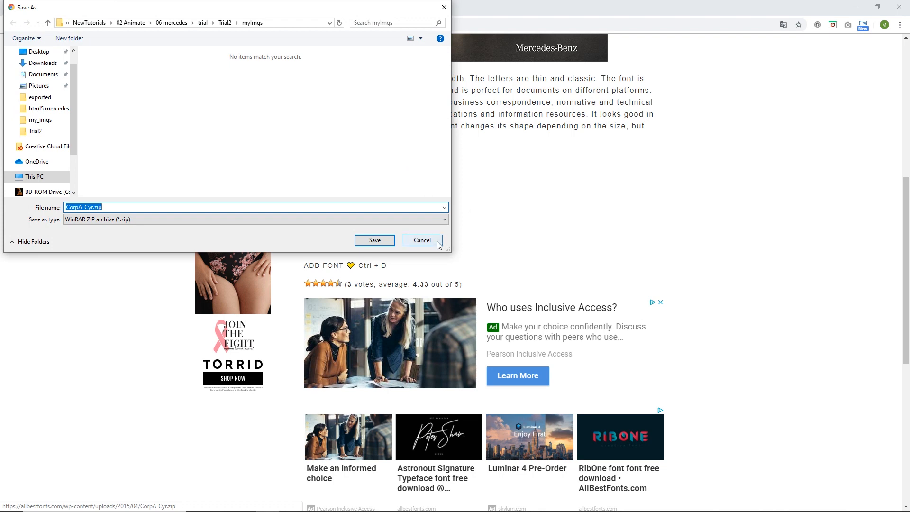
left_click(422, 240)
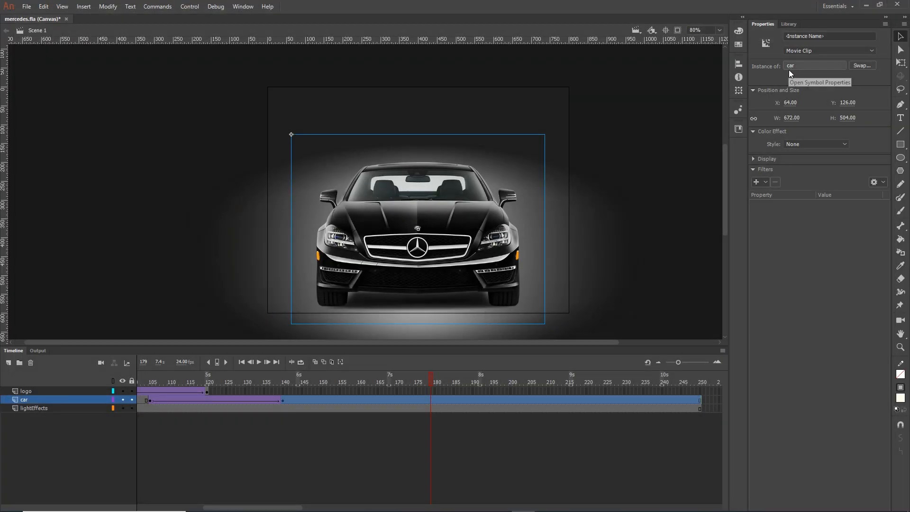
In File Explorer, open the font folder inside the trial folder of 06 mercedes.
mouse_move(347, 493)
left_click(294, 506)
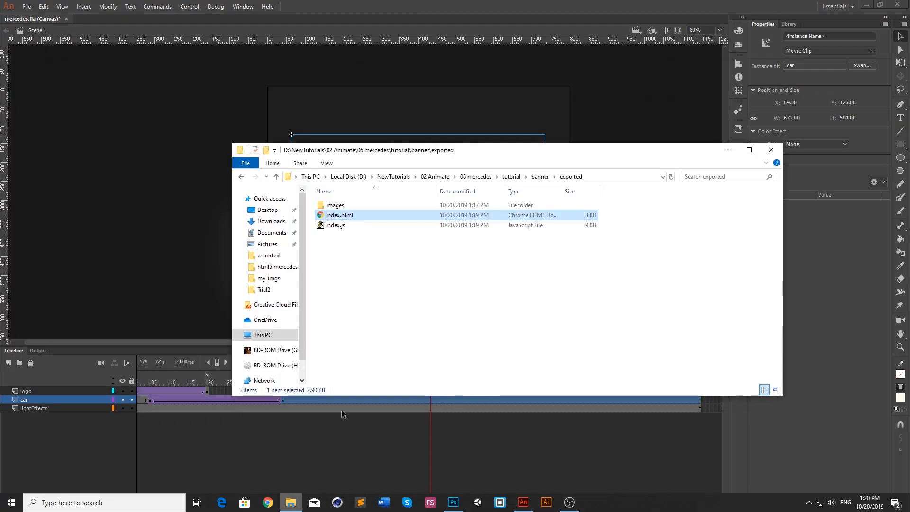
left_click(486, 178)
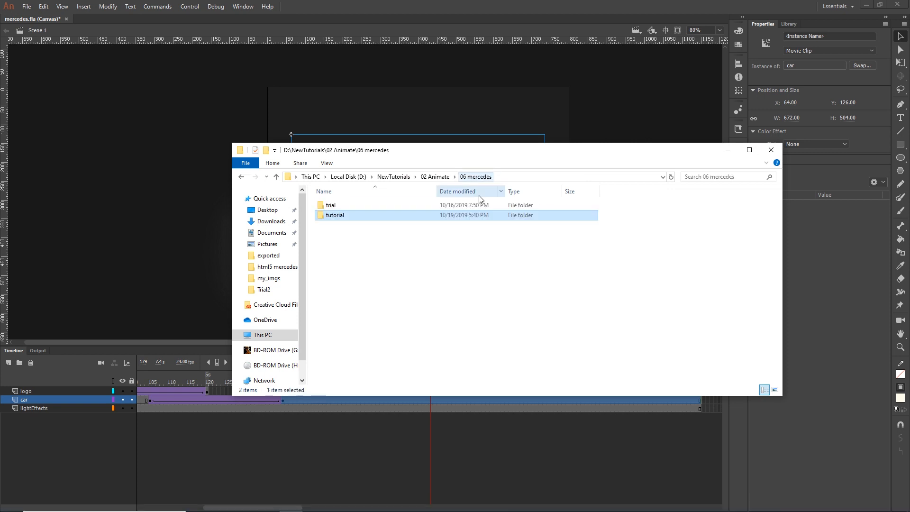
double_click(368, 205)
double_click(331, 205)
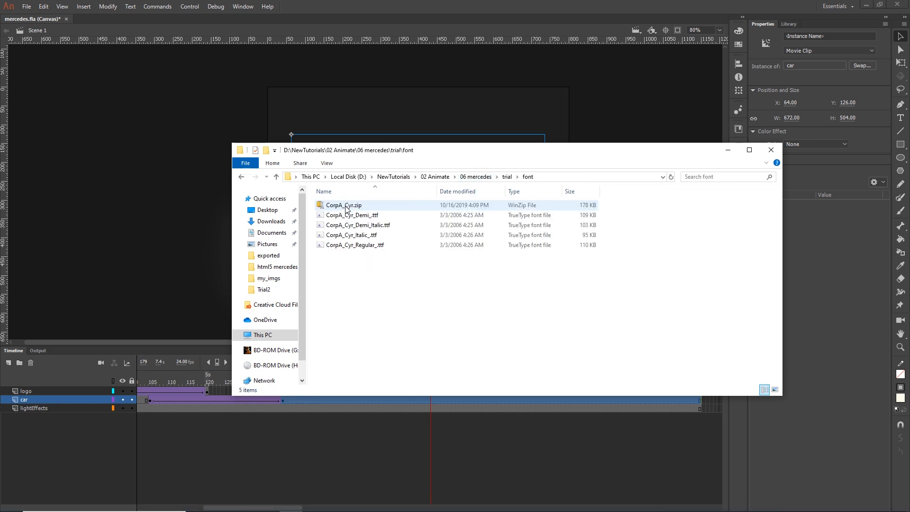
Look at the install option for the four CorpA_Cyr TrueType font files, dismiss it, and minimize the folder window.
left_click(359, 246)
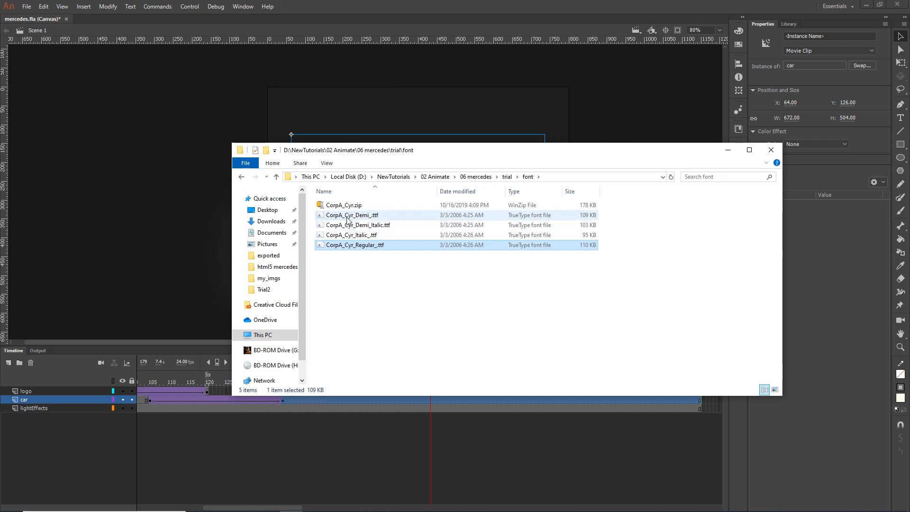
left_click(352, 215, "shift")
left_click(386, 285)
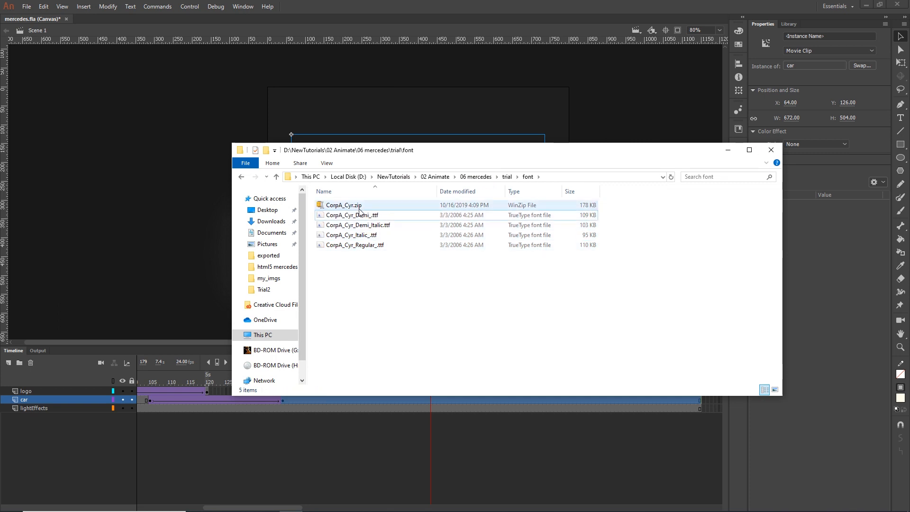
left_click(358, 245)
left_click(354, 215, "shift")
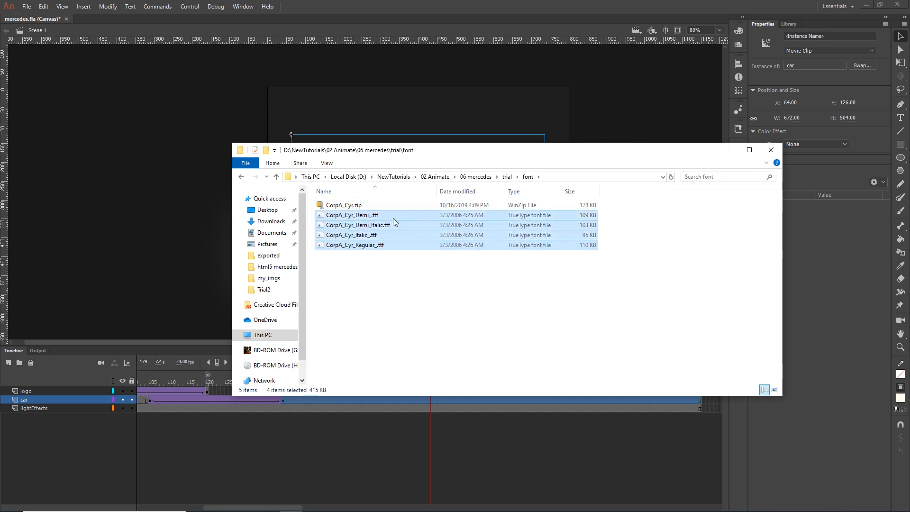
right_click(357, 217)
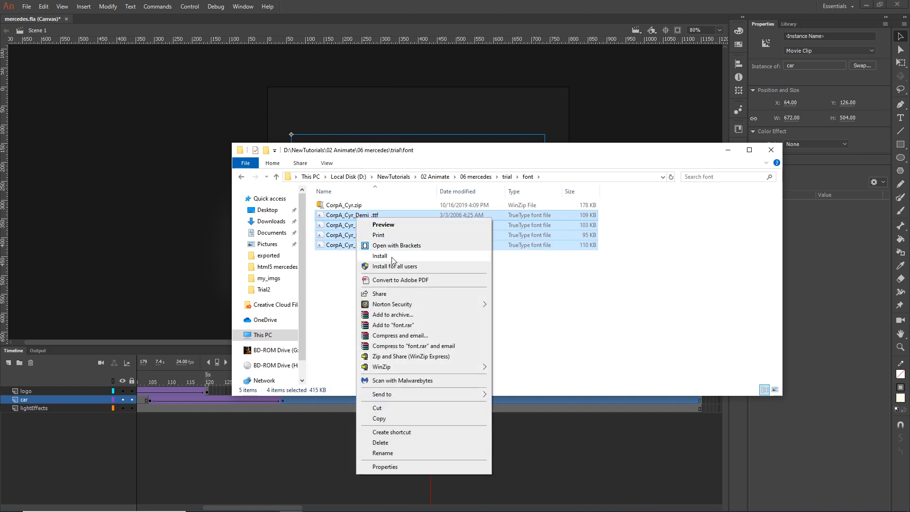
left_click(523, 292)
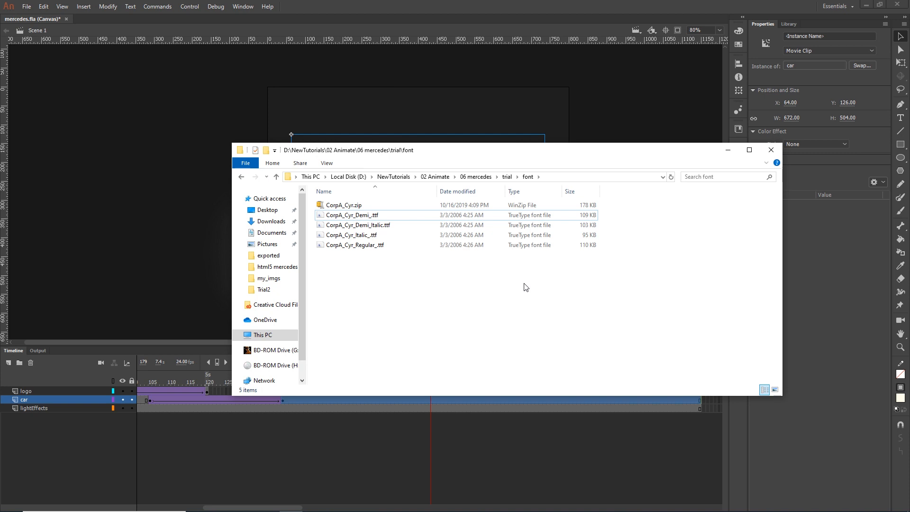
left_click(727, 150)
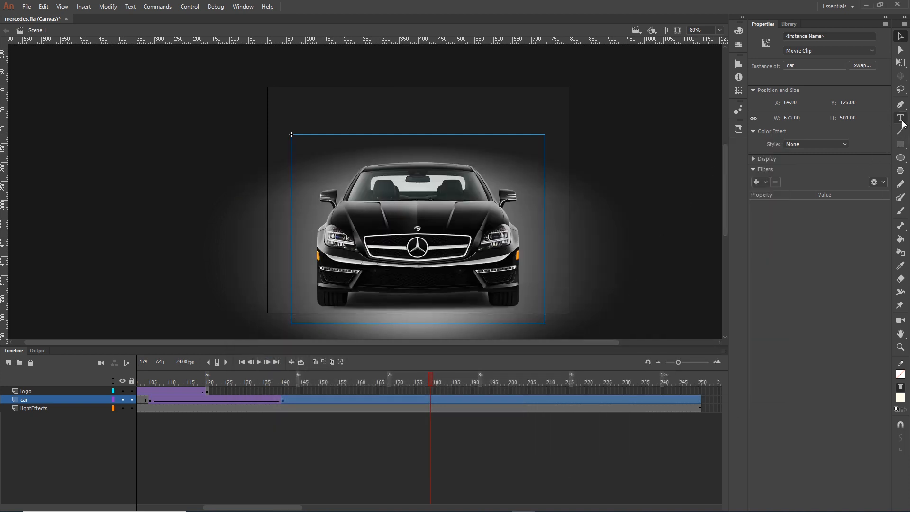
Add a new layer above the logo layer and place the static text "mercedes benz" on it in CorporateACyr Regular.
left_click(902, 121)
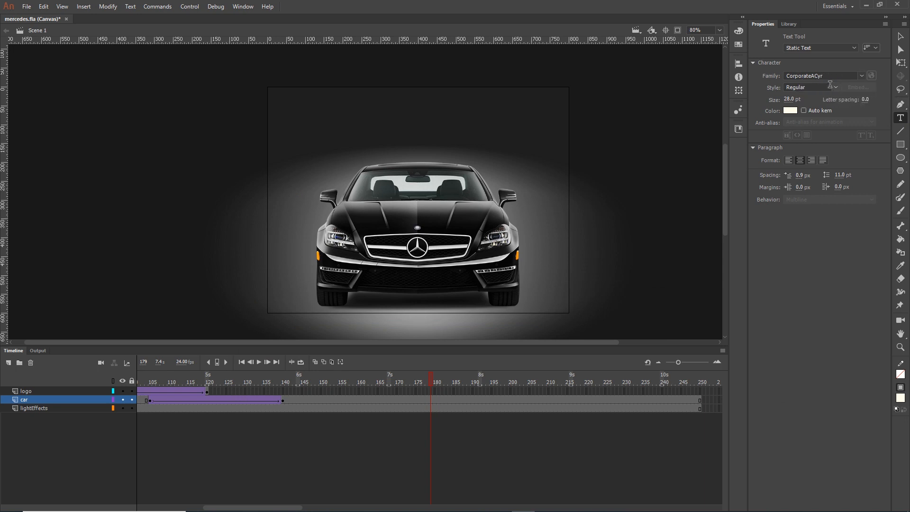
left_click(26, 392)
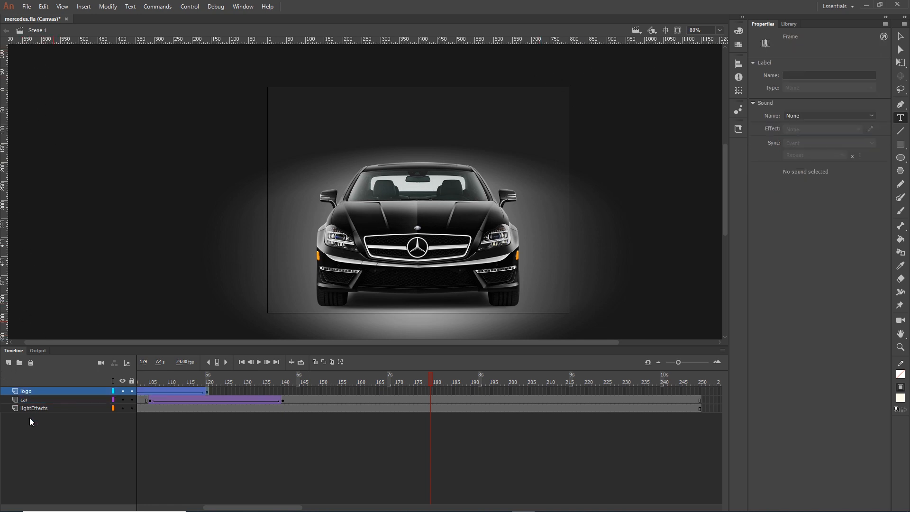
left_click(8, 363)
left_click(322, 124)
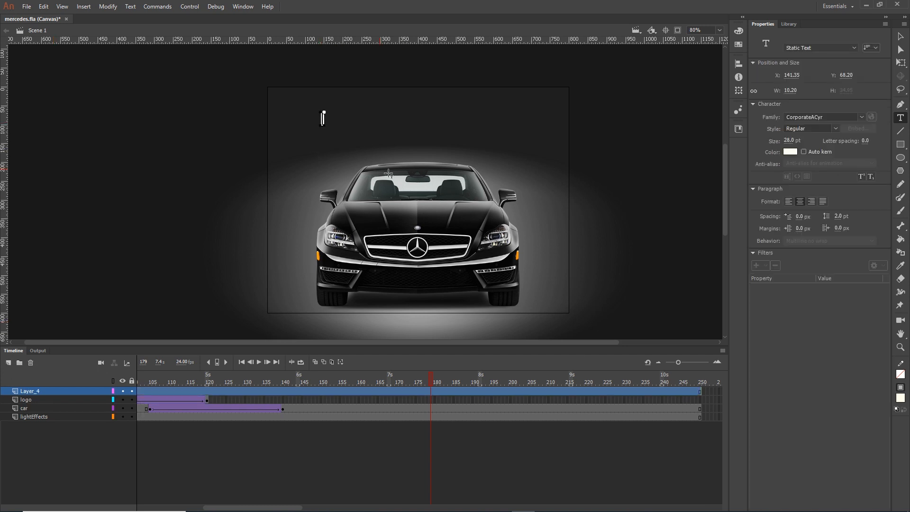
type("Mercedes-Benz CLS")
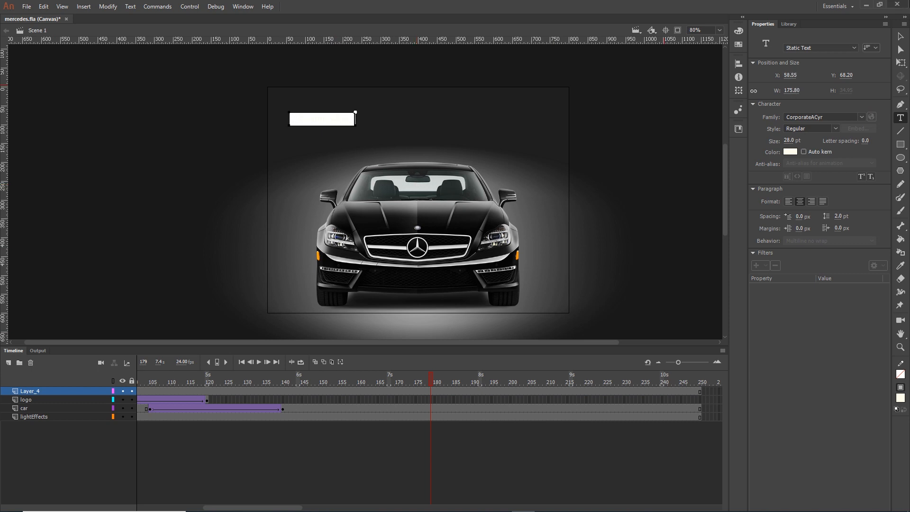
left_click(900, 38)
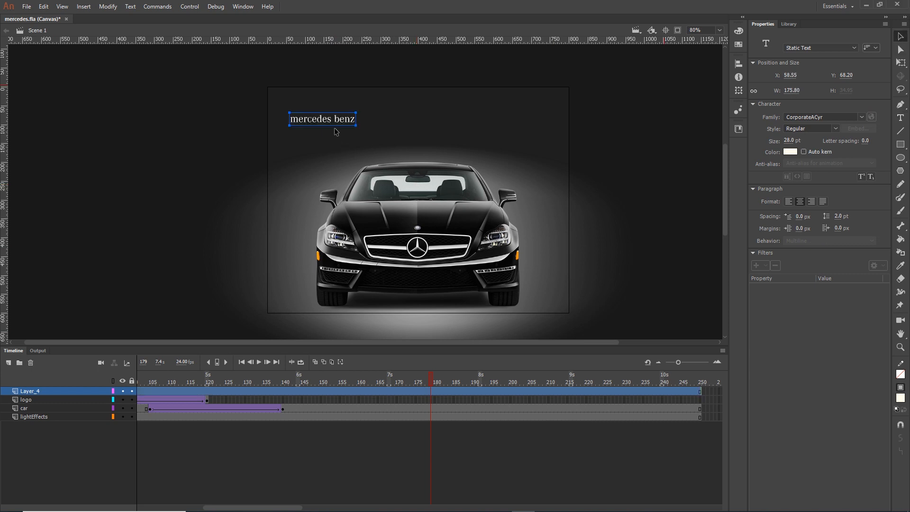
Enlarge the "mercedes benz" text to 71 pt and position it in the stage's upper-left area above the car.
left_click_drag(789, 140, 816, 141)
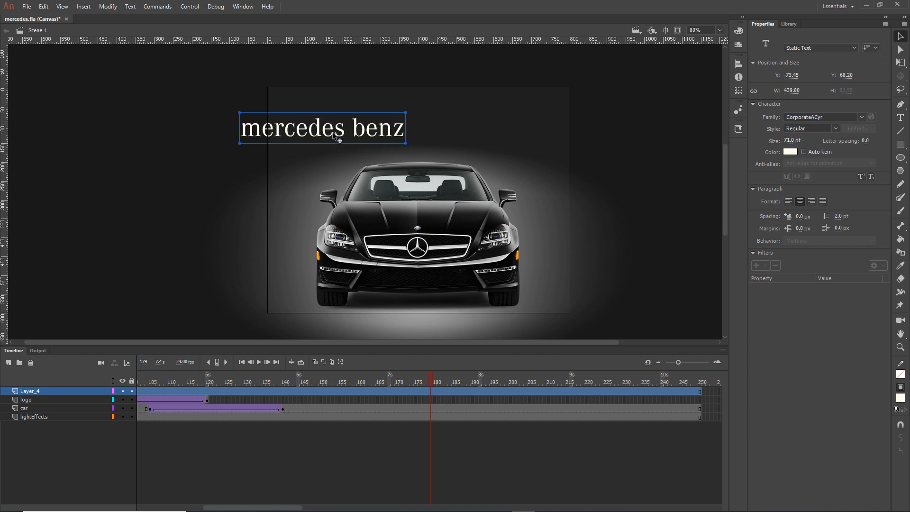
left_click_drag(328, 134, 366, 116)
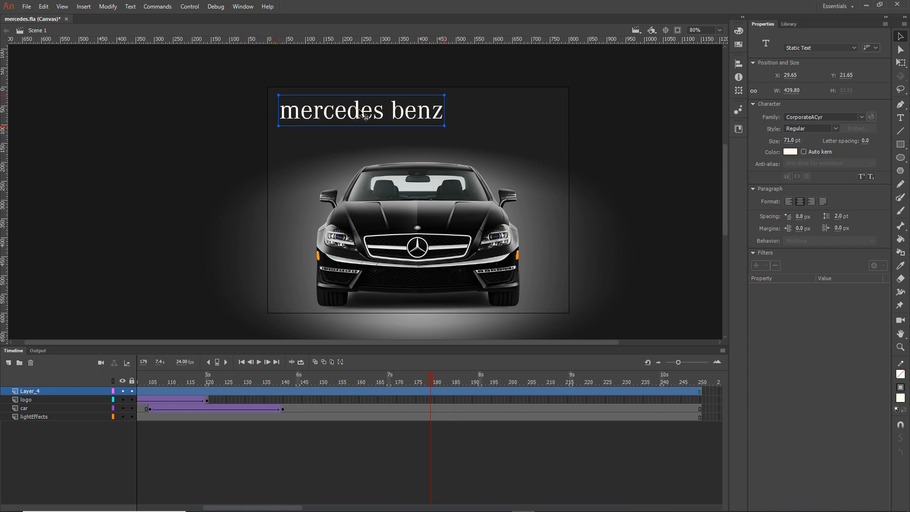
left_click(610, 139)
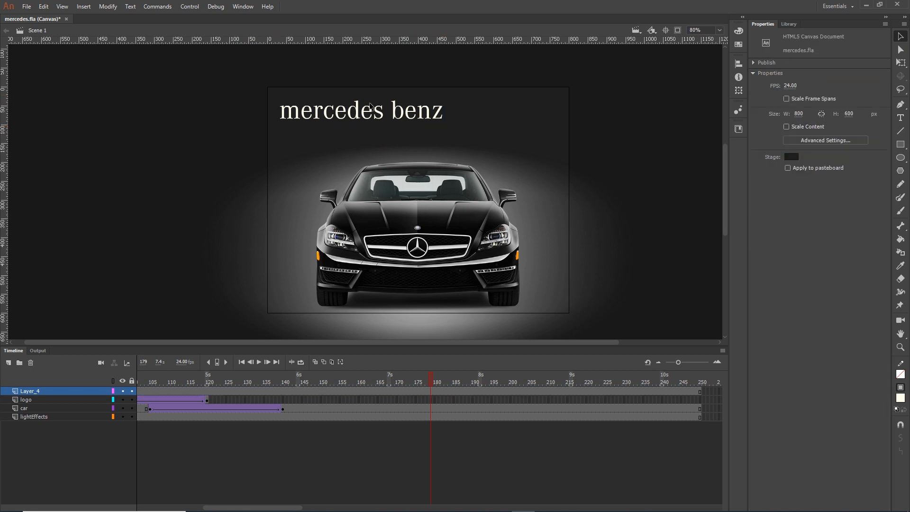
left_click_drag(363, 114, 367, 113)
left_click(620, 127)
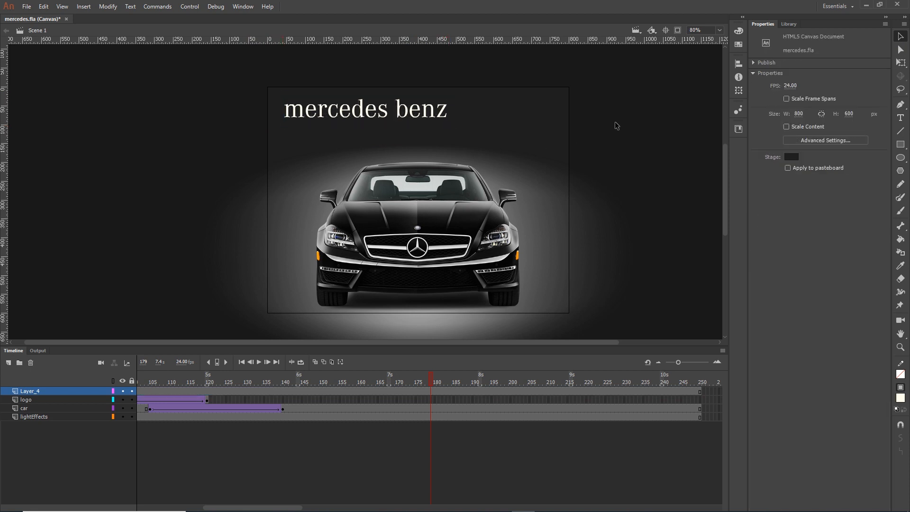
Rename the text's layer to text1 and add a new layer above it.
left_click(27, 395)
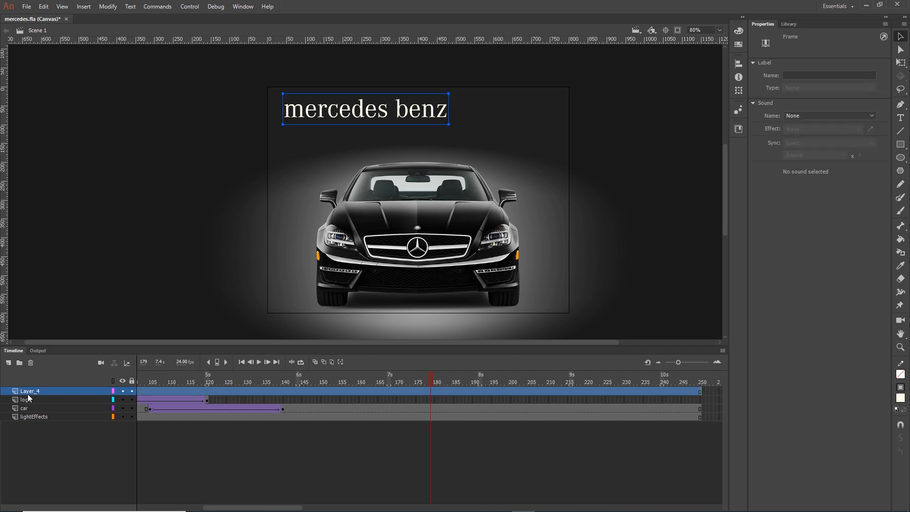
double_click(27, 394)
type("text1")
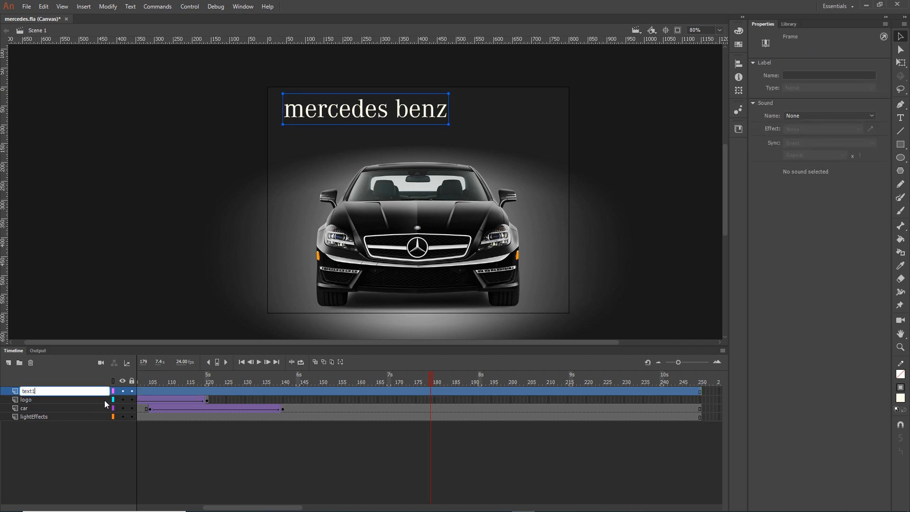
left_click(70, 445)
left_click(8, 363)
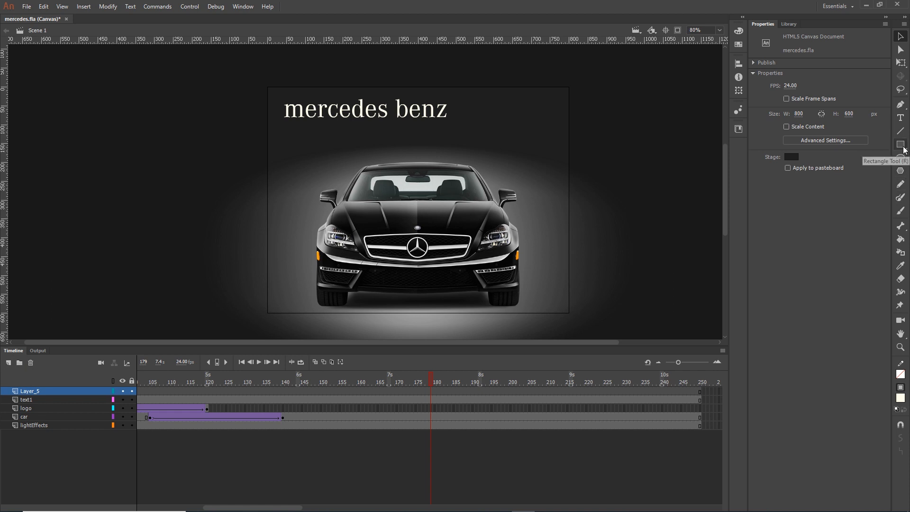
mouse_move(337, 506)
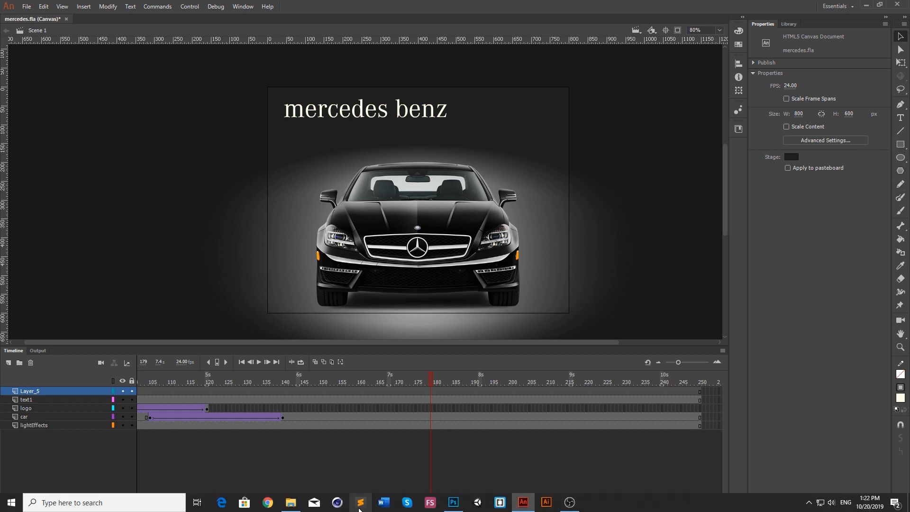
Open the Mercedes-Benz international website in Chrome and look at the "Bring me to my local website" button's styling.
left_click(269, 502)
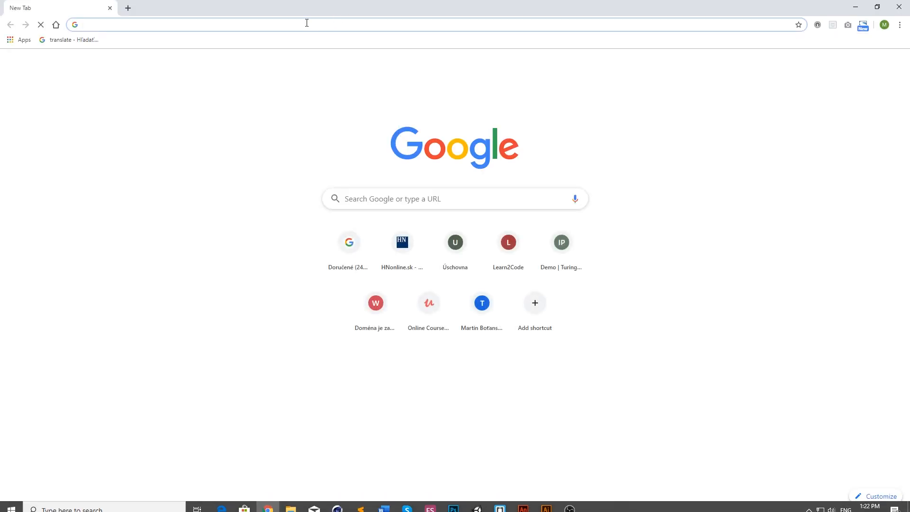
type("mercedes")
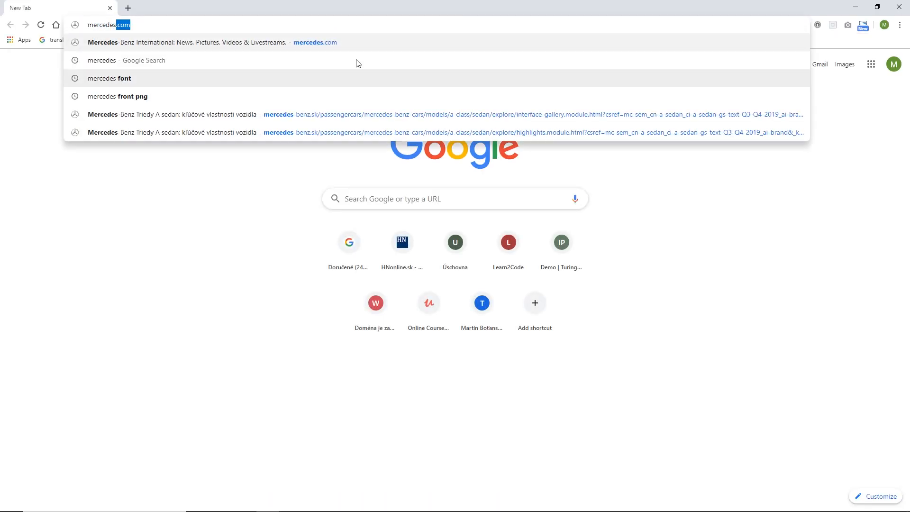
left_click(229, 41)
scroll(616, 140, "down", 10)
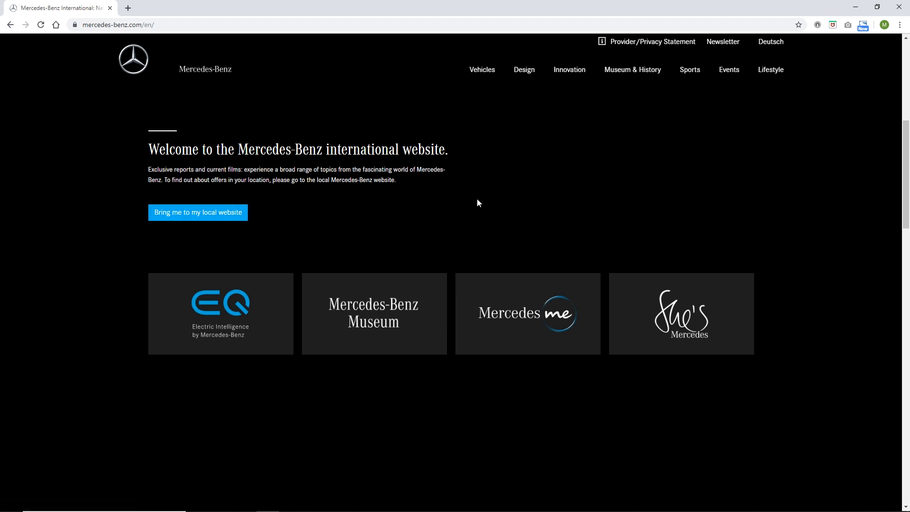
In Photoshop, sample the website screenshot's blue "Bring me to my local website" button as foreground color and copy its hex code 00aced.
left_click(456, 505)
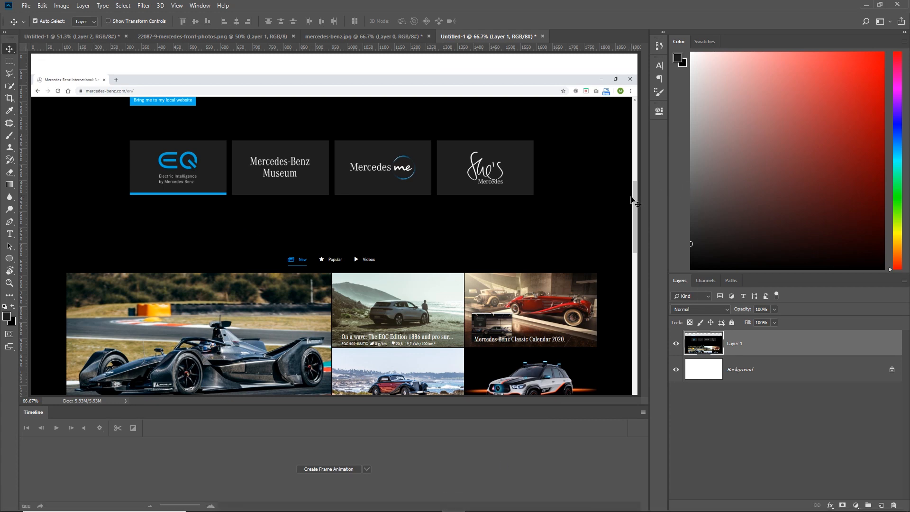
left_click_drag(638, 202, 638, 234)
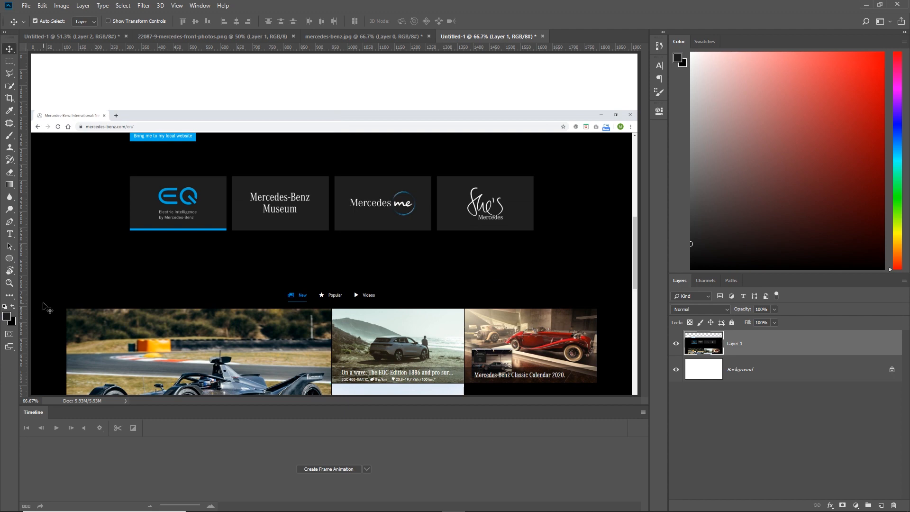
left_click(7, 315)
left_click(194, 138)
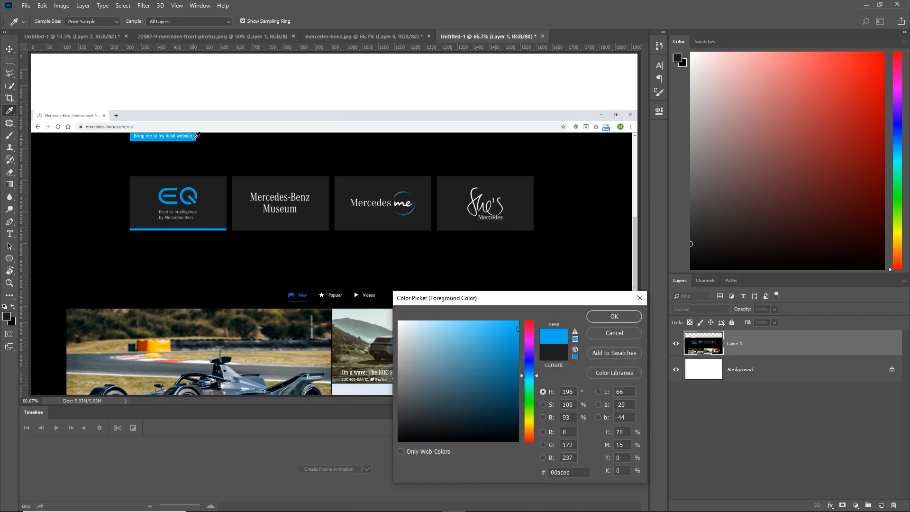
left_click_drag(580, 469, 520, 473)
key("ctrl+c")
left_click(614, 316)
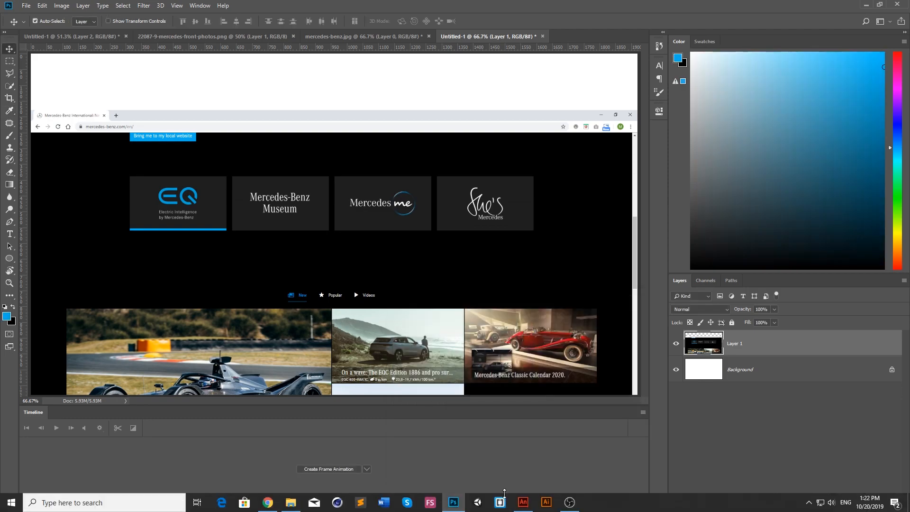
Back in Animate, draw a rectangle with no stroke and fill 00aced on Layer_5, below the "mercedes benz" title.
left_click(523, 502)
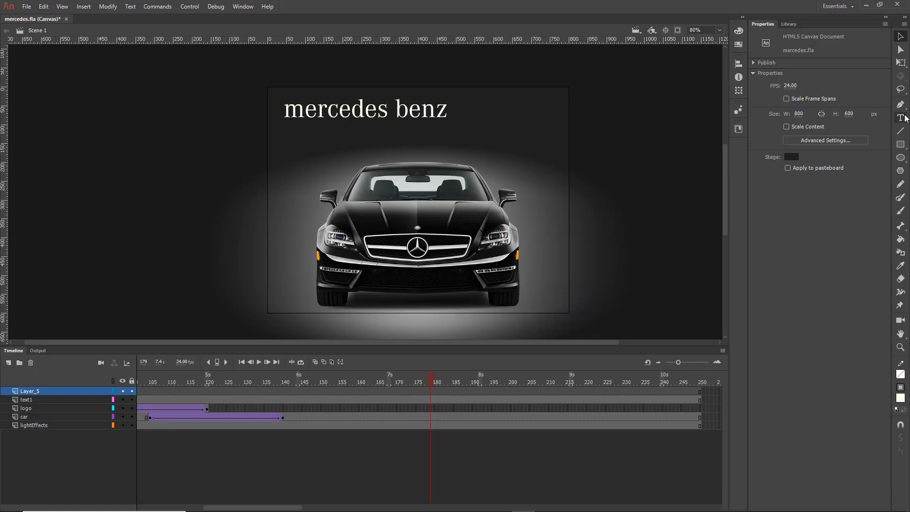
left_click(902, 148)
left_click(849, 76)
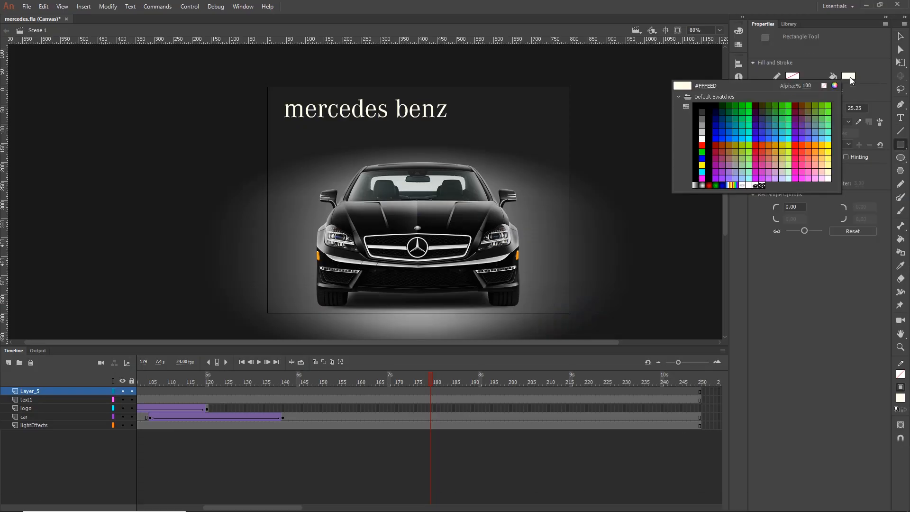
left_click(708, 85)
key("ctrl+v")
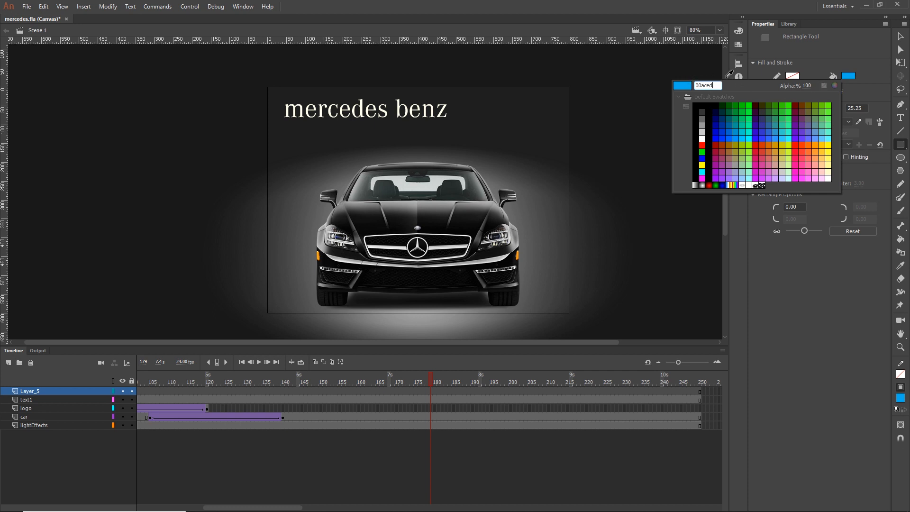
left_click(685, 88)
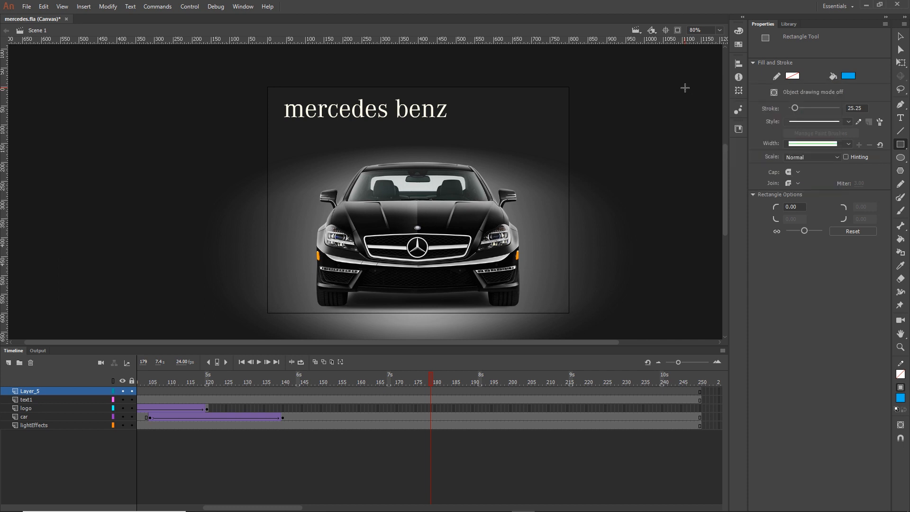
left_click_drag(287, 135, 388, 153)
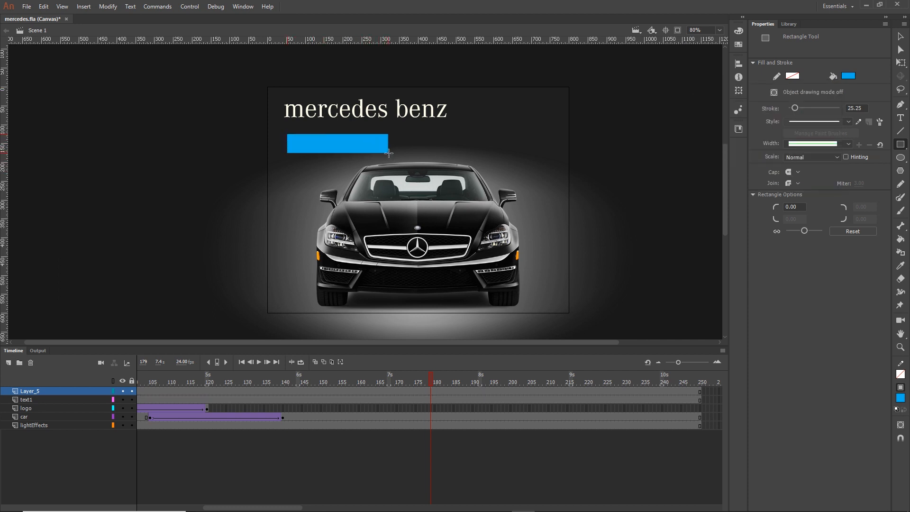
Add the static text "go to the website" in white #FFFFFF CorporateACyr Regular over the blue rectangle.
left_click(900, 37)
left_click(901, 118)
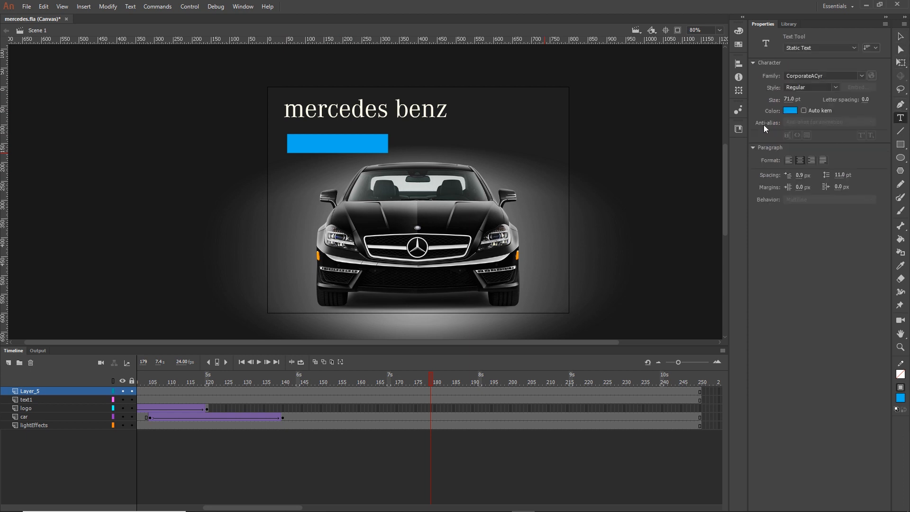
left_click(790, 110)
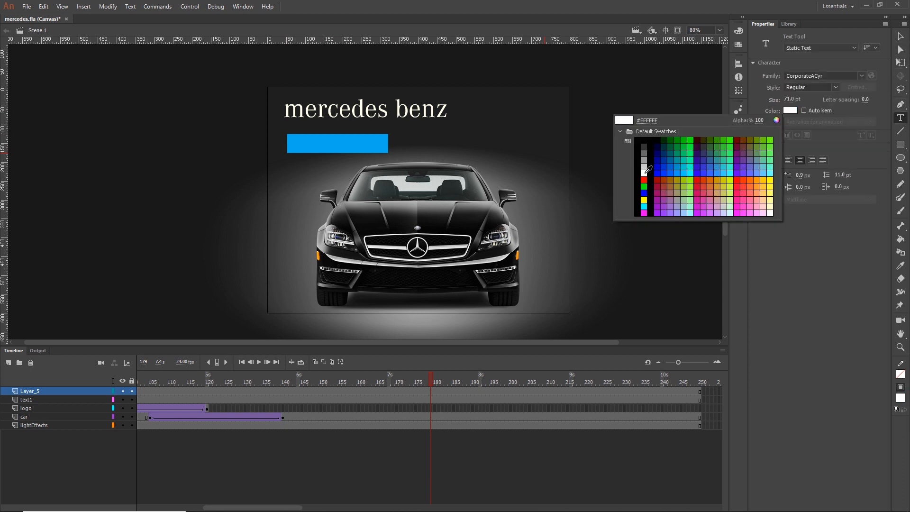
left_click(629, 170)
left_click(315, 142)
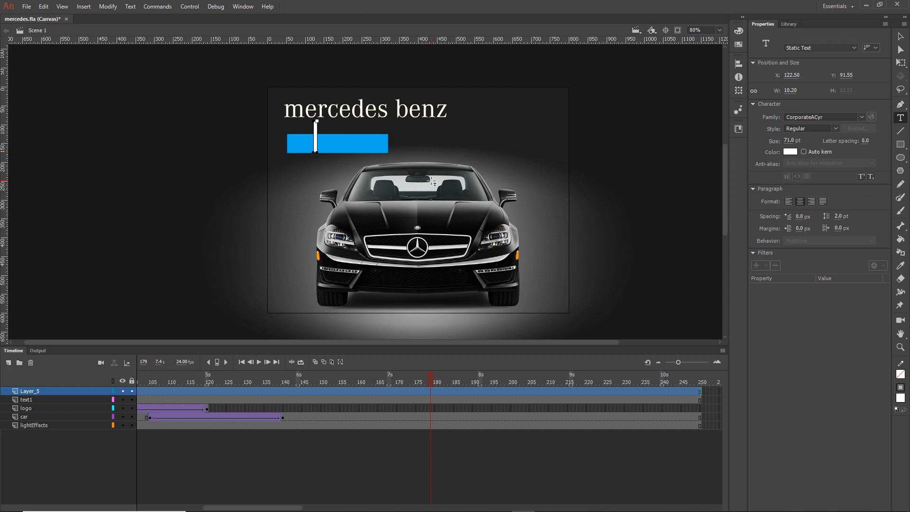
type("go t")
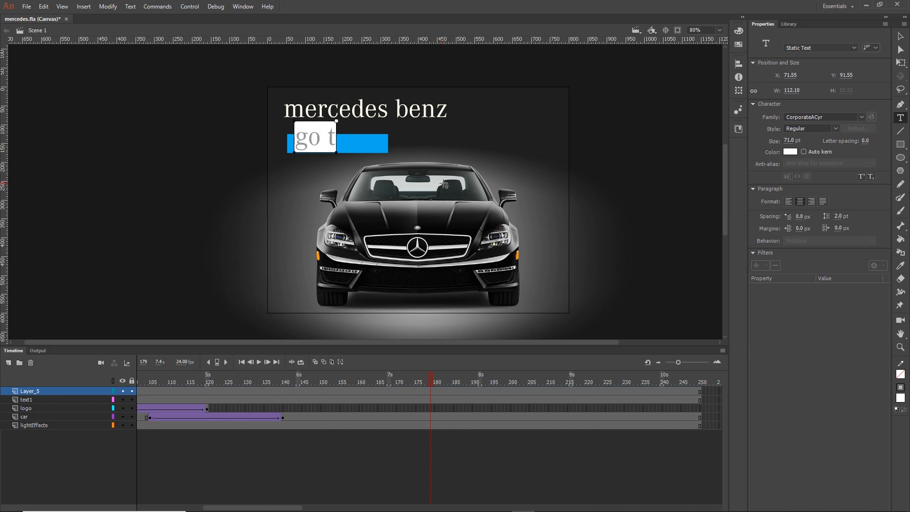
type("o thw")
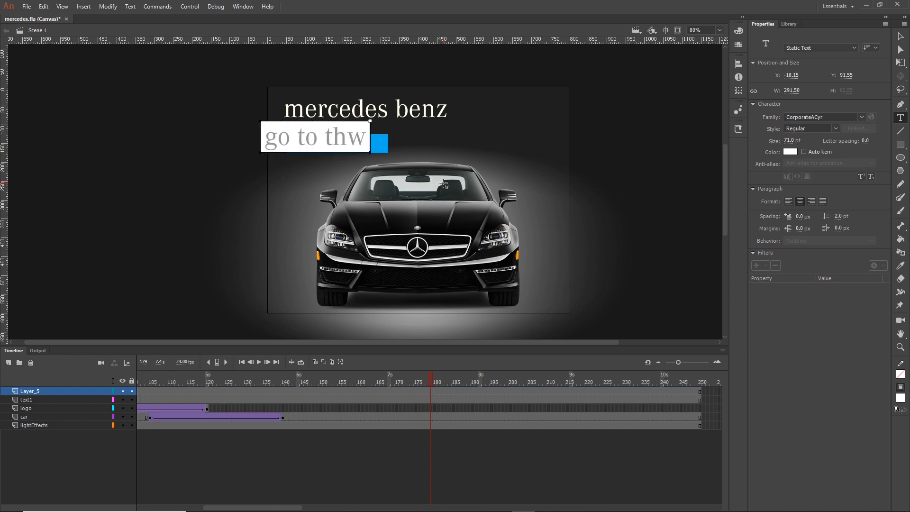
key("BackSpace")
type("e w")
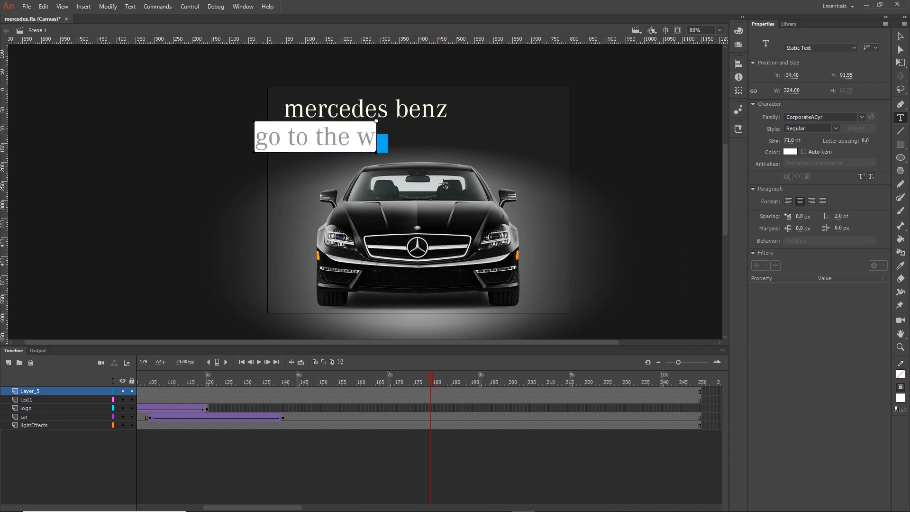
type("ebsite")
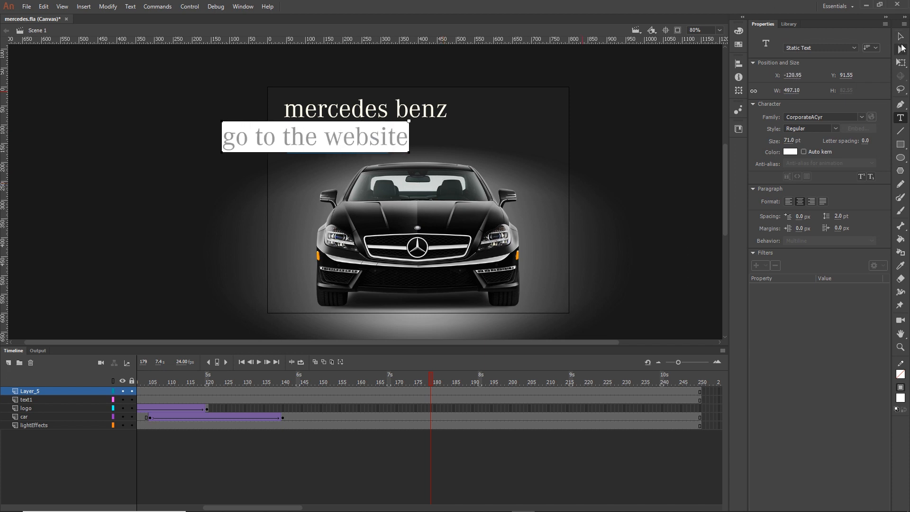
left_click(901, 36)
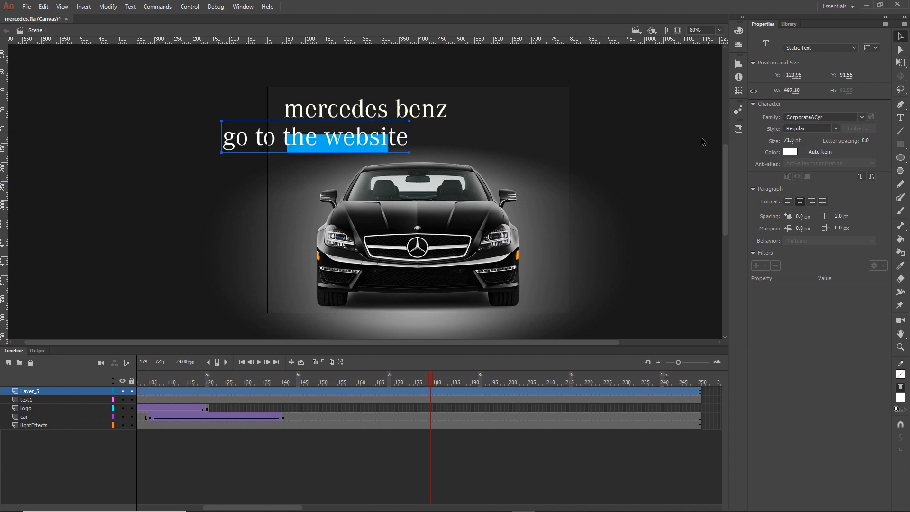
Reduce the "go to the website" text to 33 pt, center it on the blue rectangle, and deselect it.
left_click_drag(787, 140, 769, 138)
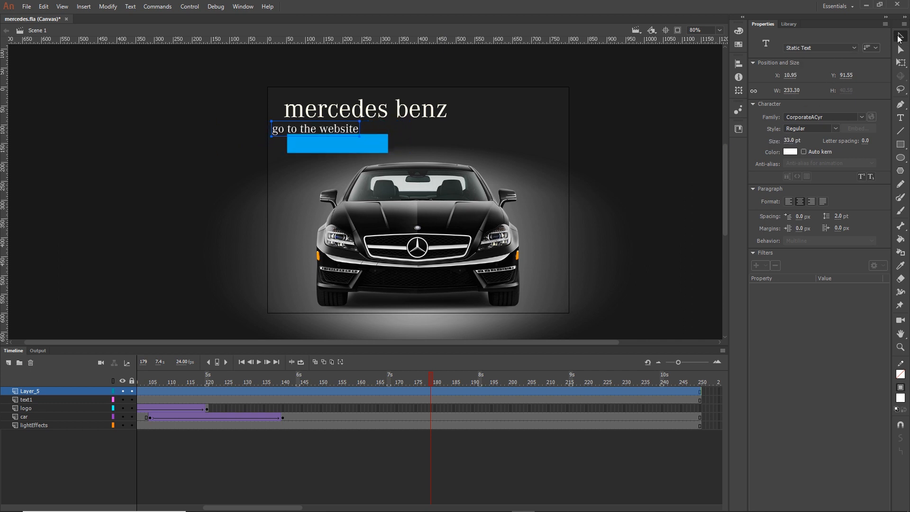
left_click_drag(364, 137, 365, 153)
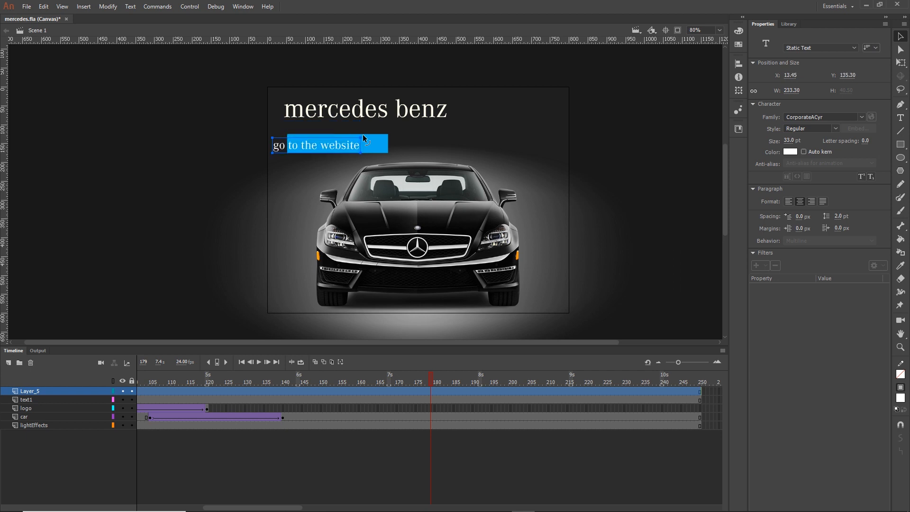
key("Right")
key("Right")
key("Right")
key("Right")
key("Right")
key("Right")
key("Right")
key("Right")
key("Right")
key("Right")
key("Right")
key("Right")
key("Right")
key("Right")
key("Right")
key("Right")
key("Right")
key("Right")
key("Right")
key("Right")
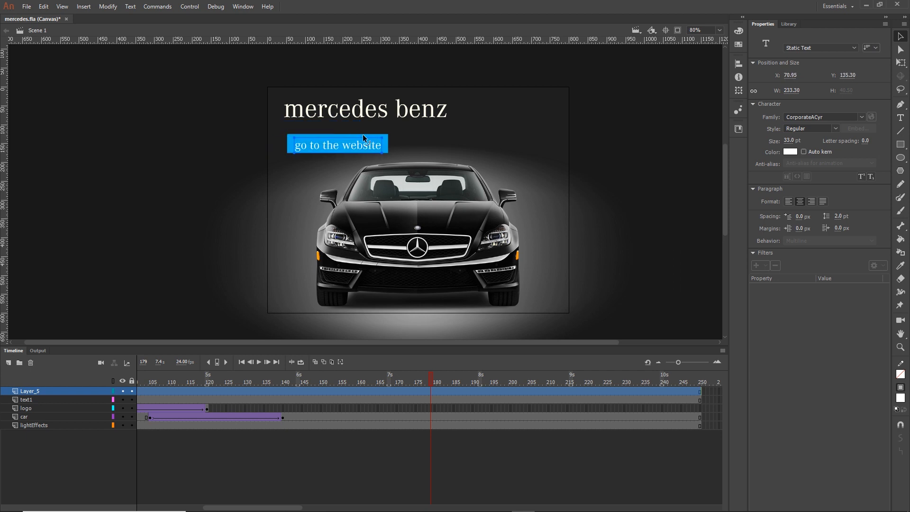
key("Up")
key("Up")
key("Up")
key("Up")
key("Left")
key("Left")
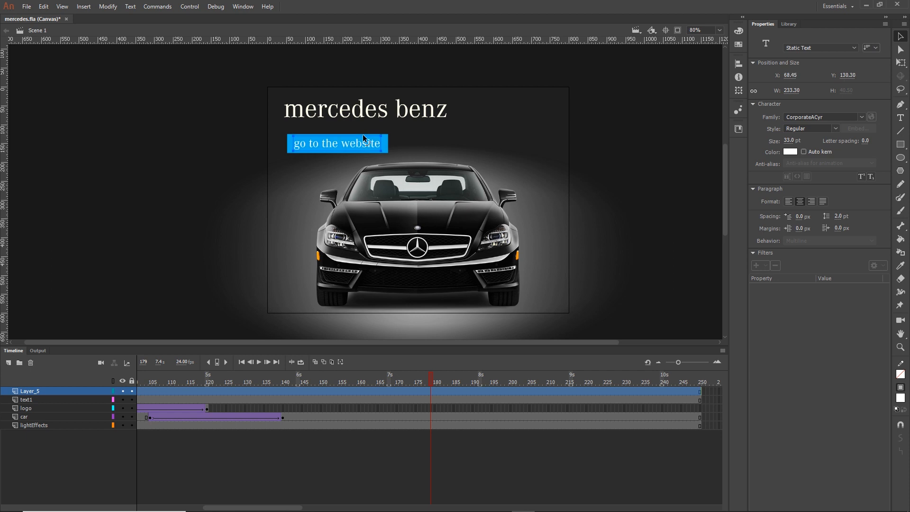
left_click(634, 190)
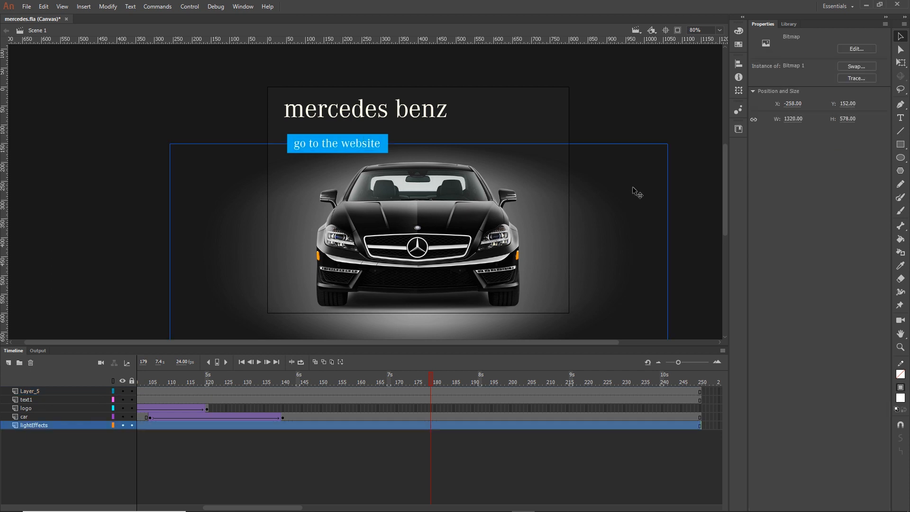
left_click(683, 138)
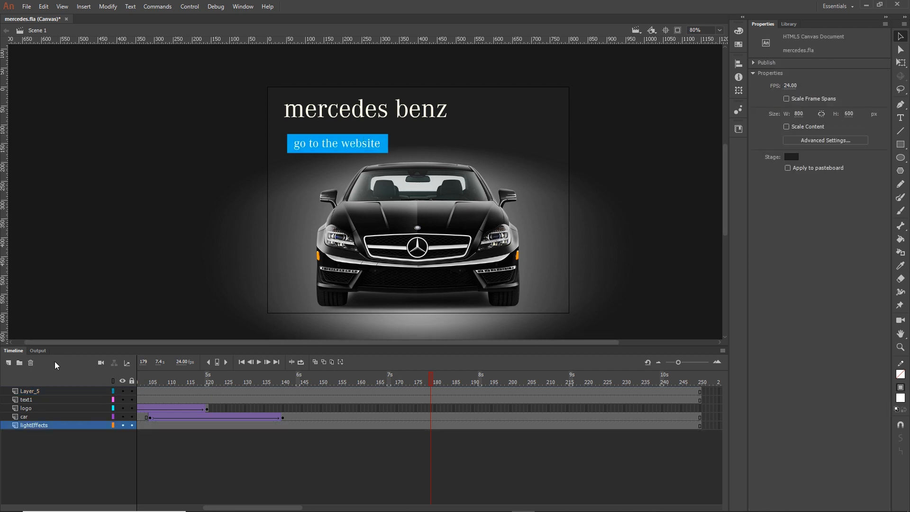
Nudge all Layer_5 artwork so the blue button aligns with the title's left edge and sits closely beneath it.
left_click(29, 394)
key("Left")
key("Left")
key("Left")
key("Left")
key("Left")
key("Left")
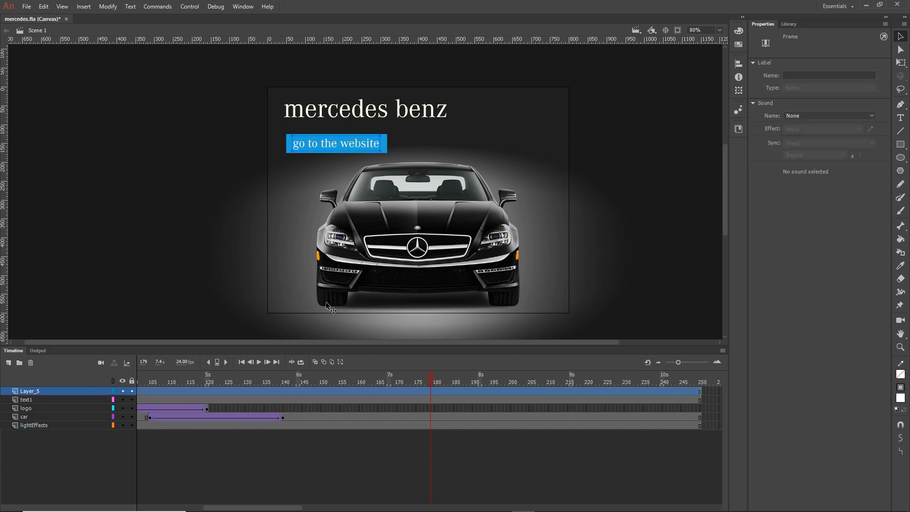
key("Up")
key("Up")
key("Up")
key("Up")
key("Up")
key("Up")
key("Up")
key("Up")
key("Up")
key("Up")
key("Up")
key("Up")
key("Up")
key("Up")
key("Up")
key("Up")
key("Up")
key("Up")
key("Up")
key("Up")
key("Up")
key("Up")
key("Up")
key("Up")
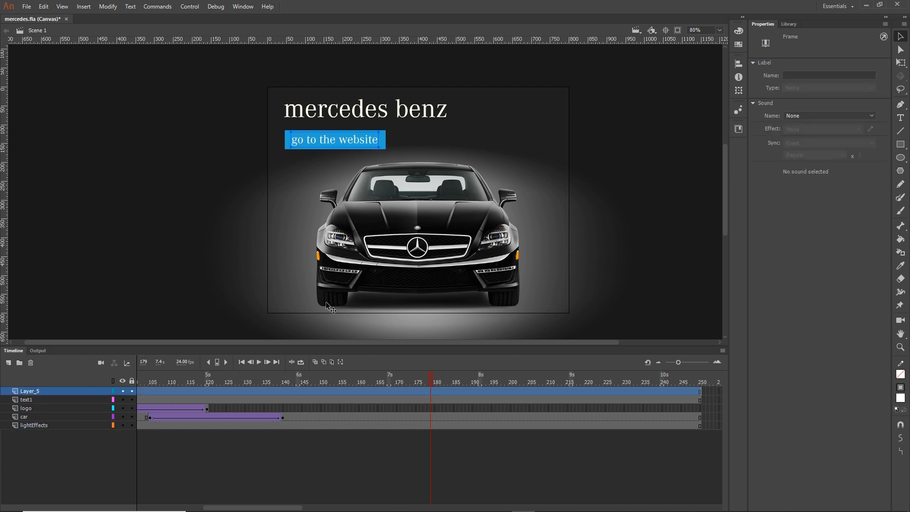
key("Left")
key("Left")
key("Down")
key("Down")
key("Down")
key("Down")
key("Down")
key("Down")
key("Down")
key("Down")
key("Down")
key("Down")
key("Down")
key("Down")
key("Down")
key("Down")
key("Down")
key("Down")
key("Down")
key("Down")
key("Down")
key("Down")
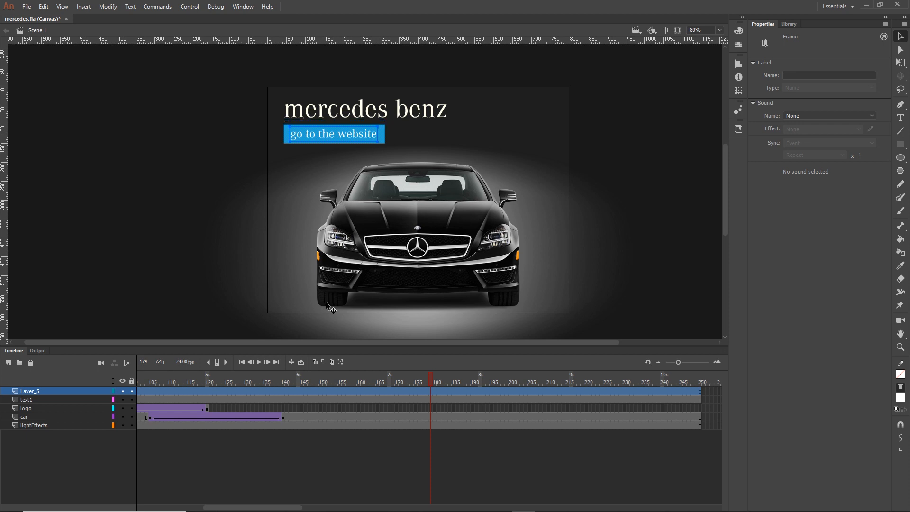
left_click(677, 183)
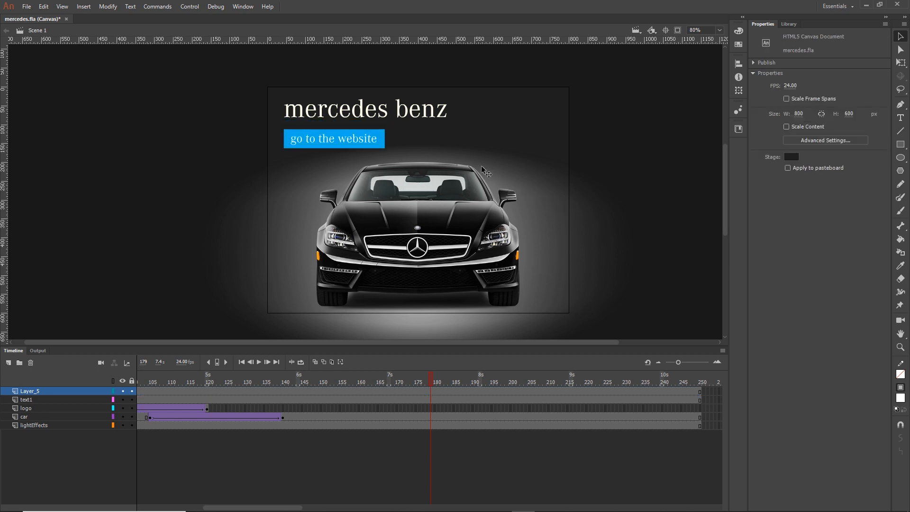
Convert the "mercedes benz" title into a Movie Clip symbol named text1.
left_click(344, 118)
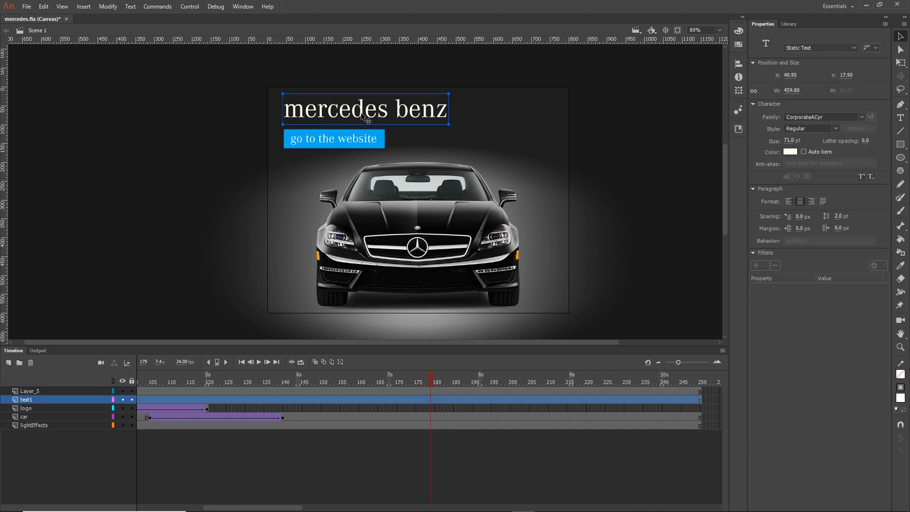
key("F8")
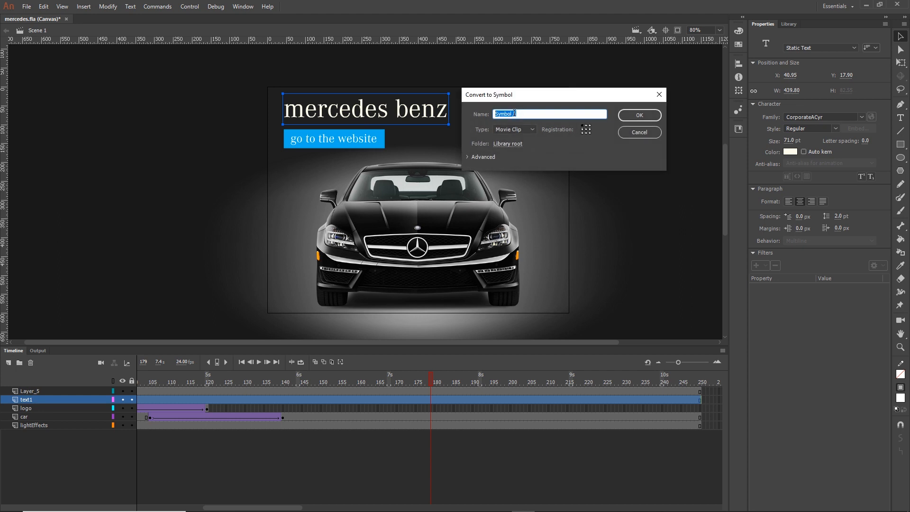
type("text1")
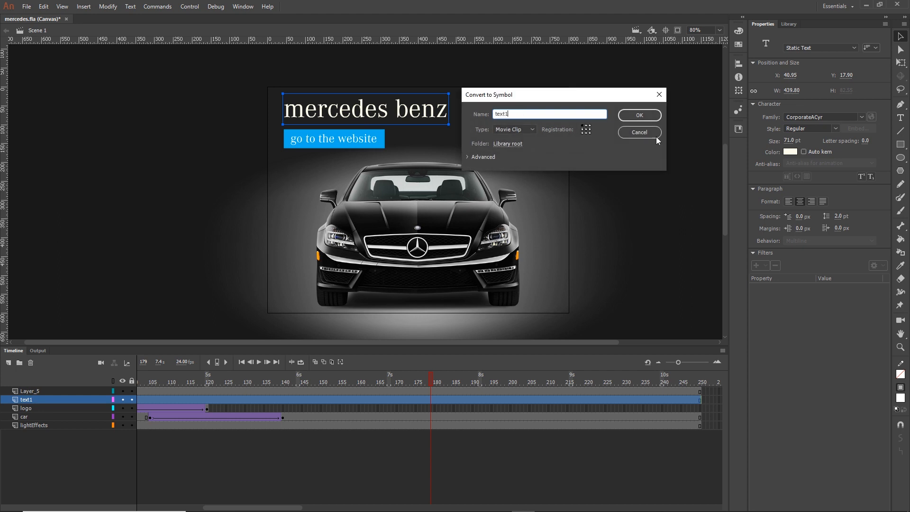
left_click(640, 116)
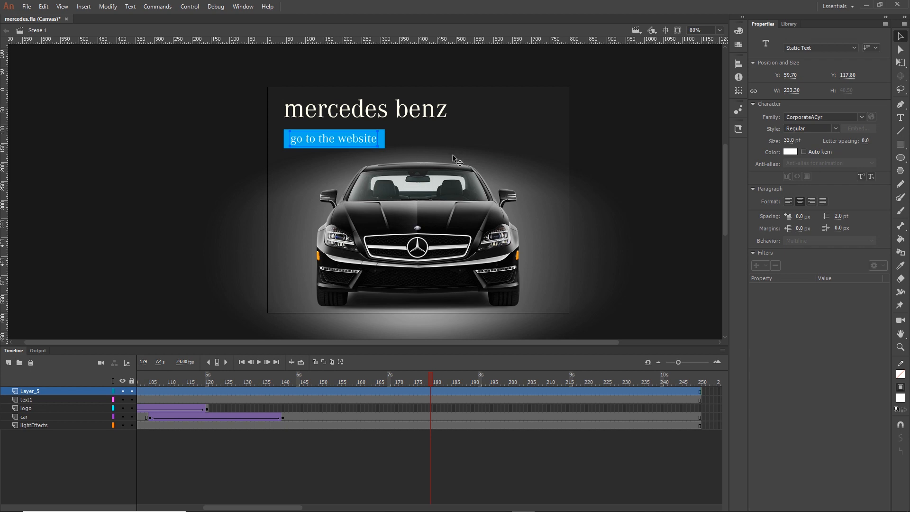
Convert all the Layer_5 button artwork into a Movie Clip symbol named button and deselect it.
left_click(31, 391)
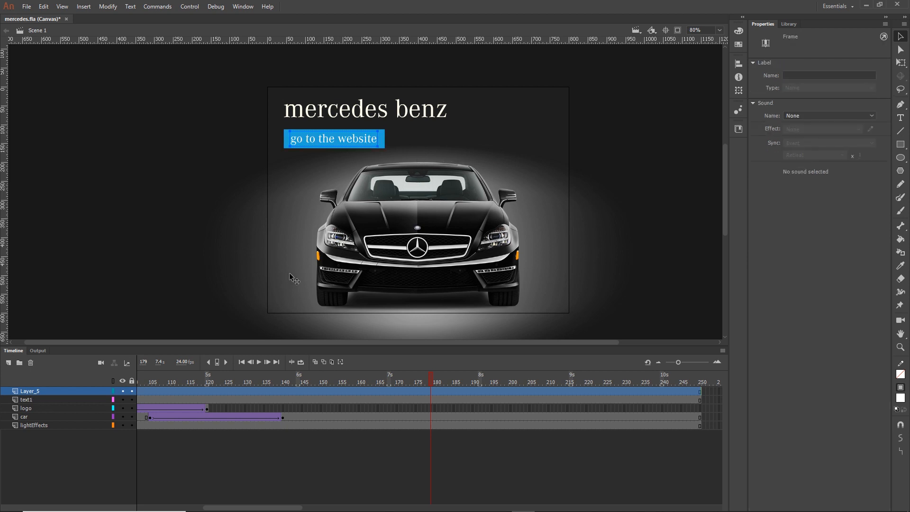
key("F8")
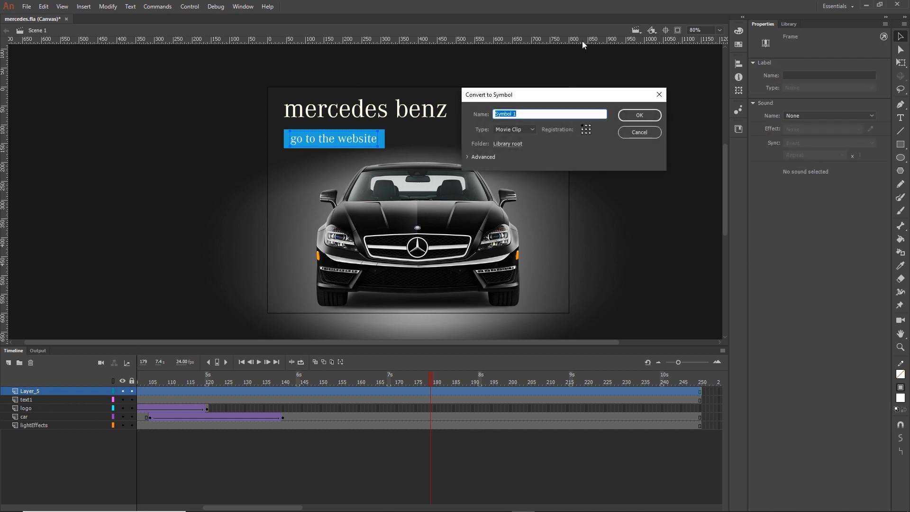
left_click(531, 129)
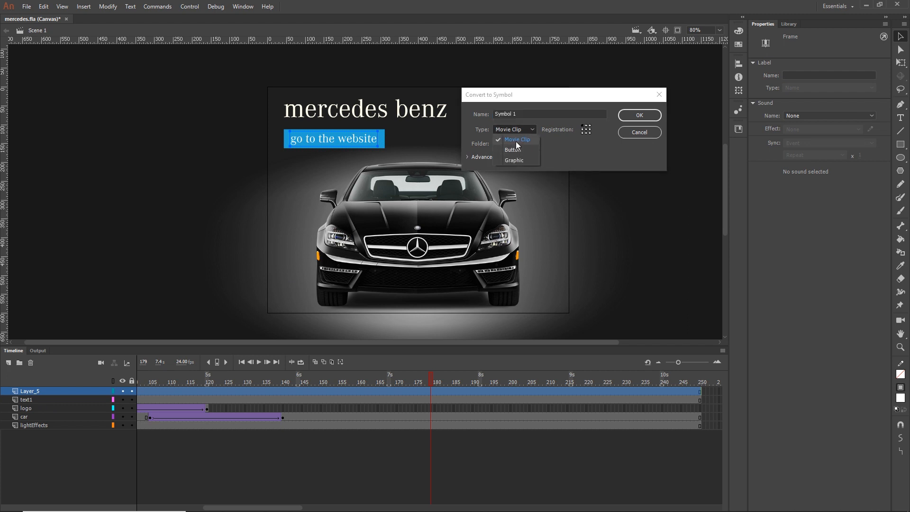
left_click(518, 140)
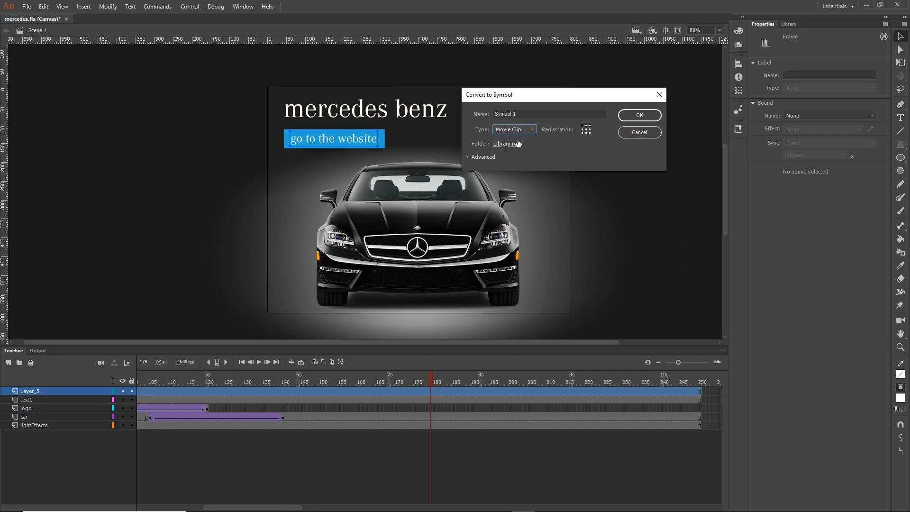
left_click(523, 113)
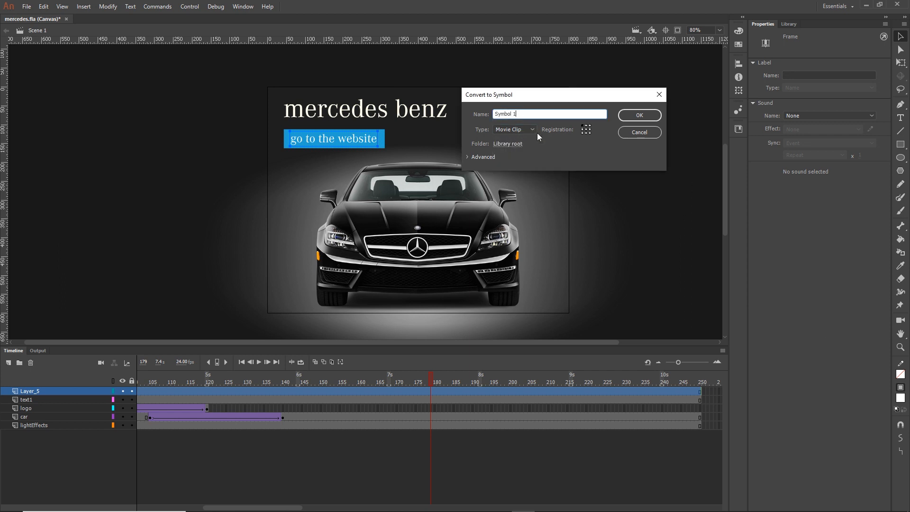
left_click_drag(517, 114, 494, 113)
type("button")
left_click(634, 115)
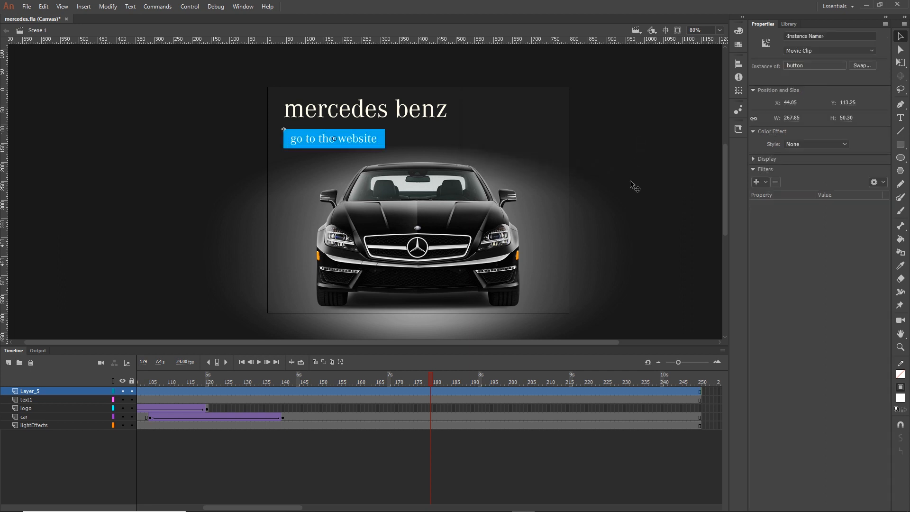
left_click(584, 182)
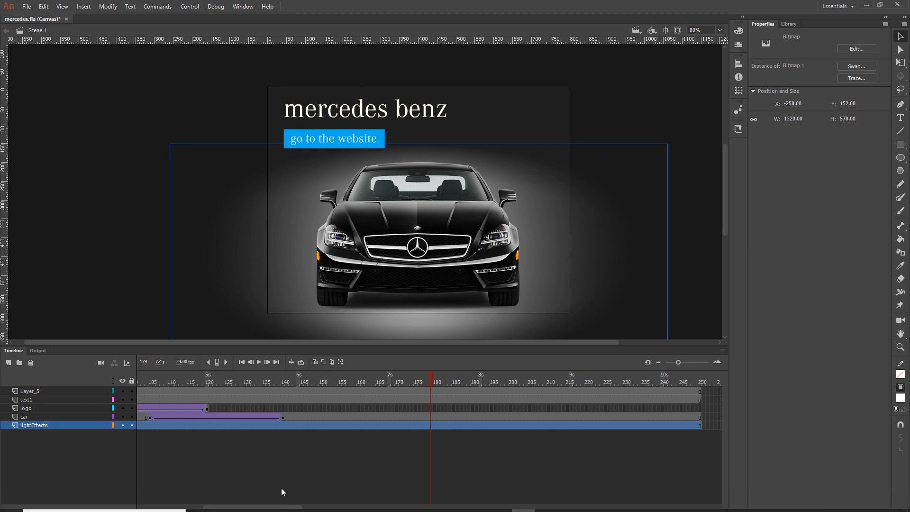
Move the starting keyframes of the text1 layer and Layer_5 together from frame 1 to frame 139.
left_click_drag(280, 509, 185, 505)
left_click(139, 400)
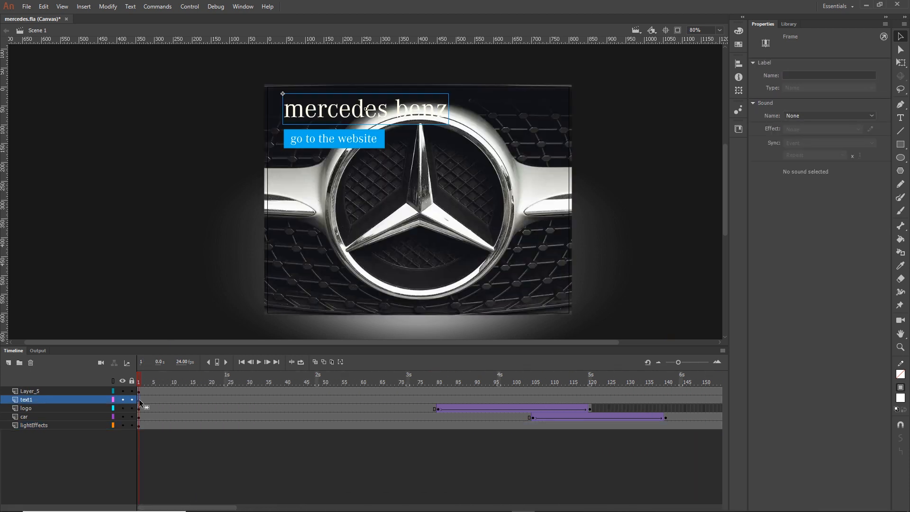
left_click(139, 392, "shift")
mouse_move(599, 383)
left_mouse_down()
mouse_move(664, 392)
mouse_move(730, 382)
mouse_move(541, 399)
mouse_move(401, 390)
left_mouse_up()
Rename Layer_5 as button.
left_click(31, 393)
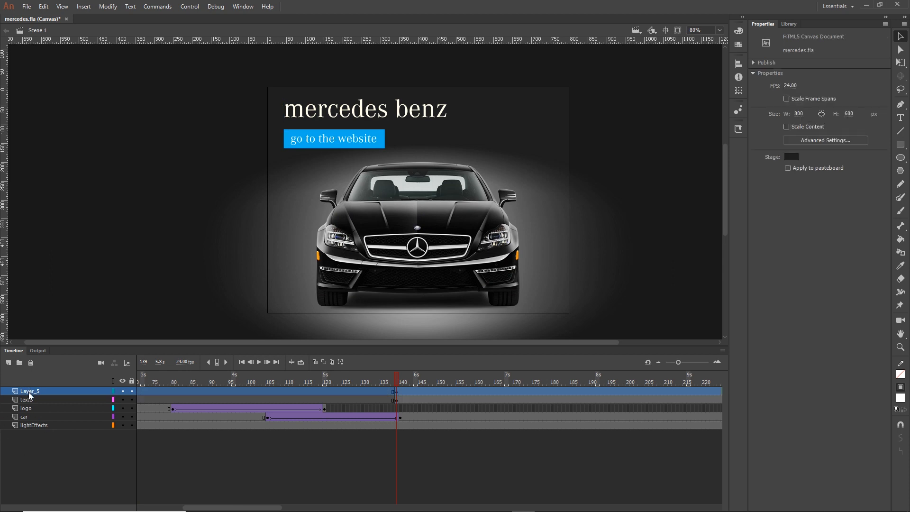
double_click(29, 394)
type("button")
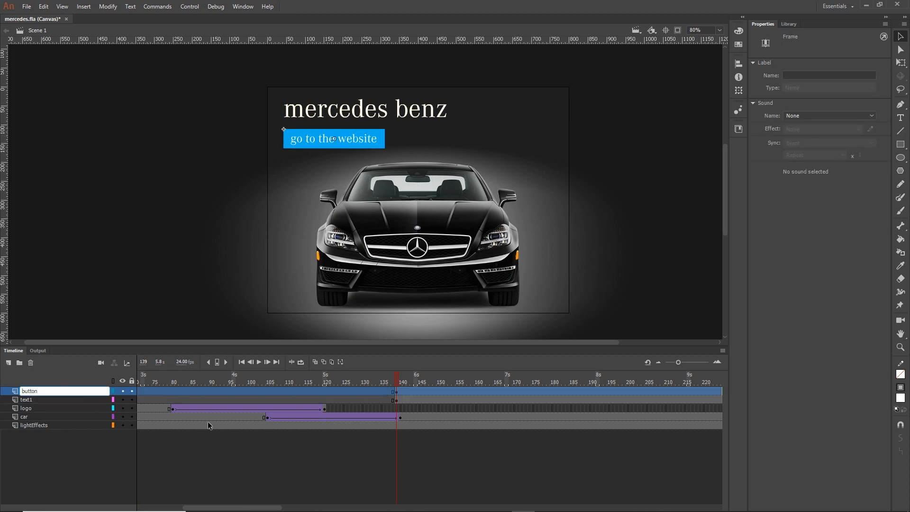
left_click(99, 448)
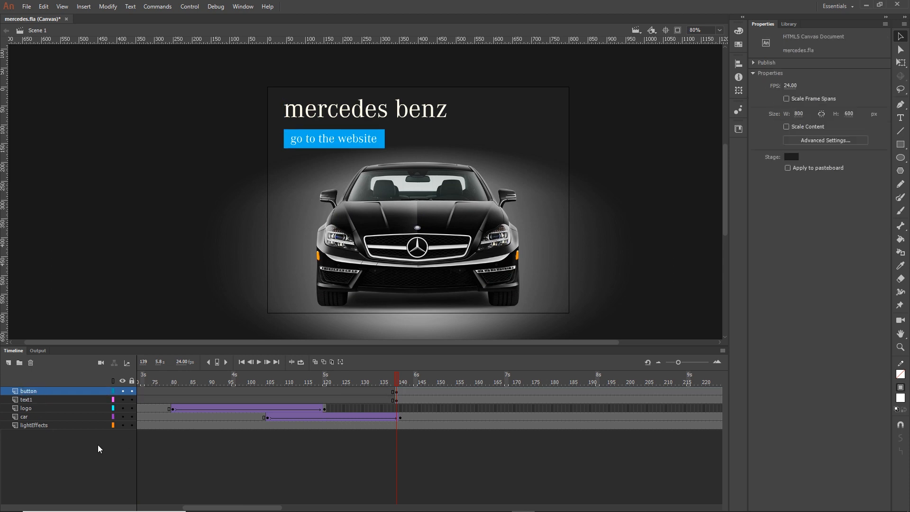
Add keyframes at frame 180 on the text1 and button layers, and set both clips' alpha to 0% at frame 139.
left_click(553, 401)
left_click(553, 391, "shift")
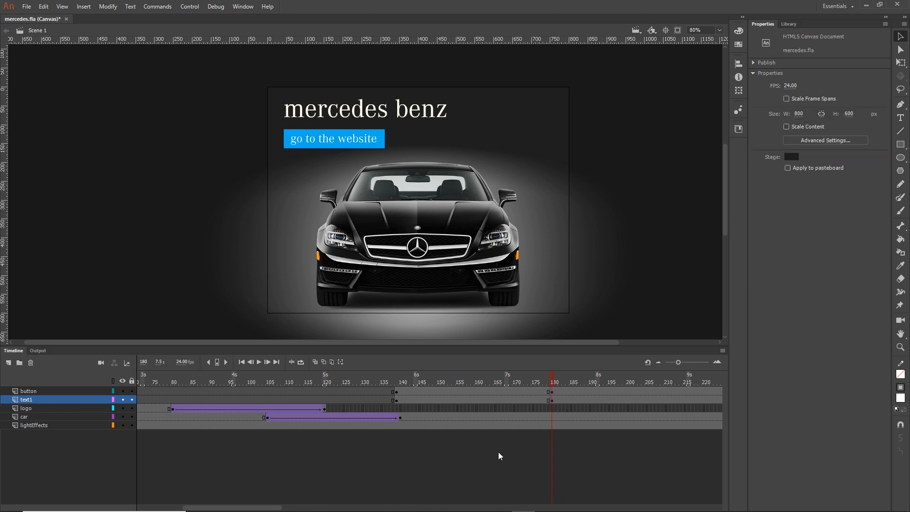
left_click(398, 401)
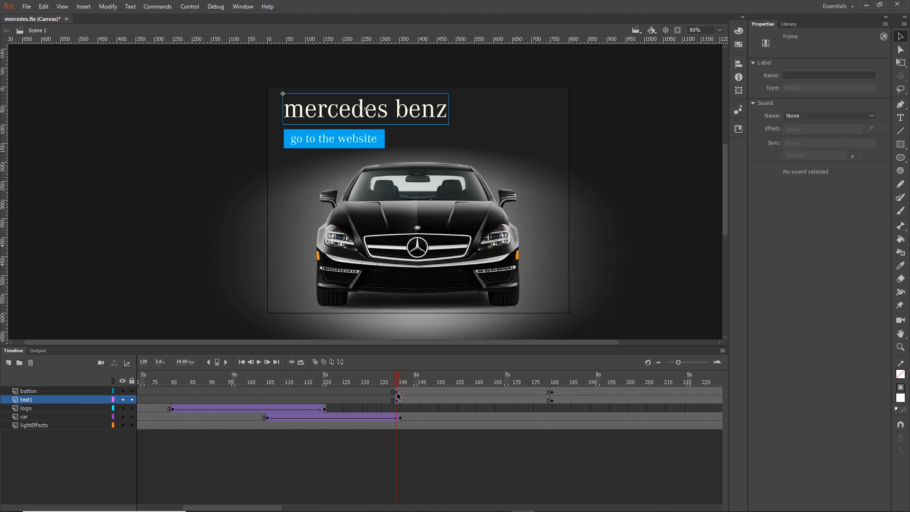
left_click(398, 394, "shift")
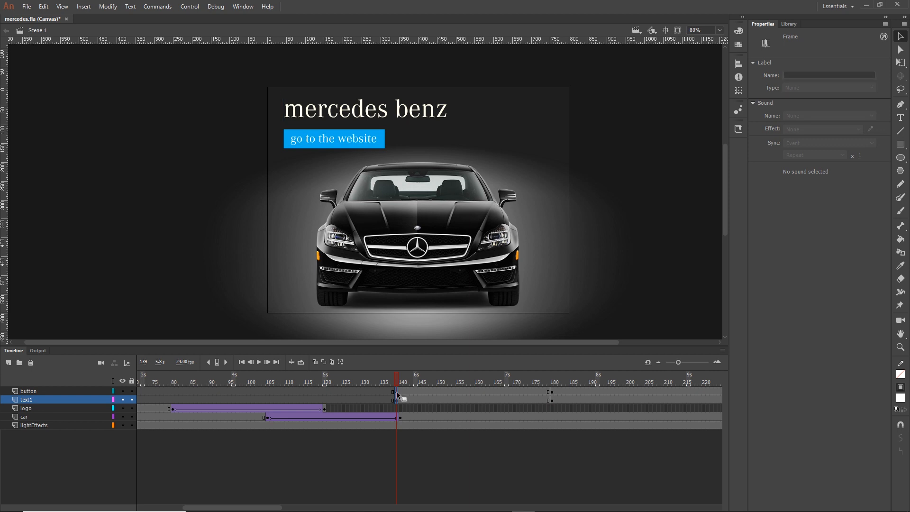
left_click(365, 119)
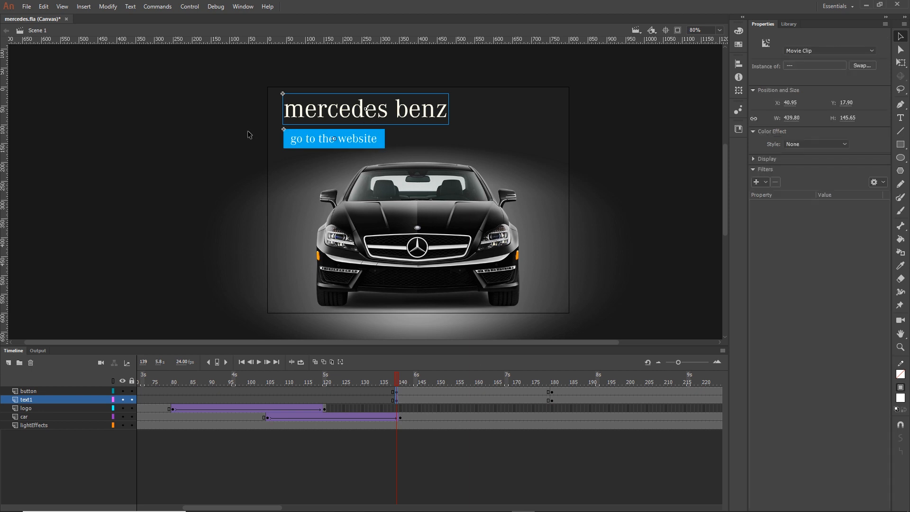
left_click(846, 144)
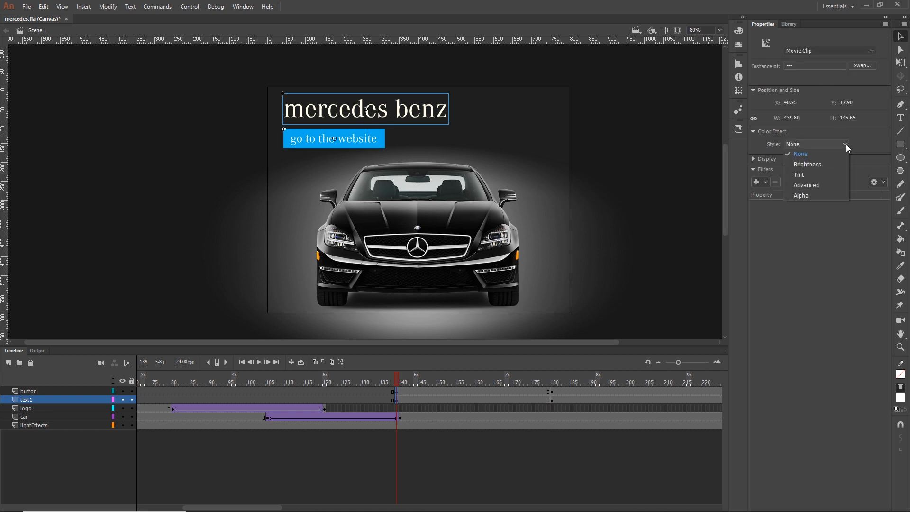
left_click(817, 195)
left_click_drag(844, 156, 761, 159)
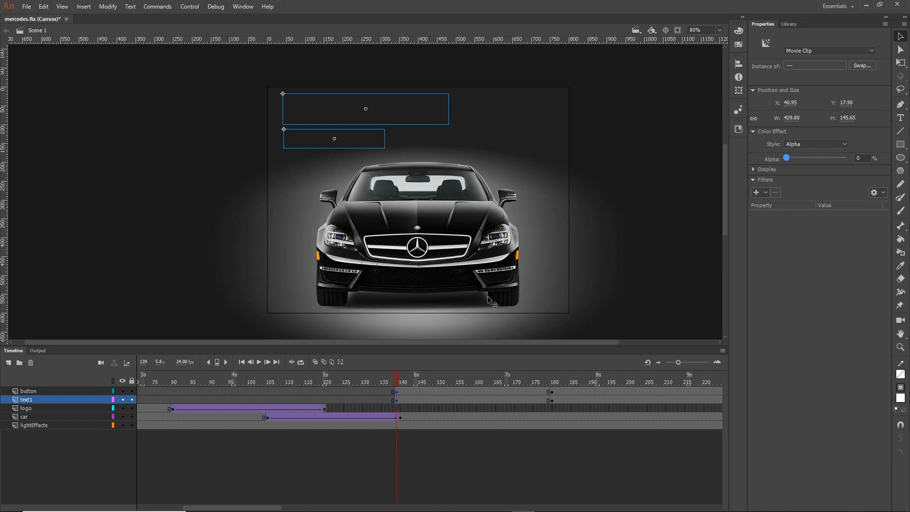
Move the title and button clips straight down to about Y 94.60 at frame 139 and create classic tweens to frame 180 on both layers.
left_click_drag(358, 119, 358, 140)
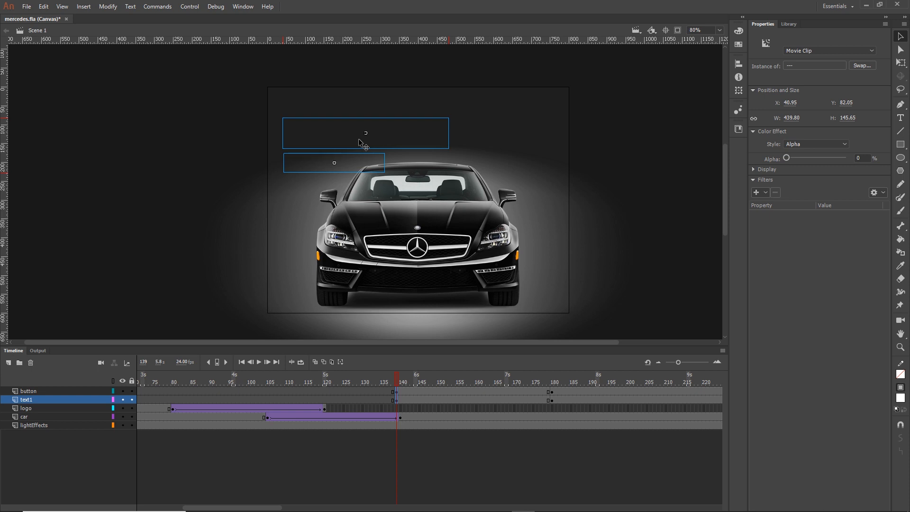
left_click_drag(359, 142, 359, 147)
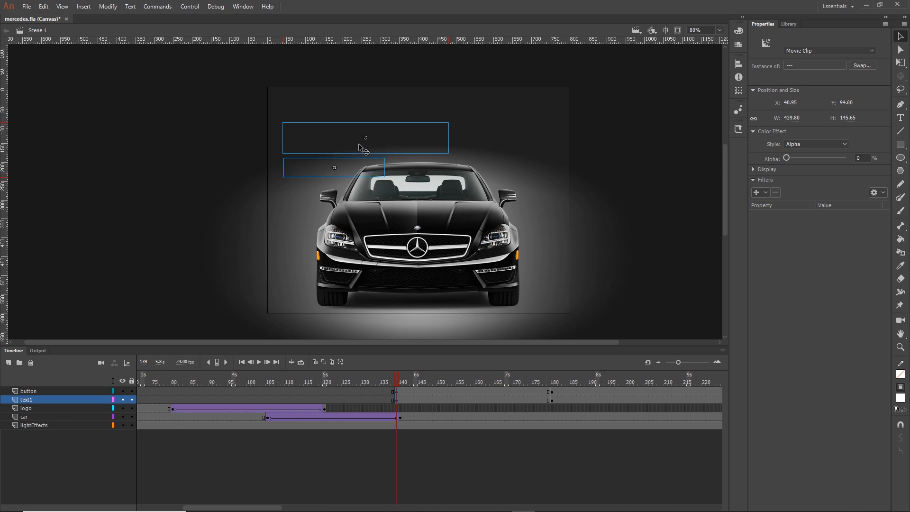
left_click_drag(471, 402, 468, 391)
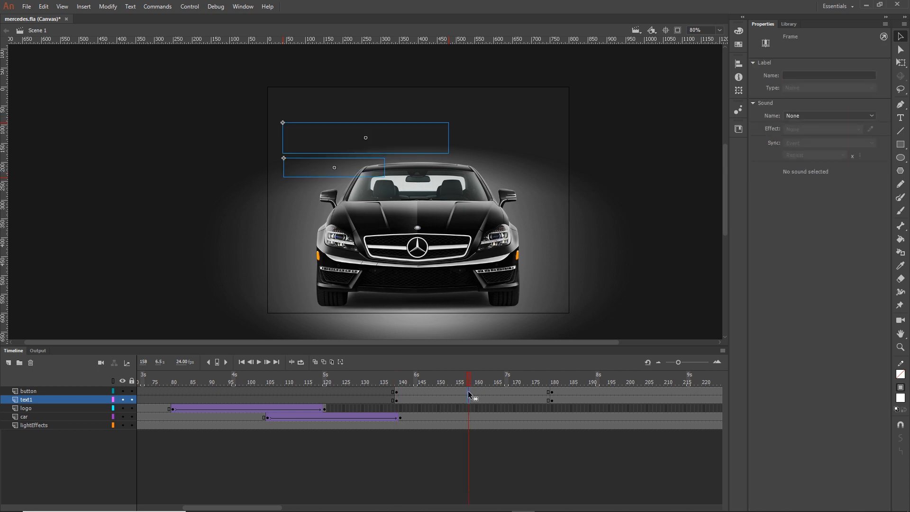
right_click(468, 391)
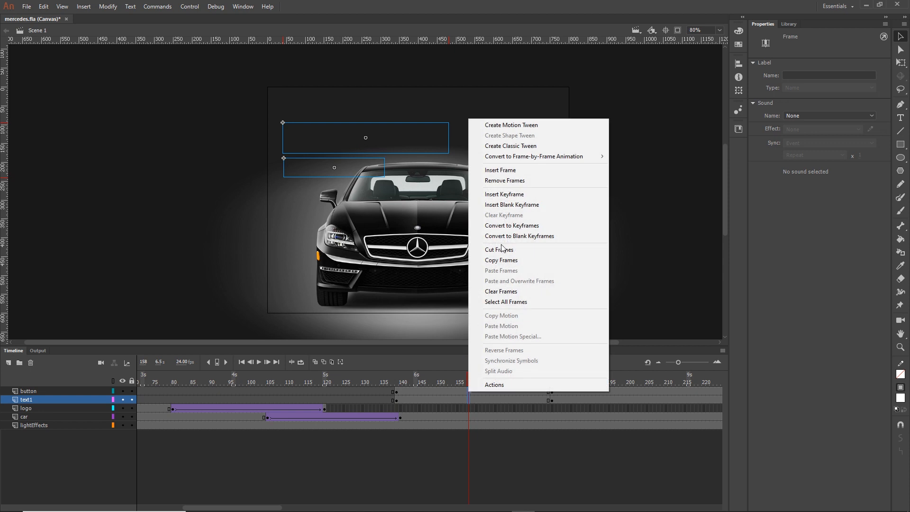
left_click(507, 145)
left_click_drag(468, 379, 553, 372)
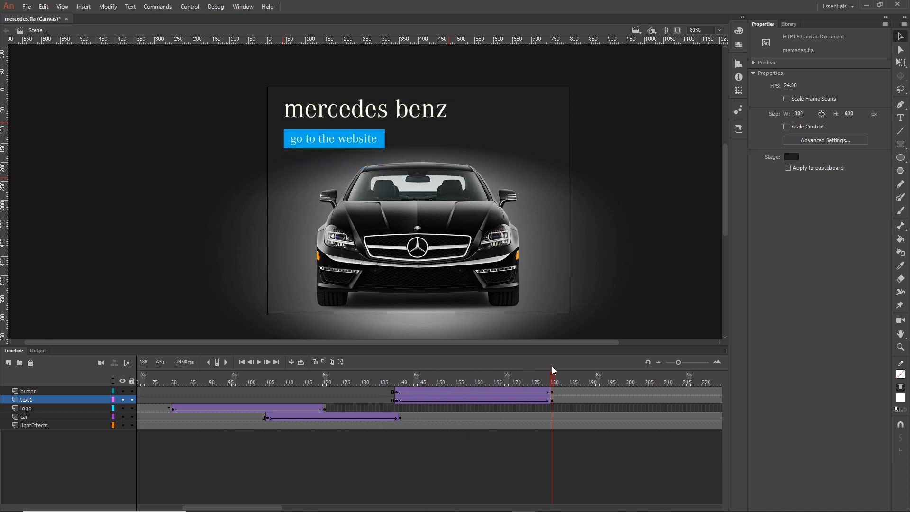
Apply Ease Out Cubic easing to the text1 and button tweens and scrub through the animation.
left_click(397, 401)
left_click(397, 393, "shift")
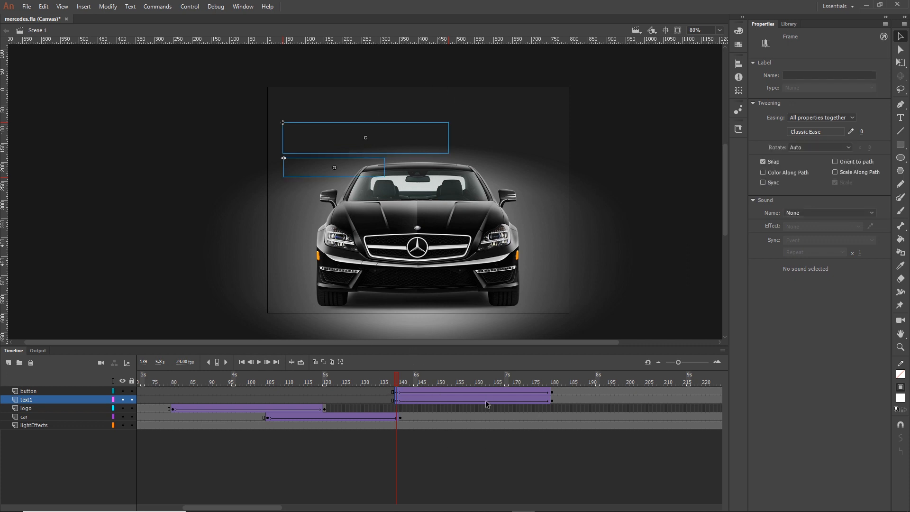
left_click(804, 131)
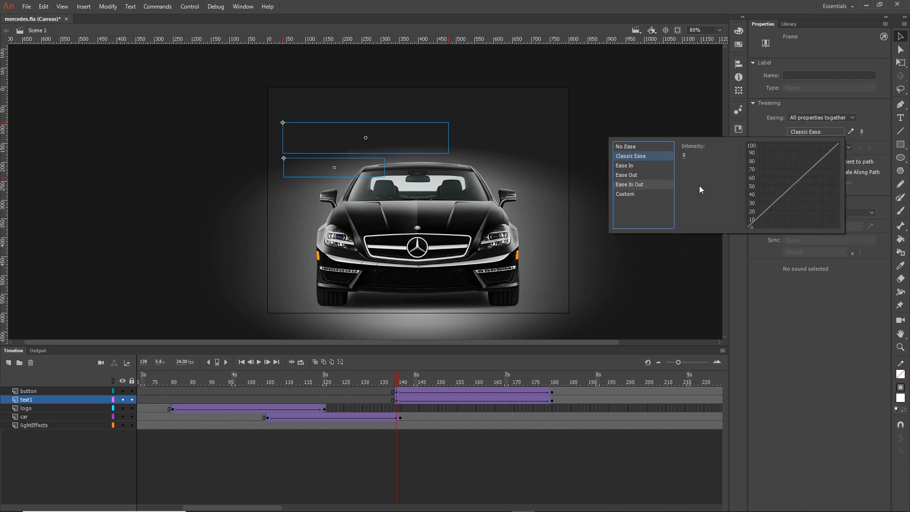
left_click(632, 174)
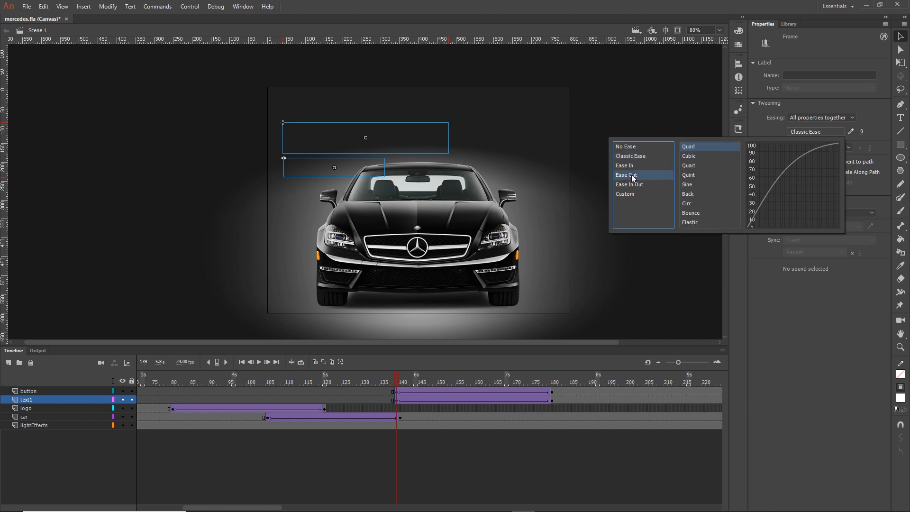
left_click(690, 158)
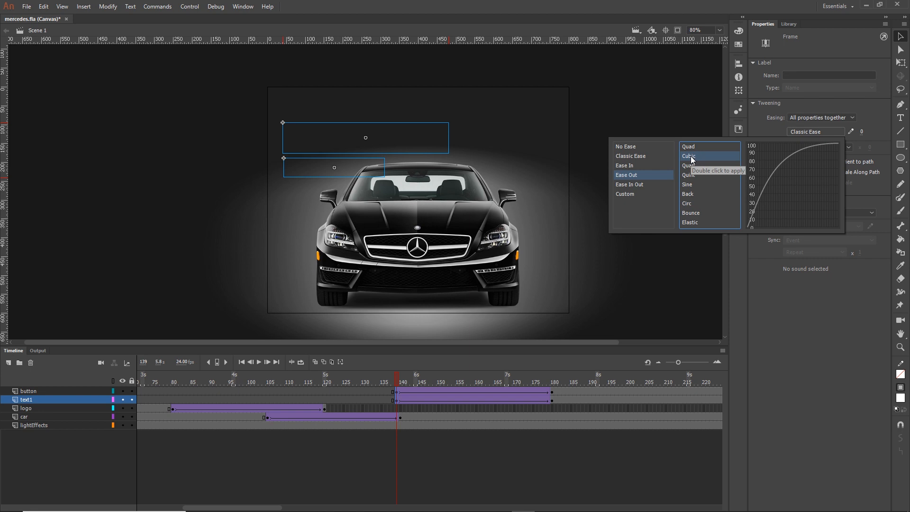
double_click(690, 157)
left_click_drag(396, 380, 518, 381)
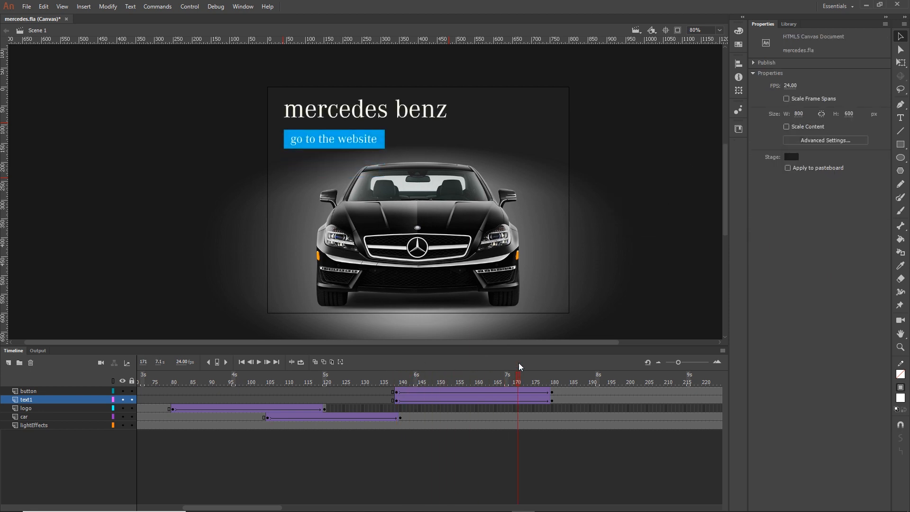
Save the document, test the movie in the browser, and return to the timeline.
key("ctrl+s")
key("ctrl+Return")
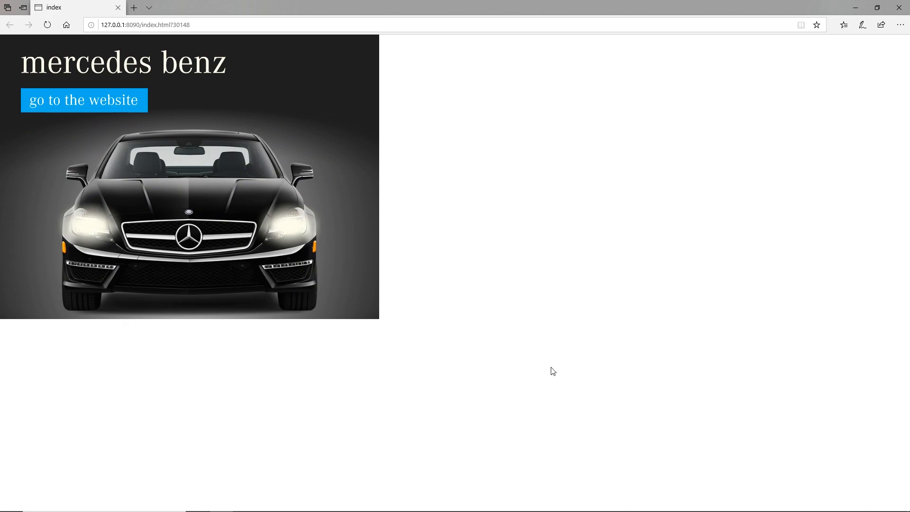
left_click(899, 8)
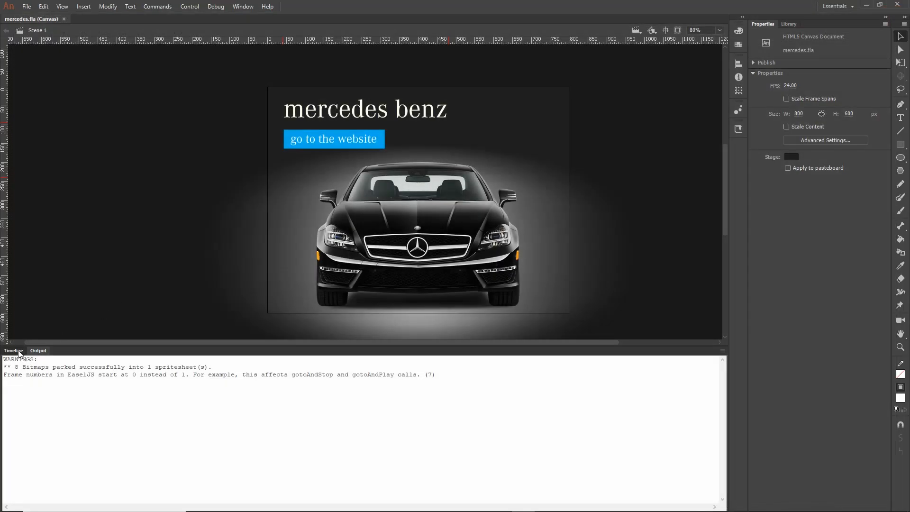
left_click(18, 351)
Shift the text1 and button tweens together so they run from frame 180 to frame 221, and scrub through the result.
left_click(552, 407)
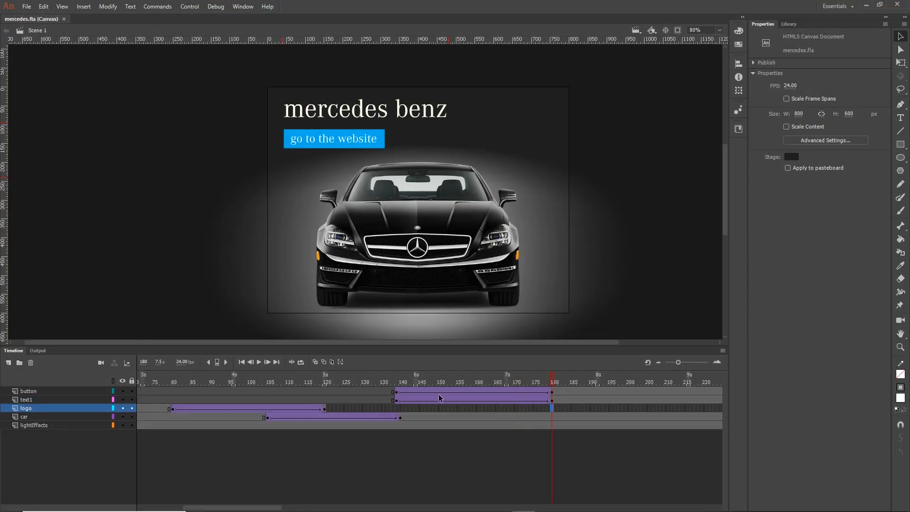
left_click(552, 400)
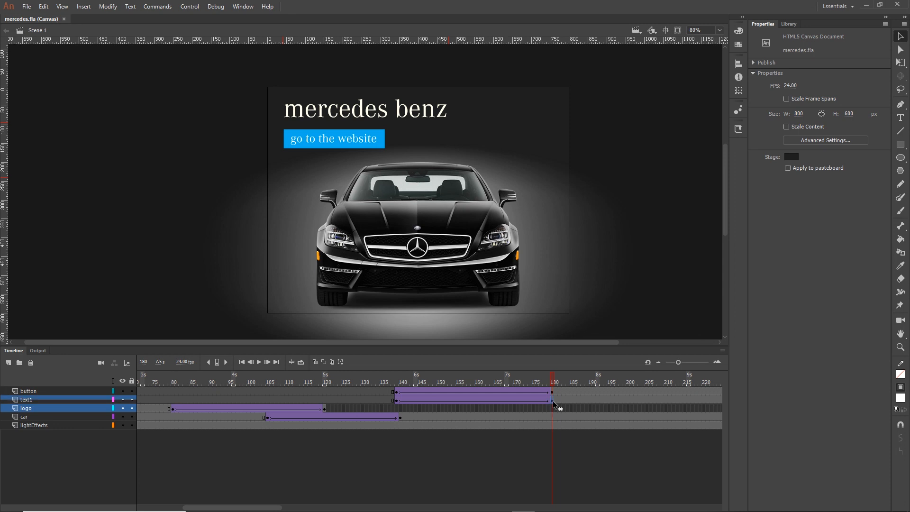
left_click(397, 394)
left_click_drag(290, 507, 314, 508)
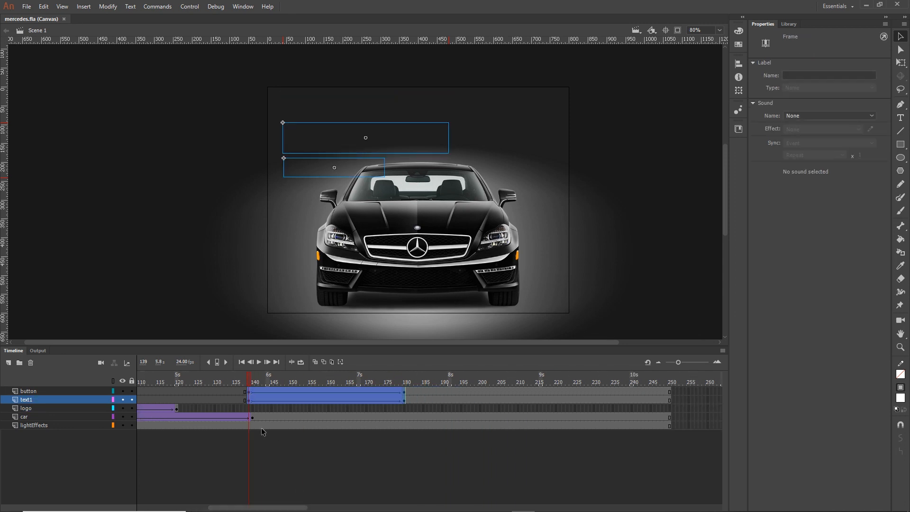
left_click_drag(249, 395, 381, 381)
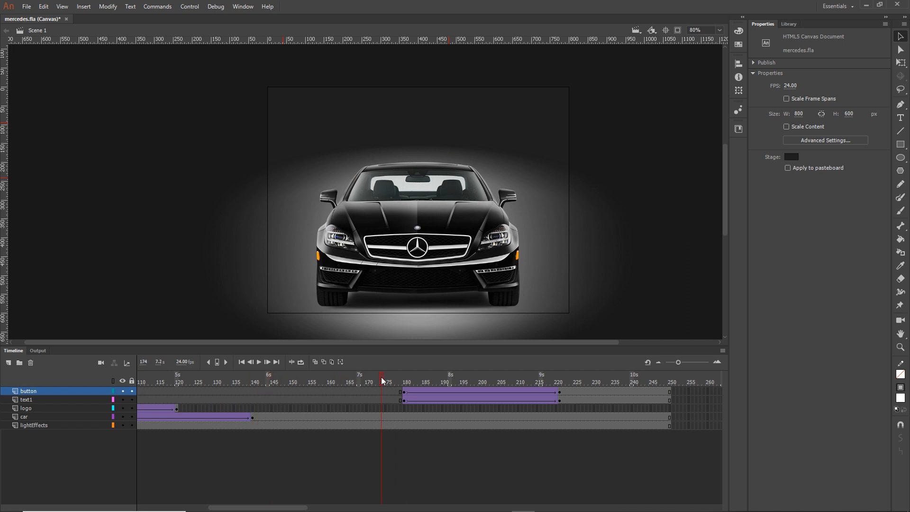
left_click_drag(383, 381, 497, 386)
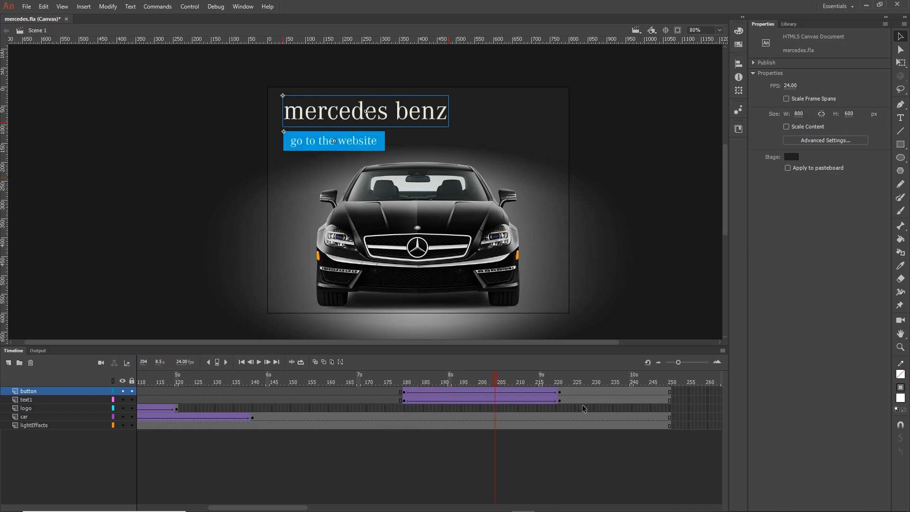
left_click(560, 391)
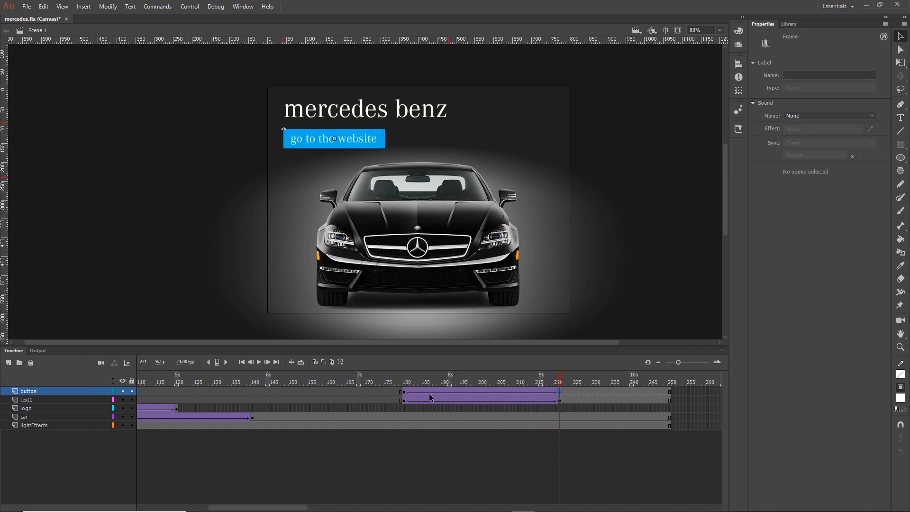
Shift the button tween five frames along so it starts at frame 185, and save the document.
left_click(405, 393)
left_click_drag(405, 393, 598, 375)
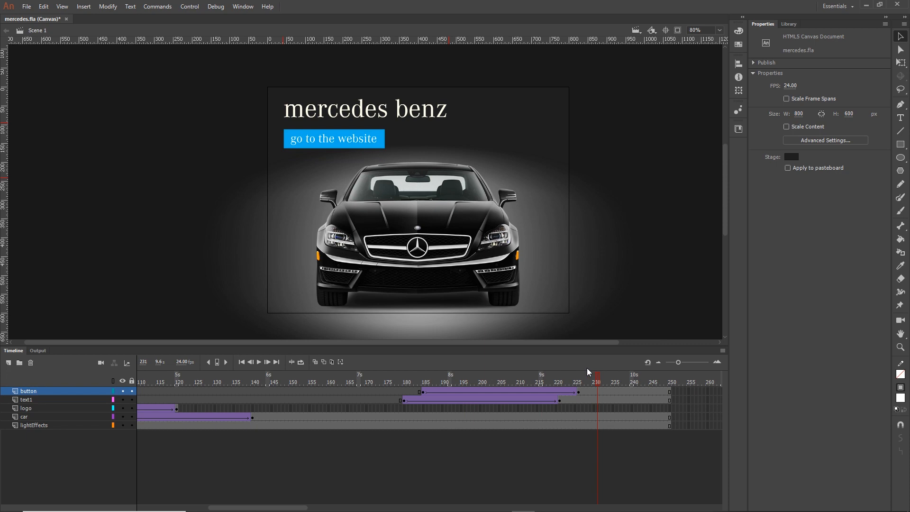
key("ctrl+s")
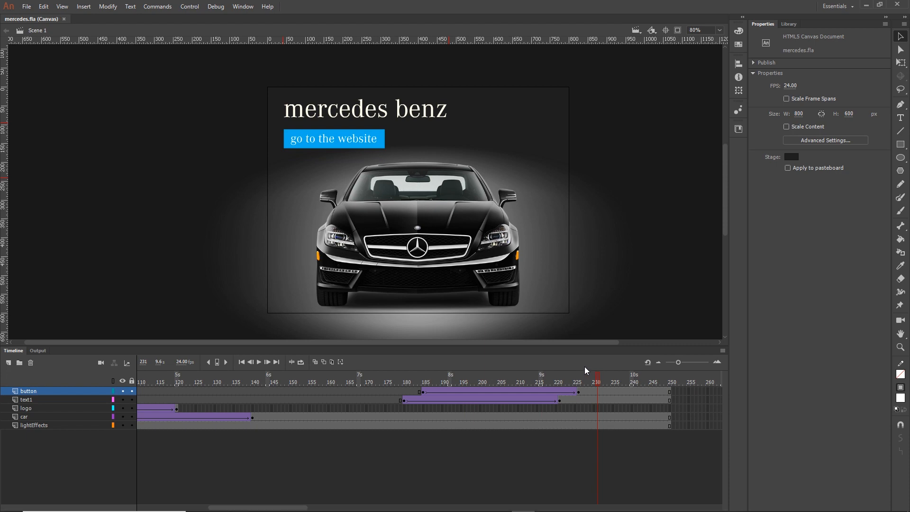
Test the movie in the browser to check the staggered title and button entrance, and return to the timeline.
key("ctrl+Return")
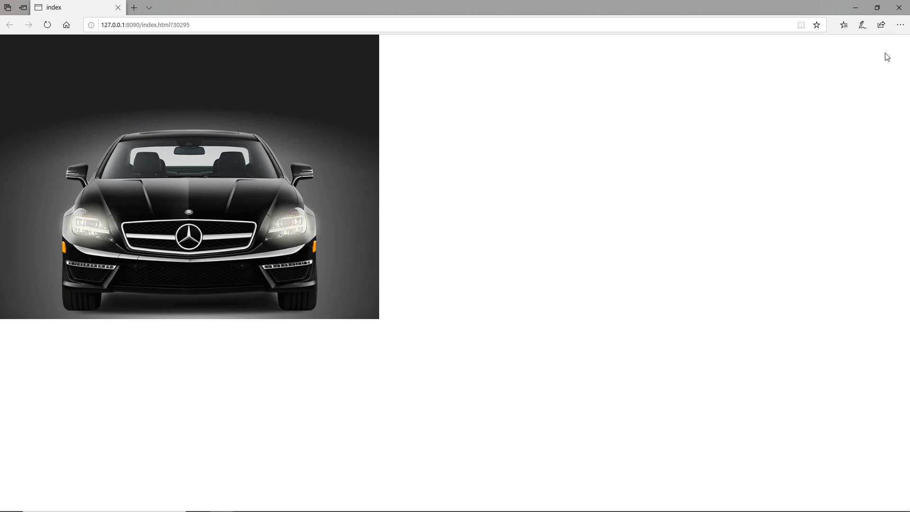
left_click(902, 8)
left_click(17, 352)
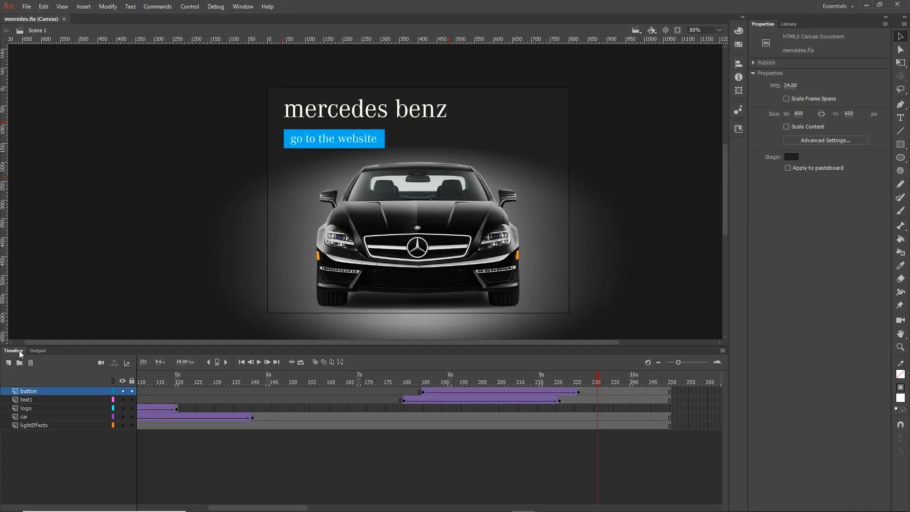
Add a new layer above the button layer in the main scene and name it code.
left_click_drag(273, 506, 201, 509)
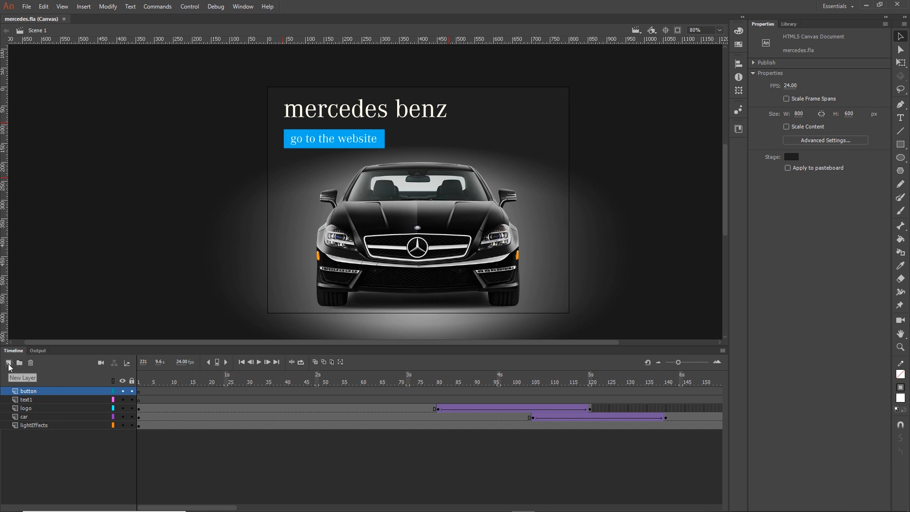
left_click(9, 364)
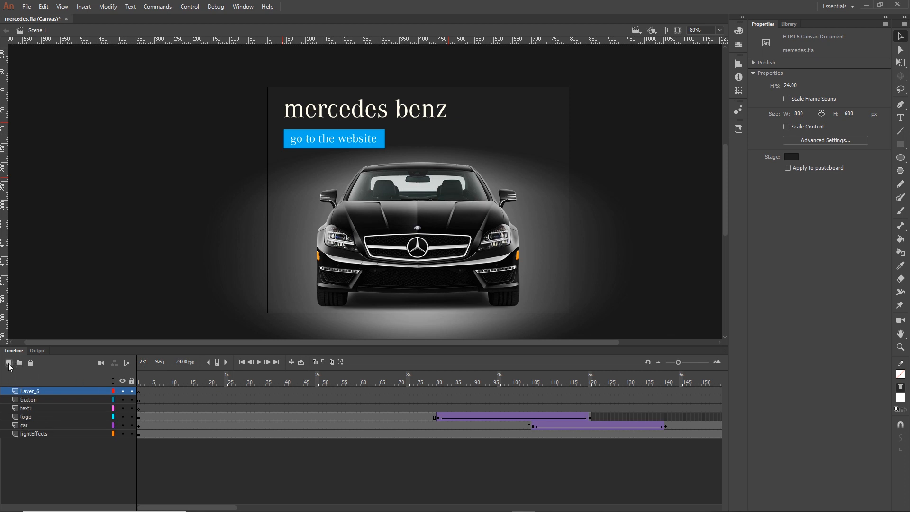
double_click(38, 392)
type("code")
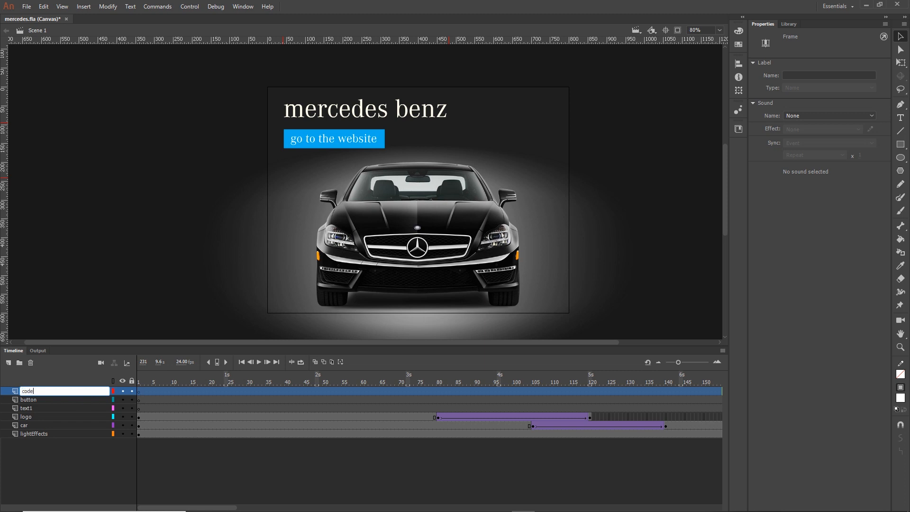
left_click(125, 455)
Add the frame script this.stop(); to frame 1 of the main scene's code layer and collapse the script editor.
scroll(205, 500, "right", 5)
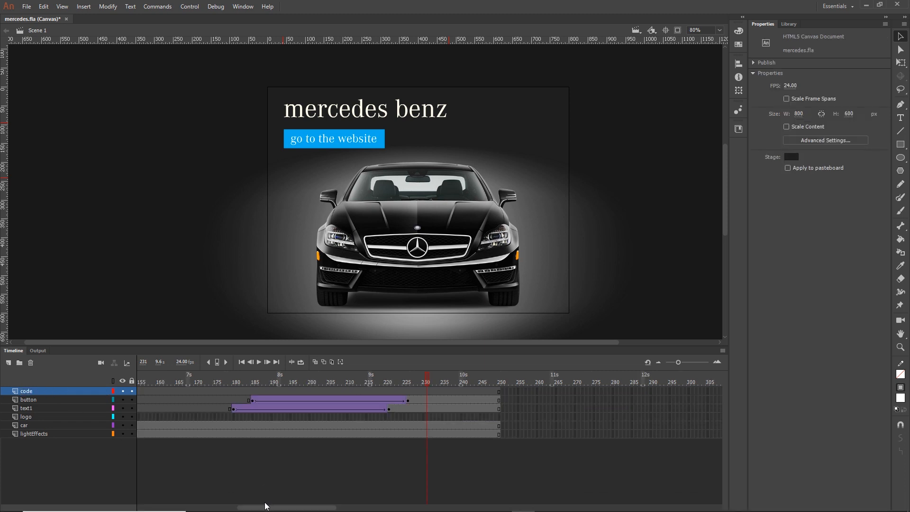
left_click_drag(265, 507, 138, 496)
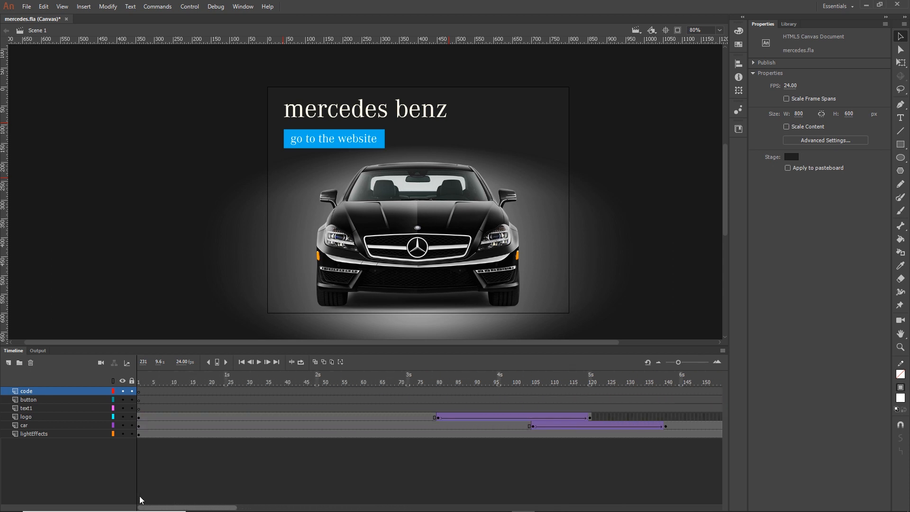
left_click(138, 391)
right_click(138, 393)
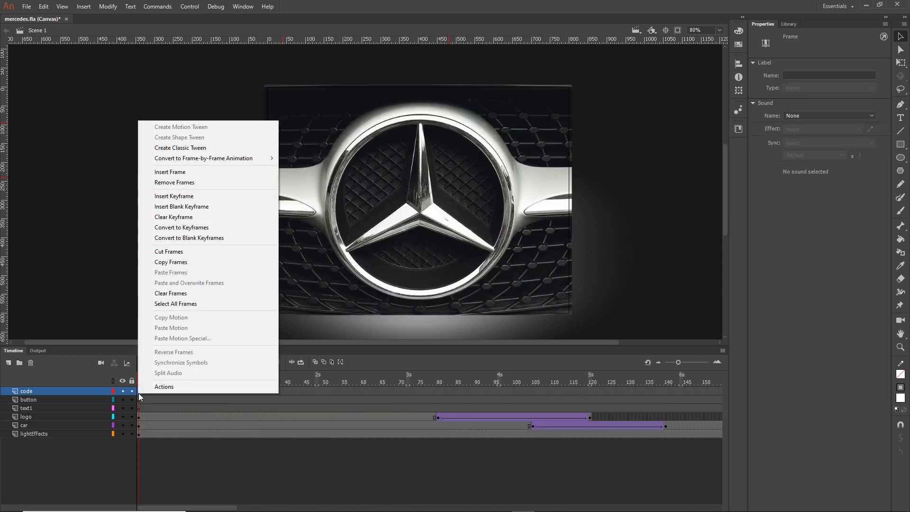
left_click(161, 387)
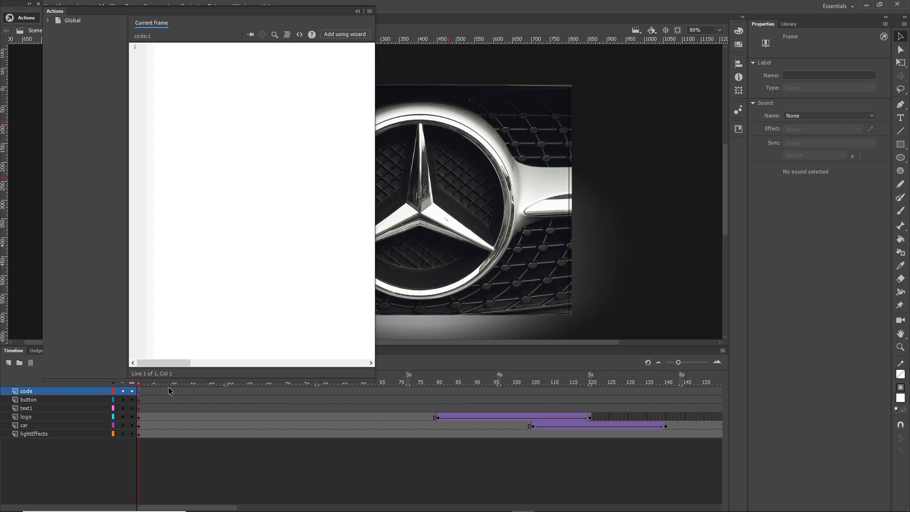
type("this")
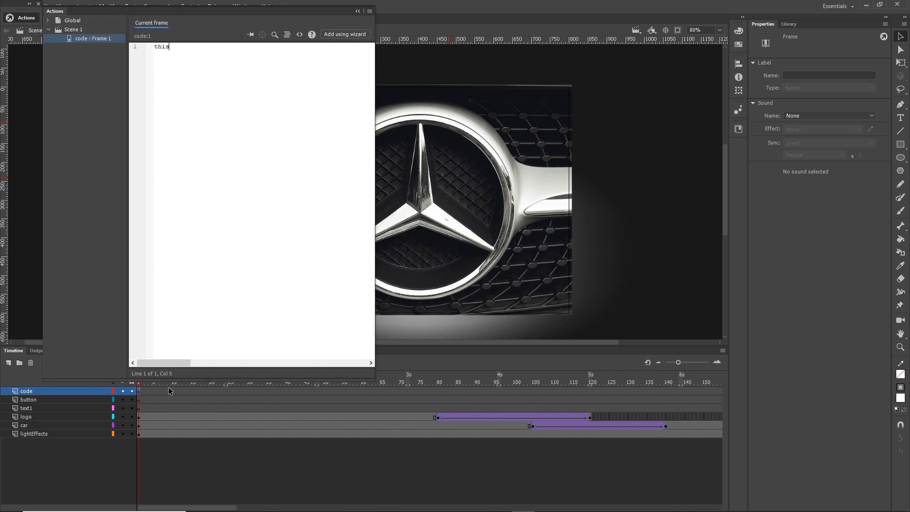
type(".stop")
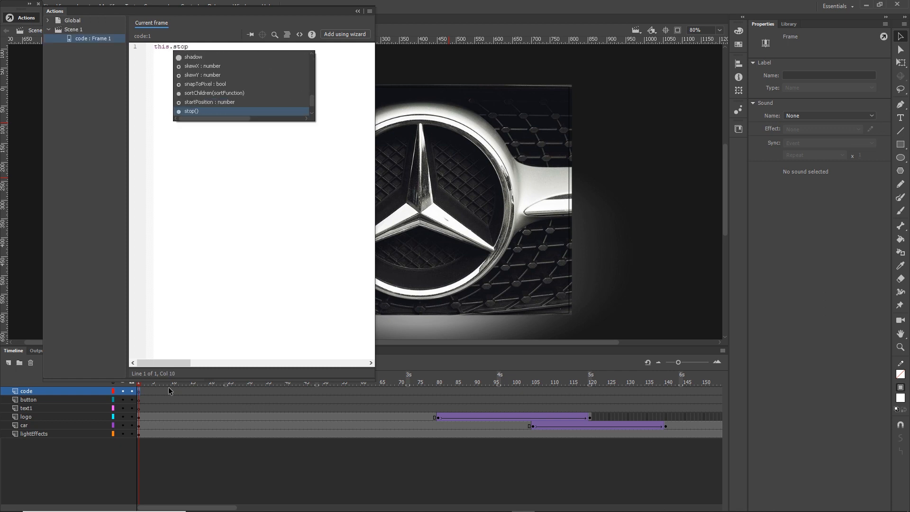
key("Return")
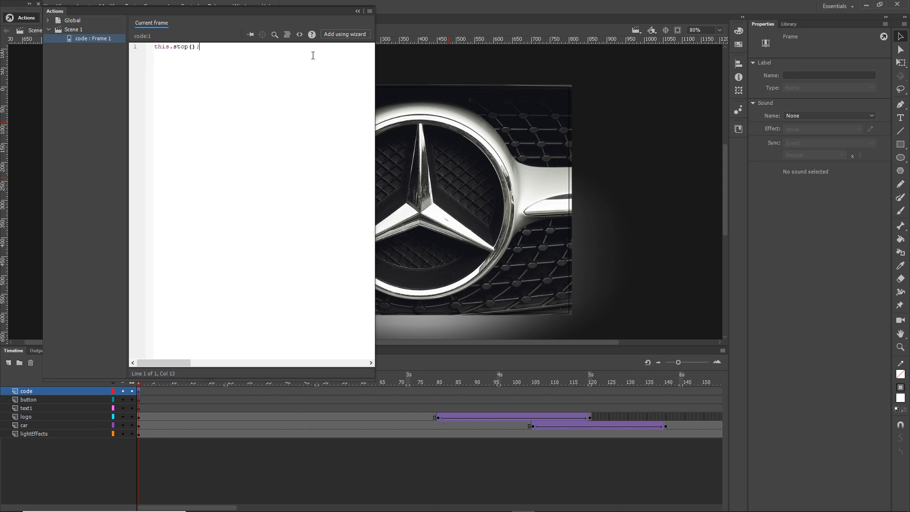
left_click(357, 11)
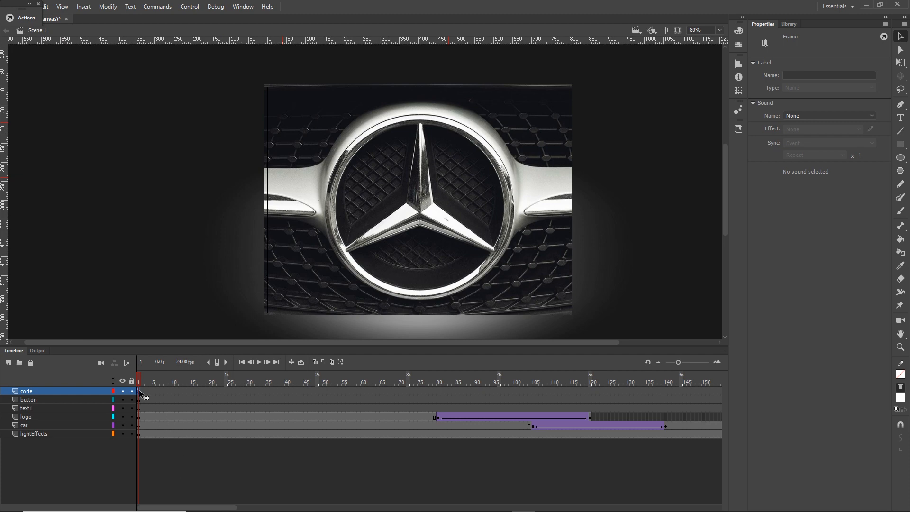
Move the scripted keyframe on the main scene's code layer from frame 1 to frame 250.
left_click(178, 463)
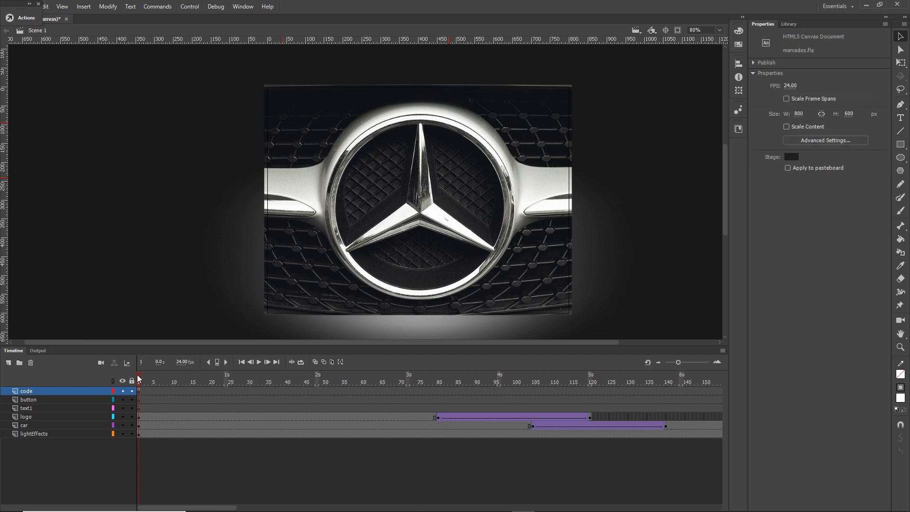
left_click_drag(138, 375, 153, 376)
left_click(138, 391)
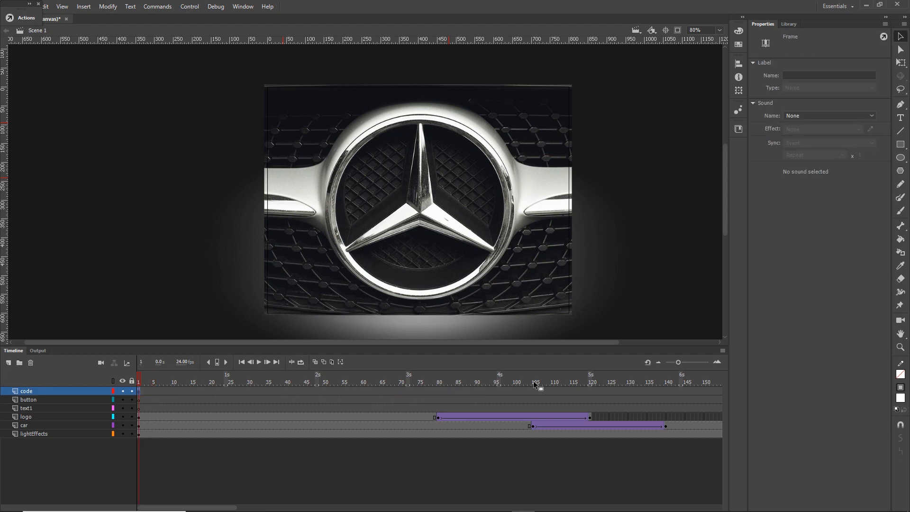
mouse_move(533, 385)
left_mouse_down()
mouse_move(725, 390)
mouse_move(591, 386)
left_mouse_up()
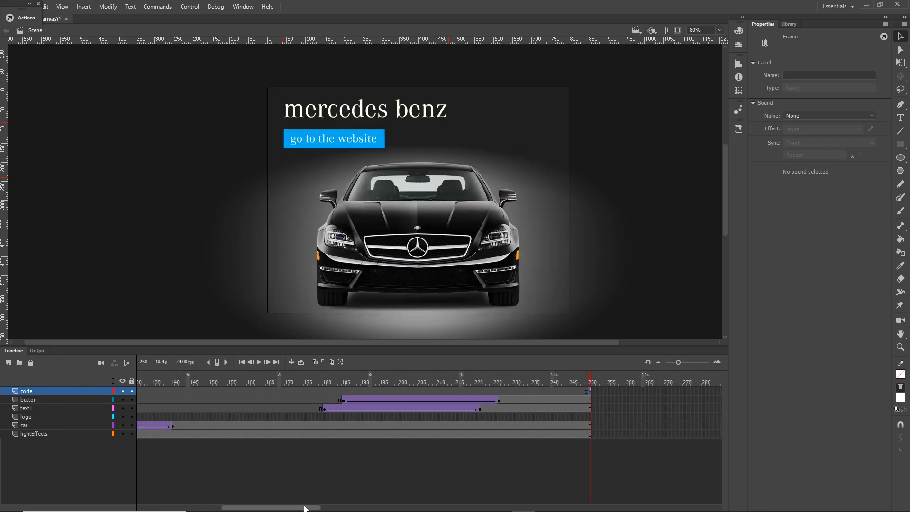
mouse_move(309, 507)
left_mouse_down()
mouse_move(207, 490)
mouse_move(250, 506)
mouse_move(310, 506)
left_mouse_up()
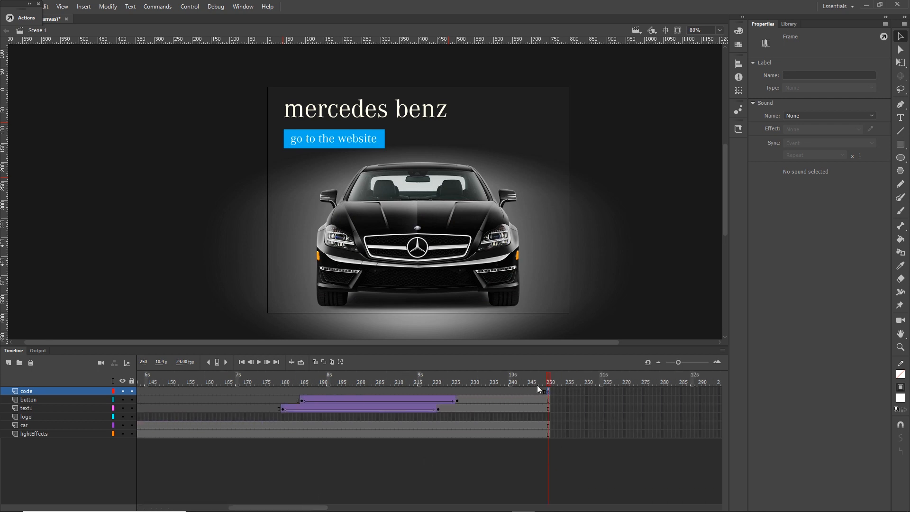
Test the movie in the browser to check that the main timeline stops at its end, and return to the timeline.
key("ctrl+Return")
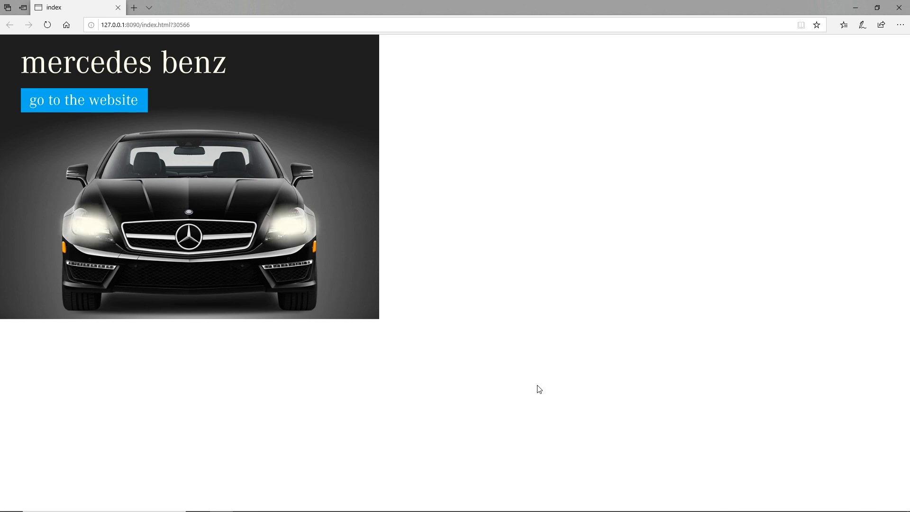
left_click(899, 8)
left_click(14, 351)
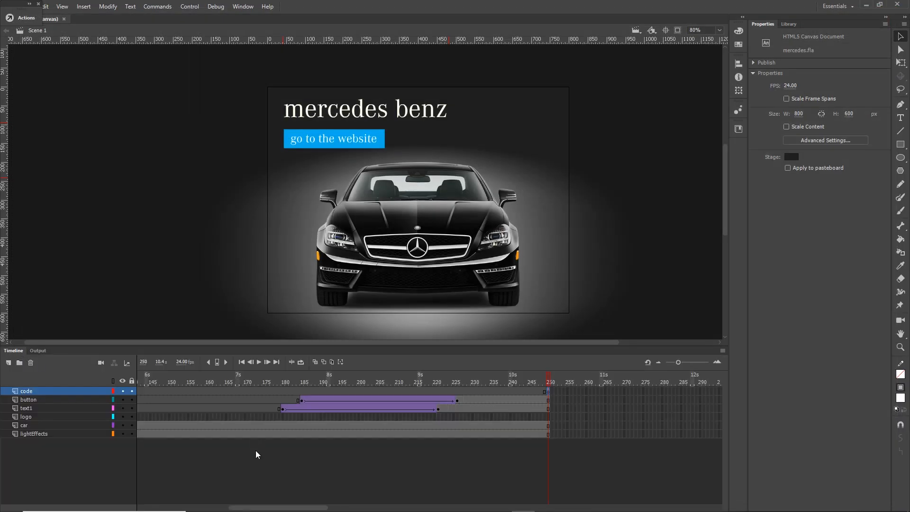
Open the car movie clip for editing and add a new layer named code above the light layer.
left_click_drag(547, 388, 665, 411)
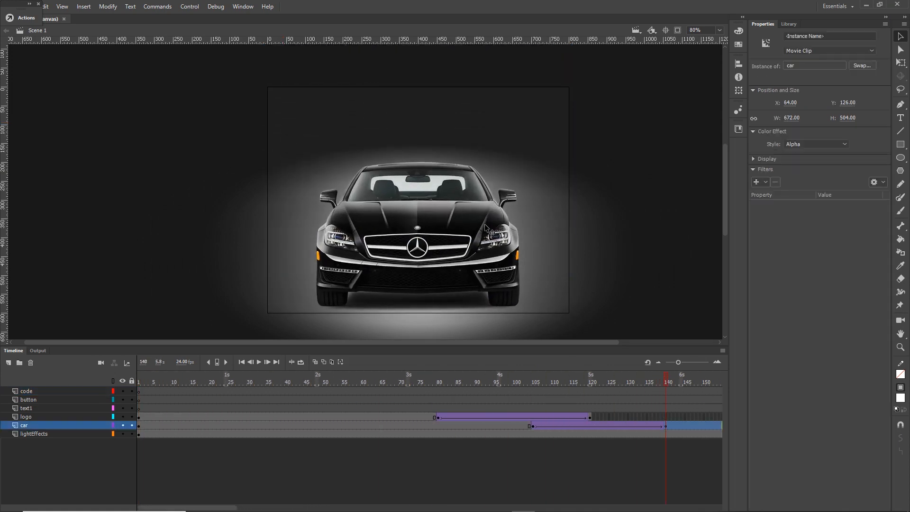
double_click(488, 229)
left_click_drag(282, 508, 193, 507)
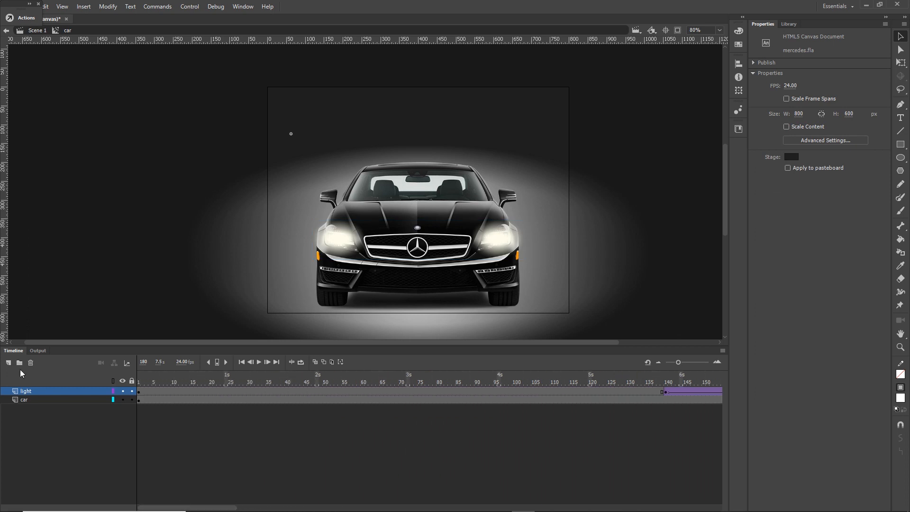
left_click(7, 364)
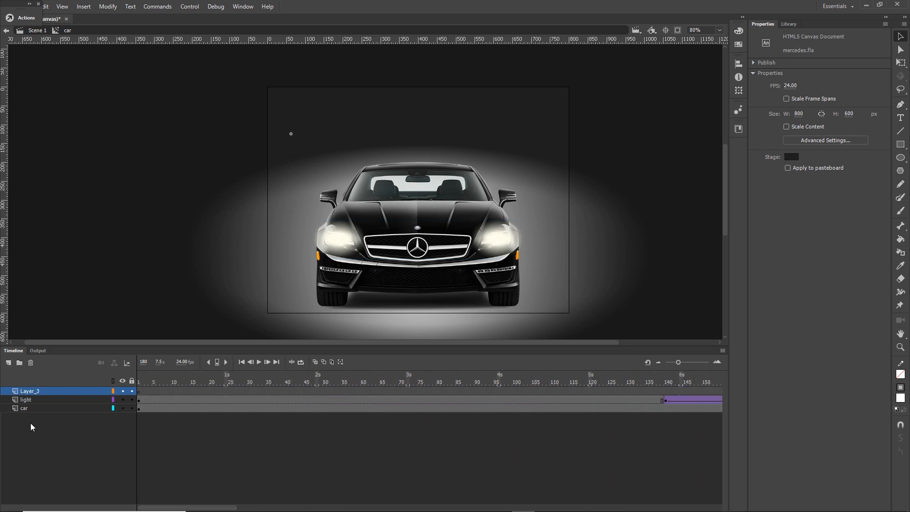
double_click(36, 393)
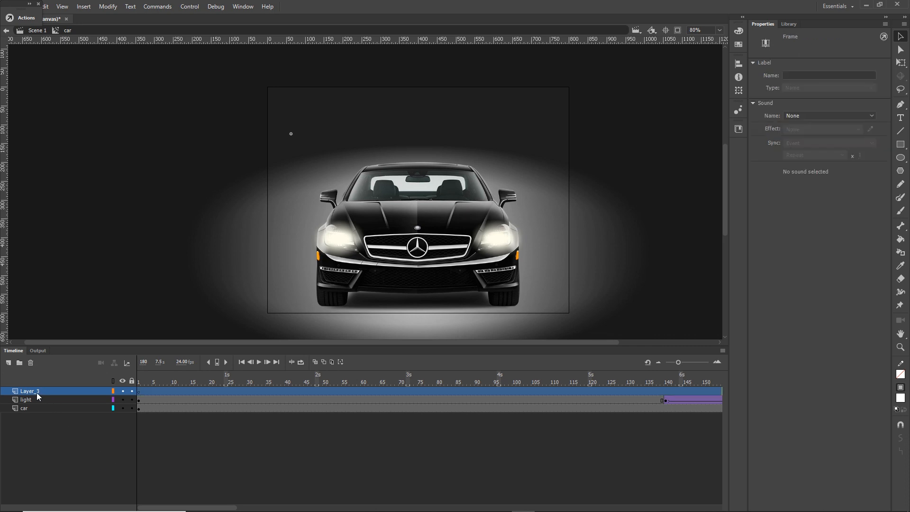
type("code")
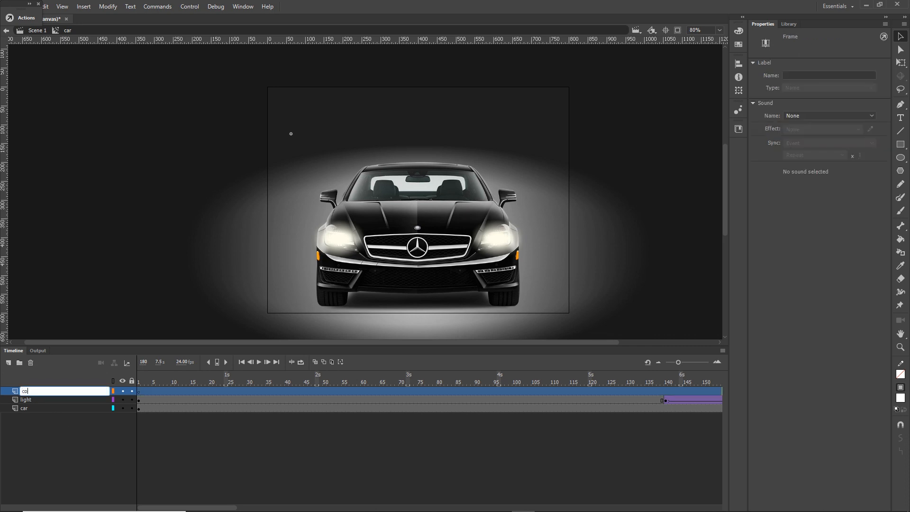
left_click(157, 451)
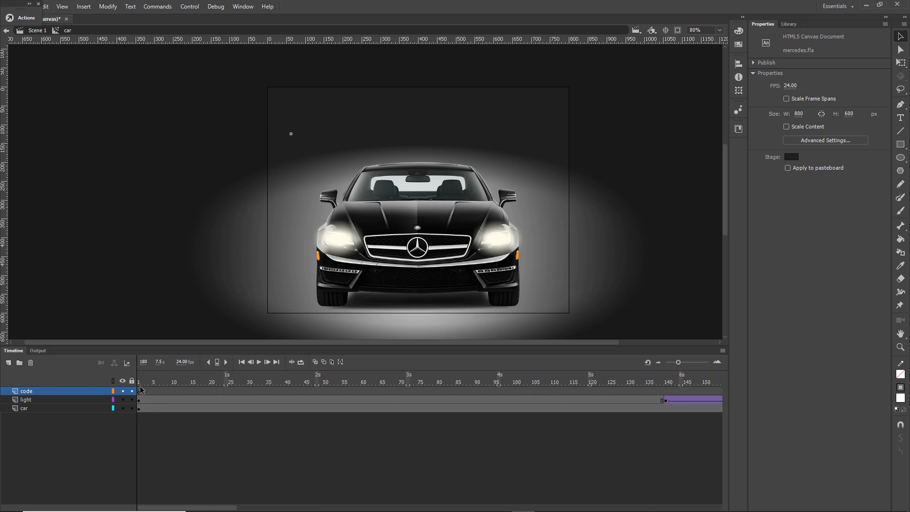
Add the frame script this.stop(); to frame 1 of the car clip's code layer and collapse the script editor.
left_click(140, 392)
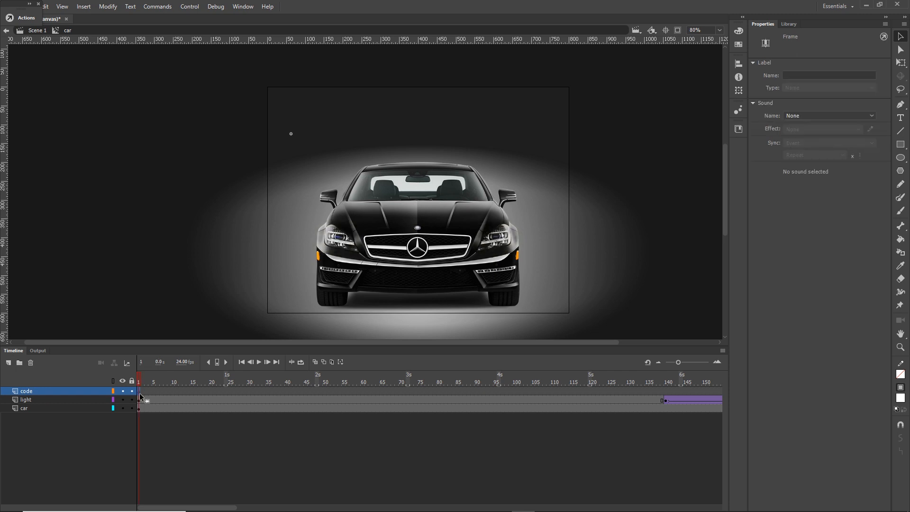
right_click(140, 394)
left_click(158, 389)
type("t")
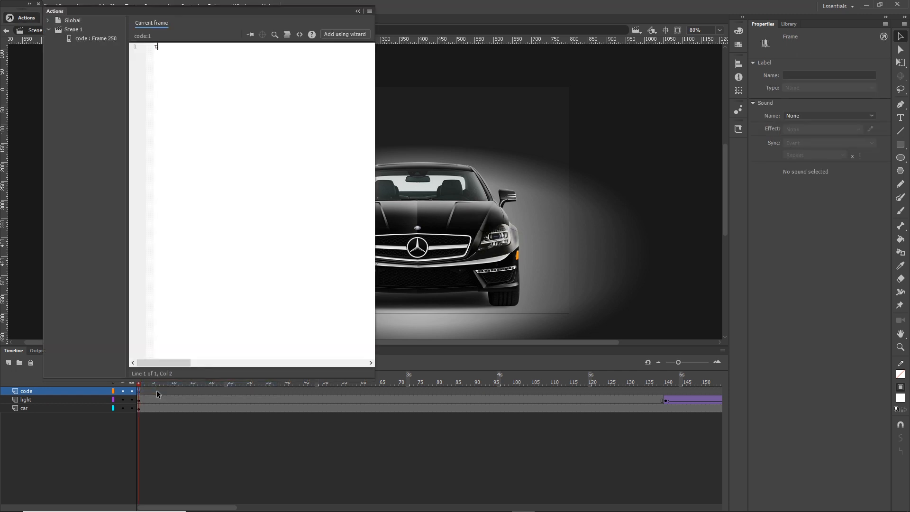
type("his.sto")
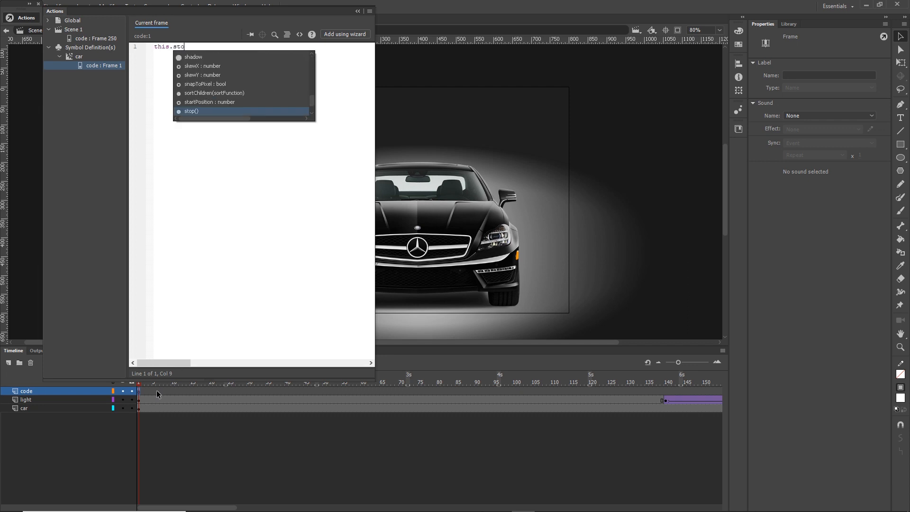
type("p")
key("Return")
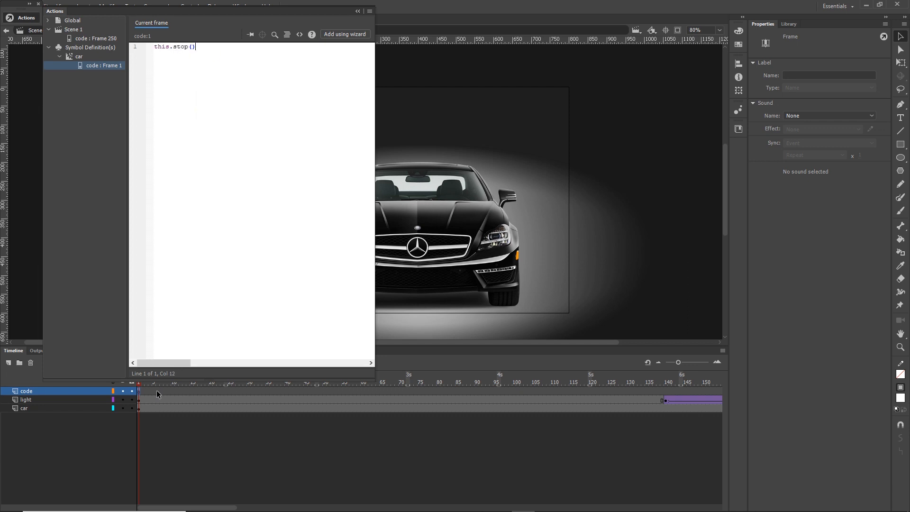
type(";")
left_click(358, 11)
Move the scripted keyframe on the car clip's code layer to frame 250 and close the script editor.
left_click(230, 419)
left_click(139, 391)
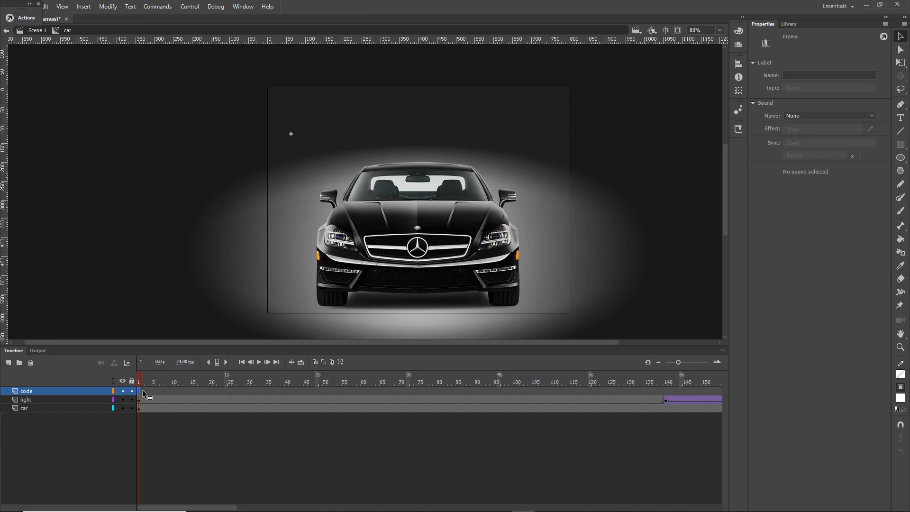
left_click_drag(715, 389, 610, 392)
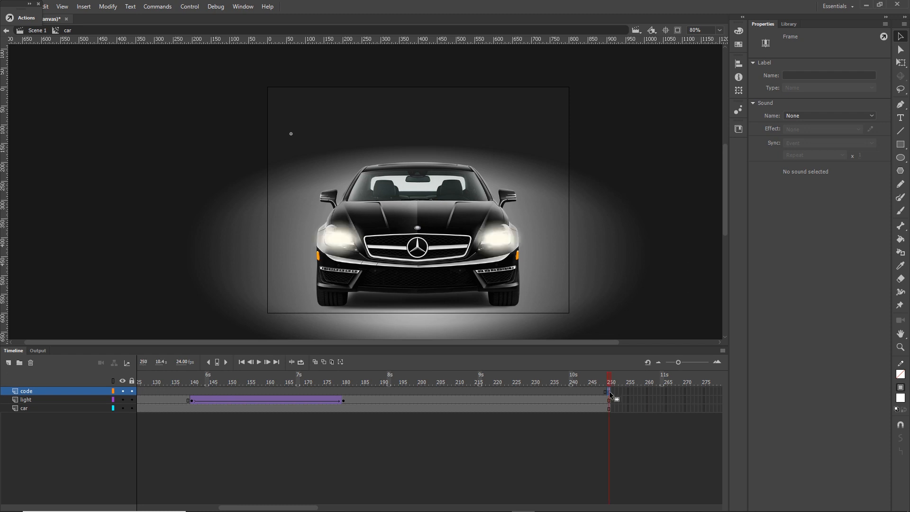
left_click(615, 438)
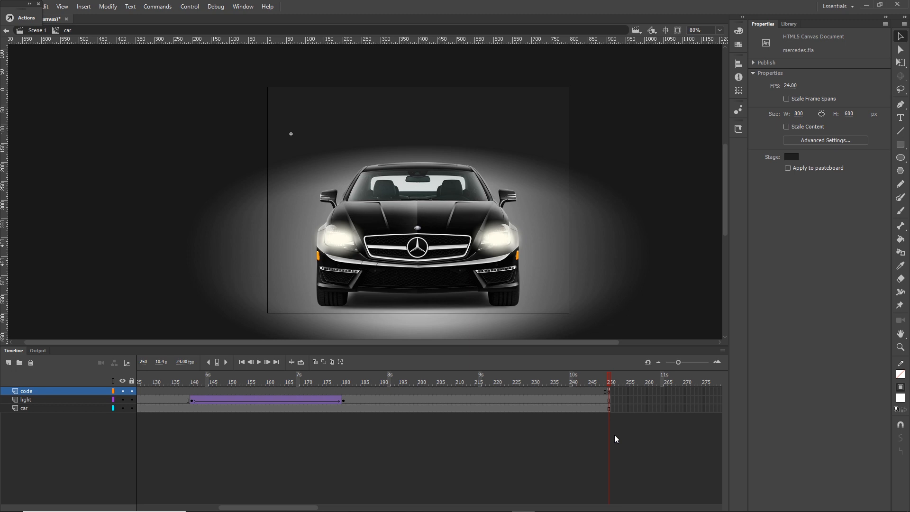
left_click(38, 4)
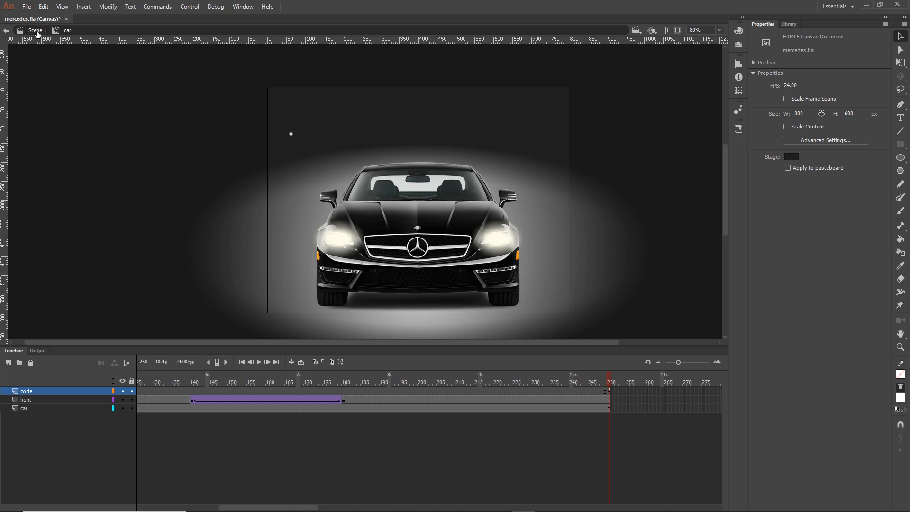
Return from the car clip to the main timeline of Scene 1 and move the playhead to frame 1.
left_click(38, 31)
left_click_drag(431, 380, 30, 362)
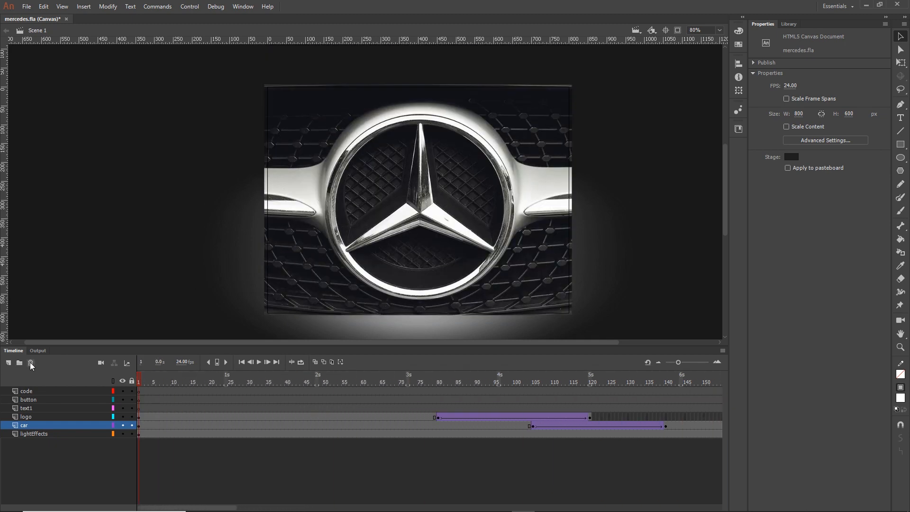
Switch to File Explorer, inspect the exported folder under 06 mercedes\tutorial\banner, and go back to the banner folder.
mouse_move(223, 511)
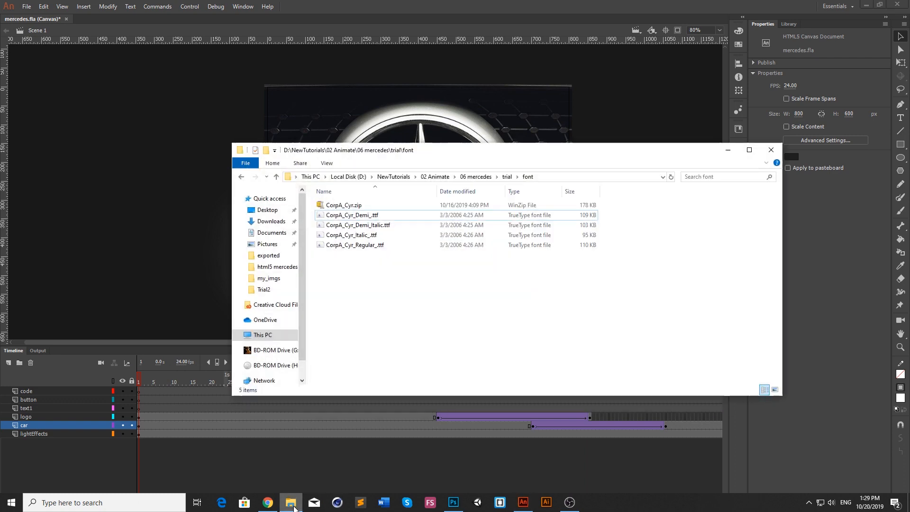
left_click(292, 506)
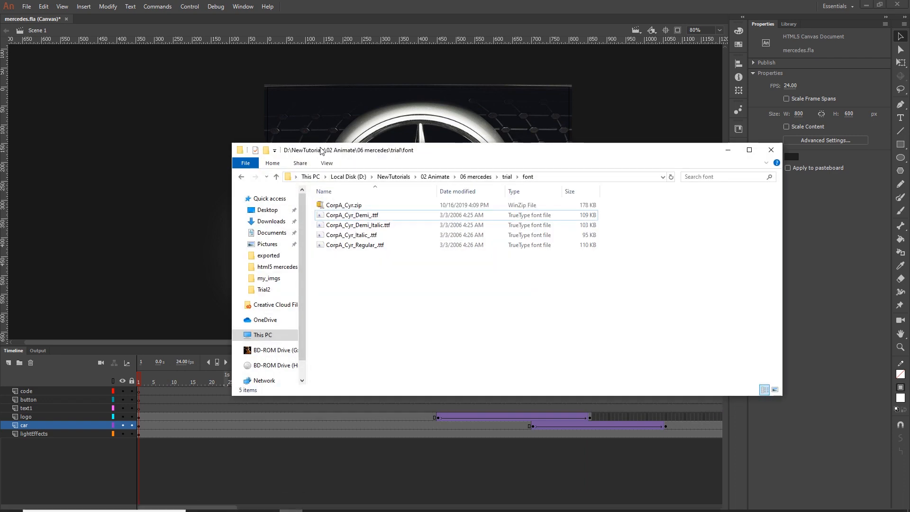
left_click(507, 177)
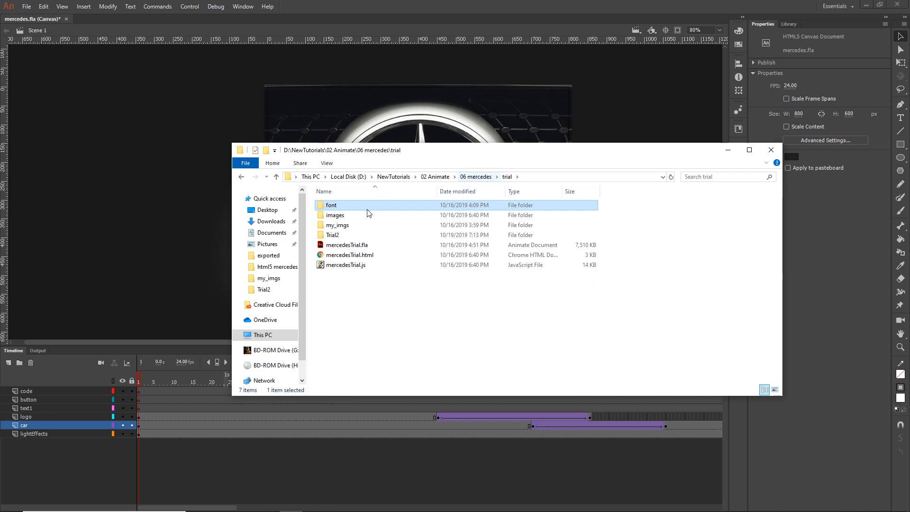
left_click(476, 177)
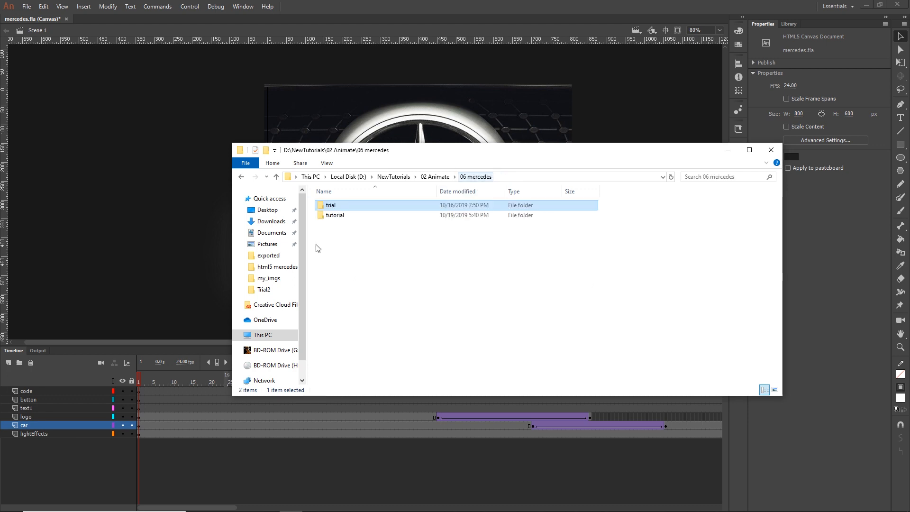
double_click(334, 215)
double_click(341, 205)
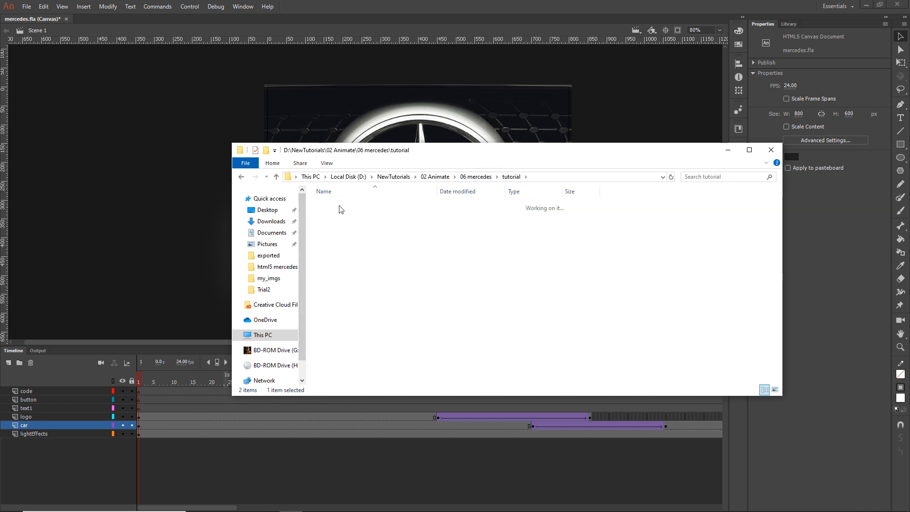
double_click(341, 208)
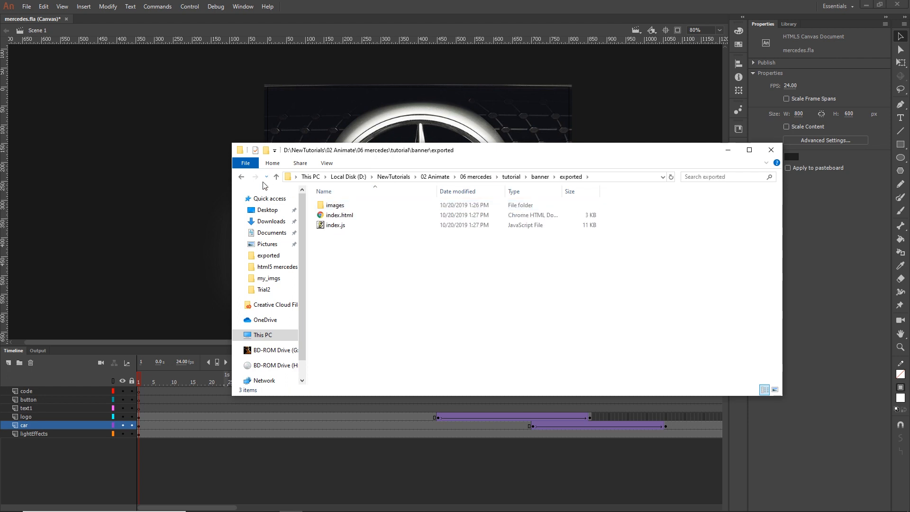
left_click(241, 177)
Publish the Canvas document from Animate and return to the timeline.
left_click(27, 7)
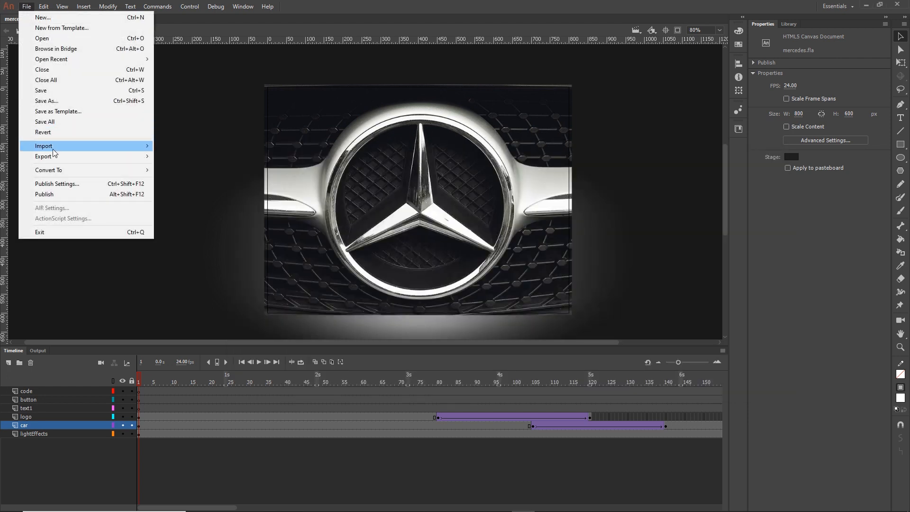
left_click(50, 194)
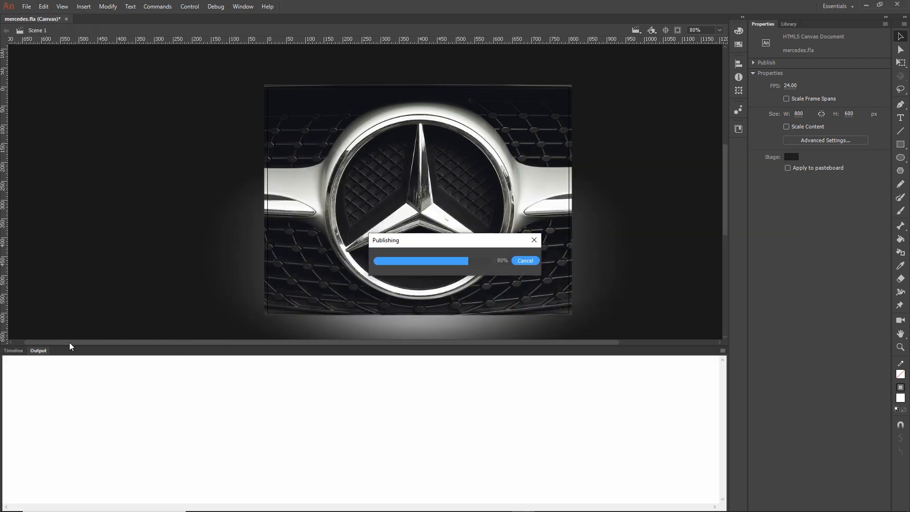
left_click(13, 350)
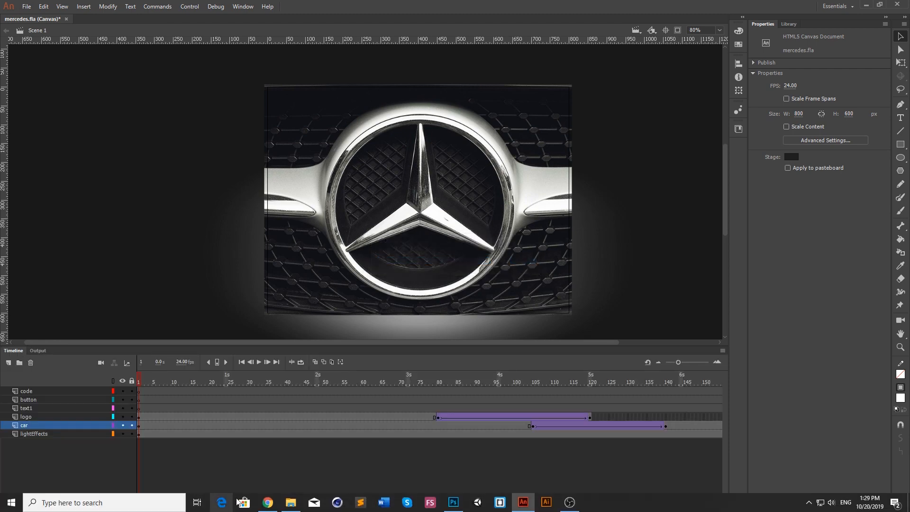
Switch to File Explorer and check the freshly published files in the exported folder, returning to the banner folder.
left_click(290, 503)
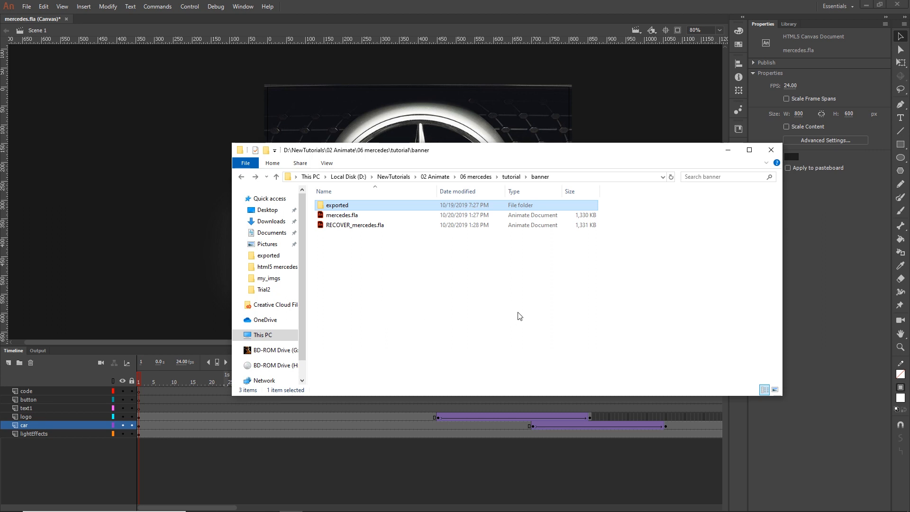
double_click(334, 207)
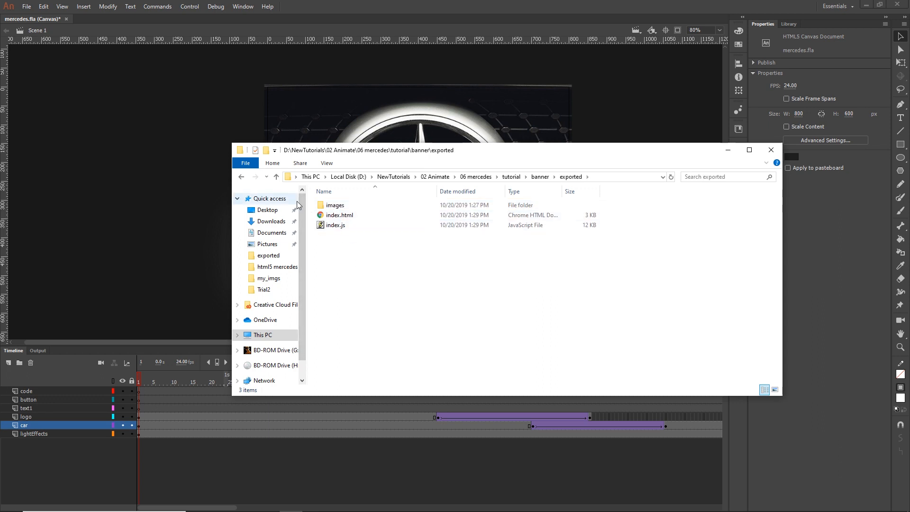
left_click(241, 177)
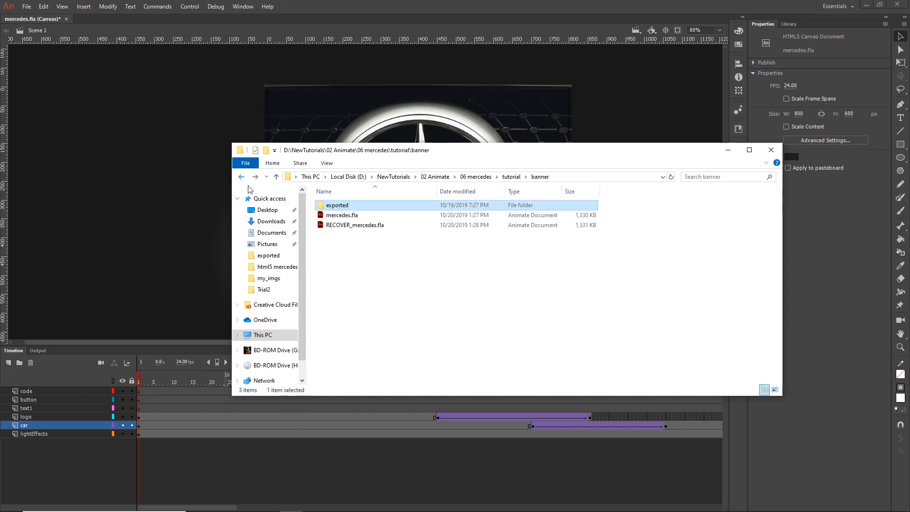
Compress the exported folder into a zip archive, keeping the name exported.zip.
right_click(333, 204)
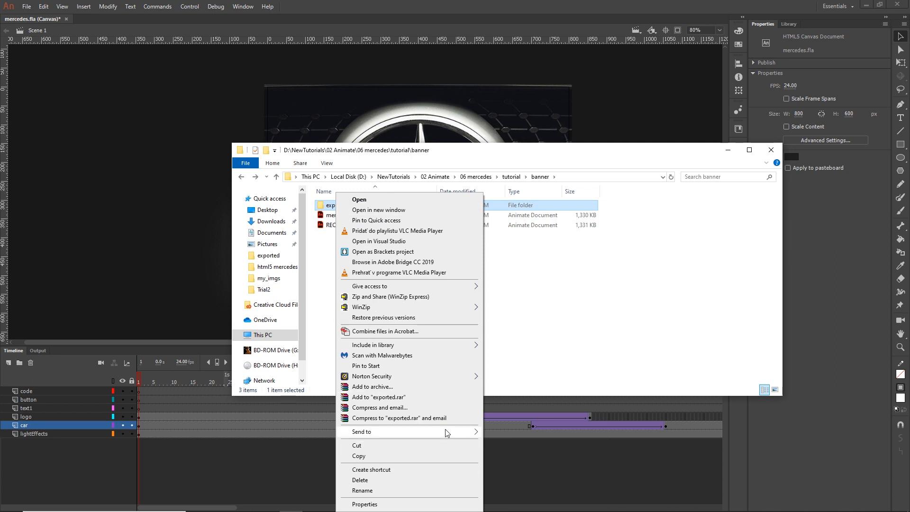
mouse_move(452, 432)
left_click(509, 447)
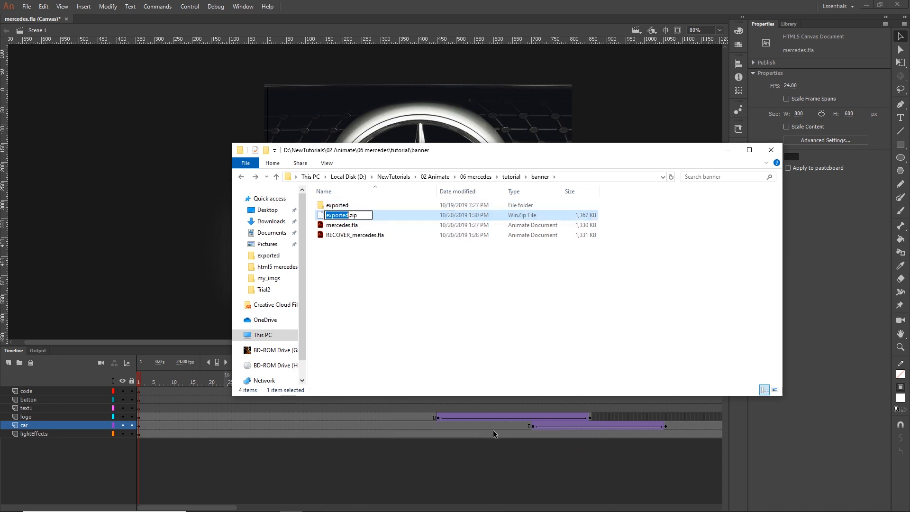
left_click(393, 313)
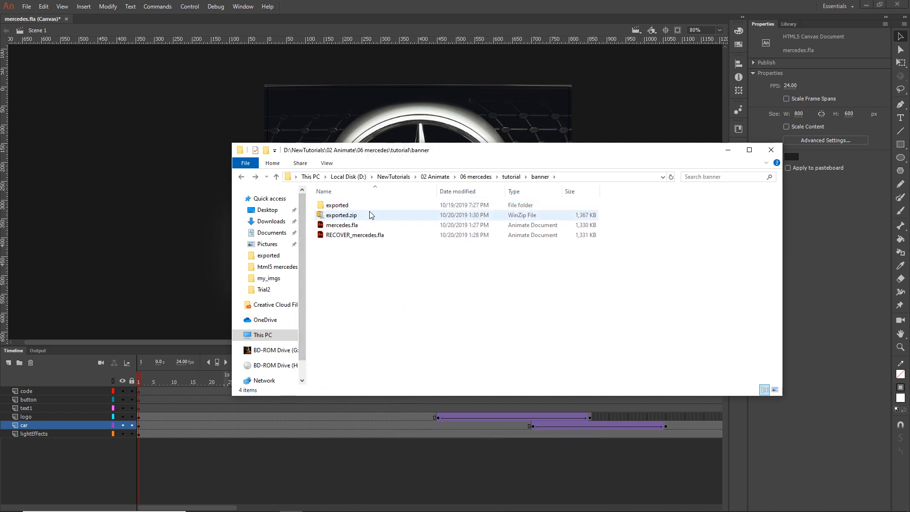
Examine the zip archive's entry and the images subfolder of the exported folder, and return to the Animate document.
left_click(331, 217)
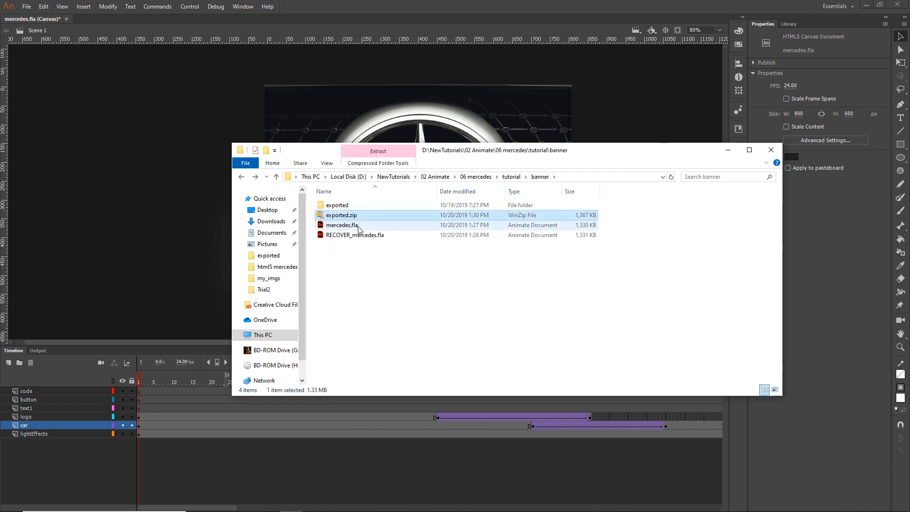
double_click(337, 205)
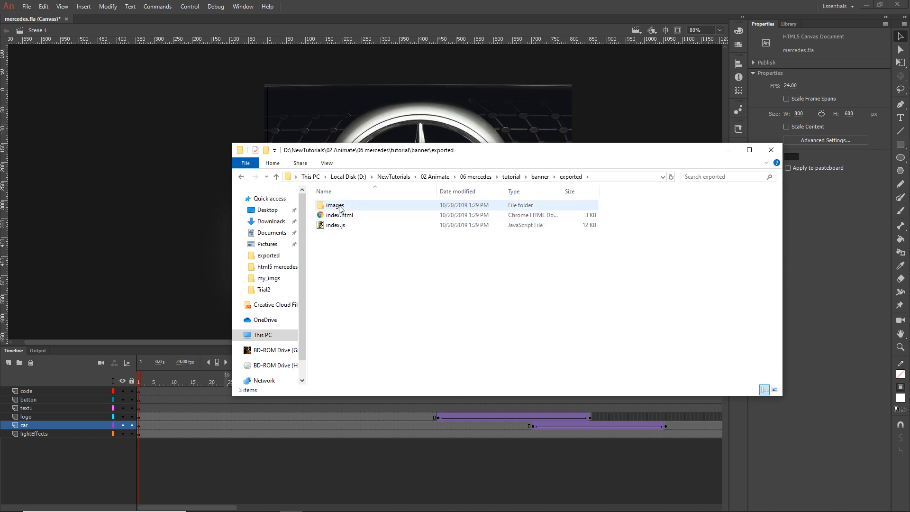
double_click(334, 205)
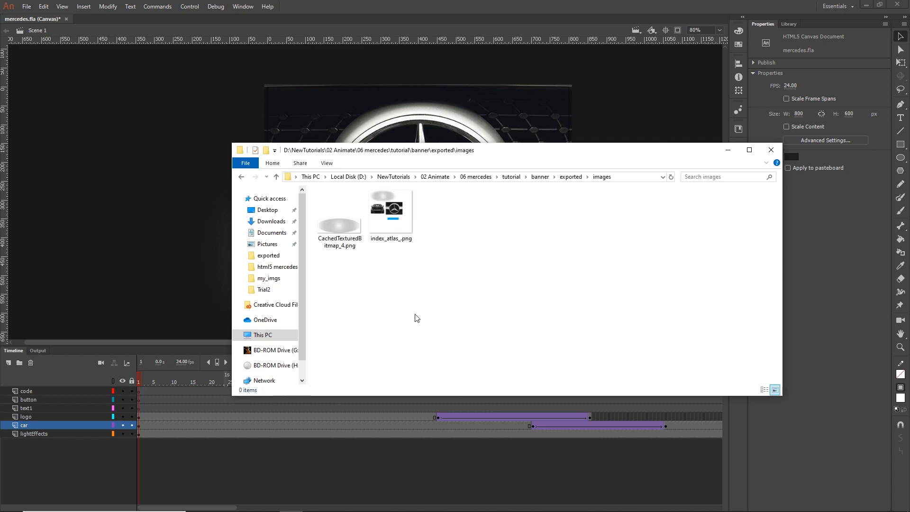
left_click(242, 177)
left_click(728, 151)
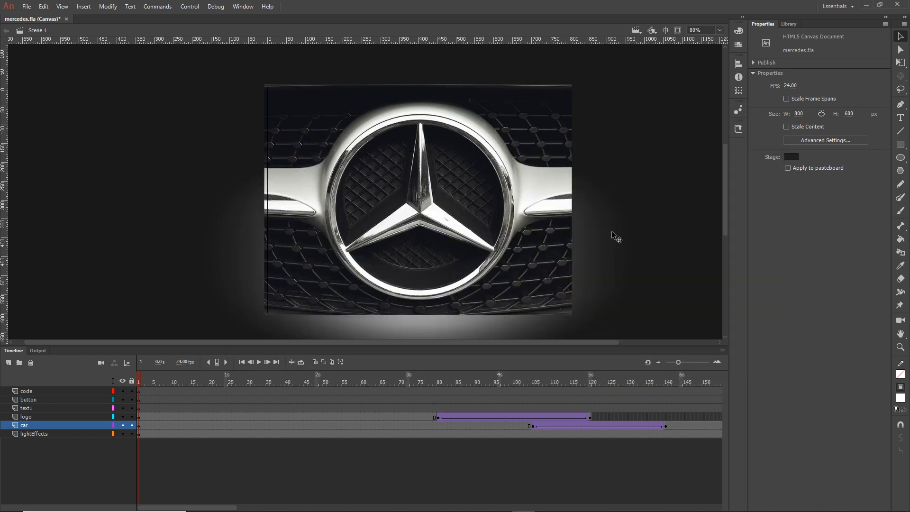
left_click(667, 269)
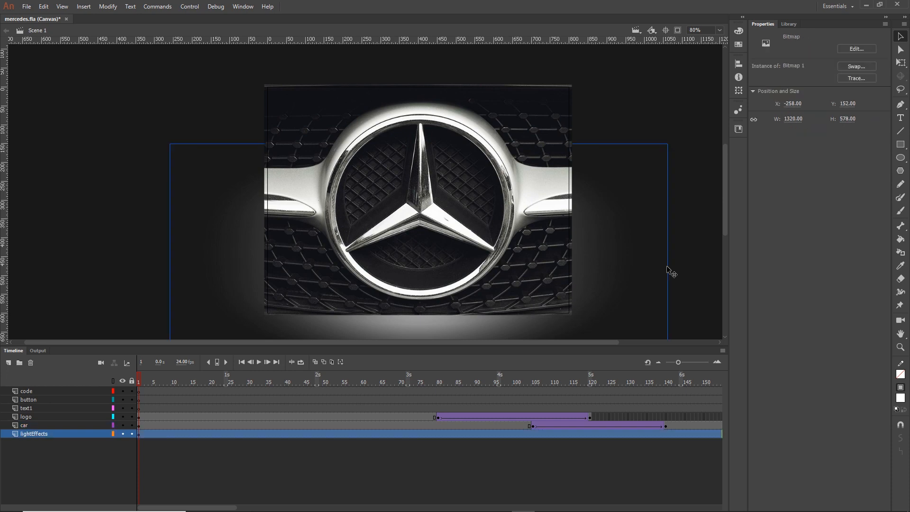